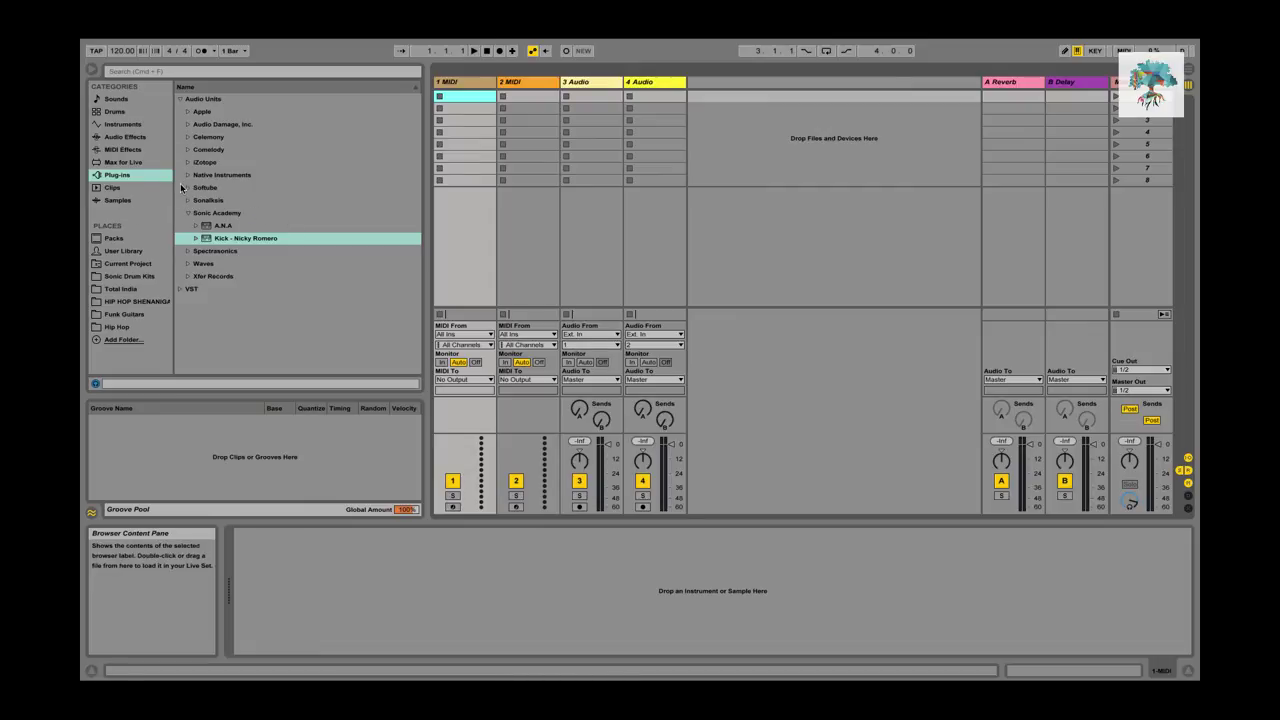
Load the Native Instruments Reaktor 6 plug-in onto the first MIDI track and close its window.
{"action": "left_click", "coordinate": [187, 175]}
{"action": "scroll", "coordinate": [272, 245], "scroll_direction": "down", "scroll_amount": 5}
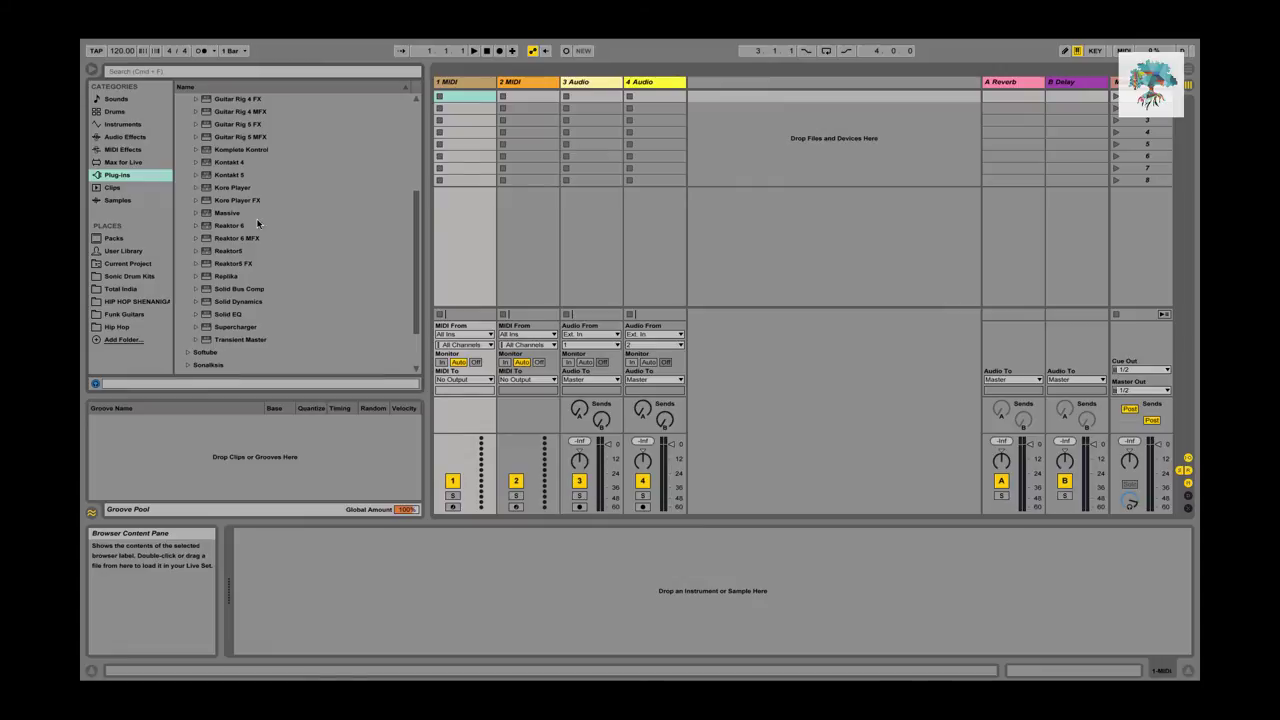
{"action": "left_click", "coordinate": [253, 226]}
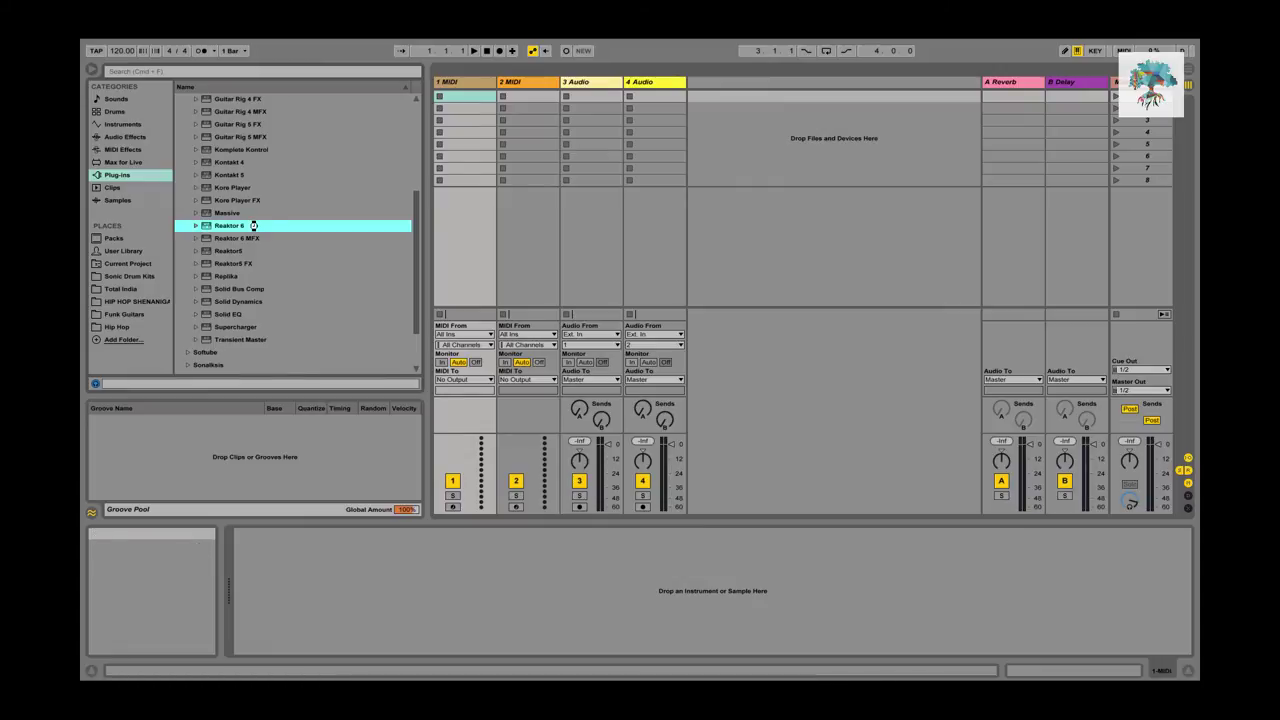
{"action": "double_click", "coordinate": [253, 226]}
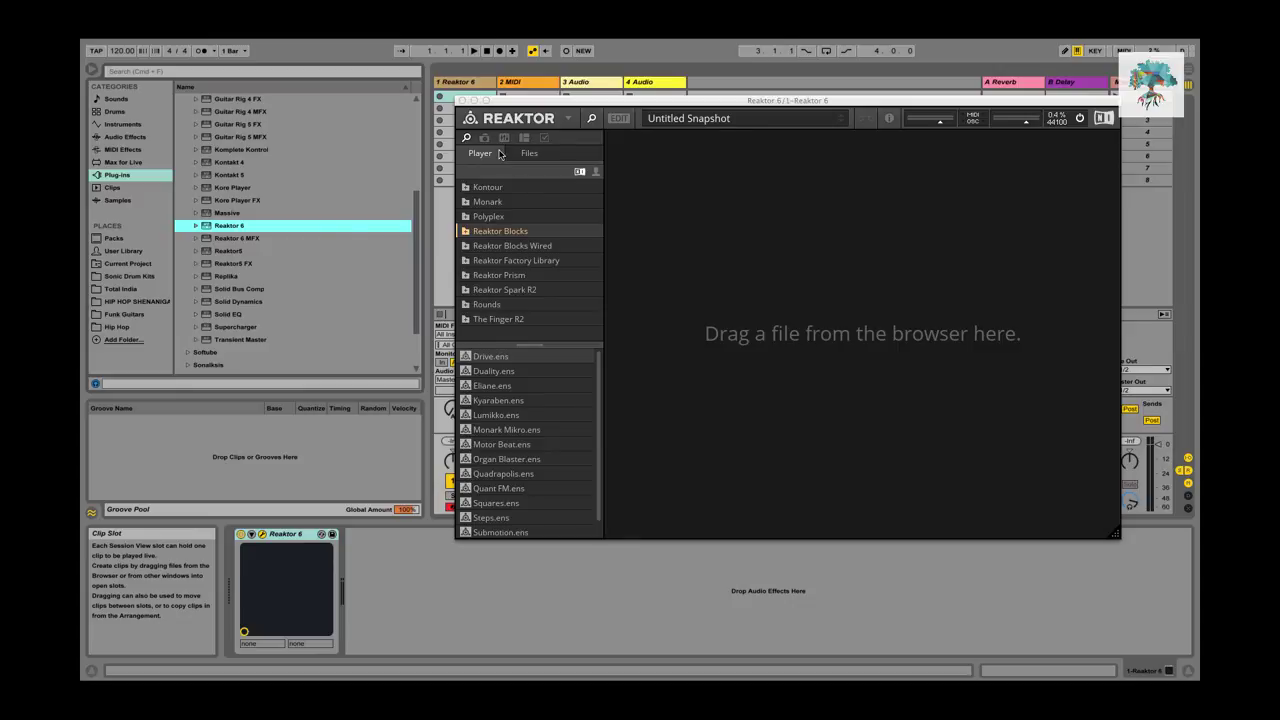
{"action": "left_click", "coordinate": [462, 100]}
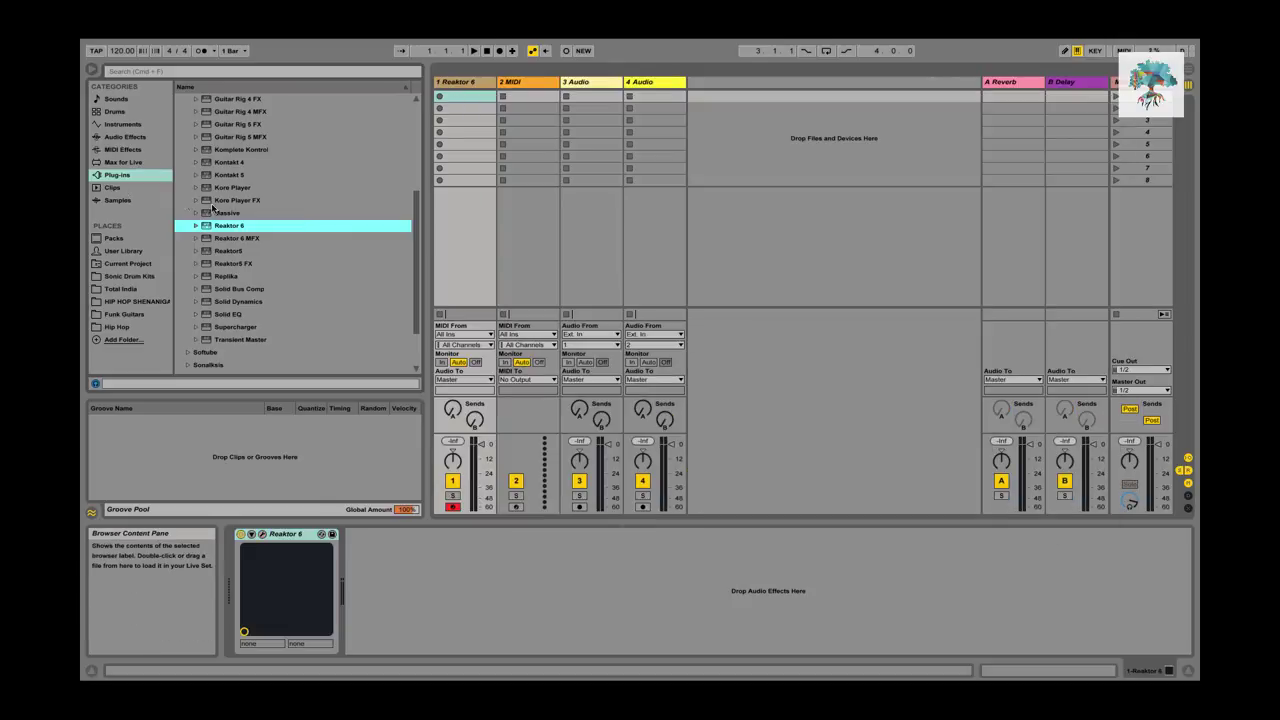
Load the Reaktor DEath Sound.adg instrument rack preset onto the first track.
{"action": "left_click", "coordinate": [125, 124]}
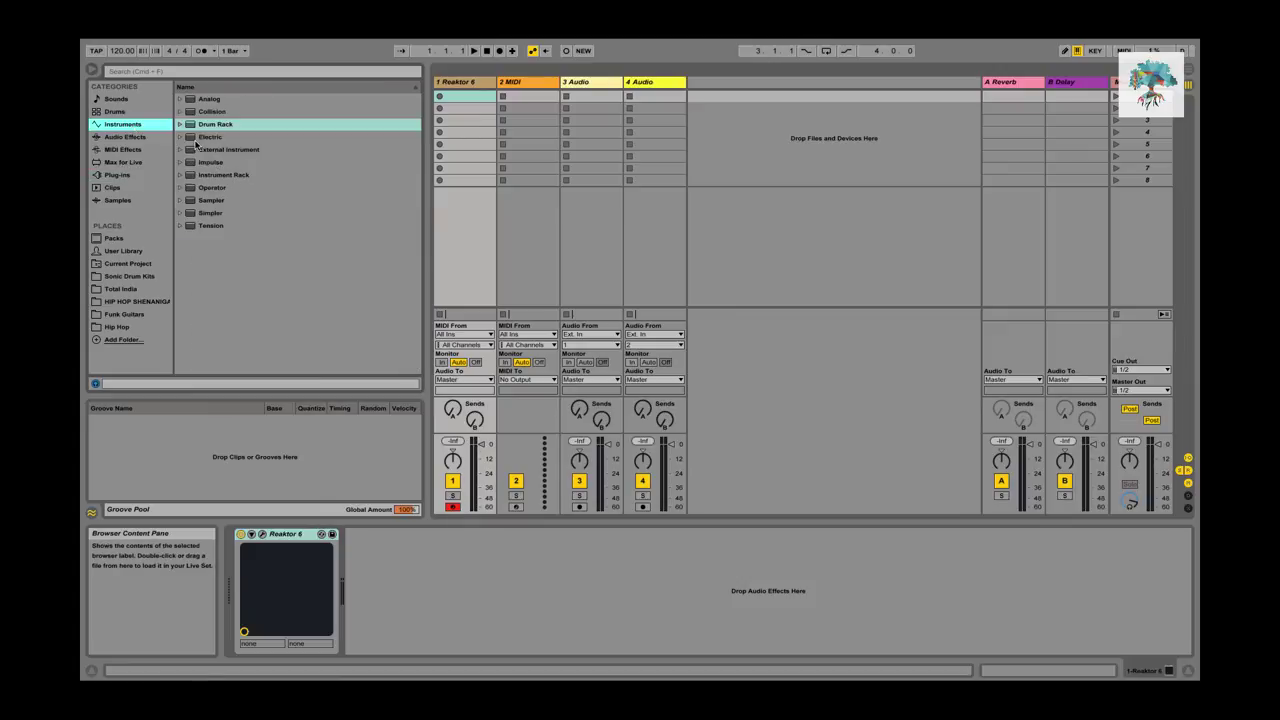
{"action": "left_click", "coordinate": [181, 127]}
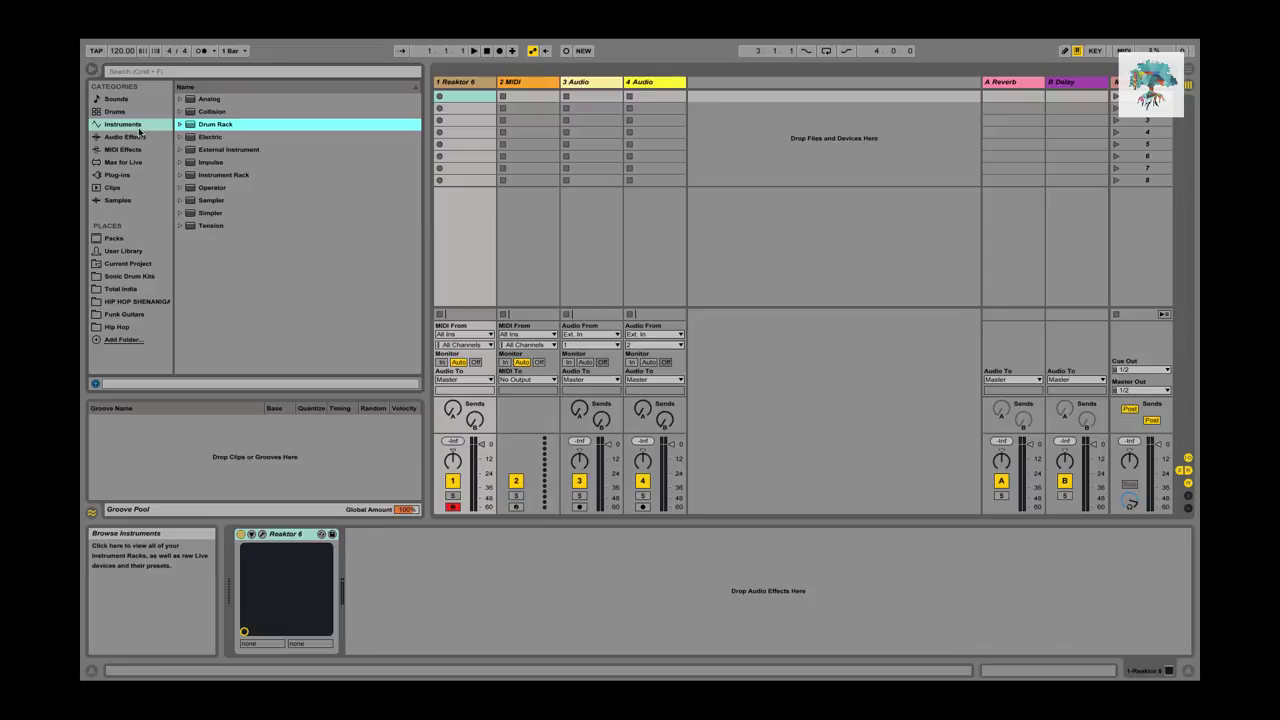
{"action": "left_click", "coordinate": [181, 175]}
{"action": "scroll", "coordinate": [229, 196], "scroll_direction": "down", "scroll_amount": 20}
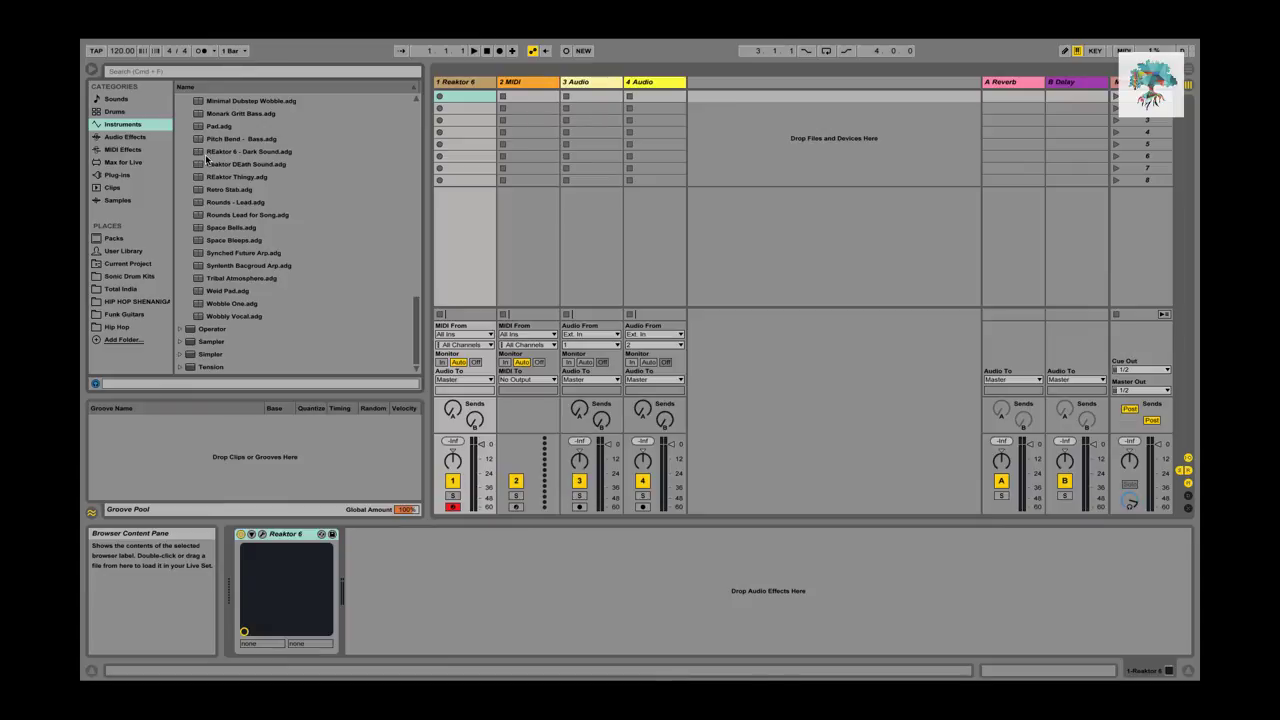
{"action": "left_click", "coordinate": [222, 166]}
{"action": "double_click", "coordinate": [222, 166]}
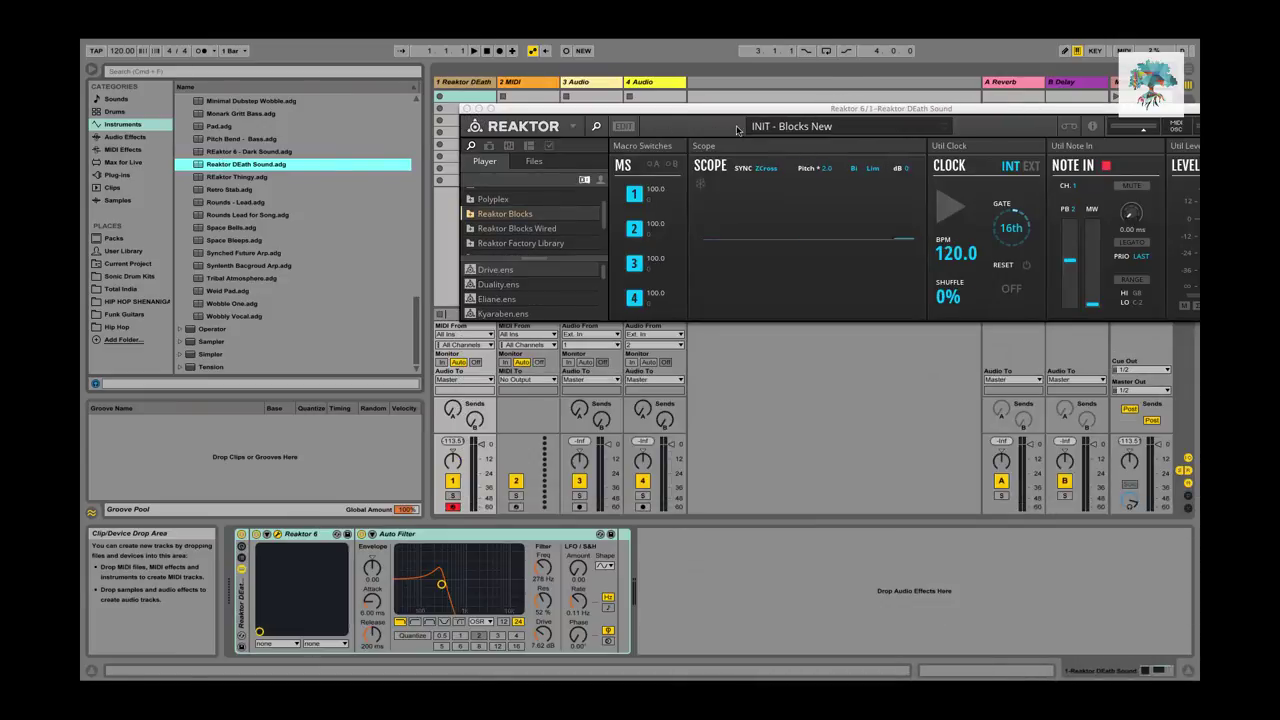
Examine the preset's Blocks ensemble in edit mode, including its internal structure, and close the plug-in window.
{"action": "left_click_drag", "start_coordinate": [705, 113], "coordinate": [440, 119]}
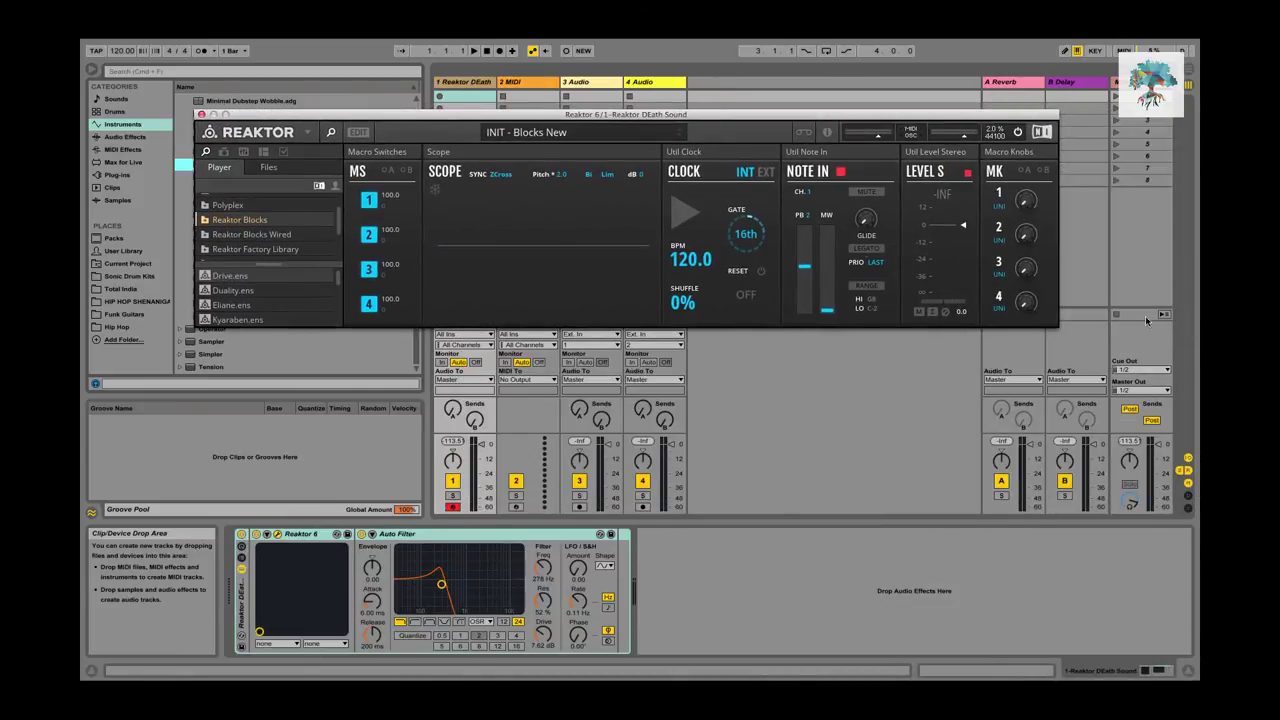
{"action": "left_click", "coordinate": [356, 133]}
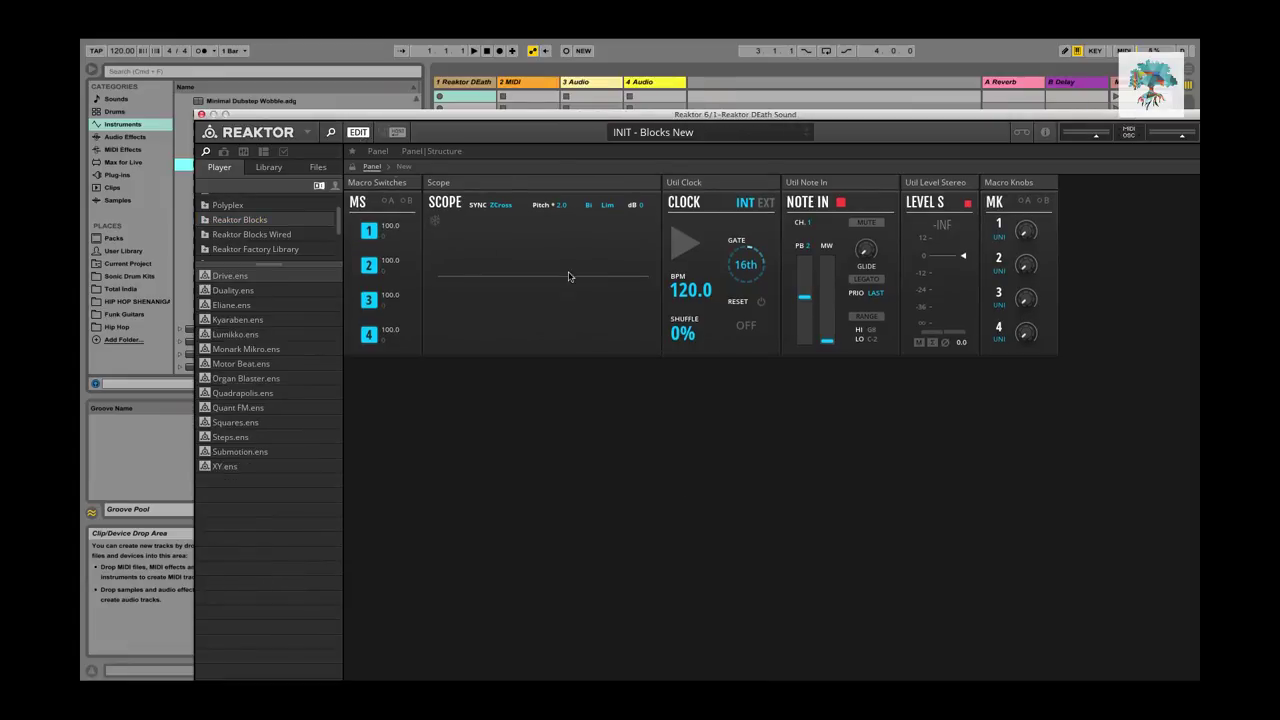
{"action": "left_click_drag", "start_coordinate": [431, 122], "coordinate": [344, 40]}
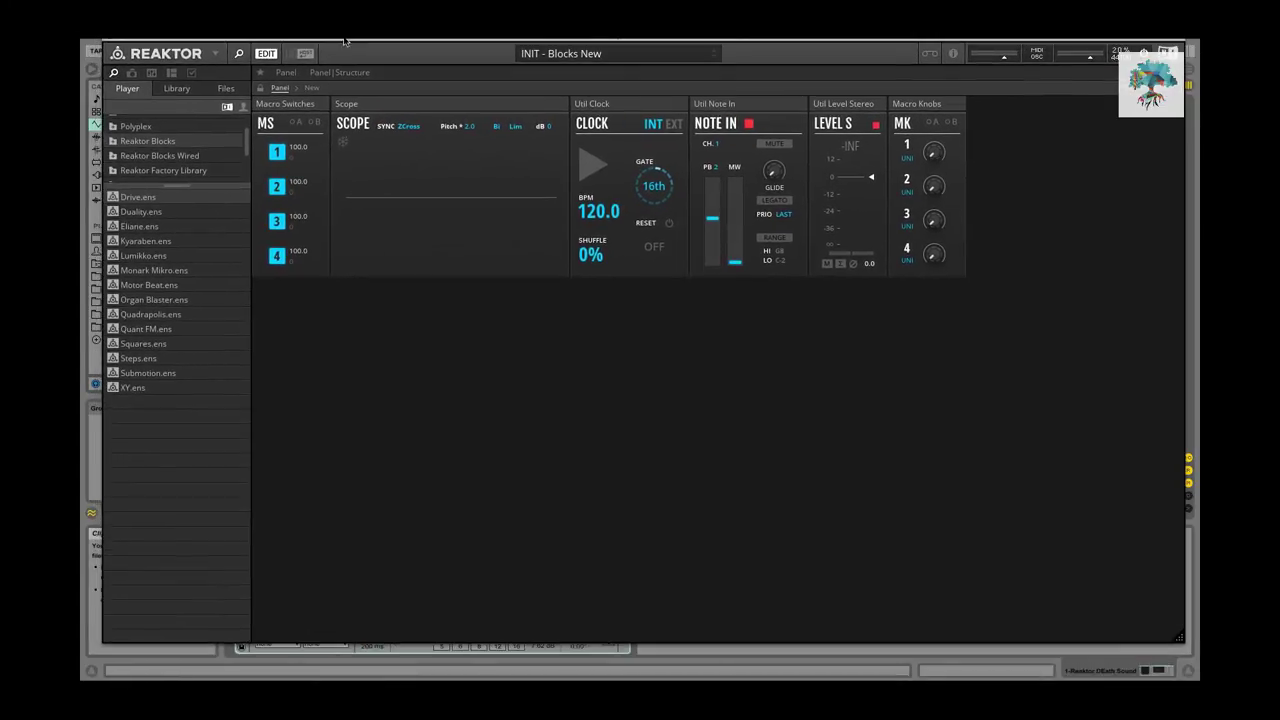
{"action": "double_click", "coordinate": [444, 353]}
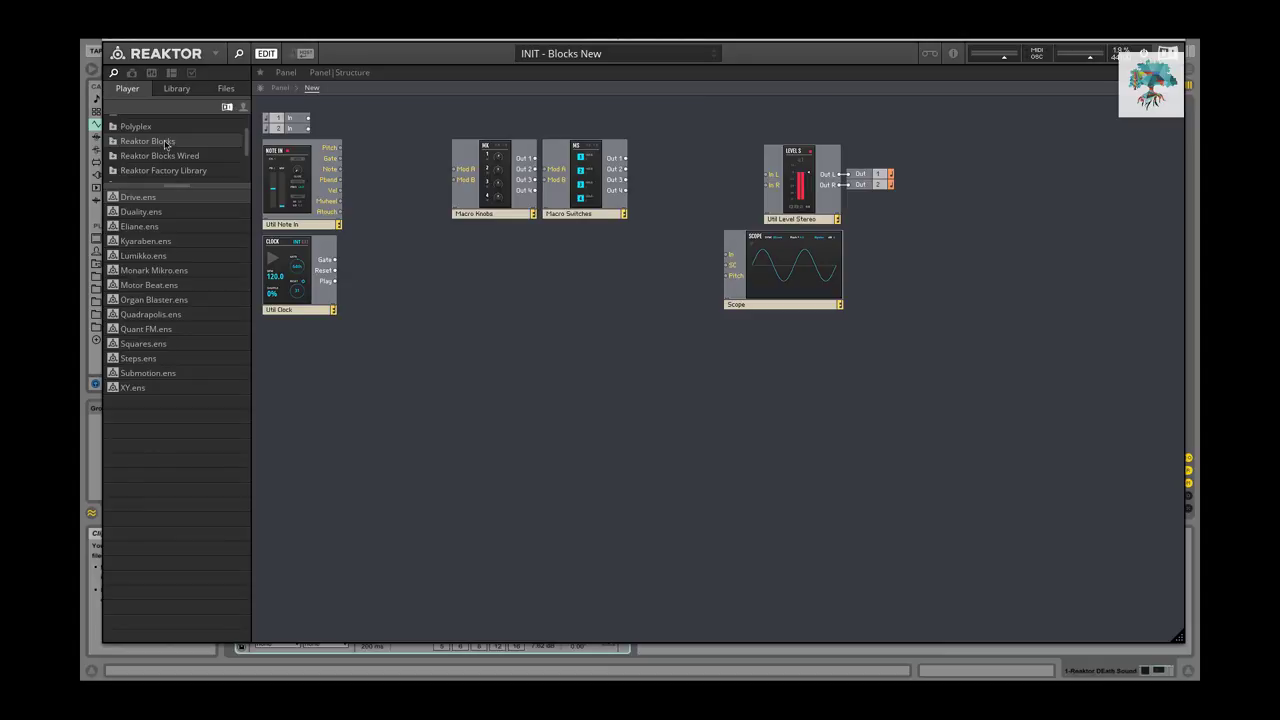
{"action": "left_click", "coordinate": [107, 41]}
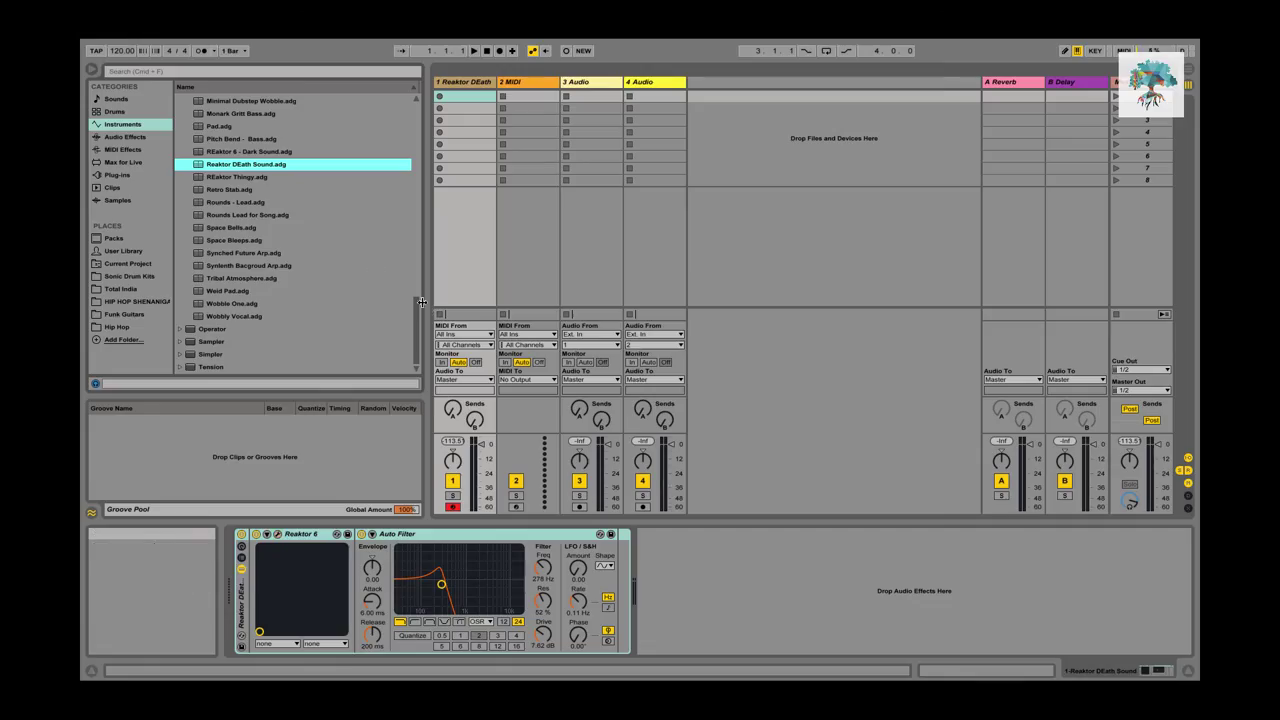
Delete the Reaktor DEath Sound rack from the first track and load an empty Reaktor 6 plug-in in its place.
{"action": "left_click", "coordinate": [241, 604]}
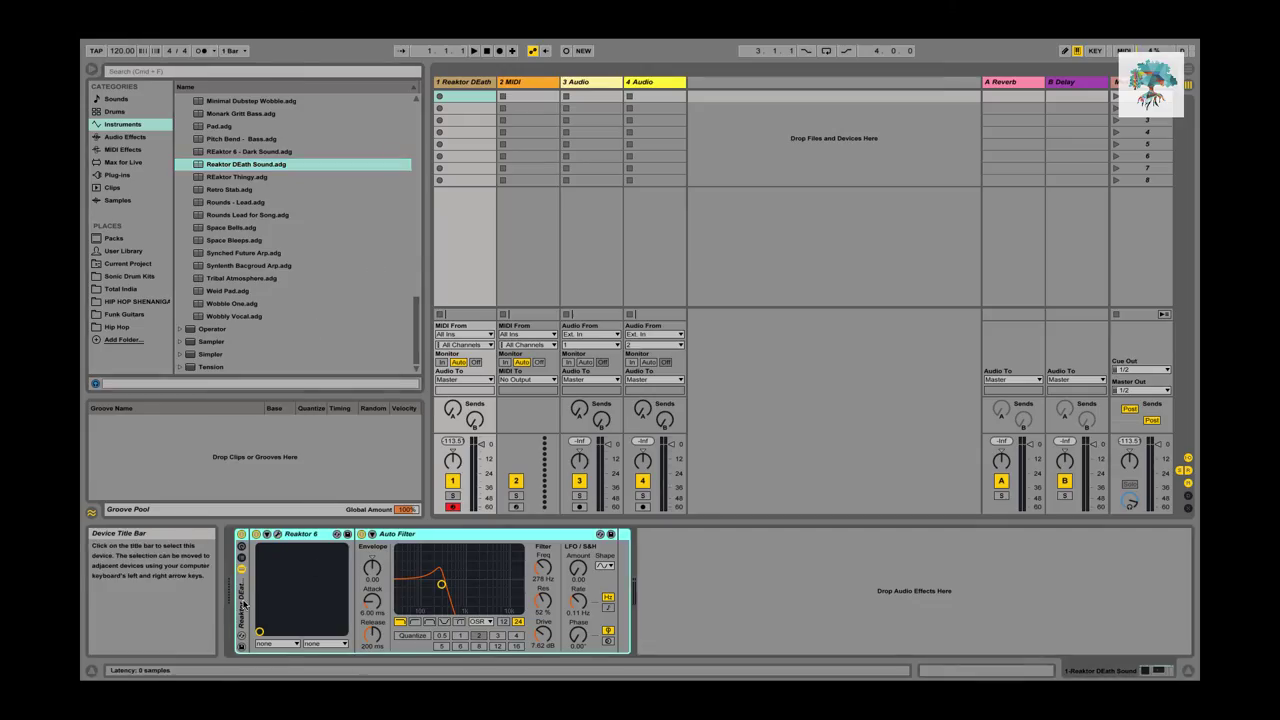
{"action": "key", "text": "Delete"}
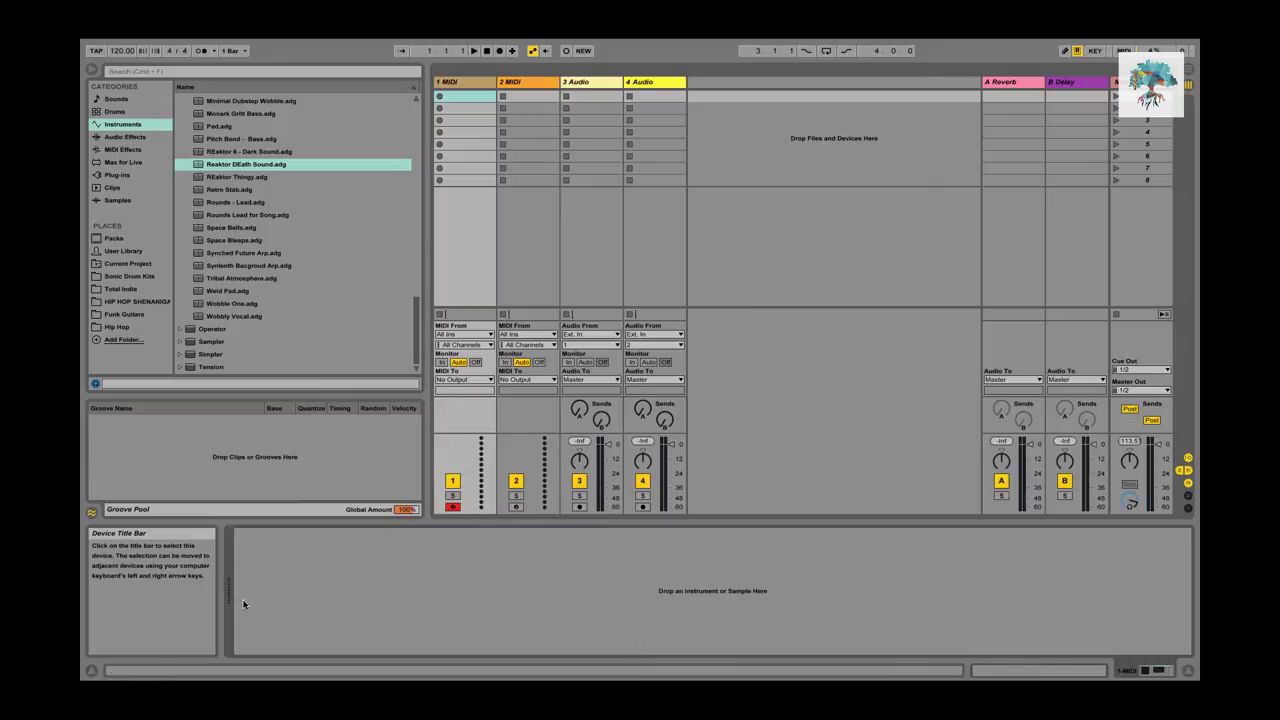
{"action": "left_click", "coordinate": [117, 175]}
{"action": "left_click", "coordinate": [223, 229]}
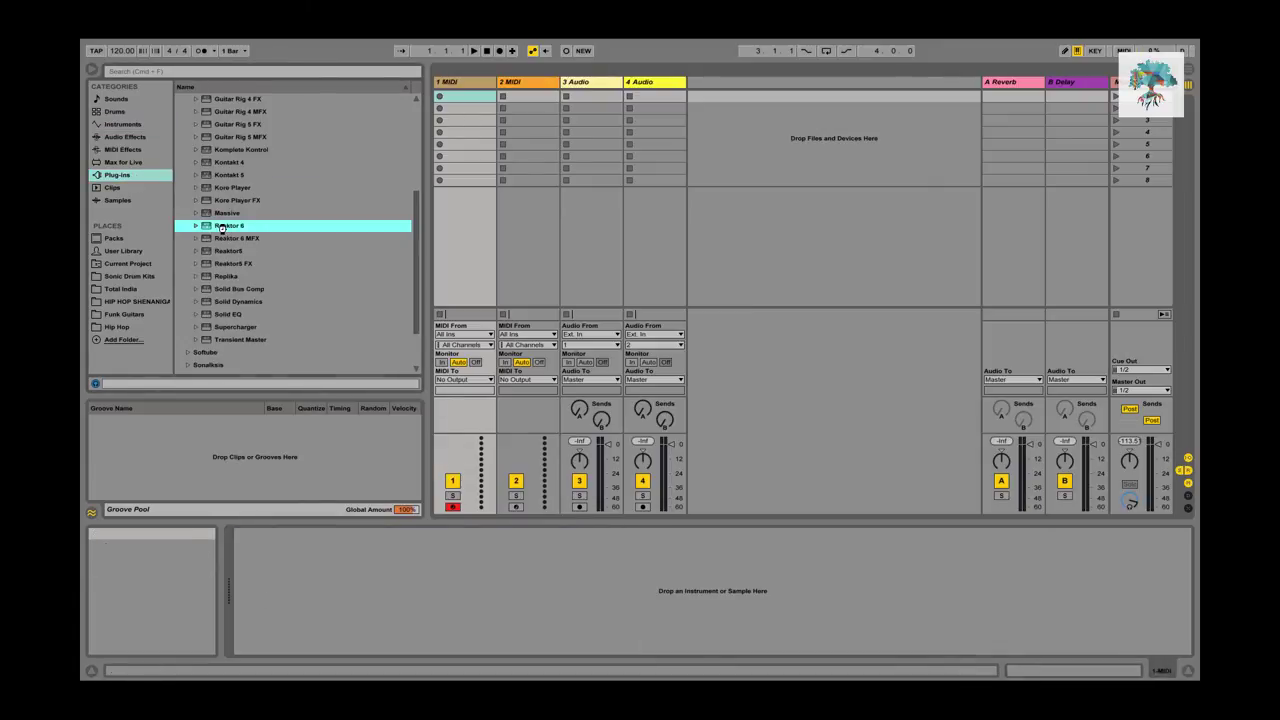
{"action": "double_click", "coordinate": [332, 226]}
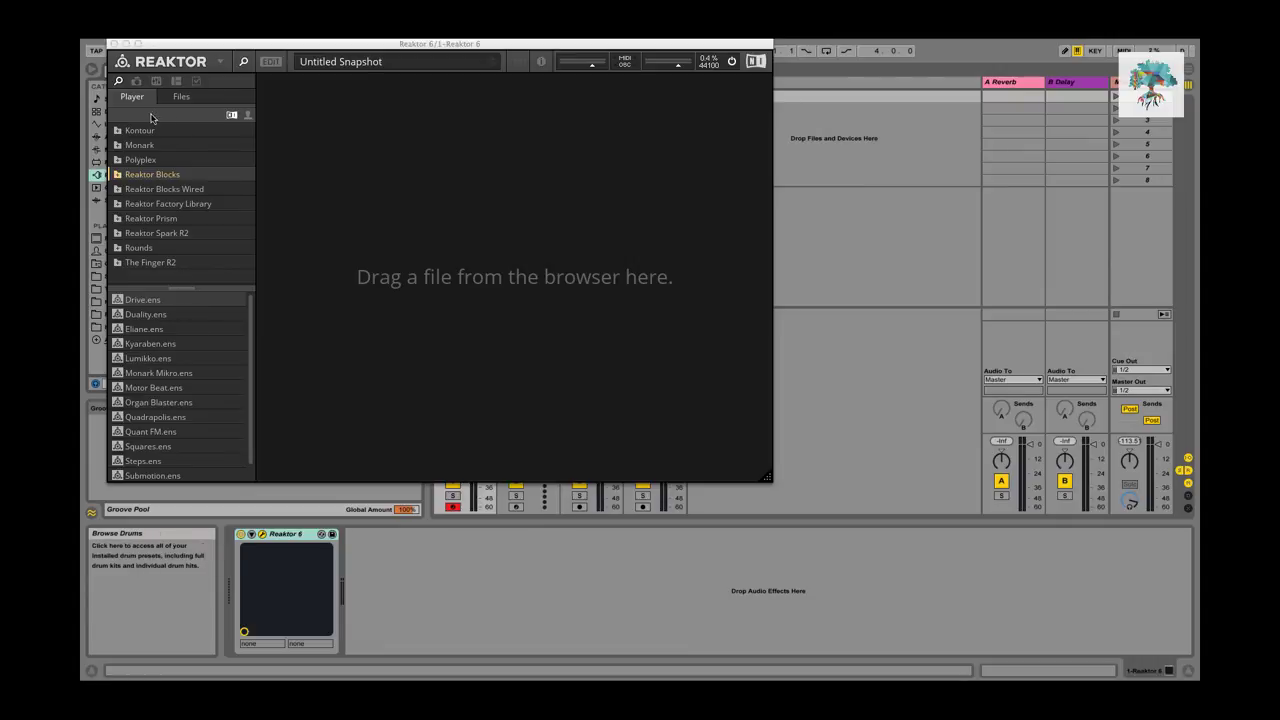
Load Blocks New.ens from the Reaktor Blocks library, switch the ensemble to edit mode and enlarge the plug-in window.
{"action": "left_click", "coordinate": [270, 62]}
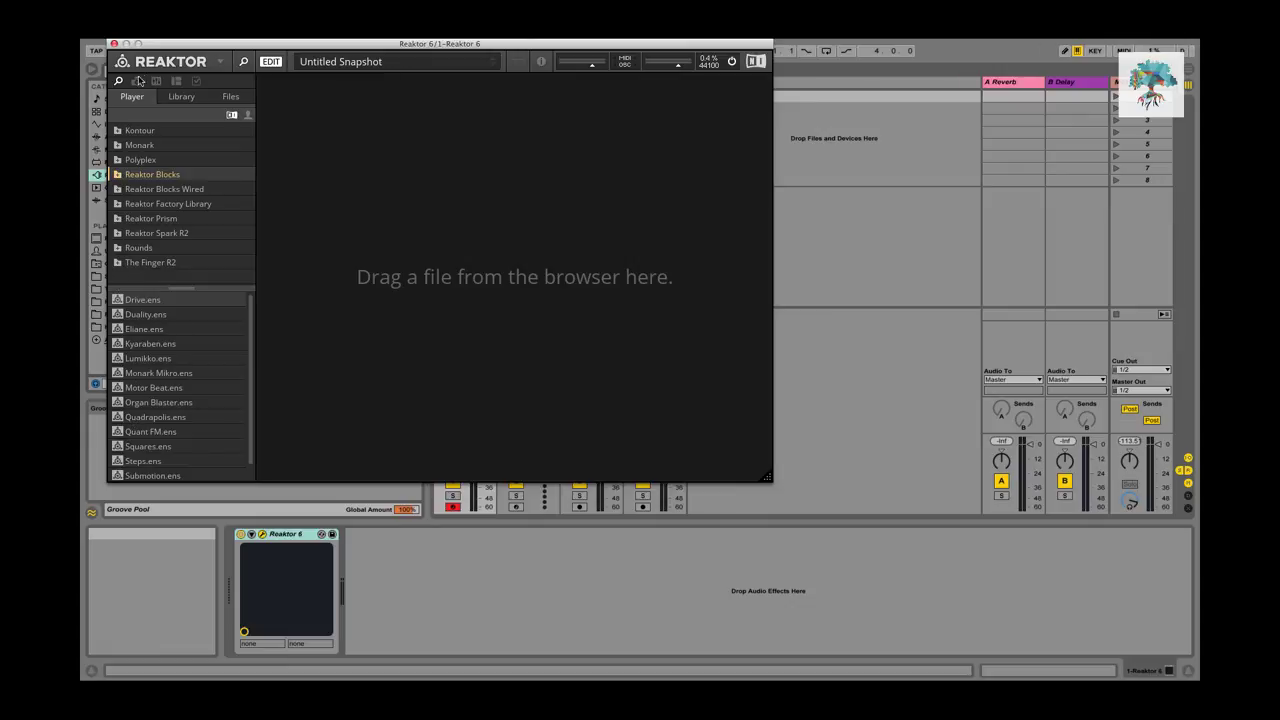
{"action": "left_click", "coordinate": [179, 100]}
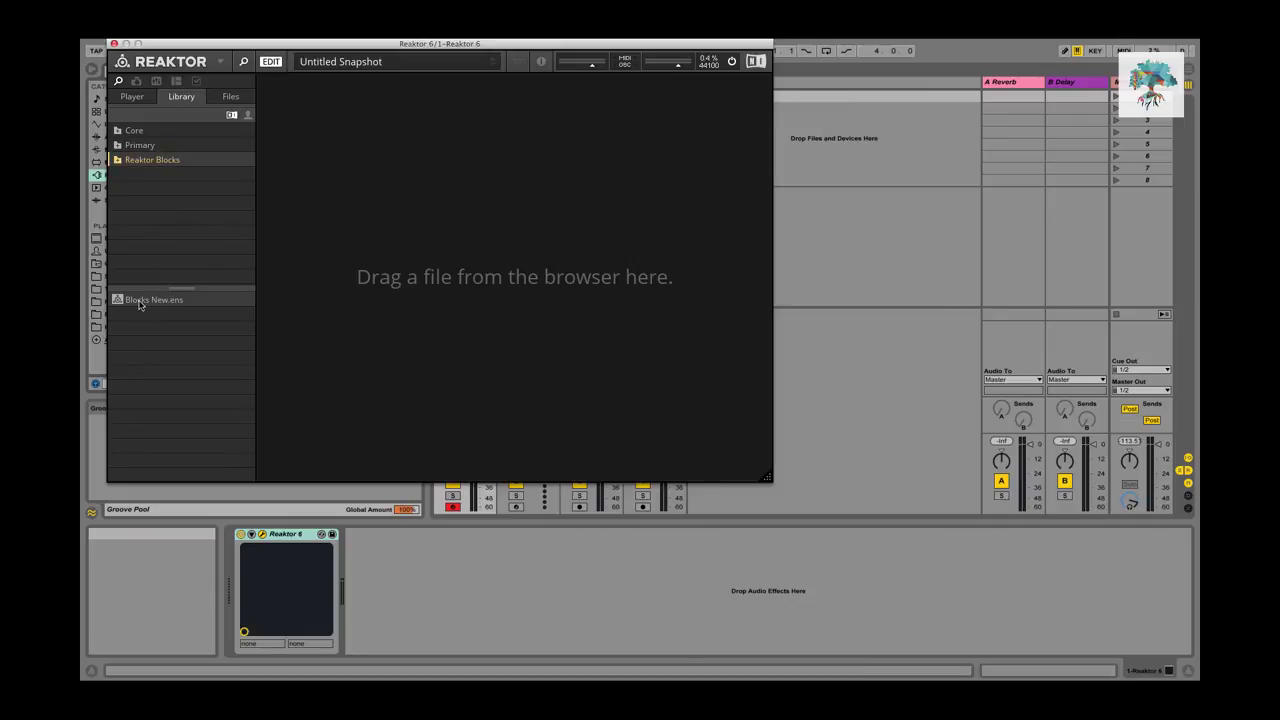
{"action": "double_click", "coordinate": [141, 302]}
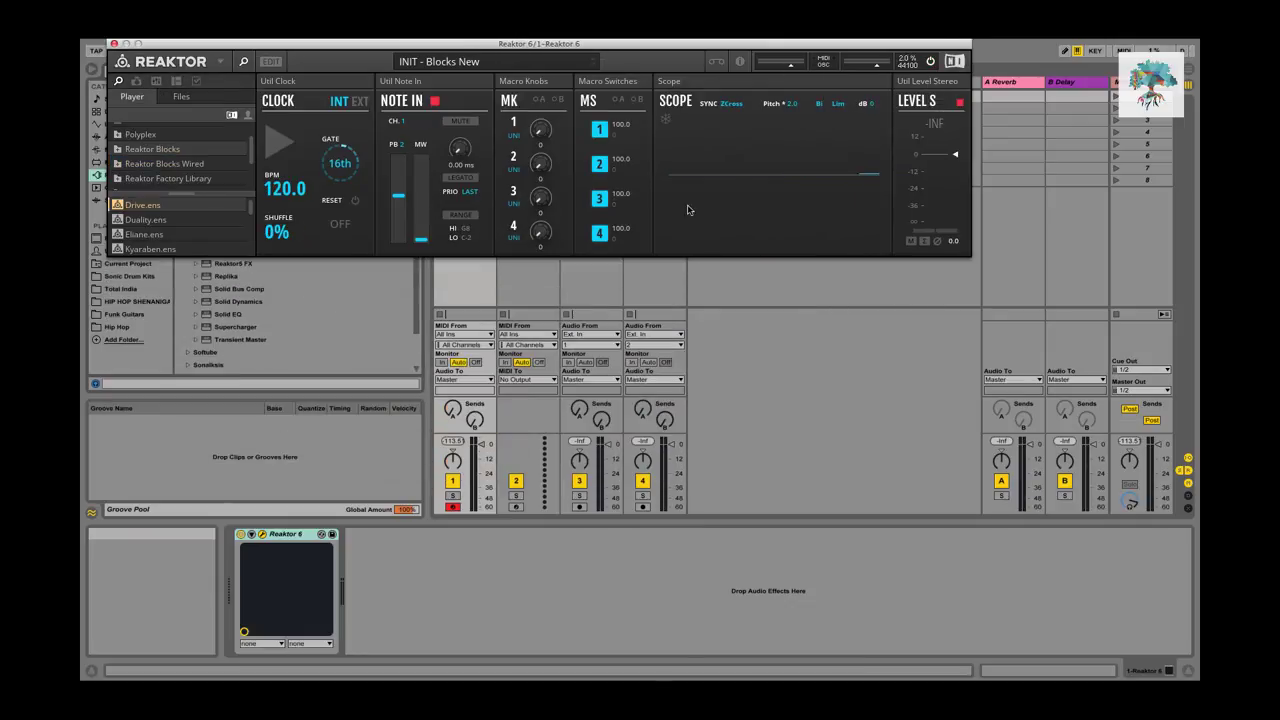
{"action": "left_click", "coordinate": [270, 61]}
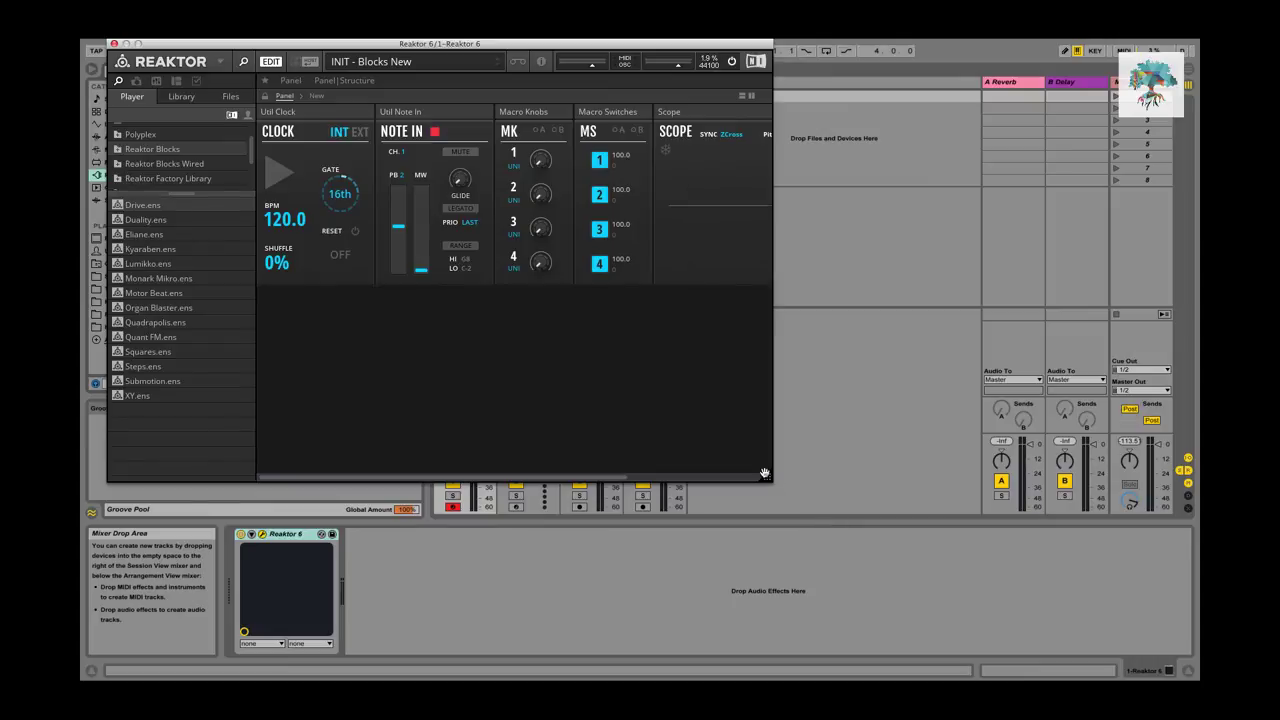
{"action": "left_click_drag", "start_coordinate": [767, 476], "coordinate": [1198, 648]}
{"action": "left_click_drag", "start_coordinate": [815, 371], "coordinate": [514, 145]}
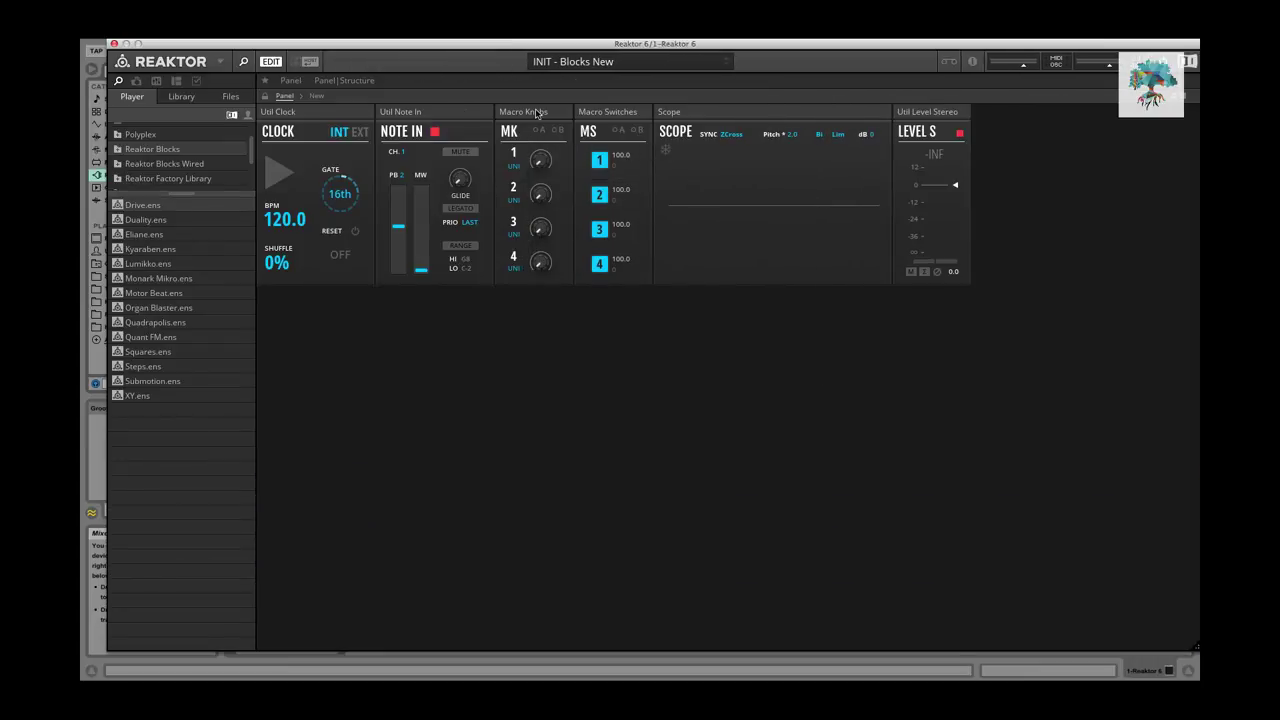
Delete the Macro Knobs, Macro Switches, Scope and Util Clock blocks from the ensemble.
{"action": "left_click", "coordinate": [538, 113]}
{"action": "key", "text": "Delete"}
{"action": "left_click", "coordinate": [551, 117]}
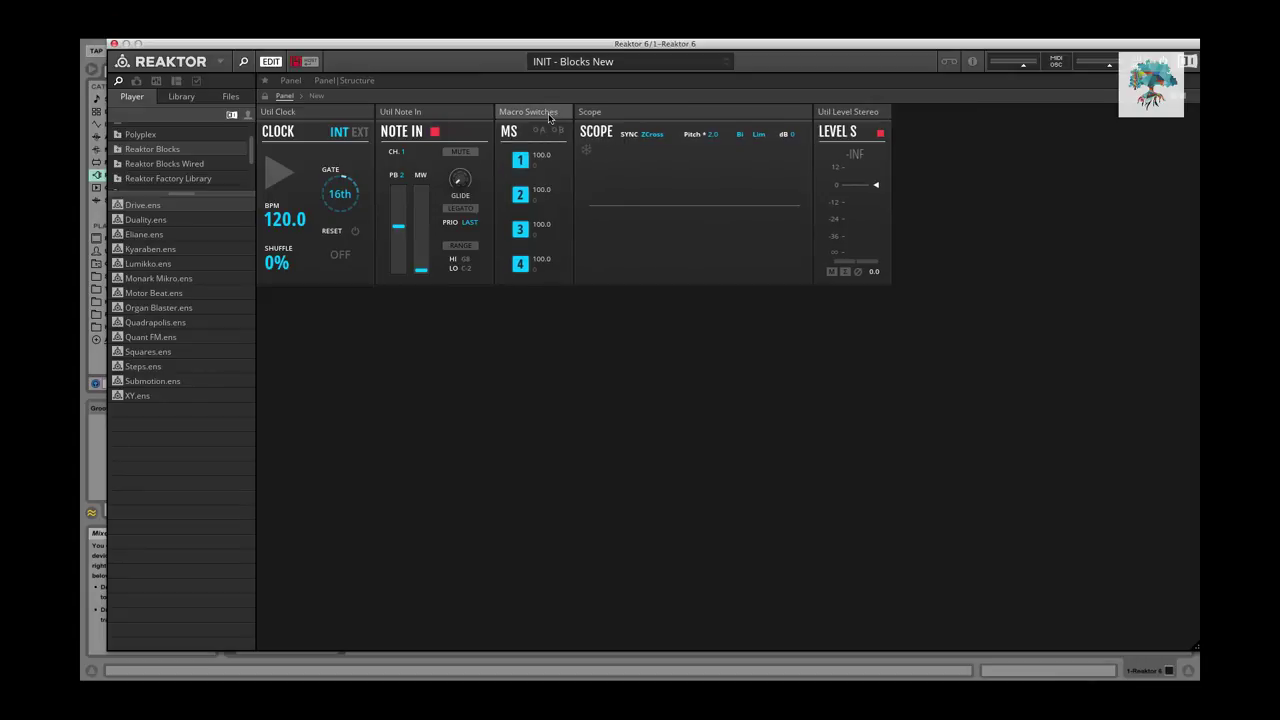
{"action": "key", "text": "Delete"}
{"action": "left_click", "coordinate": [551, 116]}
{"action": "key", "text": "Delete"}
{"action": "left_click", "coordinate": [420, 112]}
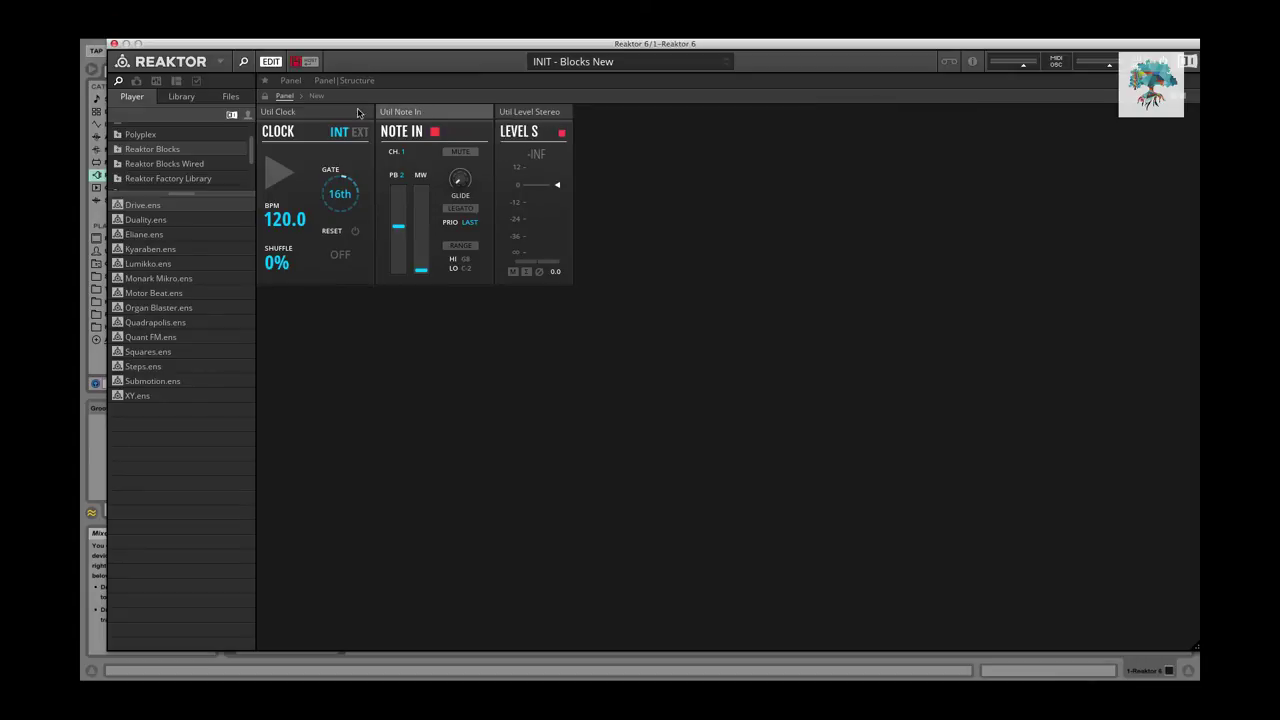
{"action": "left_click", "coordinate": [288, 112]}
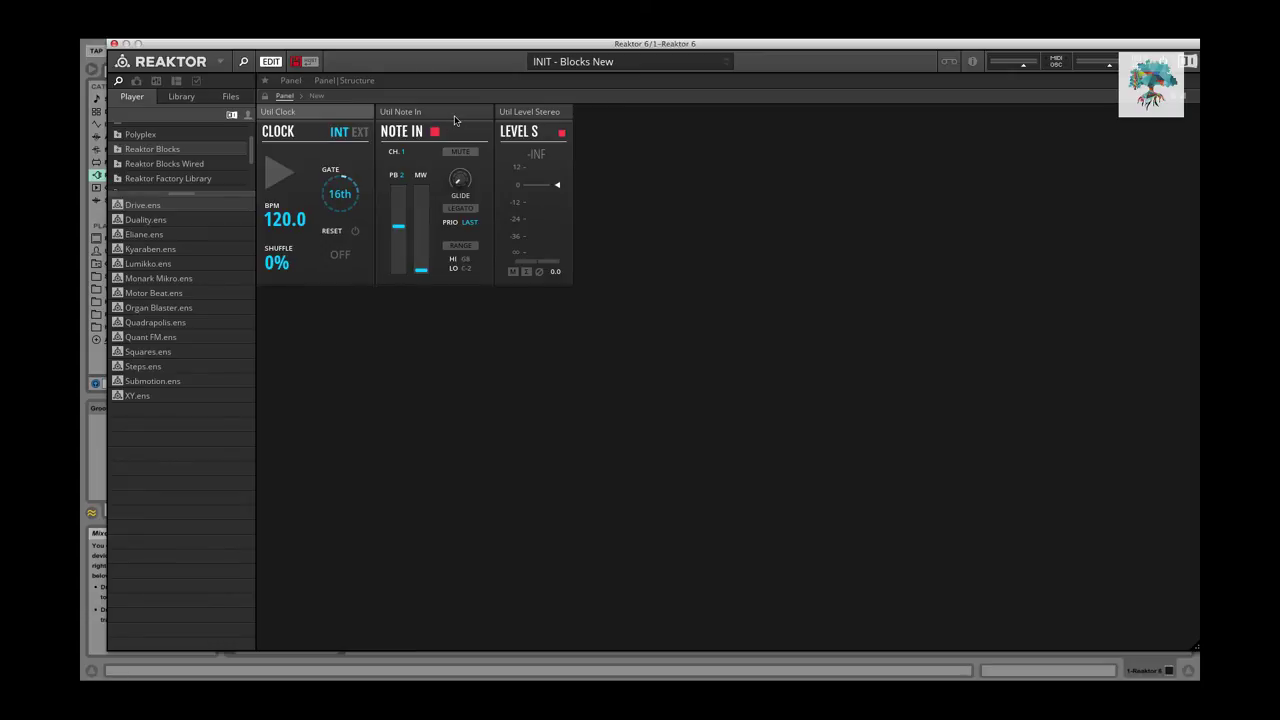
{"action": "key", "text": "Delete"}
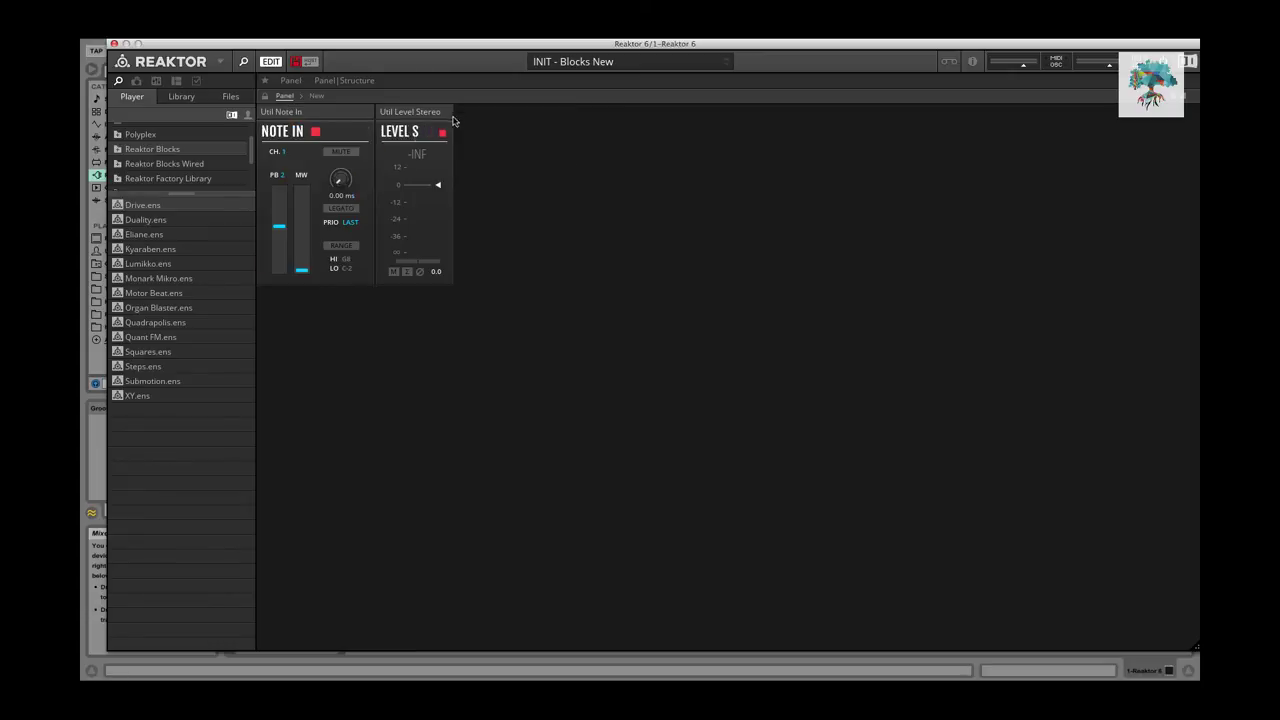
Enlarge the browser's folder area and look through the Euro Reakt block folders, including Noise and Chaos, Sequencing and Logic, and External Control.
{"action": "left_click", "coordinate": [189, 100]}
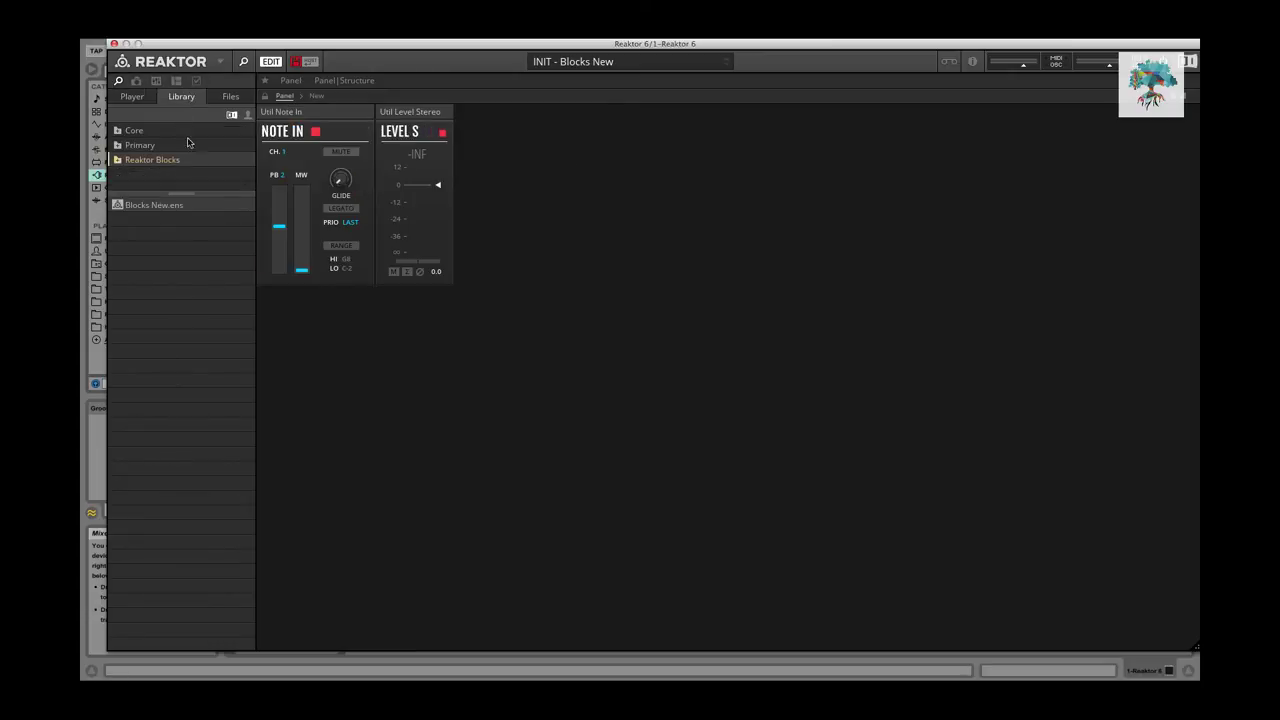
{"action": "left_click", "coordinate": [119, 160]}
{"action": "left_click_drag", "start_coordinate": [178, 193], "coordinate": [187, 360]}
{"action": "left_click", "coordinate": [235, 97]}
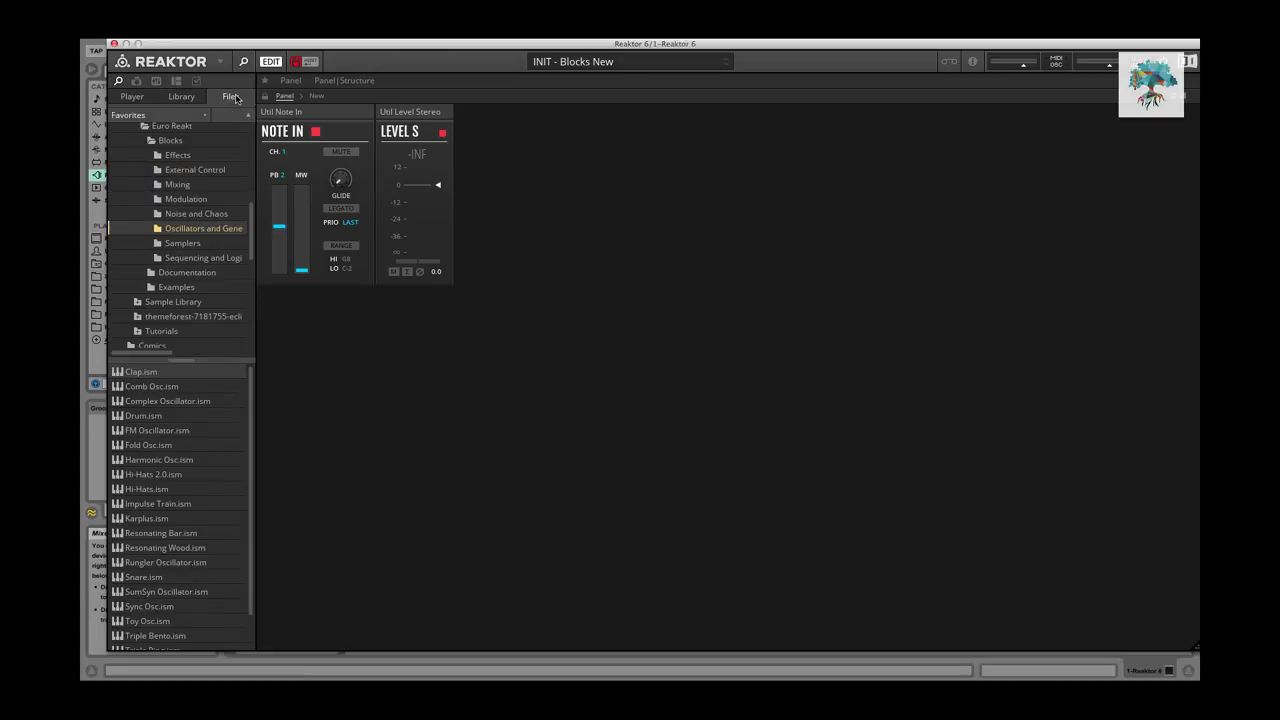
{"action": "scroll", "coordinate": [178, 182], "scroll_direction": "up", "scroll_amount": 3}
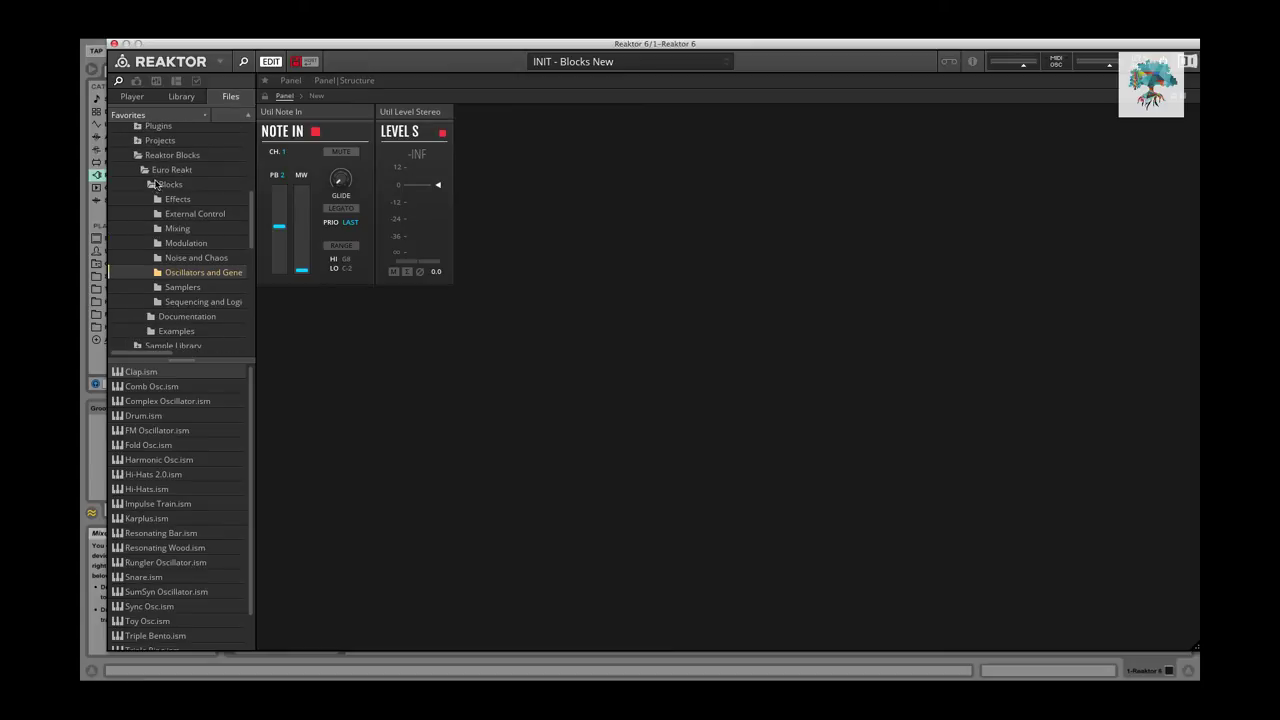
{"action": "left_click", "coordinate": [152, 161]}
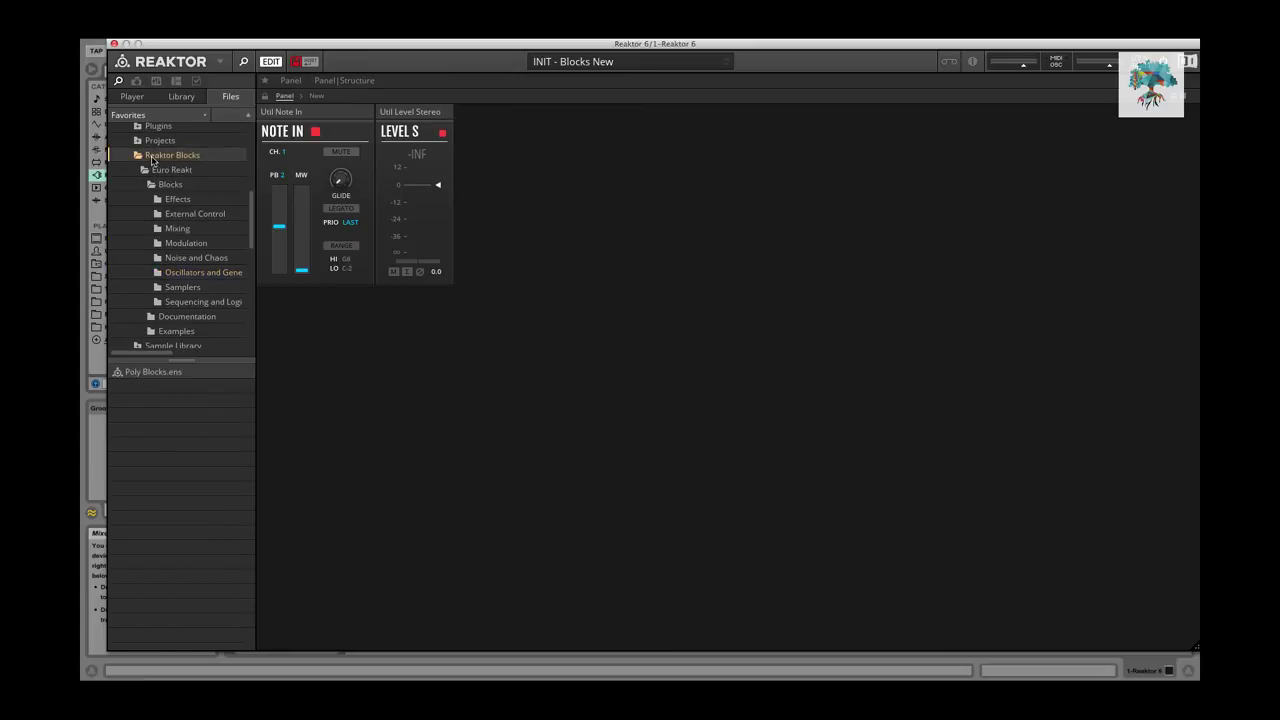
{"action": "left_click", "coordinate": [177, 228]}
{"action": "left_click", "coordinate": [177, 259]}
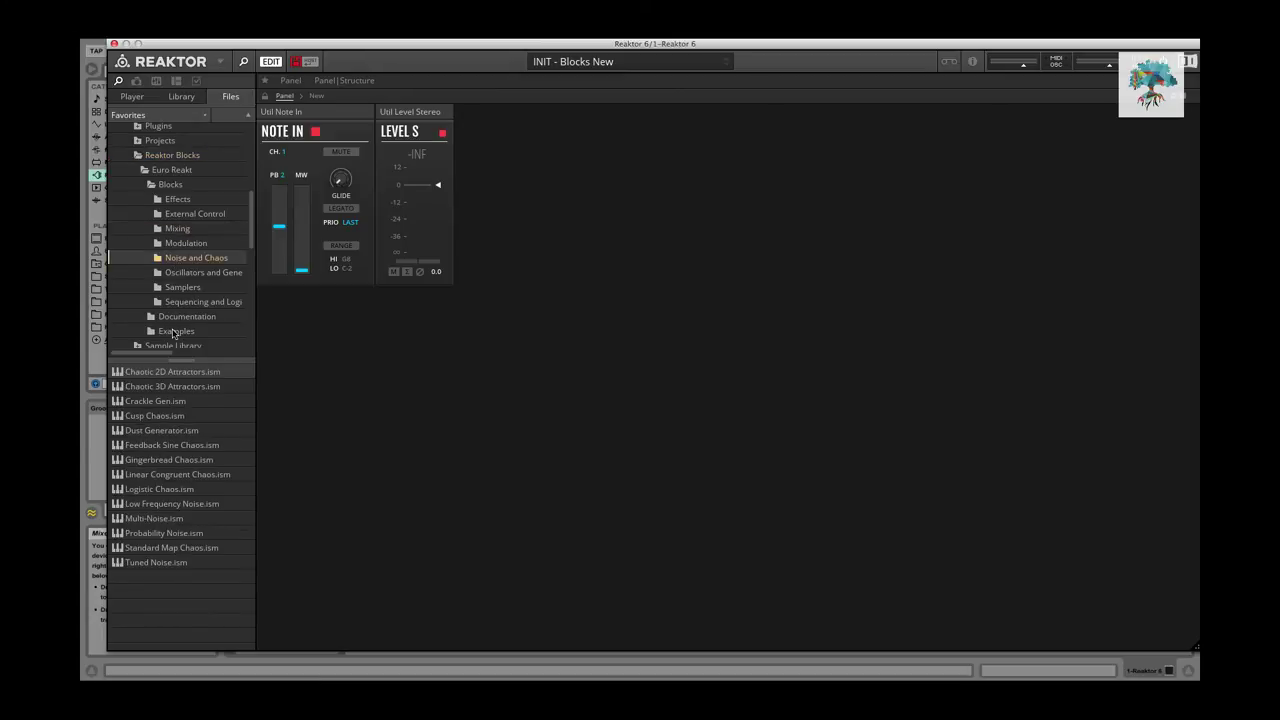
{"action": "left_click", "coordinate": [194, 276]}
{"action": "left_click", "coordinate": [196, 303]}
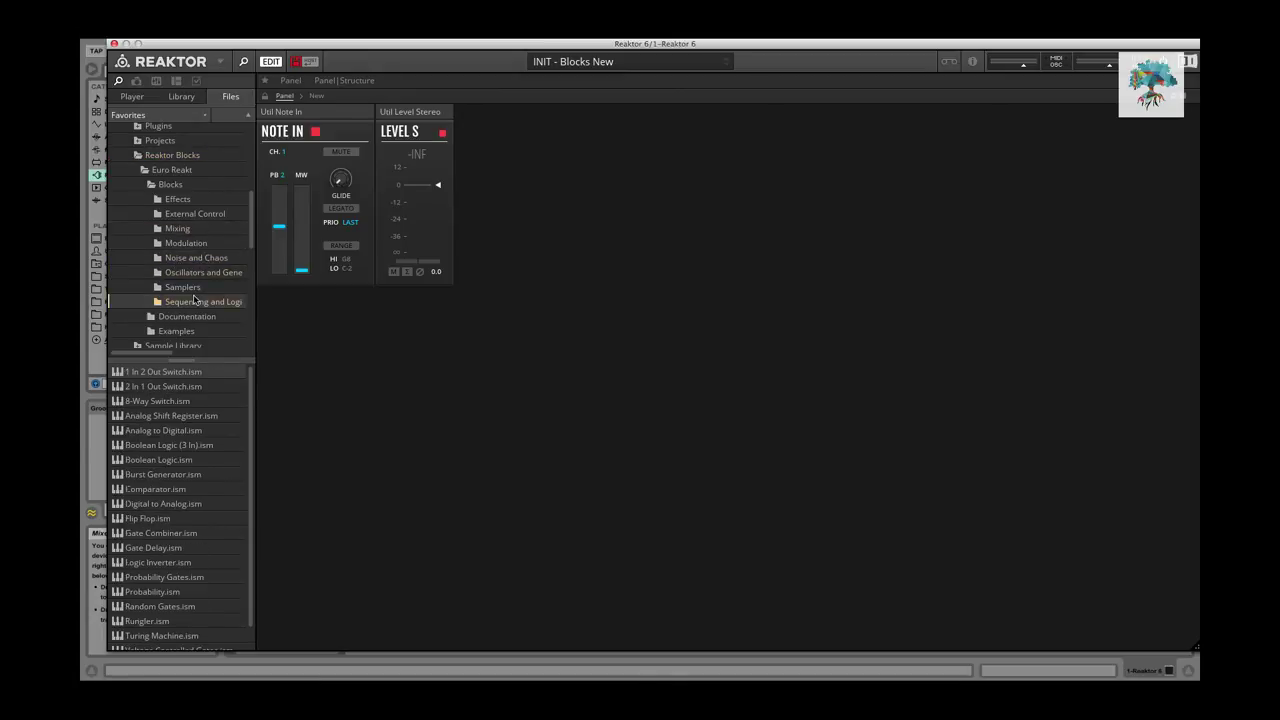
{"action": "left_click", "coordinate": [181, 228]}
{"action": "left_click", "coordinate": [183, 215]}
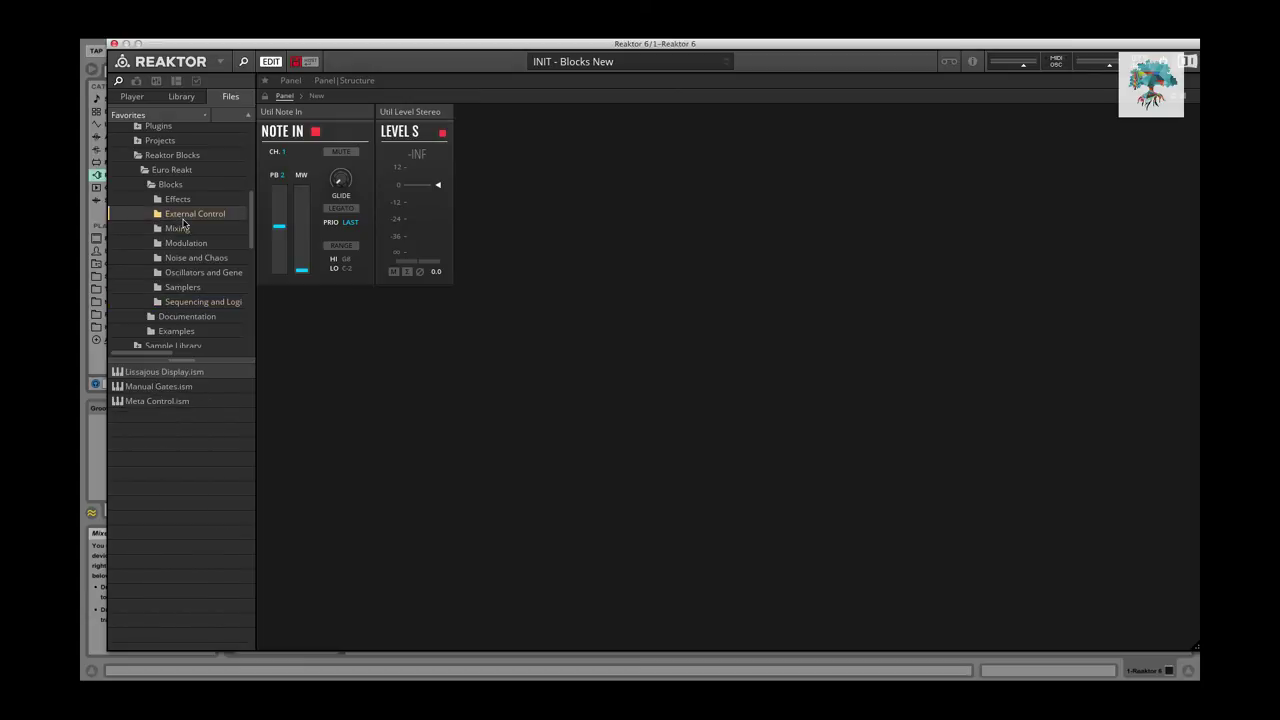
Open the Bento Box folder under Reaktor Blocks in the browser's library and reposition the plug-in window.
{"action": "left_click", "coordinate": [180, 97]}
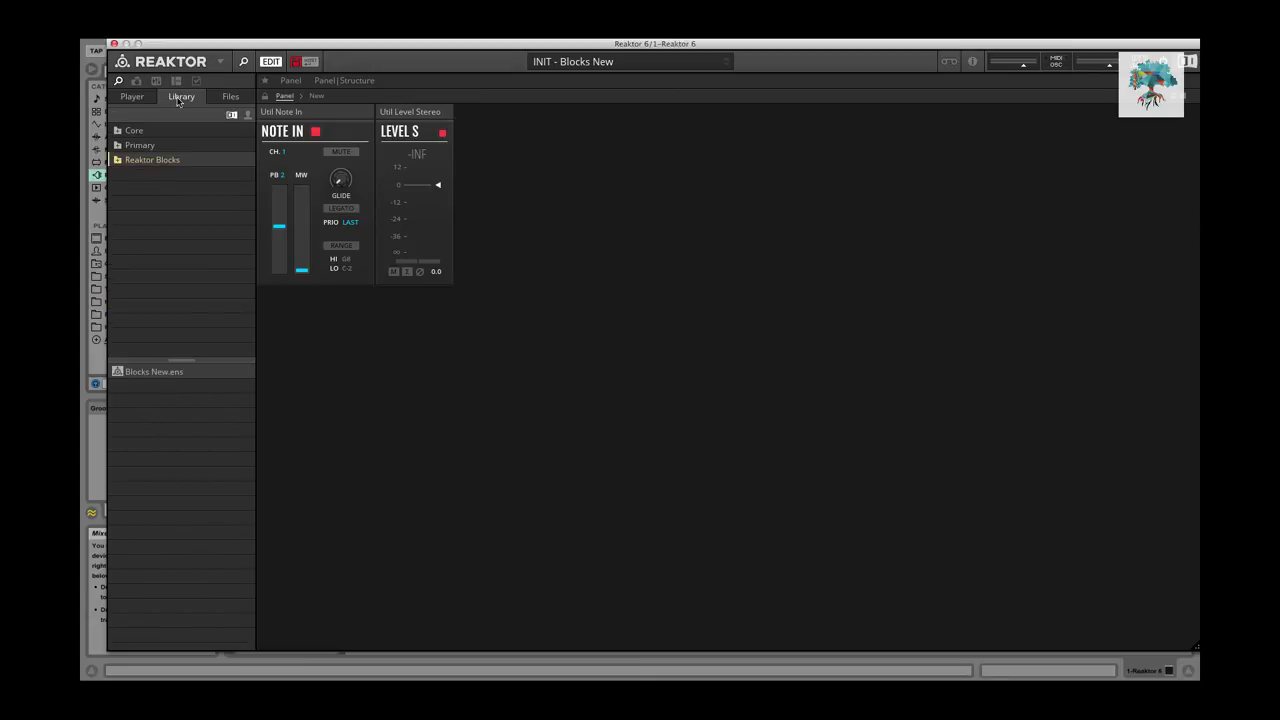
{"action": "left_click", "coordinate": [118, 160]}
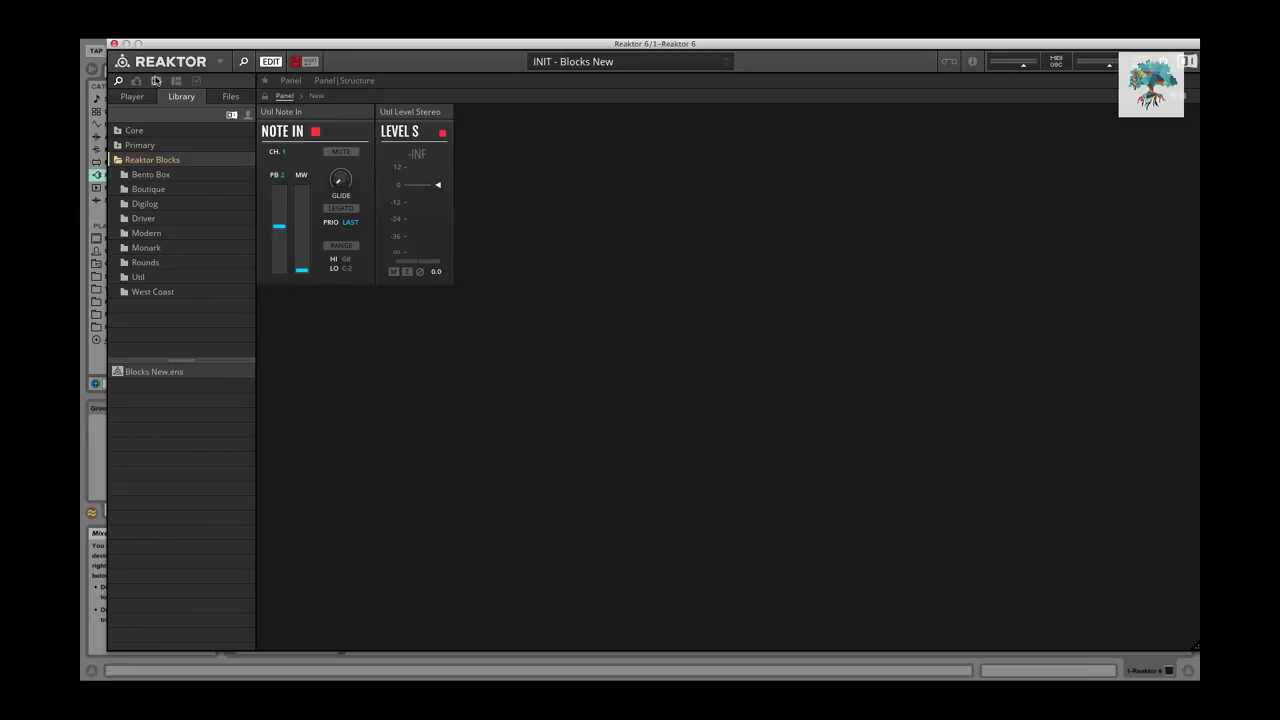
{"action": "left_click_drag", "start_coordinate": [172, 43], "coordinate": [148, 29]}
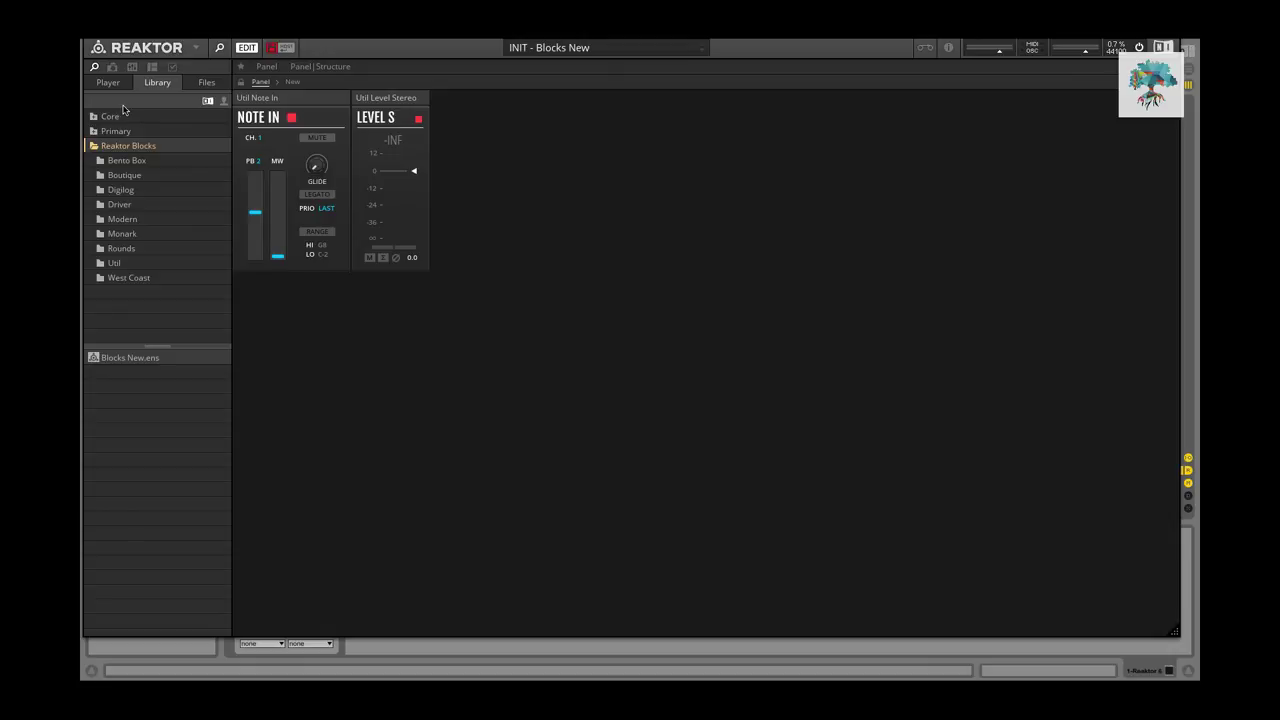
{"action": "left_click", "coordinate": [140, 162]}
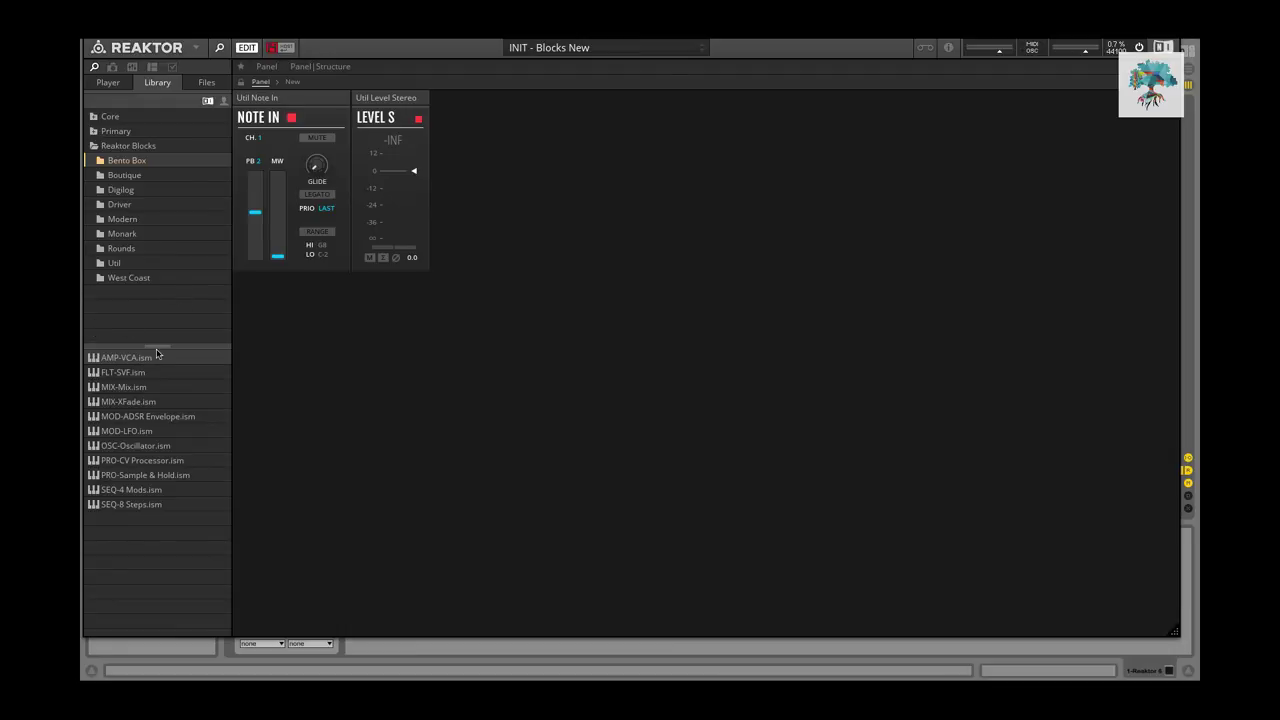
Add the Bento Box VCA, Mix and Oscillator blocks and line them up between Note In and Level on the panel.
{"action": "left_click_drag", "start_coordinate": [130, 358], "coordinate": [484, 381]}
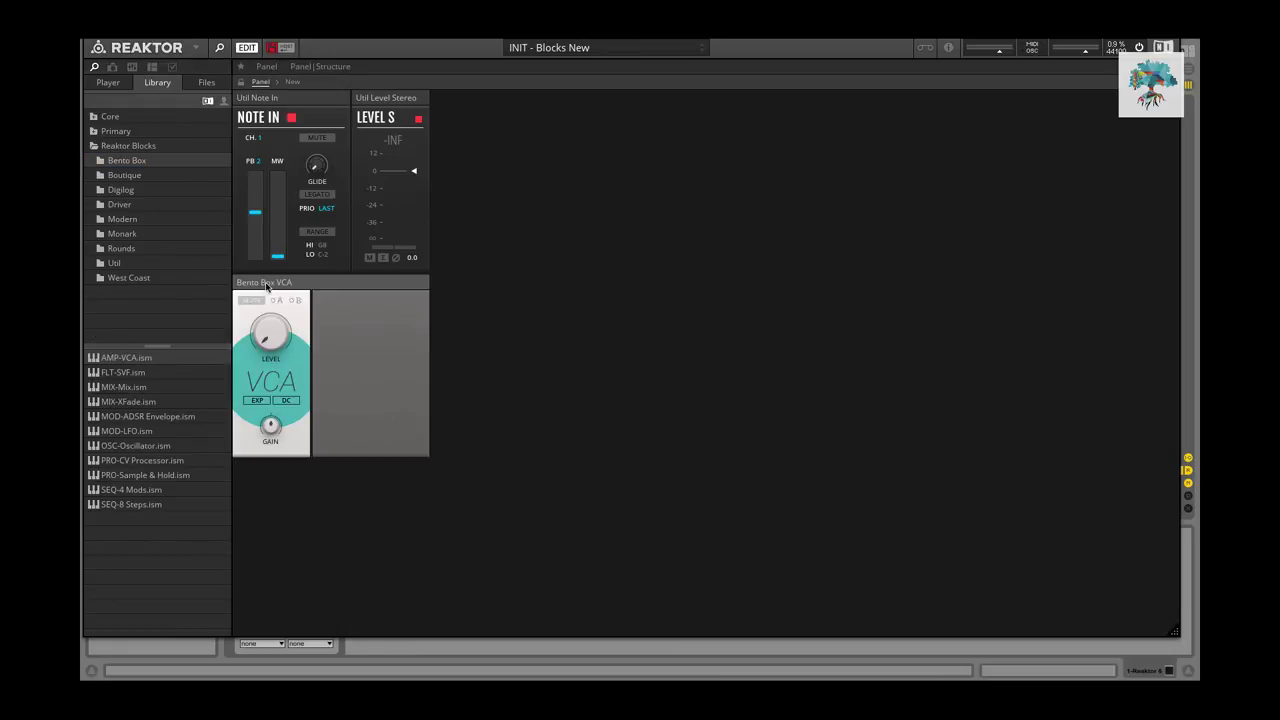
{"action": "left_click_drag", "start_coordinate": [262, 288], "coordinate": [341, 118]}
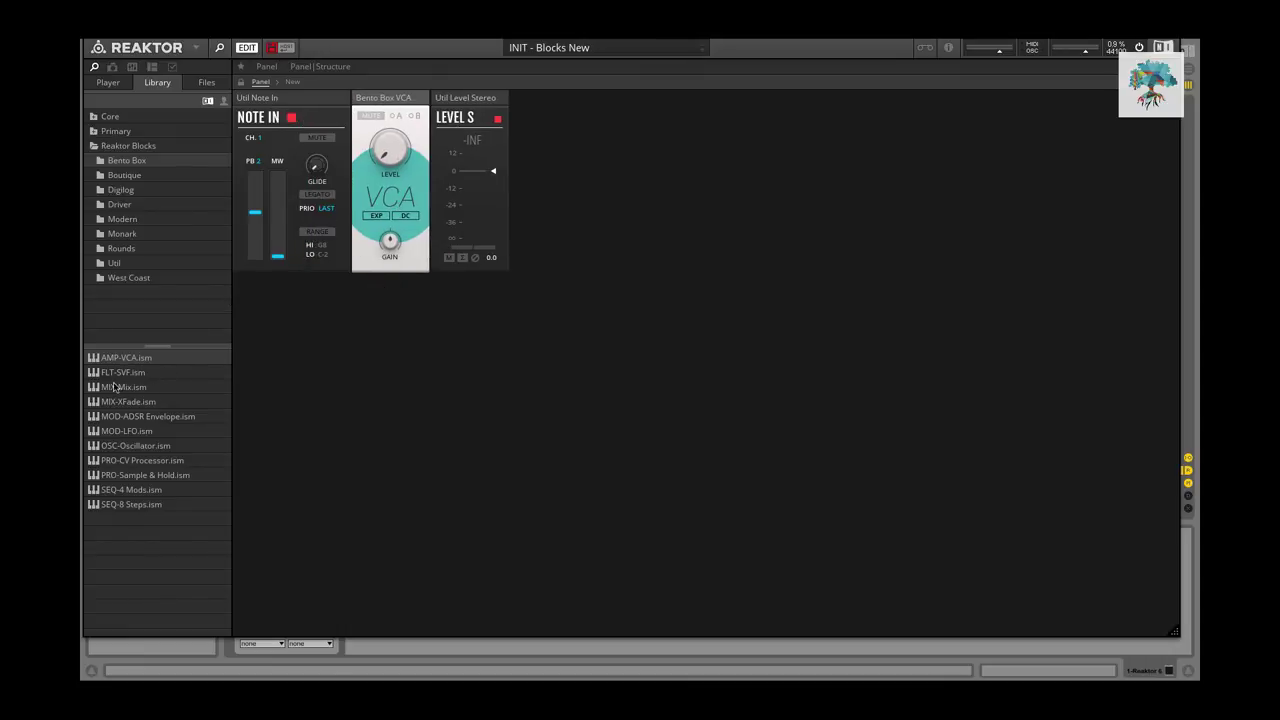
{"action": "left_click_drag", "start_coordinate": [110, 390], "coordinate": [357, 213]}
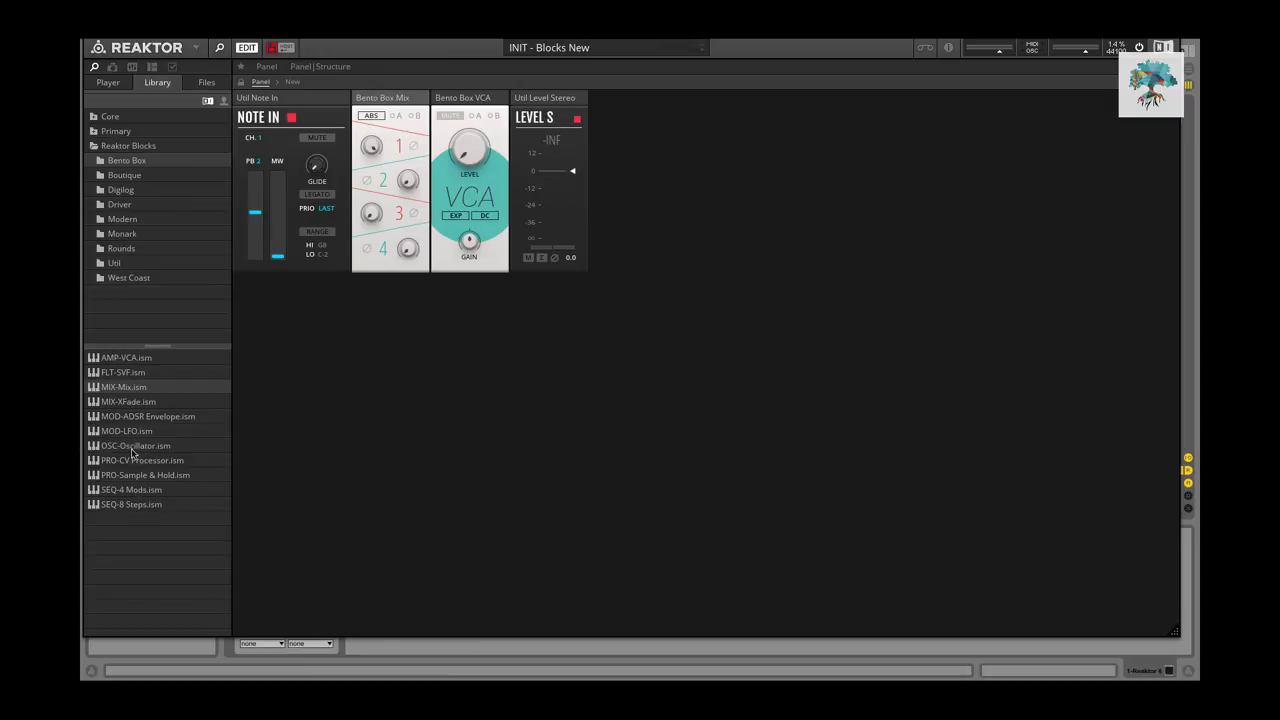
{"action": "left_click_drag", "start_coordinate": [132, 453], "coordinate": [345, 240]}
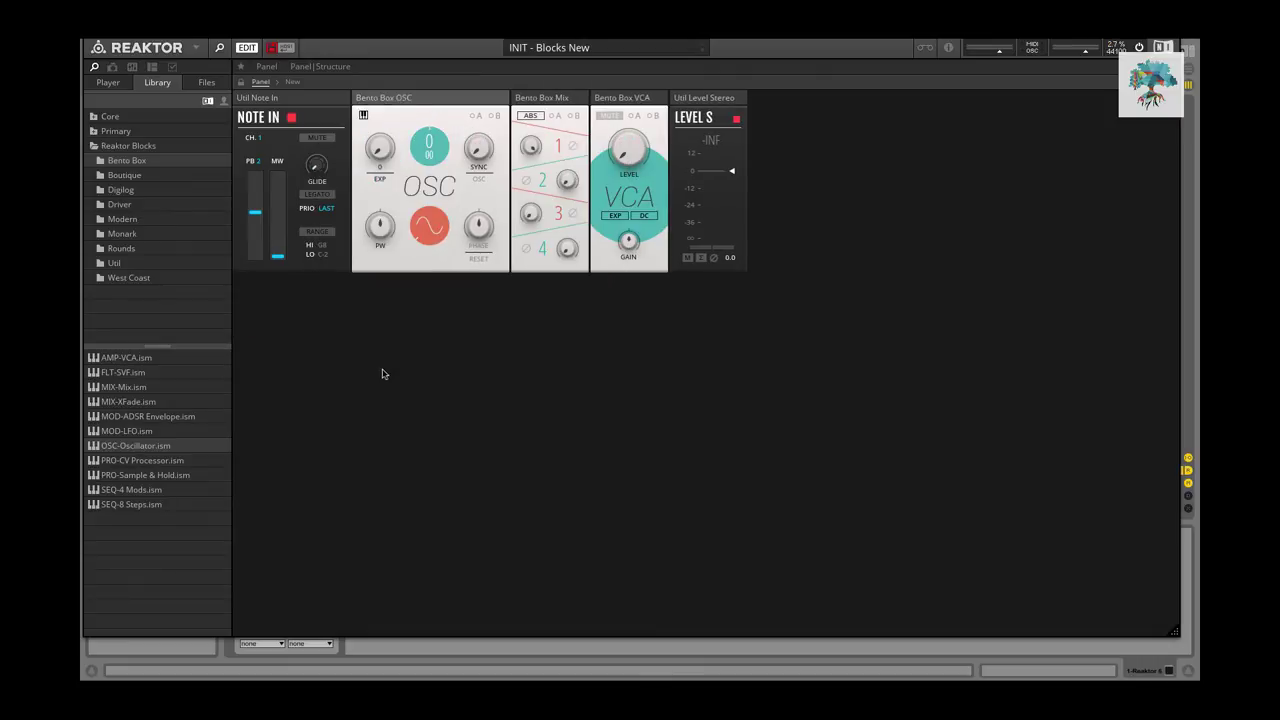
Move the Bento Box oscillator clear of the overlapping blocks in the structure view and rename it 1.
{"action": "key", "text": "F6"}
{"action": "left_click_drag", "start_coordinate": [276, 108], "coordinate": [427, 172]}
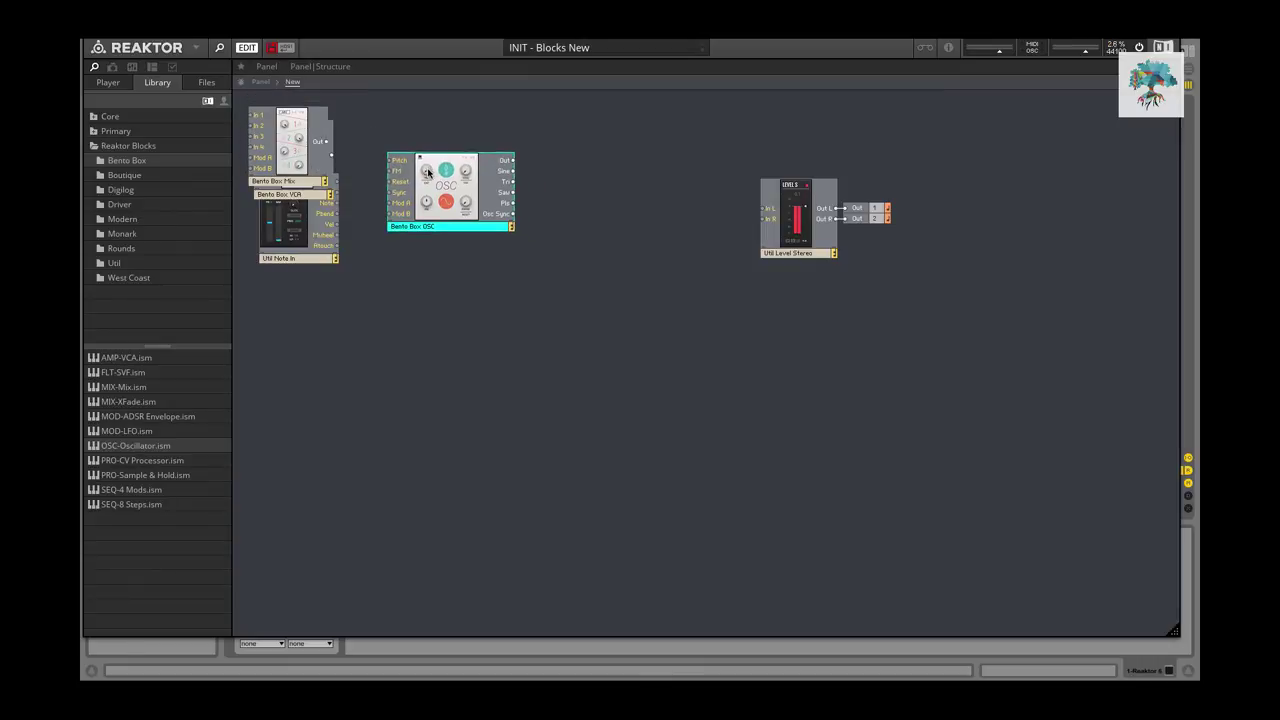
{"action": "double_click", "coordinate": [417, 227]}
{"action": "type", "text": "1"}
{"action": "key", "text": "Return"}
Add a second Bento Box oscillator to the structure, place it directly below oscillator 1 and name it 2.
{"action": "left_click_drag", "start_coordinate": [112, 446], "coordinate": [433, 300]}
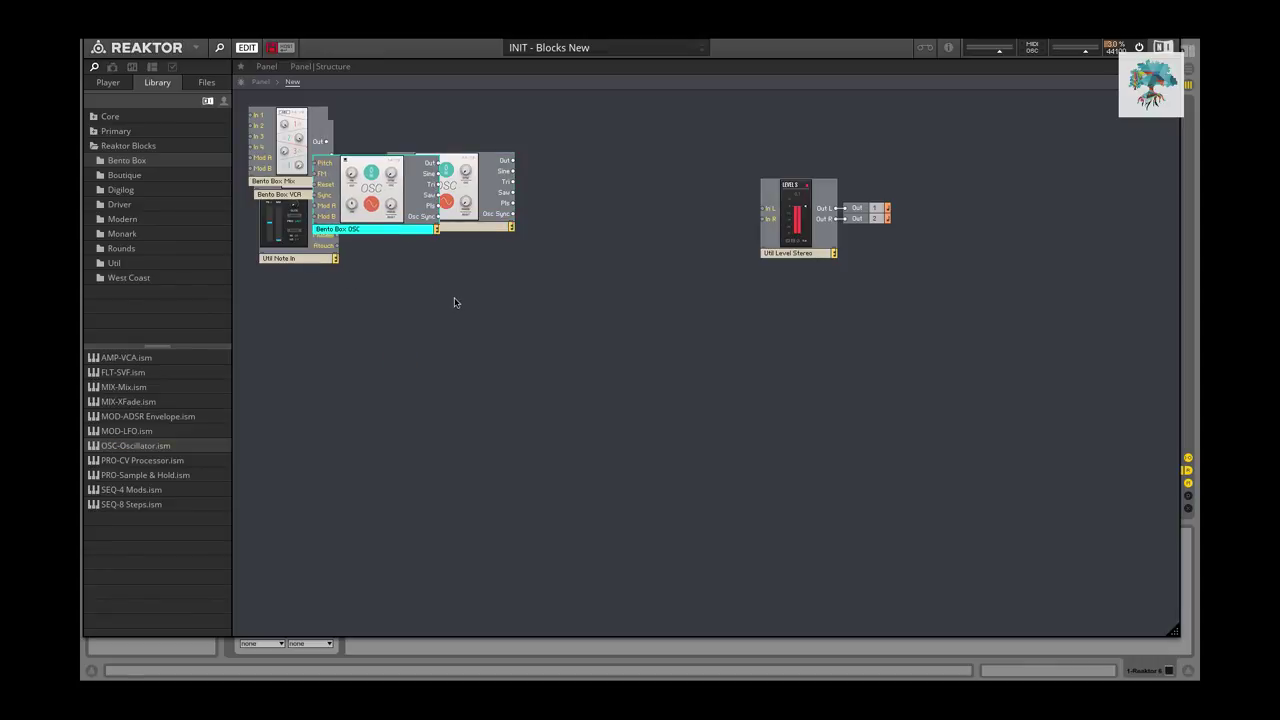
{"action": "left_click_drag", "start_coordinate": [345, 192], "coordinate": [422, 287]}
{"action": "double_click", "coordinate": [417, 323]}
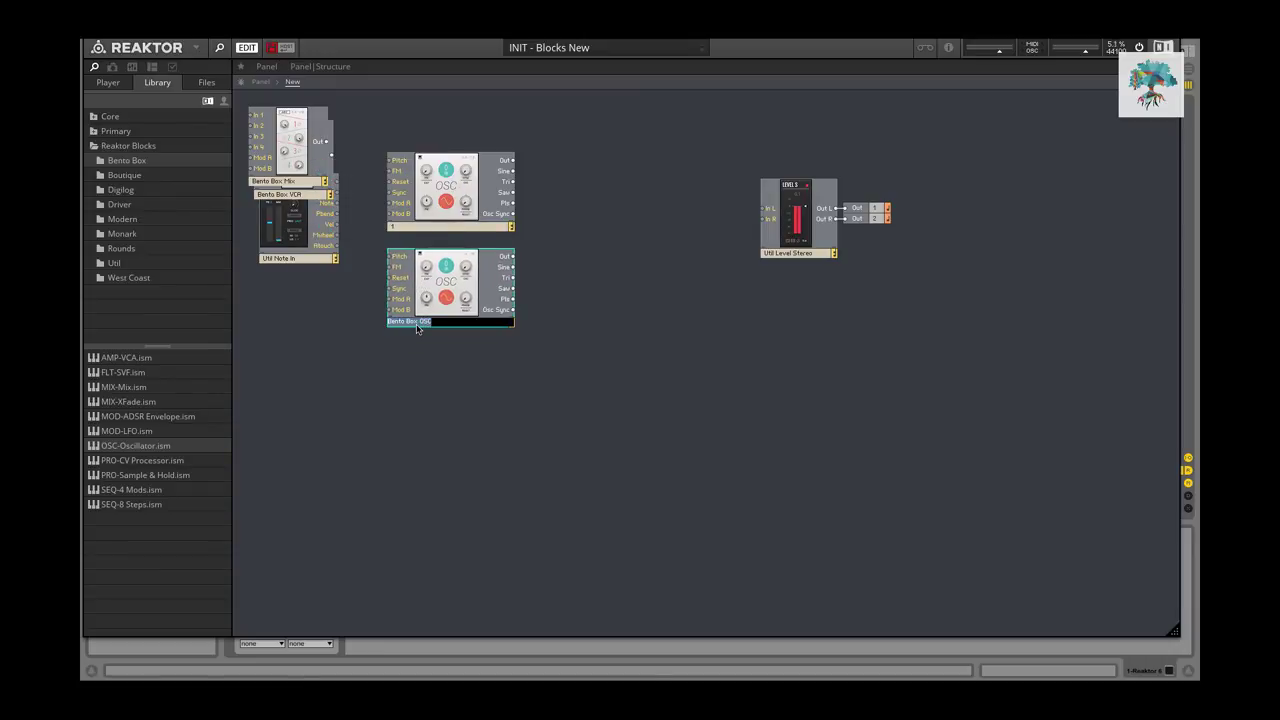
{"action": "type", "text": "2"}
{"action": "key", "text": "Return"}
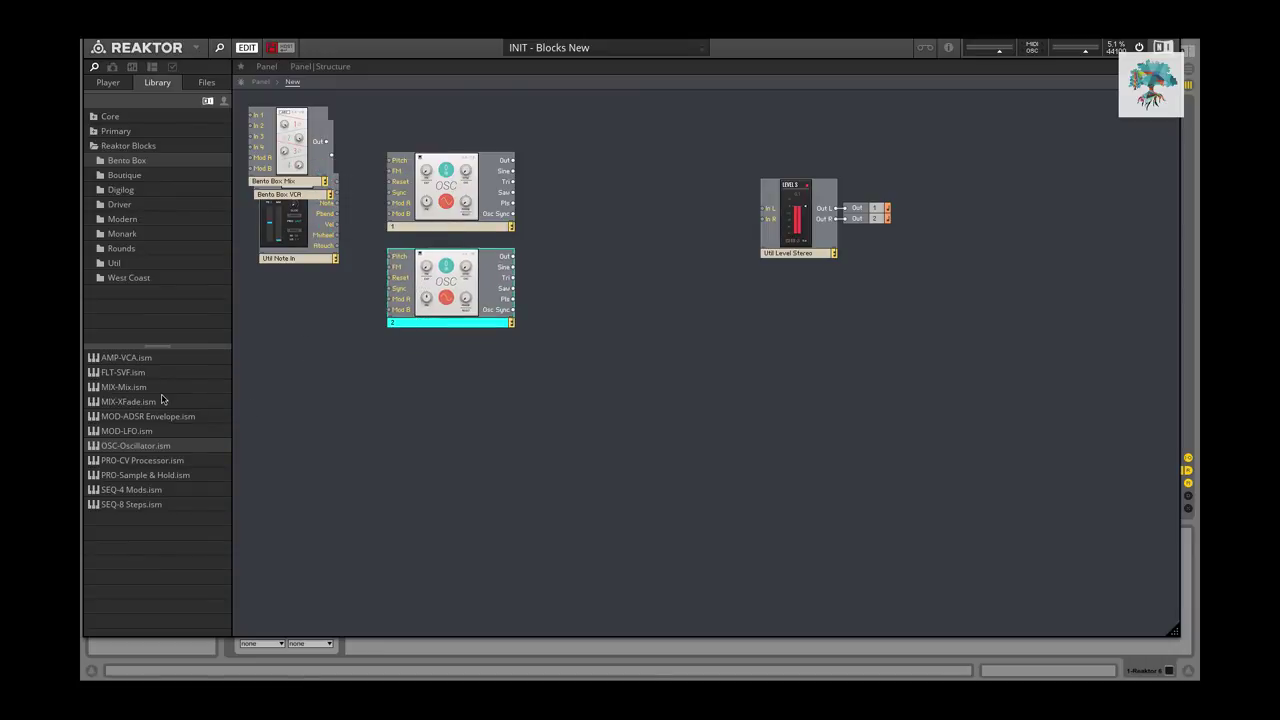
Place oscillator 2 directly after oscillator 1 on the panel and return to the structure view.
{"action": "double_click", "coordinate": [420, 437]}
{"action": "left_click_drag", "start_coordinate": [292, 284], "coordinate": [540, 113]}
{"action": "double_click", "coordinate": [380, 371]}
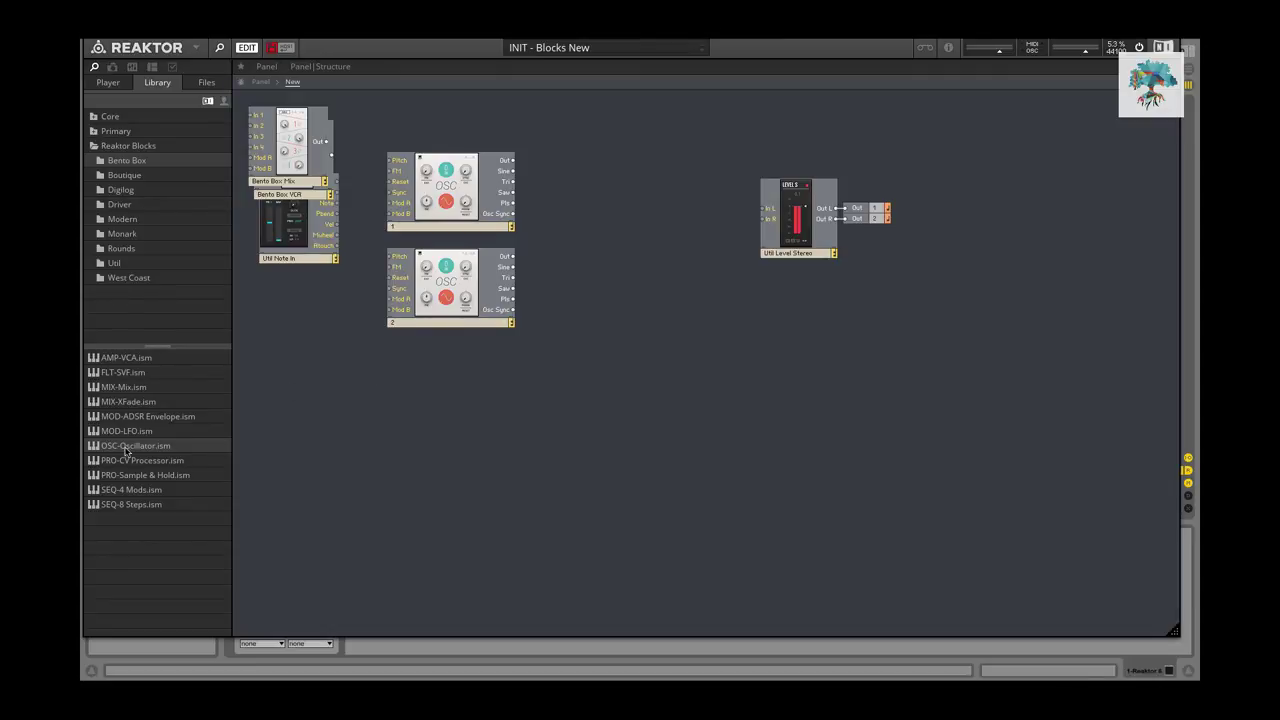
Add a third Bento Box oscillator below oscillator 2 in the structure and name it 3.
{"action": "left_click_drag", "start_coordinate": [127, 447], "coordinate": [432, 376]}
{"action": "double_click", "coordinate": [424, 423]}
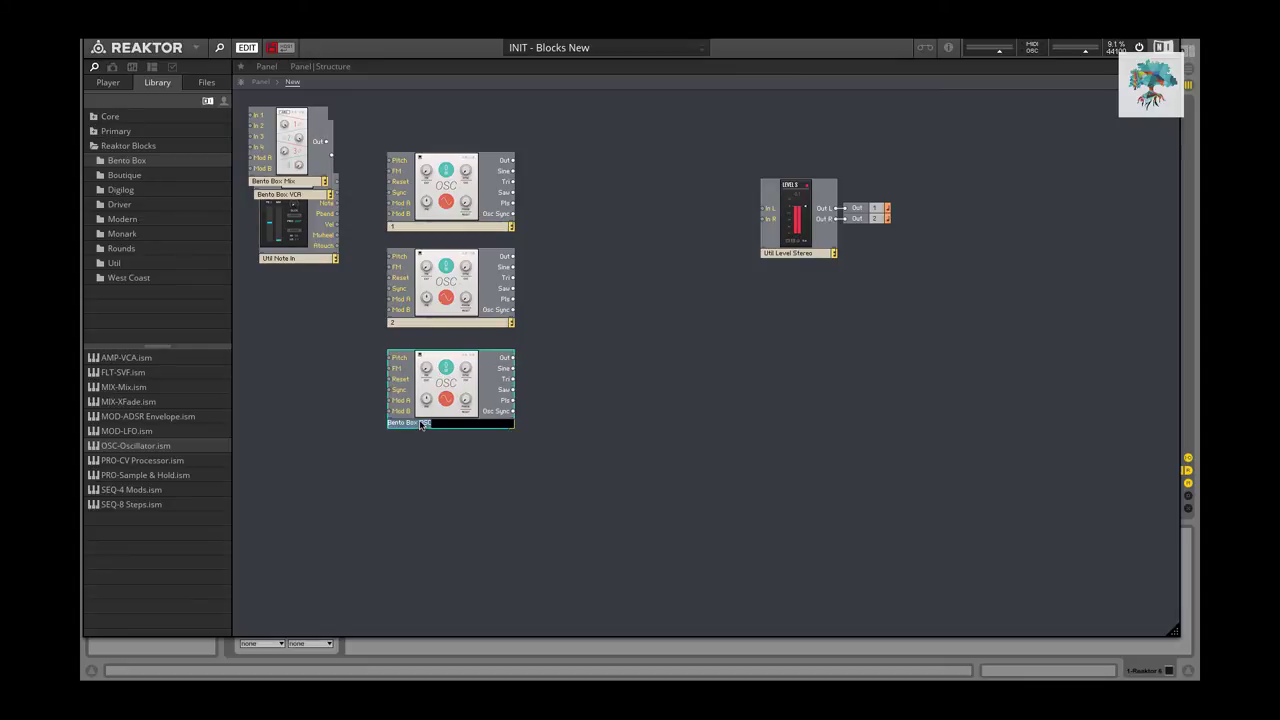
{"action": "type", "text": "3"}
{"action": "key", "text": "Return"}
Add a fourth Bento Box oscillator below oscillator 3 in the structure and name it 4.
{"action": "left_click_drag", "start_coordinate": [125, 447], "coordinate": [449, 496]}
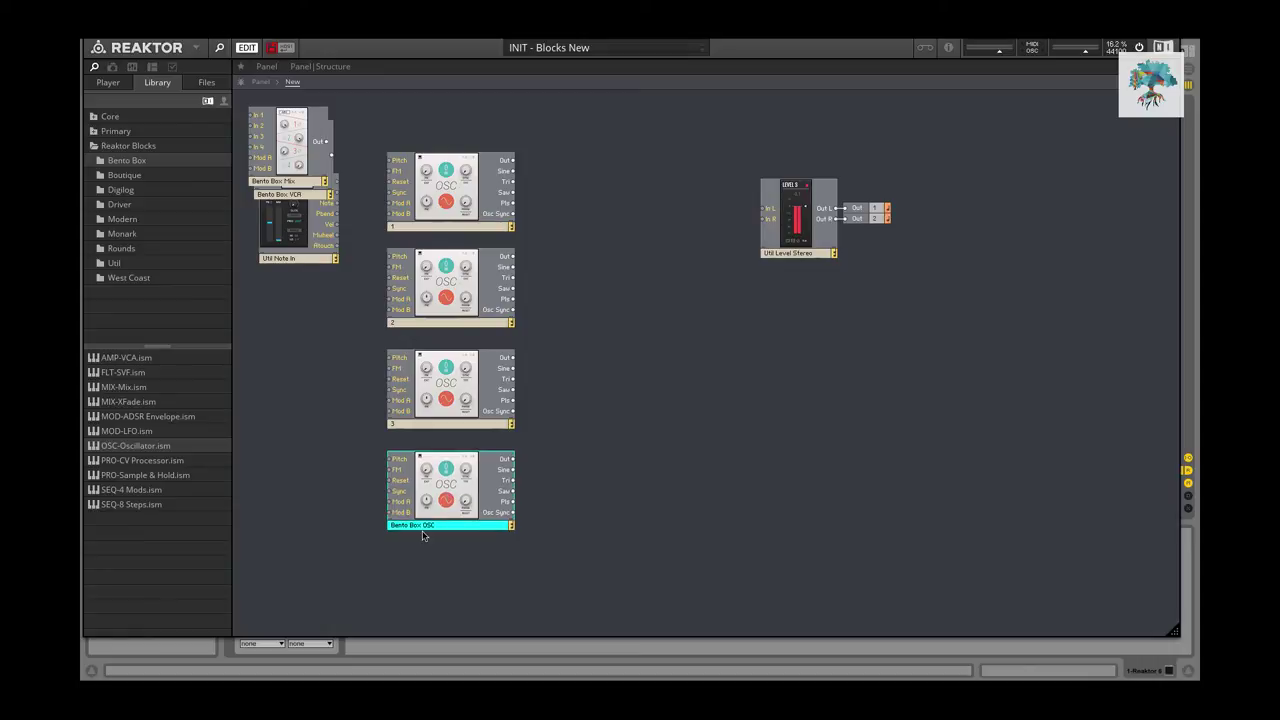
{"action": "double_click", "coordinate": [423, 526]}
{"action": "type", "text": "4"}
{"action": "key", "text": "Return"}
{"action": "left_click_drag", "start_coordinate": [420, 470], "coordinate": [420, 476]}
Place oscillator 3 between oscillators 2 and 4 in the panel's upper row and return to the structure view.
{"action": "double_click", "coordinate": [634, 425]}
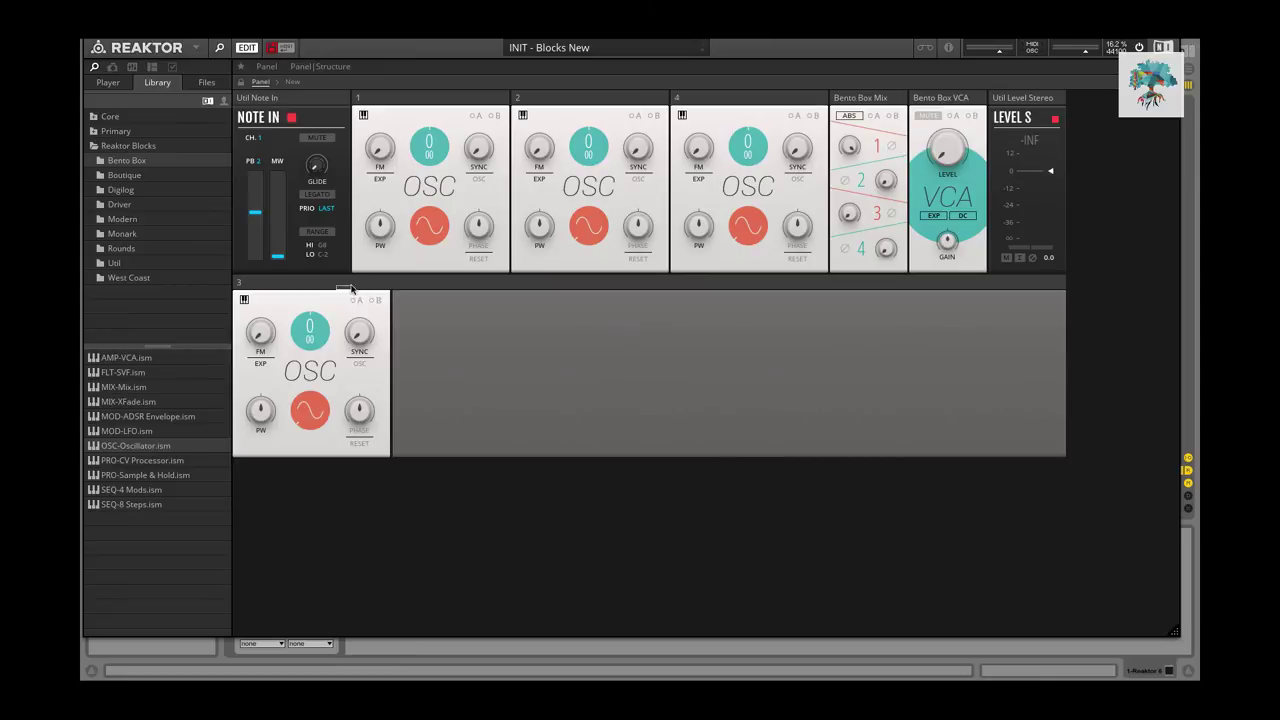
{"action": "left_click_drag", "start_coordinate": [350, 288], "coordinate": [692, 145]}
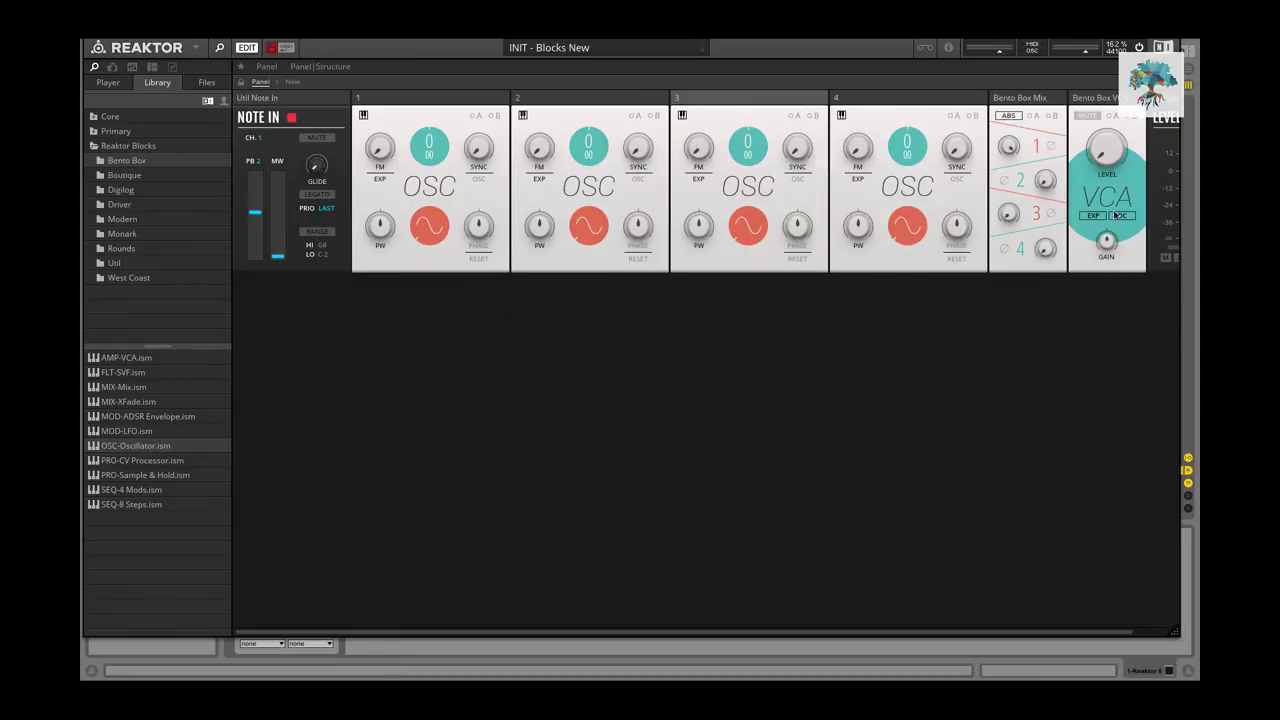
{"action": "double_click", "coordinate": [1018, 355]}
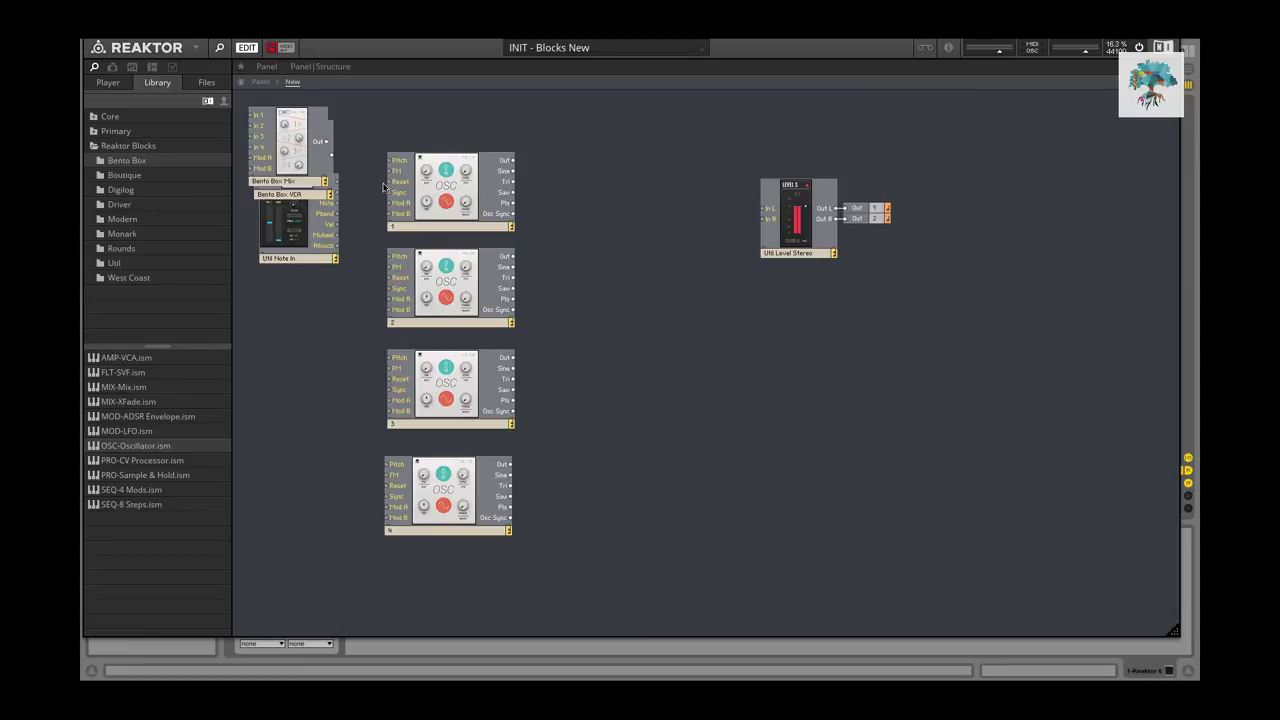
Spread out the structure with Mix below Note In, the Level block further right and the VCA between the oscillators and Level.
{"action": "left_click_drag", "start_coordinate": [261, 142], "coordinate": [290, 316]}
{"action": "left_click_drag", "start_coordinate": [287, 168], "coordinate": [623, 253]}
{"action": "left_click_drag", "start_coordinate": [790, 224], "coordinate": [948, 245]}
{"action": "left_click_drag", "start_coordinate": [637, 234], "coordinate": [765, 224]}
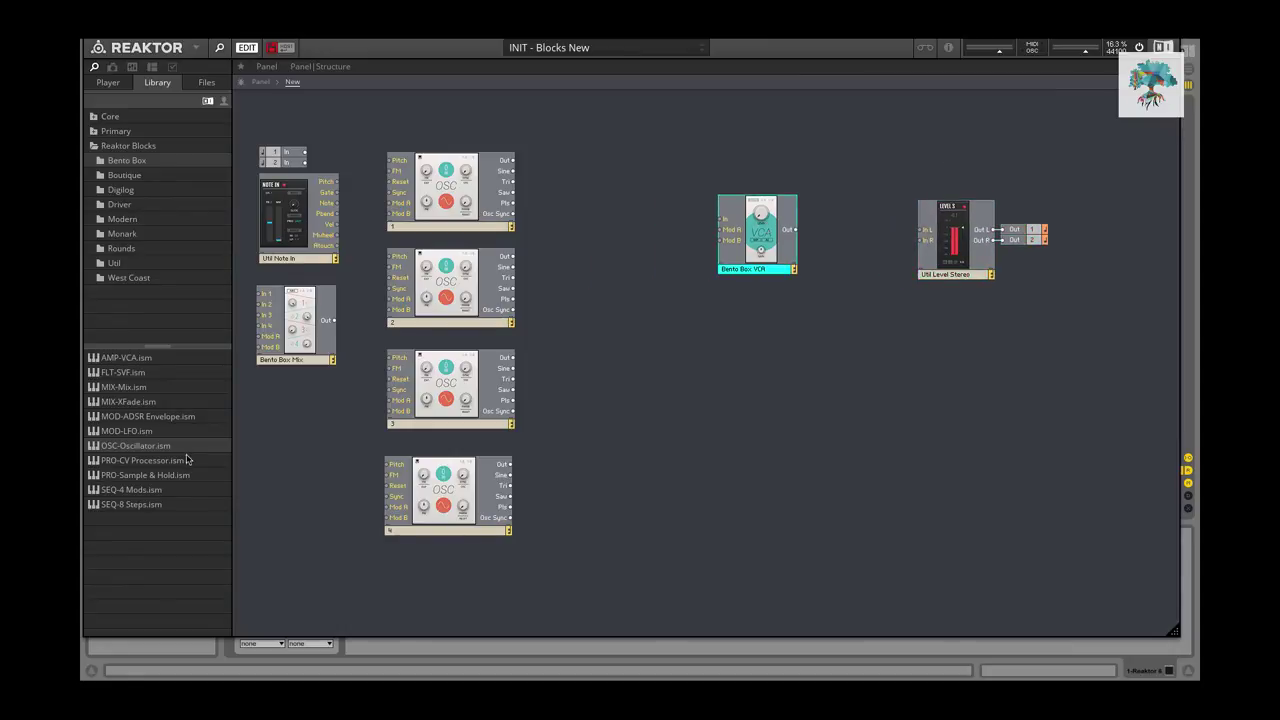
Add Rounds Delay between the VCA and Level blocks and Rounds Reverb below the delay.
{"action": "left_click", "coordinate": [121, 249]}
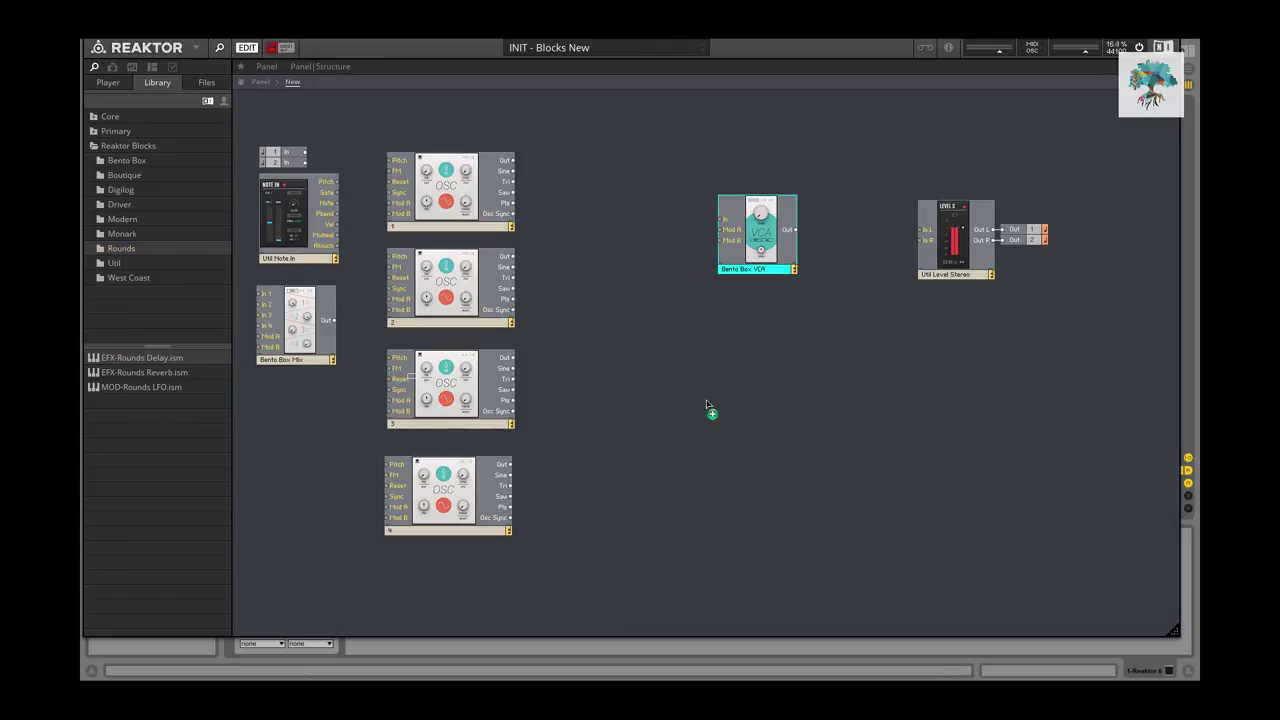
{"action": "left_click_drag", "start_coordinate": [795, 380], "coordinate": [855, 258]}
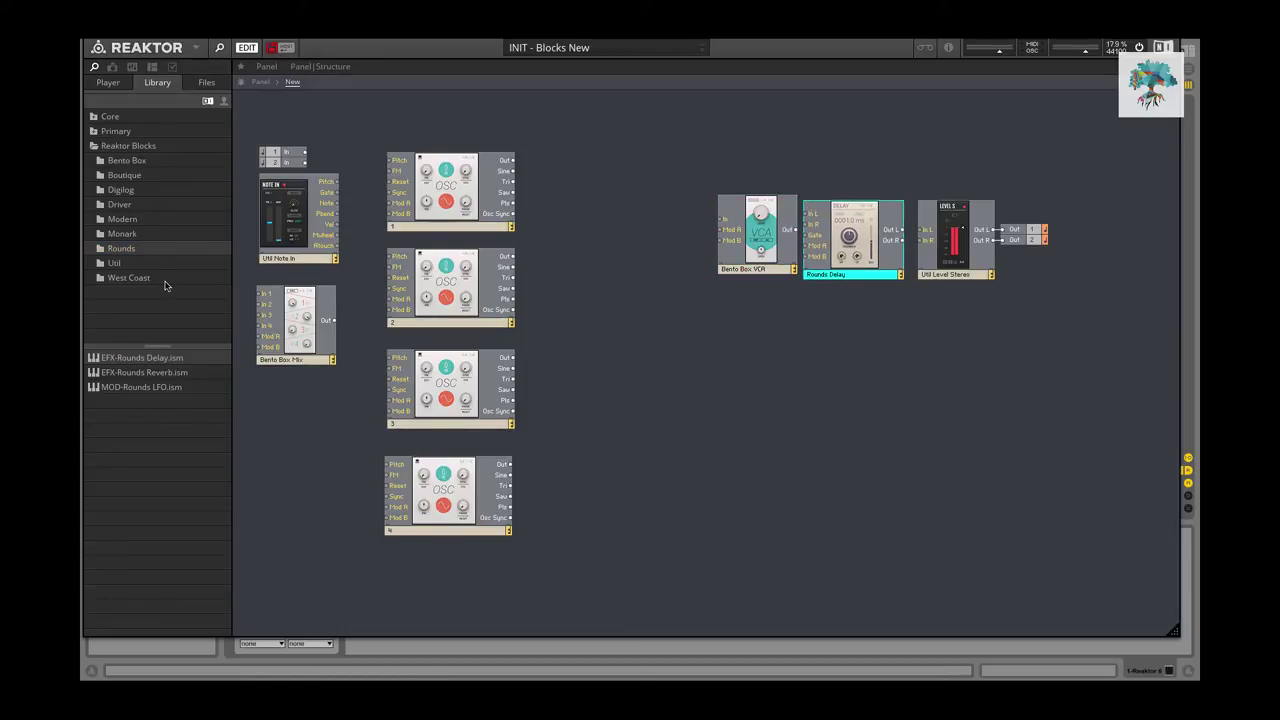
{"action": "left_click_drag", "start_coordinate": [165, 372], "coordinate": [852, 333]}
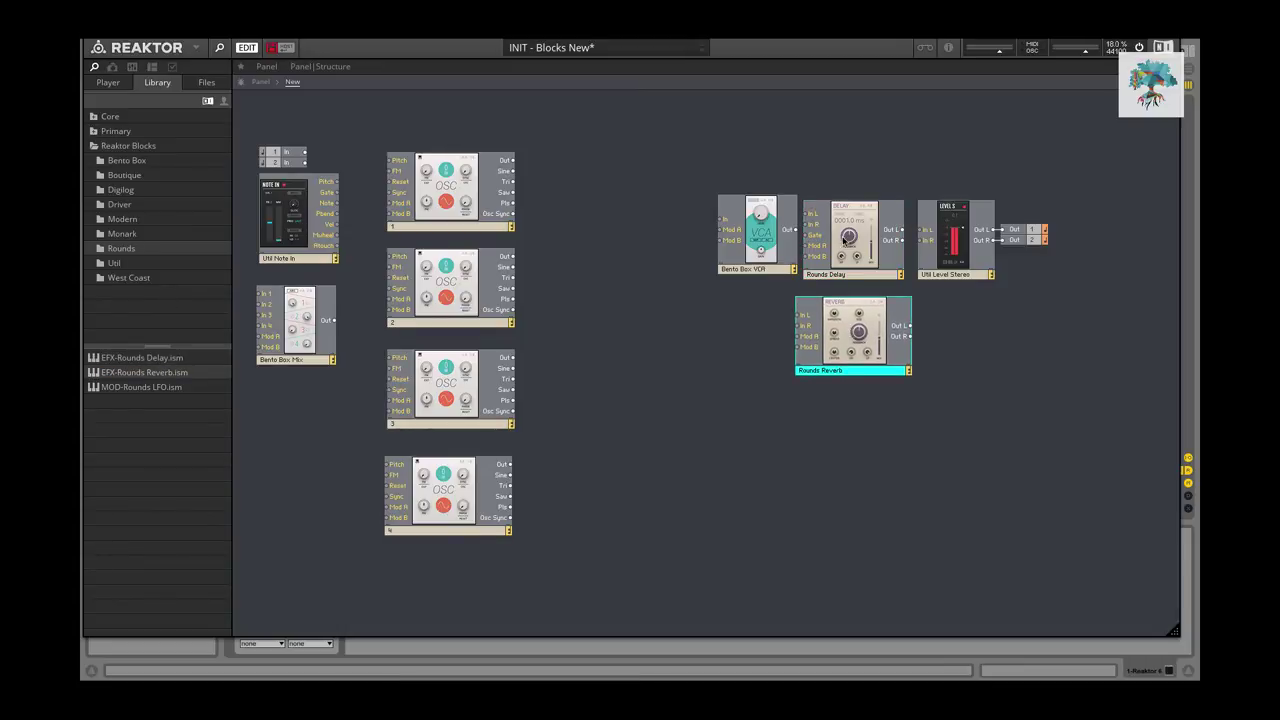
{"action": "left_click_drag", "start_coordinate": [895, 424], "coordinate": [850, 235]}
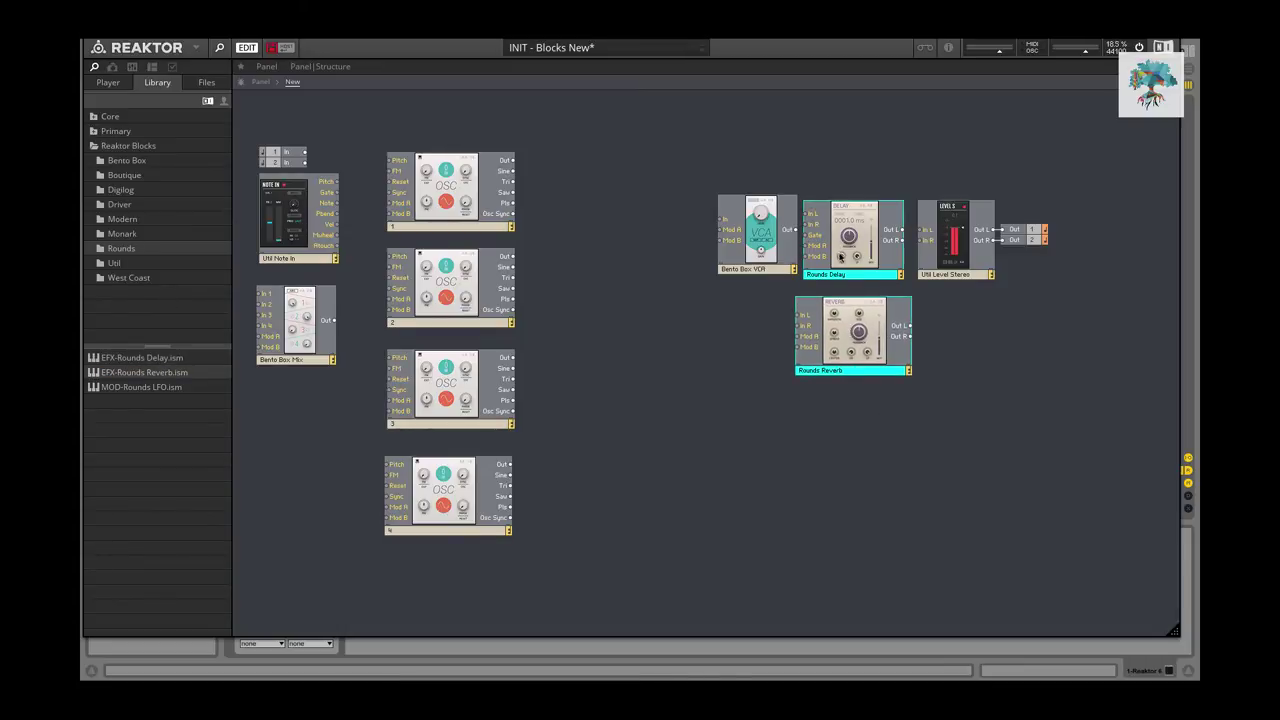
Try out the Monark Filter, ADS ENV and OSC blocks in the structure, deleting each one again.
{"action": "left_click", "coordinate": [121, 236]}
{"action": "left_click_drag", "start_coordinate": [130, 358], "coordinate": [944, 457]}
{"action": "left_click", "coordinate": [976, 456]}
{"action": "key", "text": "Delete"}
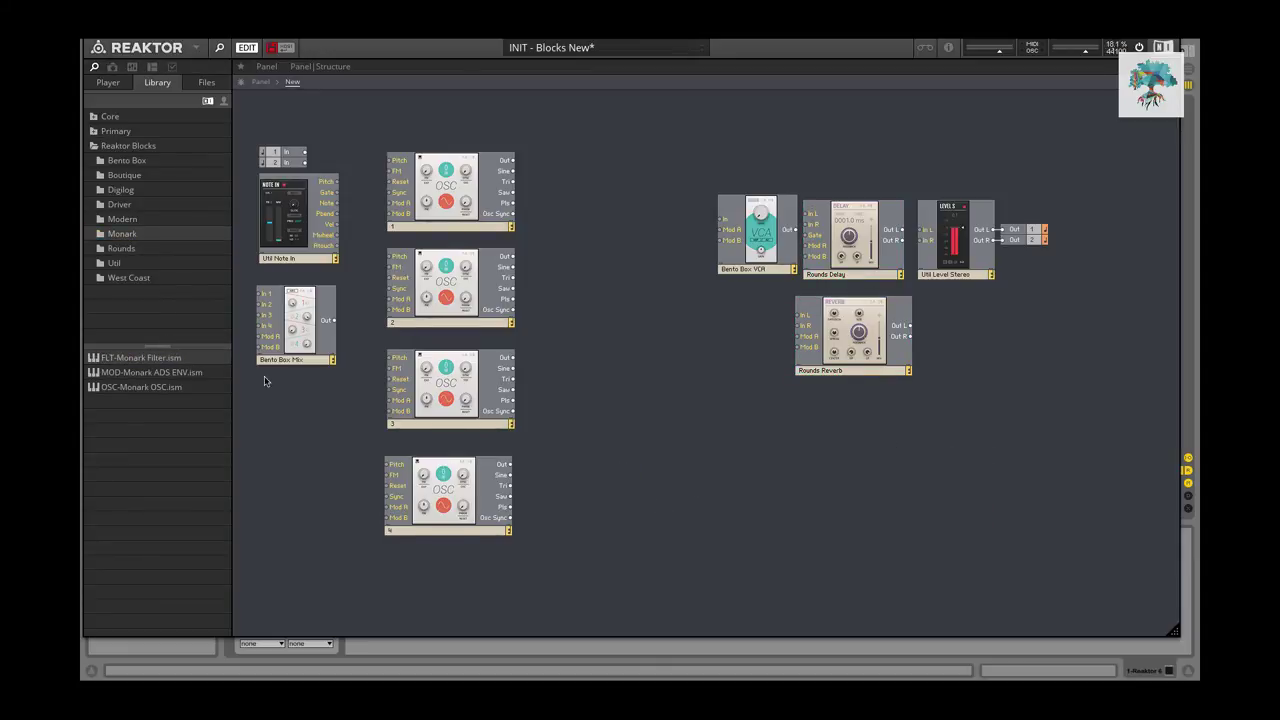
{"action": "left_click", "coordinate": [150, 372]}
{"action": "left_click_drag", "start_coordinate": [150, 372], "coordinate": [714, 472]}
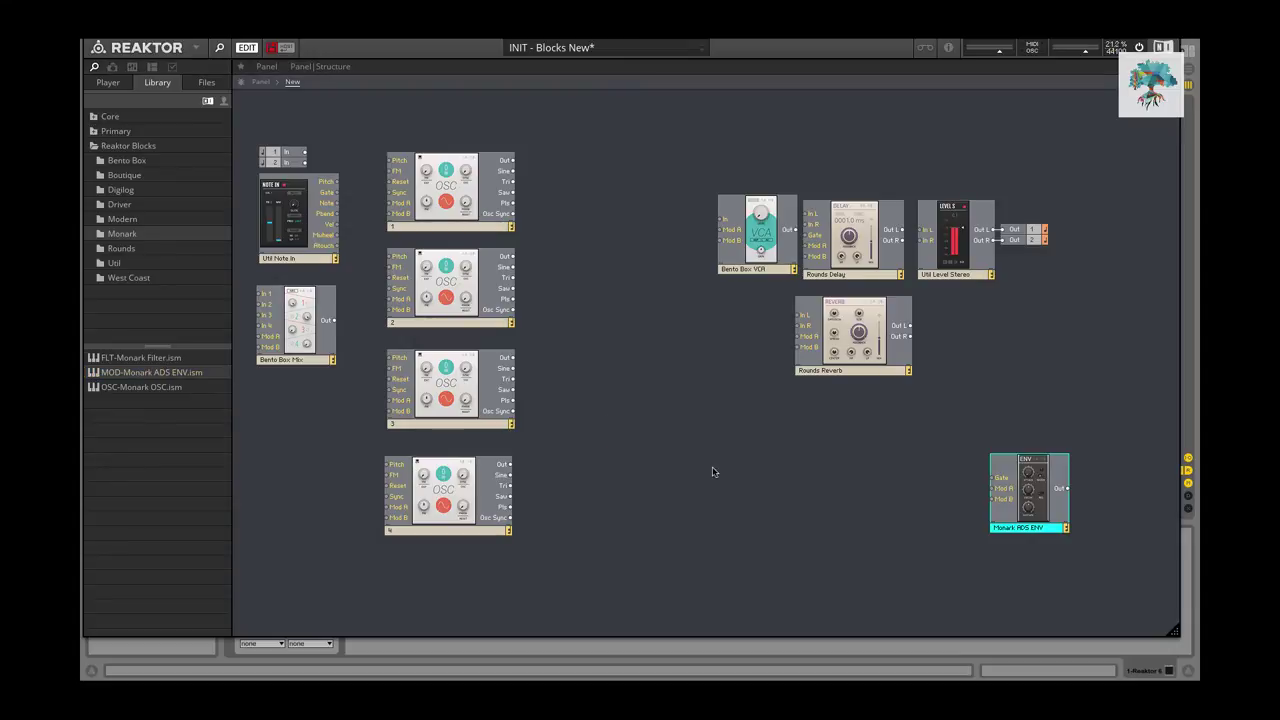
{"action": "key", "text": "Delete"}
{"action": "left_click_drag", "start_coordinate": [115, 387], "coordinate": [769, 498]}
{"action": "key", "text": "Delete"}
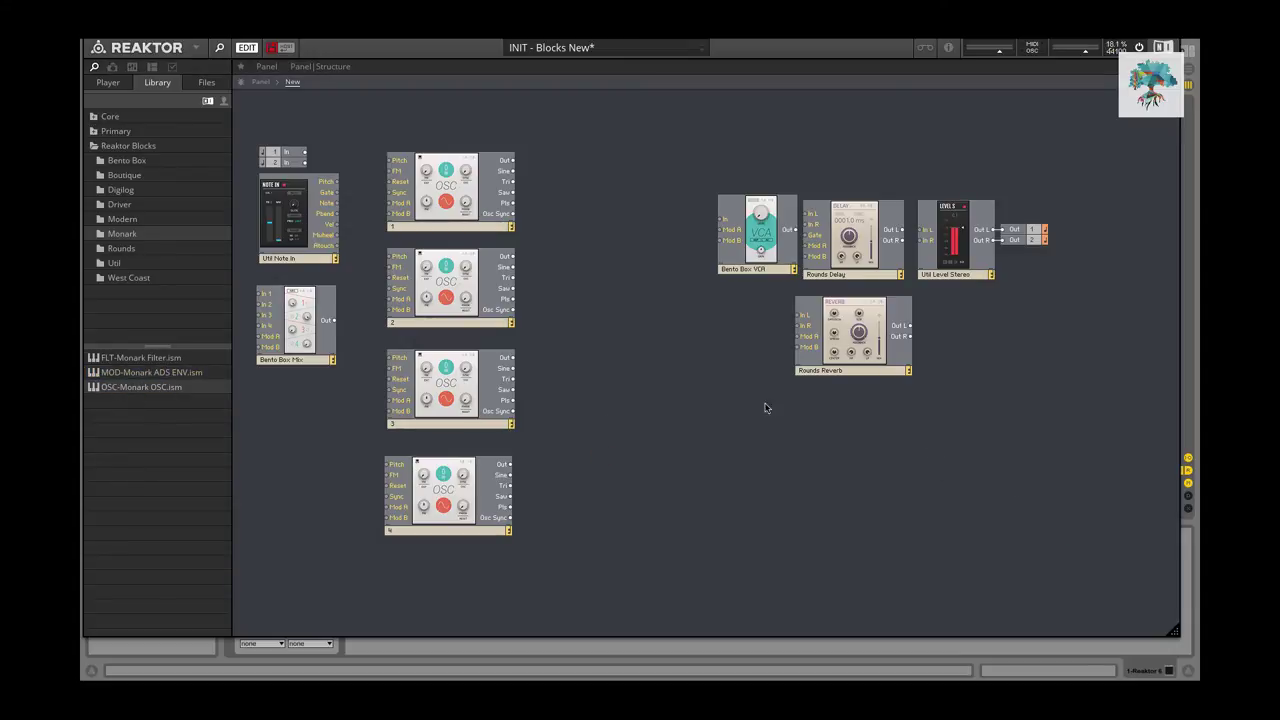
Add the Boutique Dual SKF filter below the Rounds Reverb block and return to the Bento Box folder.
{"action": "left_click", "coordinate": [121, 189]}
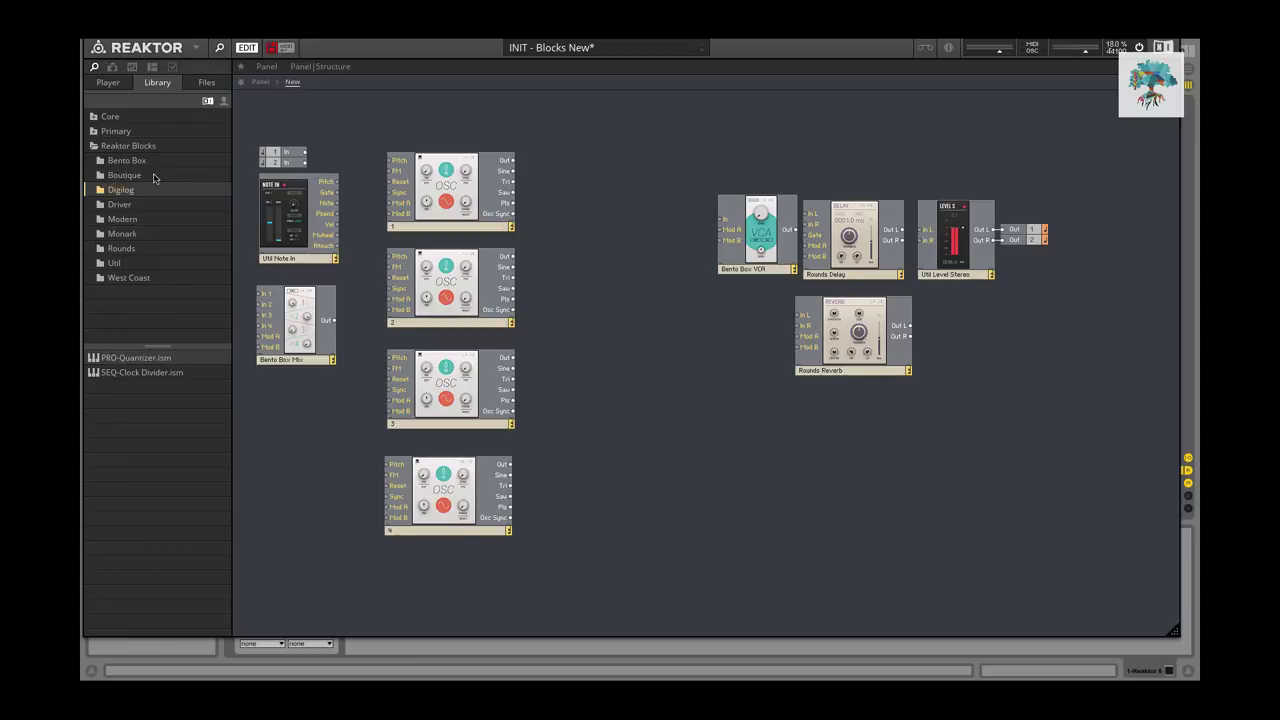
{"action": "left_click", "coordinate": [145, 179]}
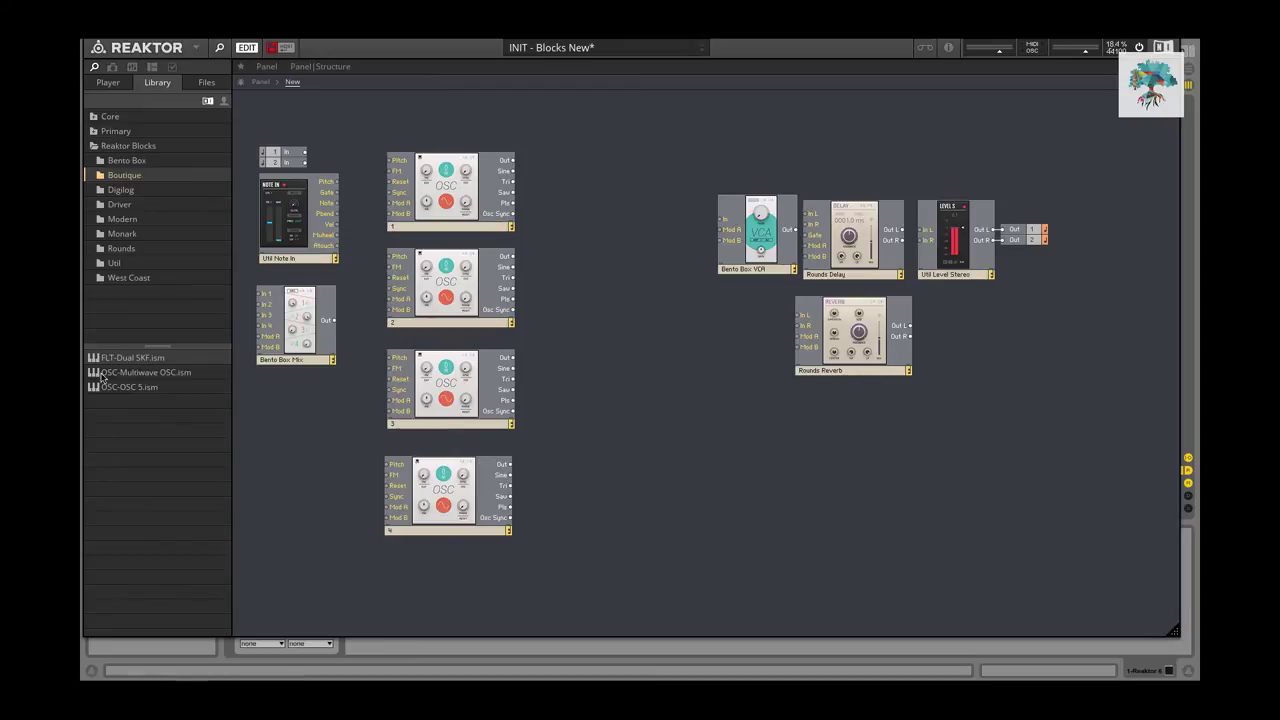
{"action": "left_click_drag", "start_coordinate": [110, 362], "coordinate": [785, 466]}
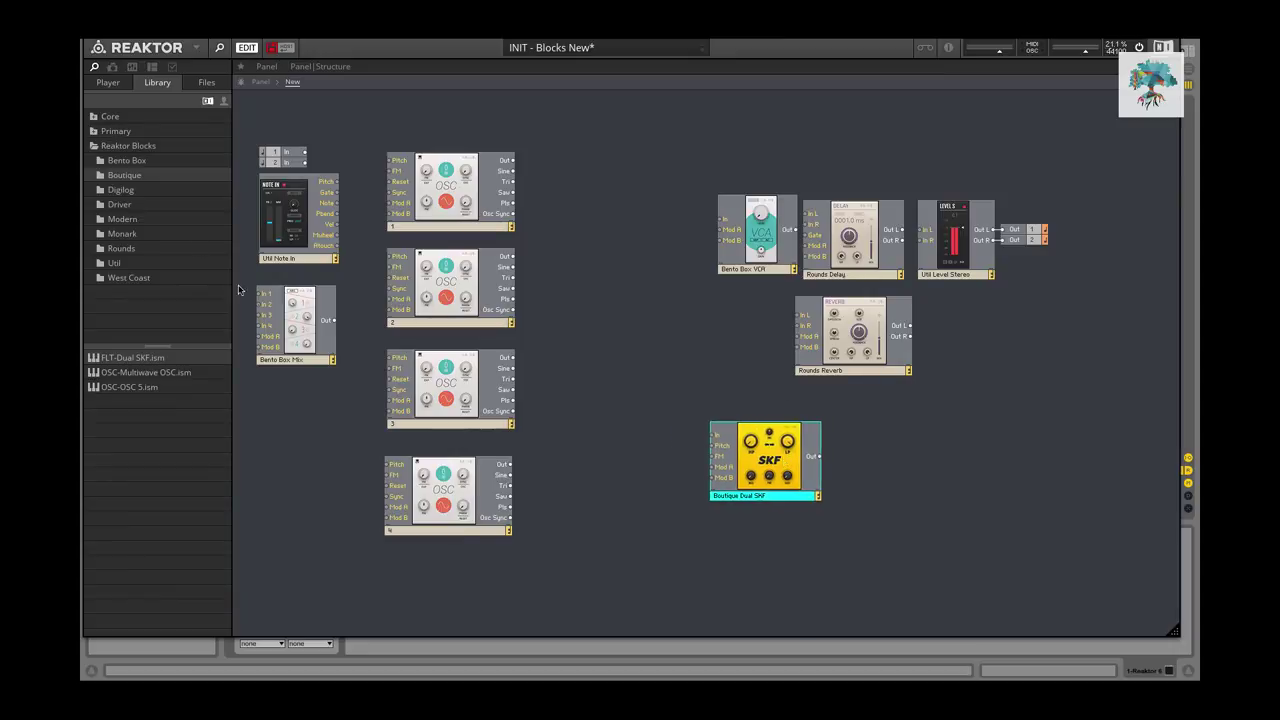
{"action": "left_click", "coordinate": [140, 161]}
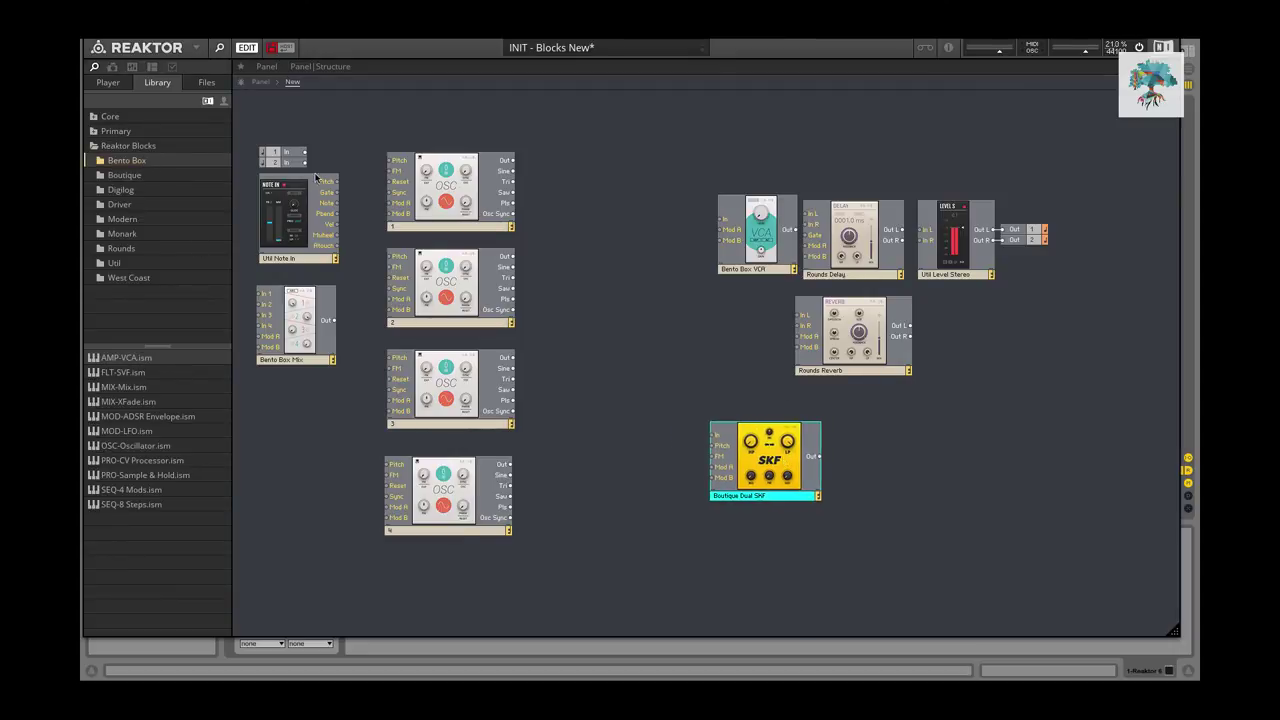
Connect the Pitch output of Note In to the Pitch inputs of oscillators 1, 2, 3 and 4.
{"action": "left_click_drag", "start_coordinate": [337, 187], "coordinate": [386, 168]}
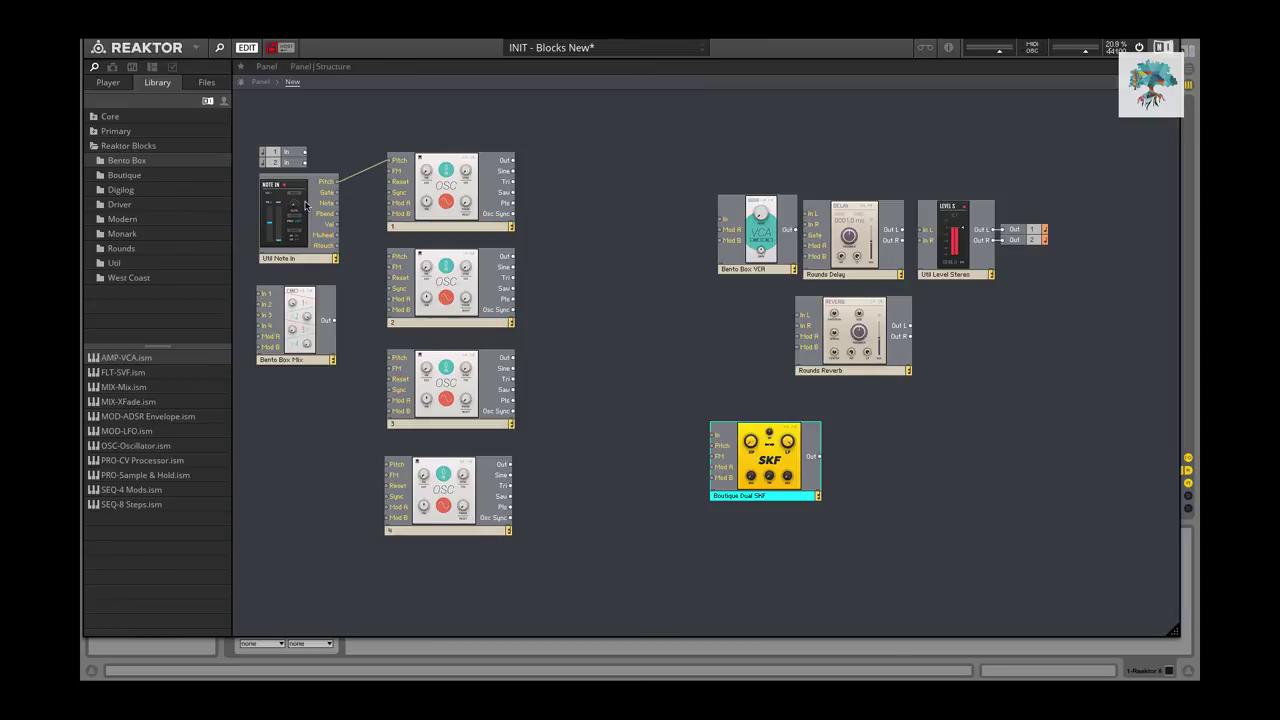
{"action": "double_click", "coordinate": [399, 111]}
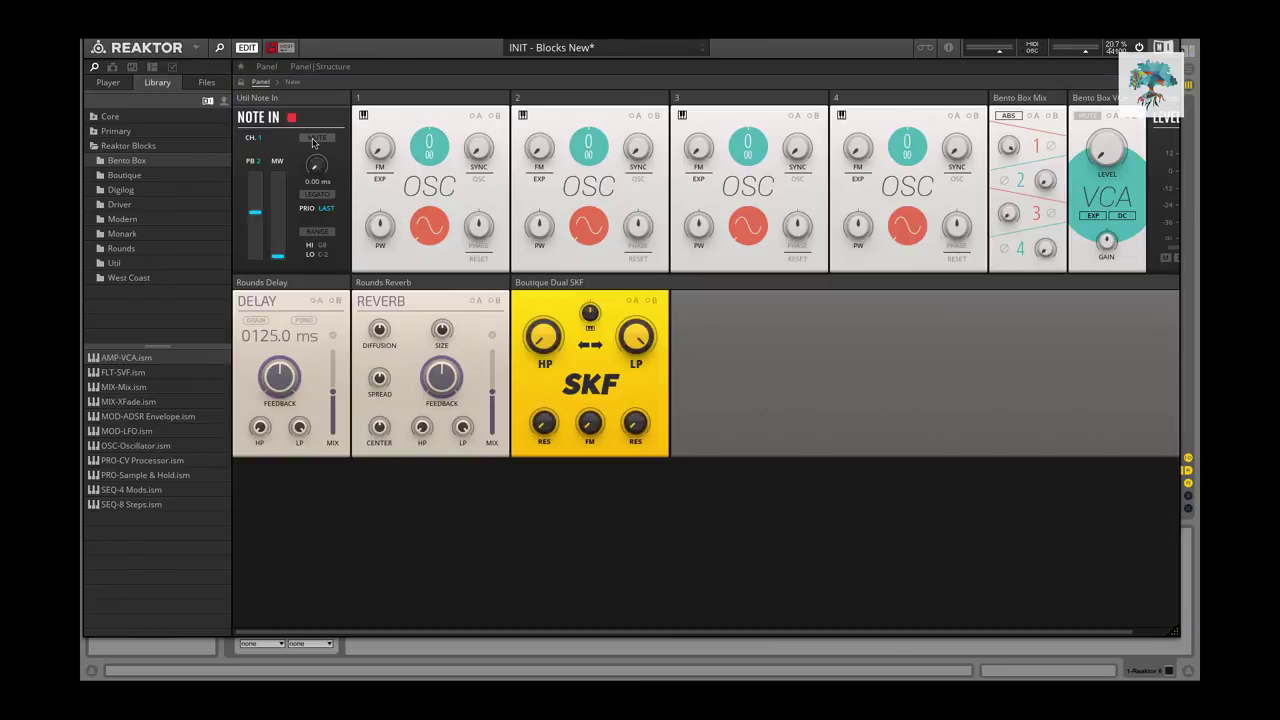
{"action": "double_click", "coordinate": [616, 565]}
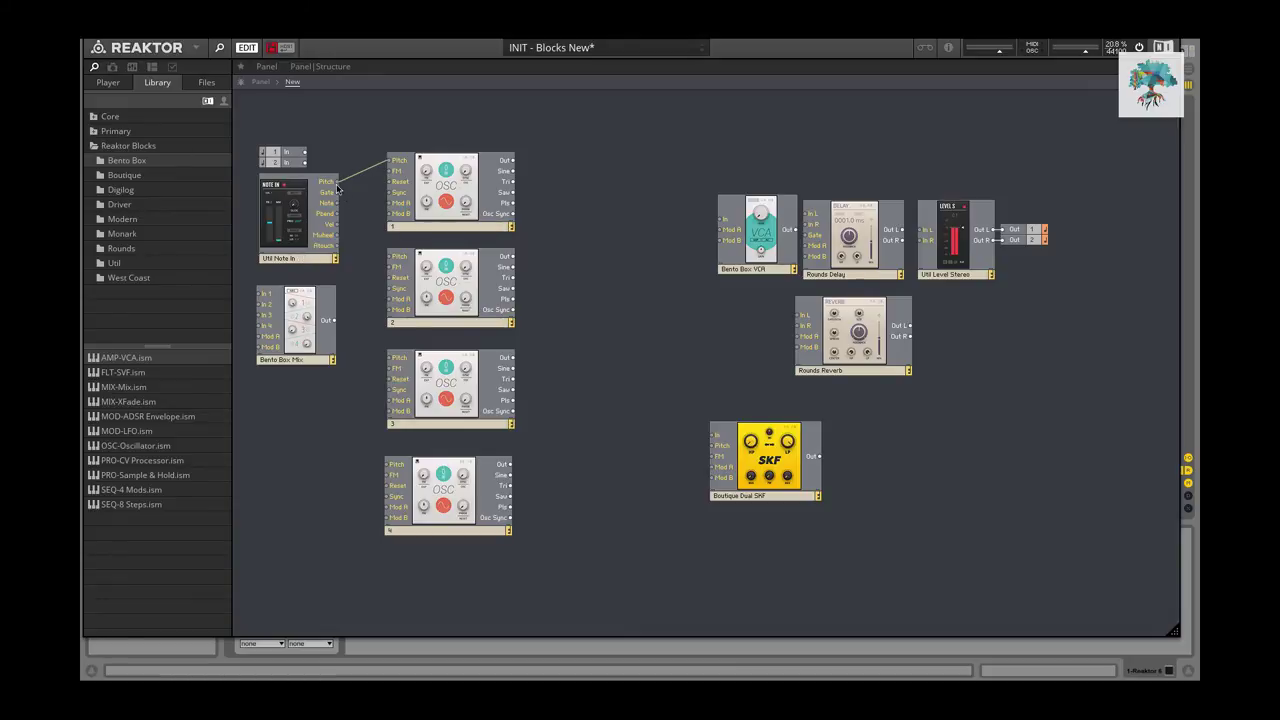
{"action": "left_click_drag", "start_coordinate": [337, 187], "coordinate": [393, 258]}
{"action": "left_click_drag", "start_coordinate": [337, 184], "coordinate": [393, 355]}
{"action": "left_click_drag", "start_coordinate": [340, 186], "coordinate": [394, 464]}
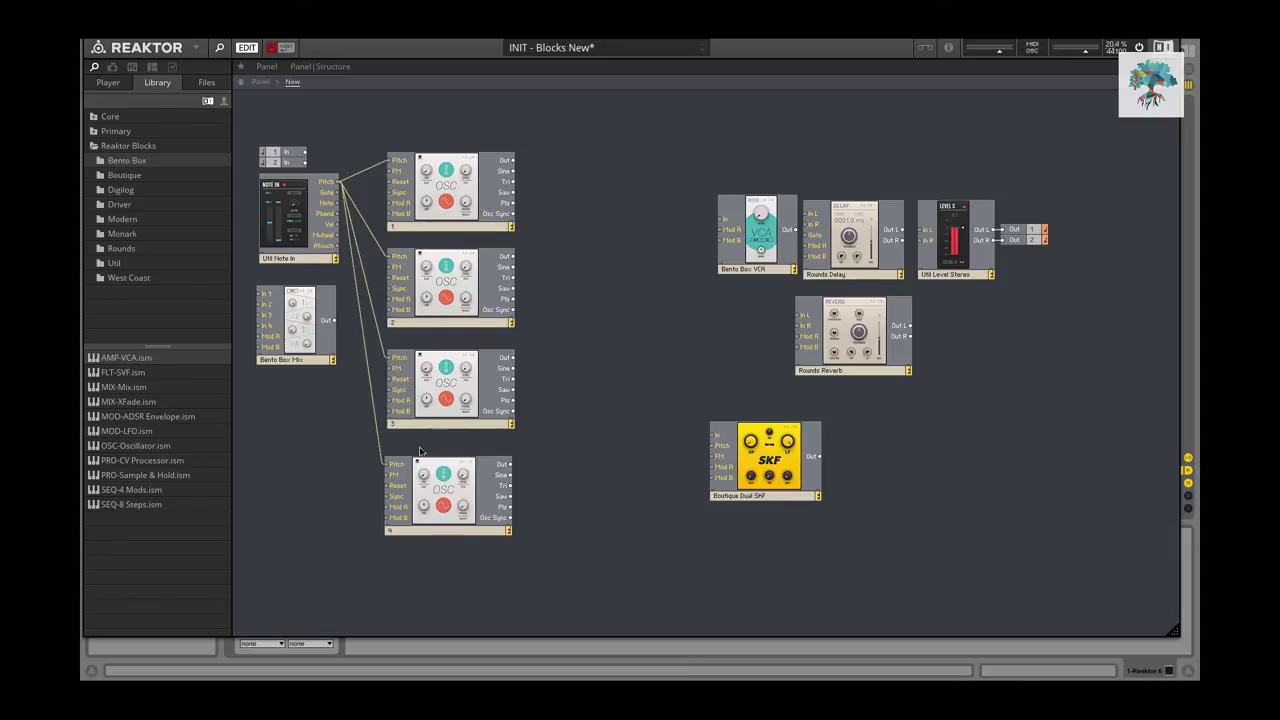
Move the Mix block beside the oscillators and cross-connect Sine outputs to FM inputs between oscillators 1 and 2 and between 3 and 4.
{"action": "left_click_drag", "start_coordinate": [300, 327], "coordinate": [593, 240]}
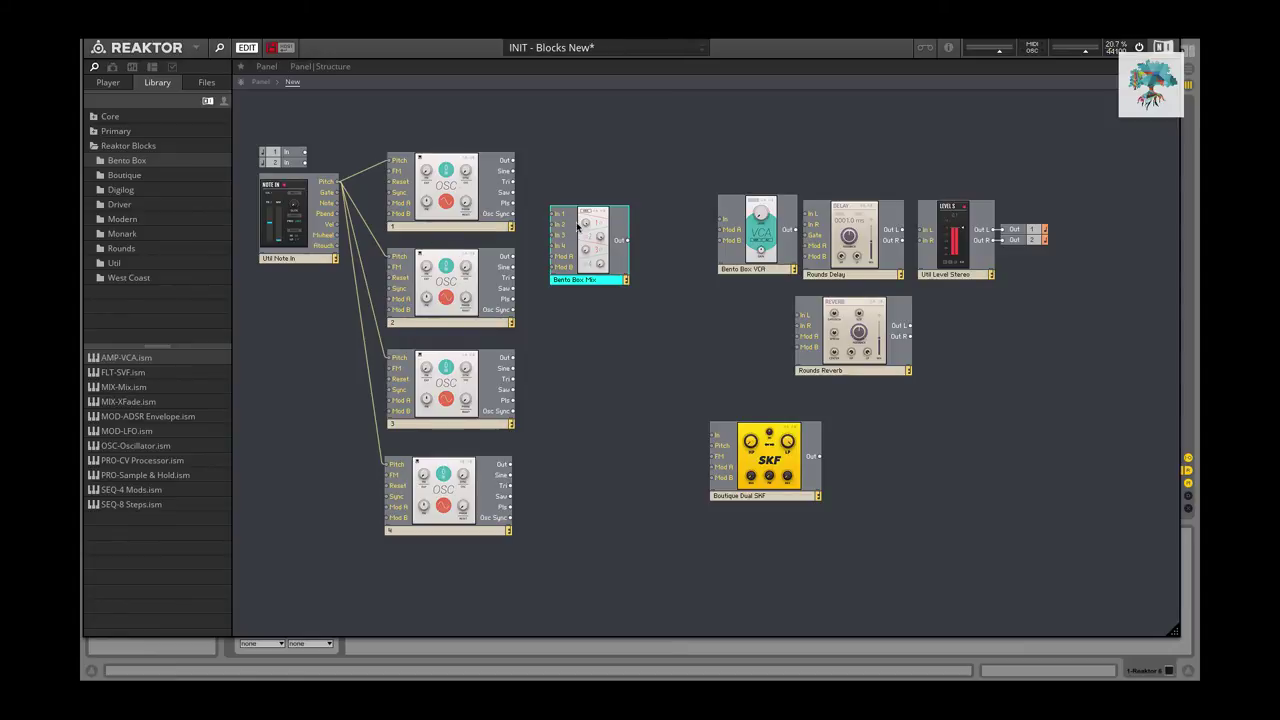
{"action": "left_click_drag", "start_coordinate": [577, 226], "coordinate": [577, 222]}
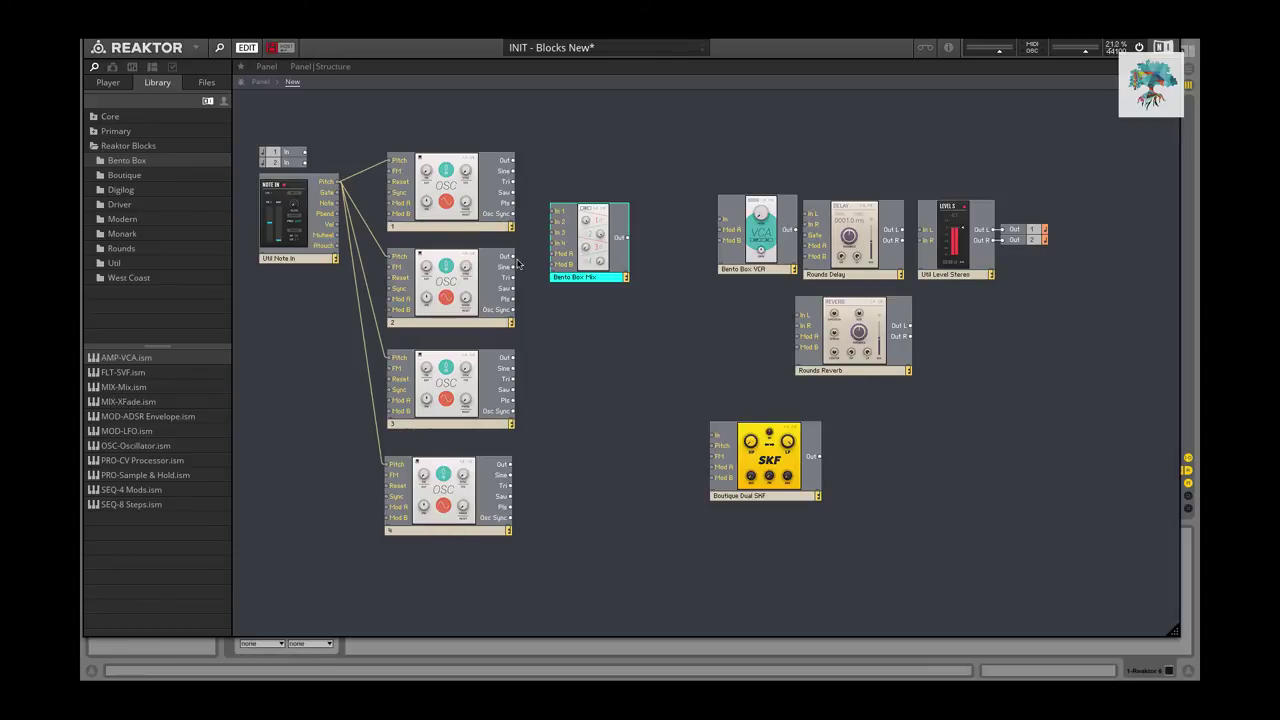
{"action": "mouse_move", "coordinate": [512, 171]}
{"action": "left_mouse_down"}
{"action": "mouse_move", "coordinate": [378, 270]}
{"action": "mouse_move", "coordinate": [391, 262]}
{"action": "left_mouse_up"}
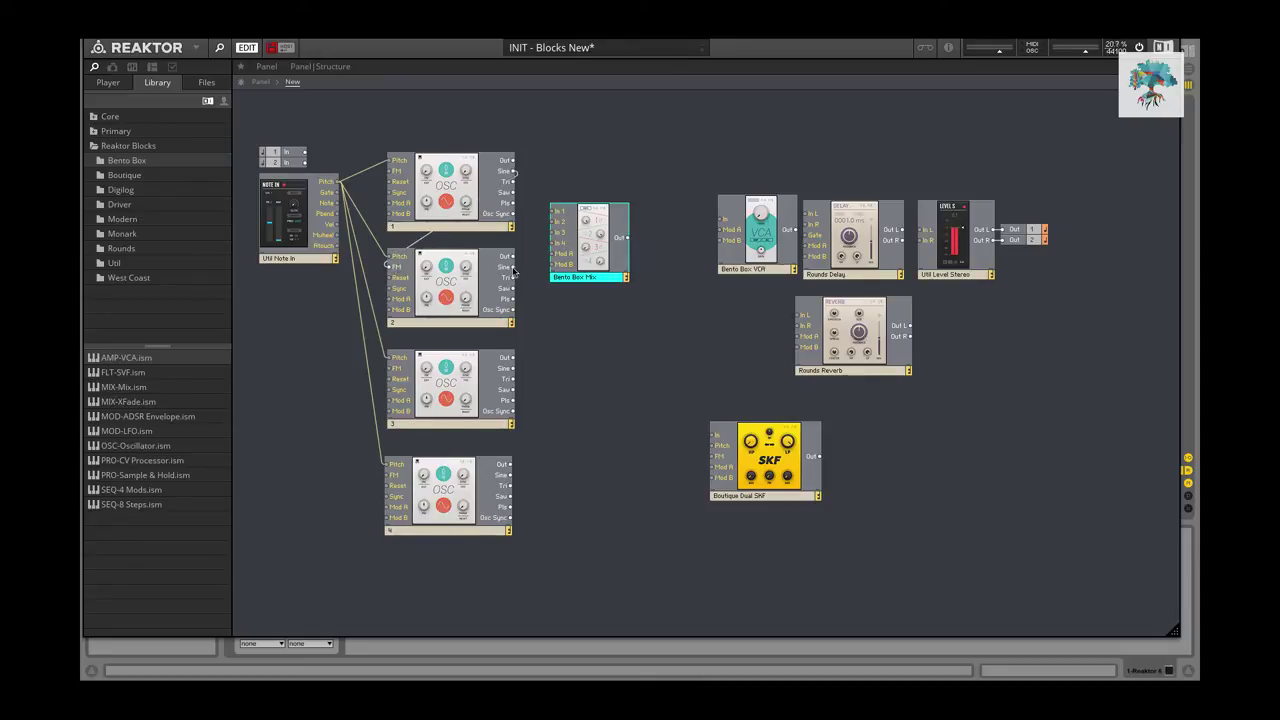
{"action": "left_click_drag", "start_coordinate": [513, 268], "coordinate": [389, 171]}
{"action": "left_click_drag", "start_coordinate": [513, 370], "coordinate": [388, 474]}
{"action": "left_click_drag", "start_coordinate": [508, 483], "coordinate": [389, 368]}
{"action": "double_click", "coordinate": [567, 375]}
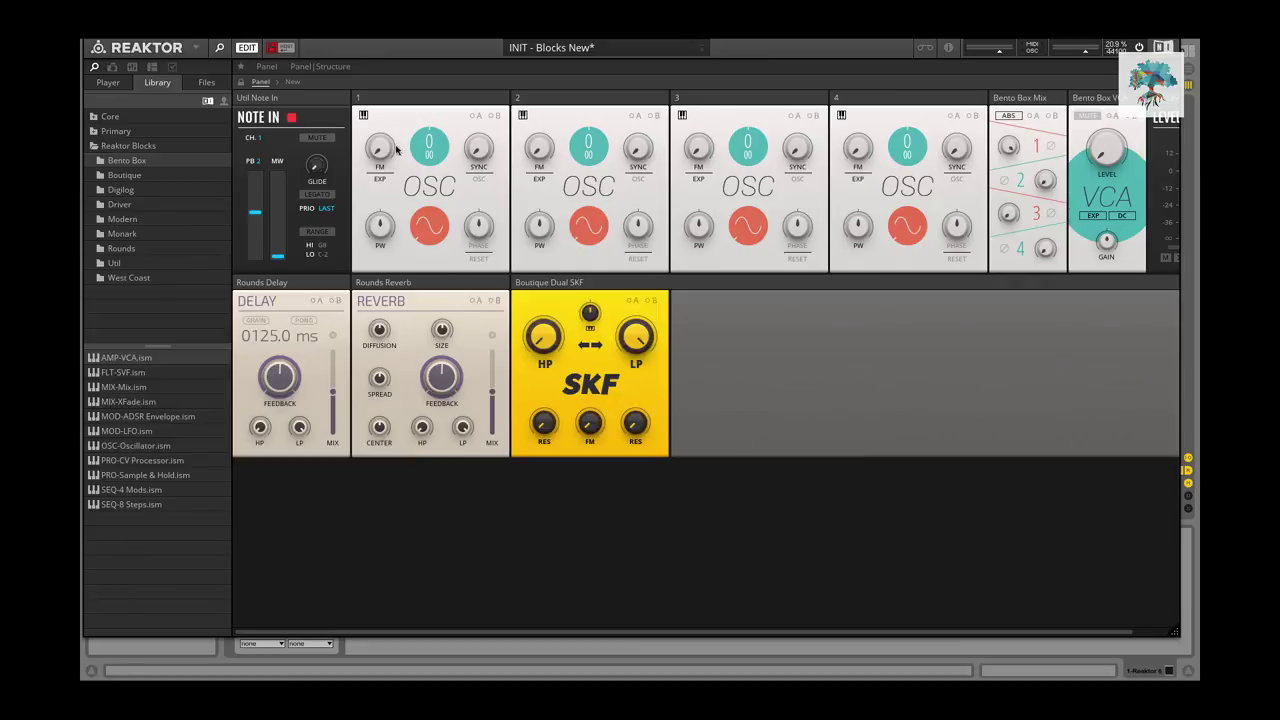
{"action": "double_click", "coordinate": [771, 522]}
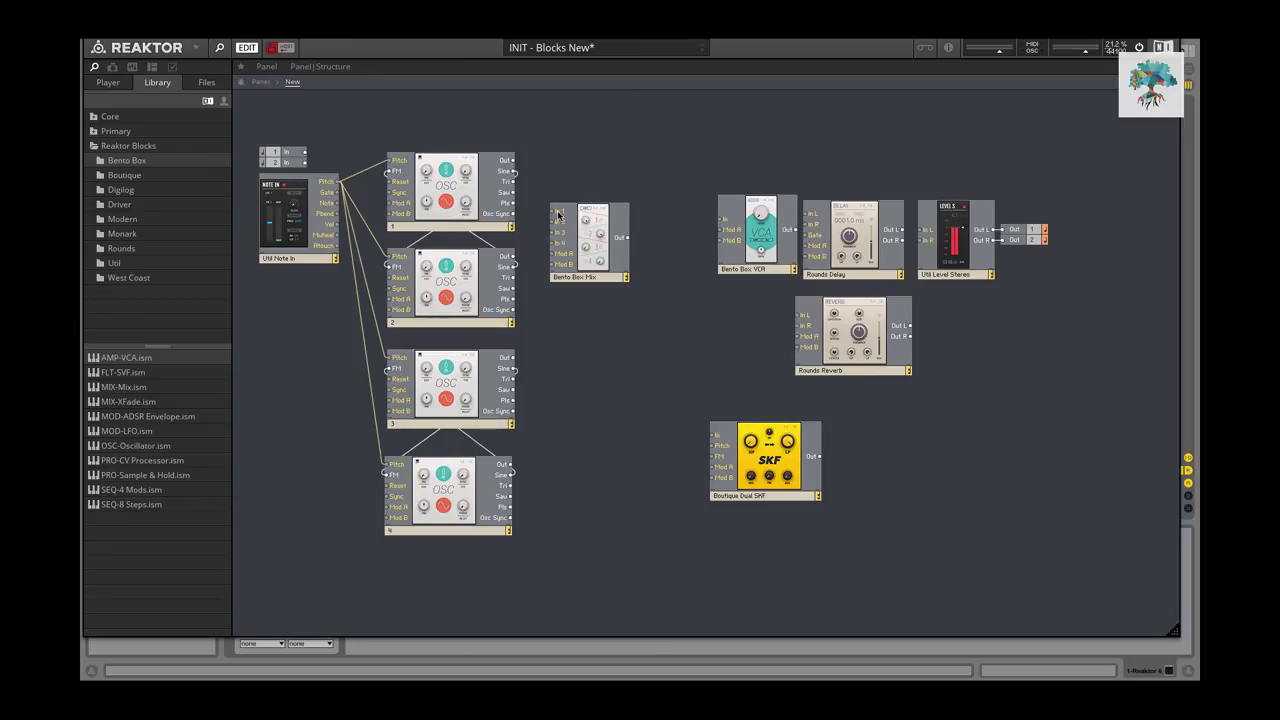
Connect the Out of oscillators 1, 2, 3 and 4 to inputs 1 to 4 of Bento Box Mix and centre the mixer beside them.
{"action": "left_click_drag", "start_coordinate": [558, 215], "coordinate": [561, 317]}
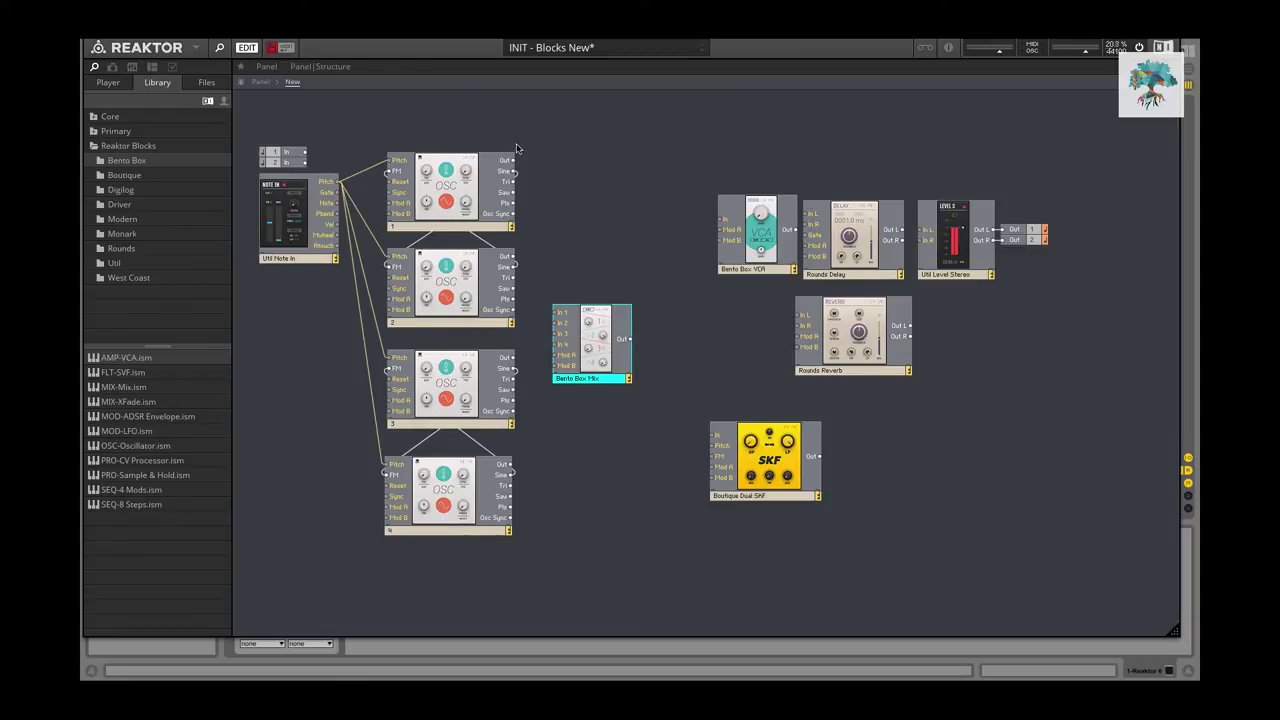
{"action": "left_click_drag", "start_coordinate": [512, 160], "coordinate": [560, 313]}
{"action": "left_click_drag", "start_coordinate": [512, 256], "coordinate": [557, 334]}
{"action": "left_click_drag", "start_coordinate": [514, 464], "coordinate": [567, 230]}
{"action": "left_click_drag", "start_coordinate": [585, 363], "coordinate": [563, 216]}
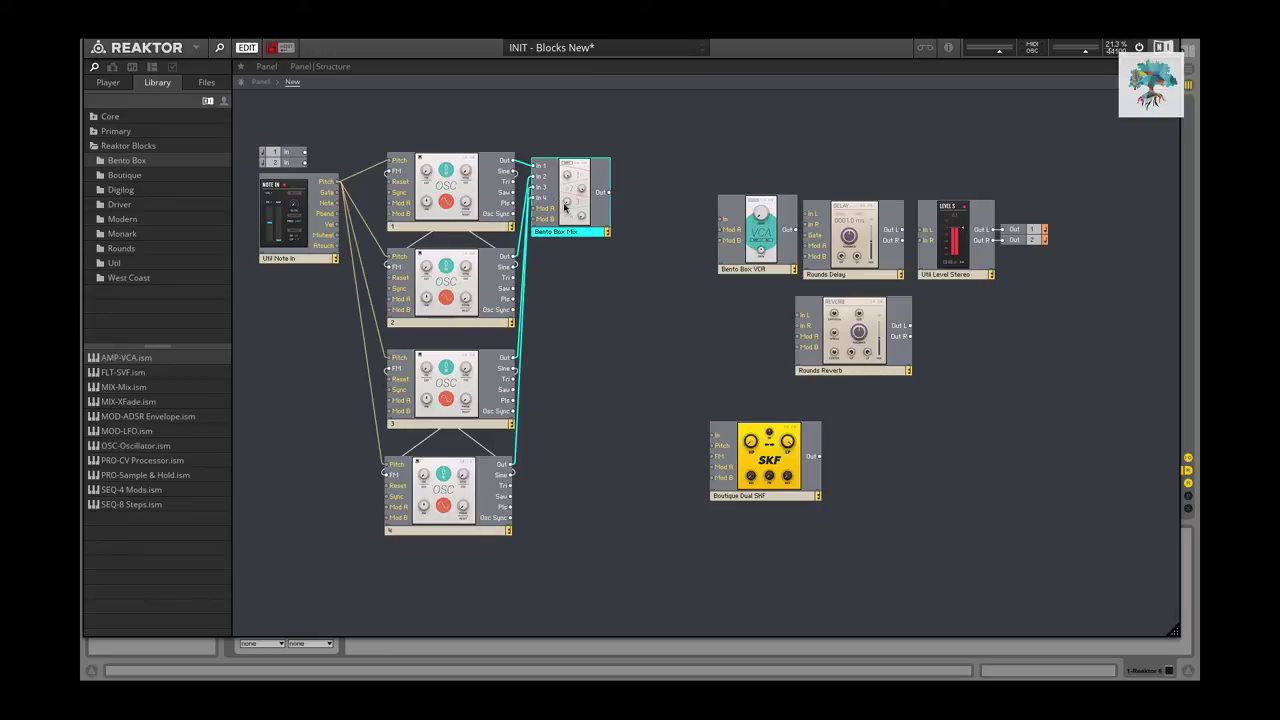
{"action": "left_click_drag", "start_coordinate": [565, 207], "coordinate": [595, 311]}
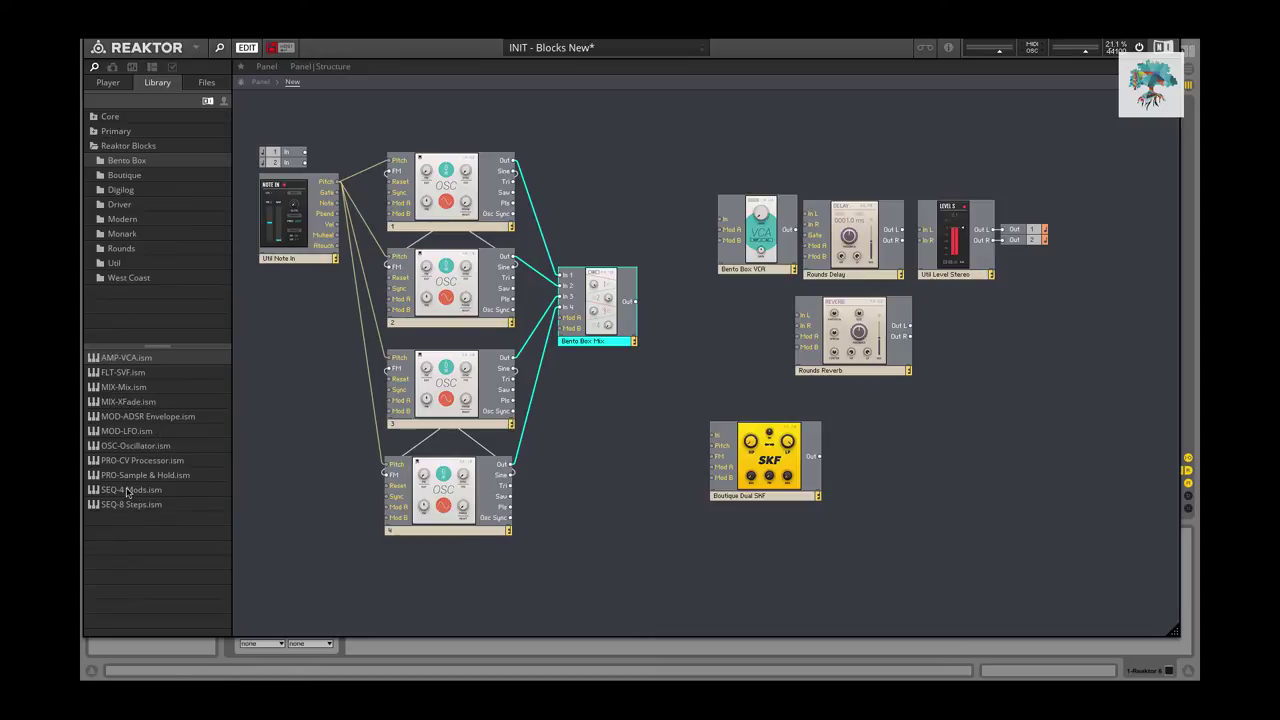
Add a Bento Box ADSR envelope, connect Note In's Gate output to its Gate input, and place it below the Mix block.
{"action": "double_click", "coordinate": [117, 419]}
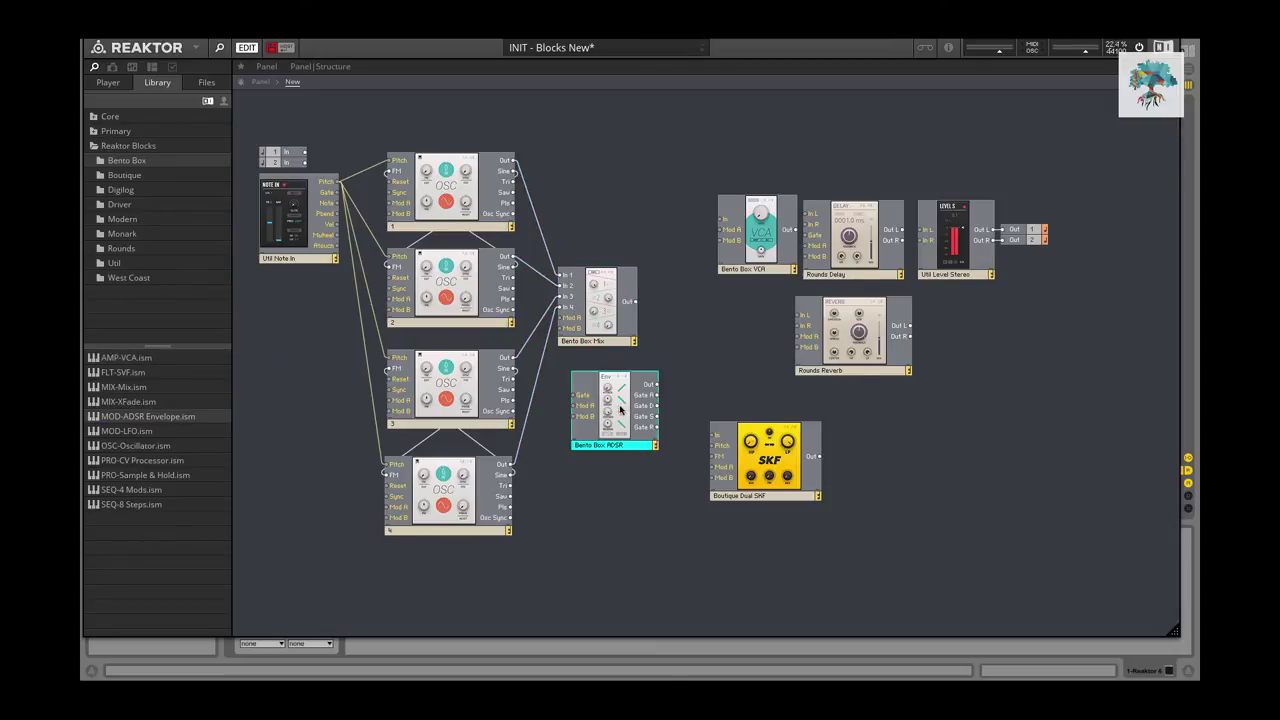
{"action": "left_click_drag", "start_coordinate": [620, 410], "coordinate": [304, 343]}
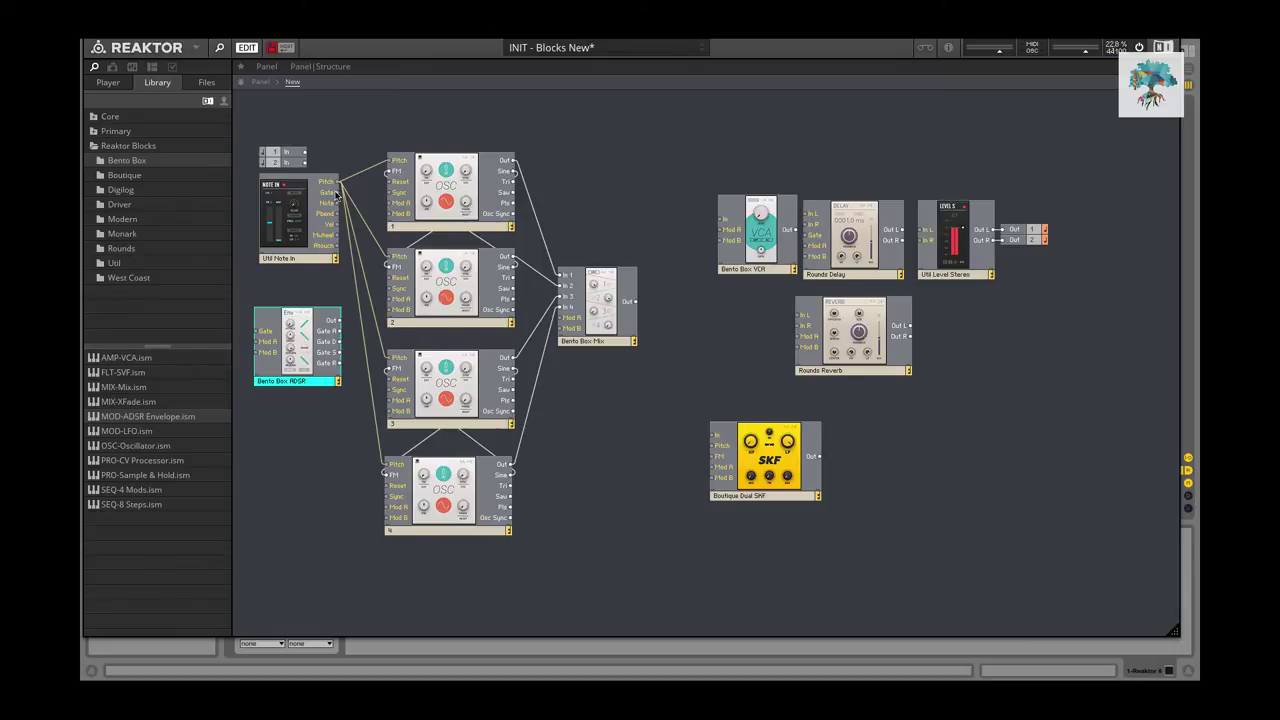
{"action": "left_click_drag", "start_coordinate": [336, 194], "coordinate": [256, 336]}
{"action": "left_click_drag", "start_coordinate": [277, 333], "coordinate": [607, 392]}
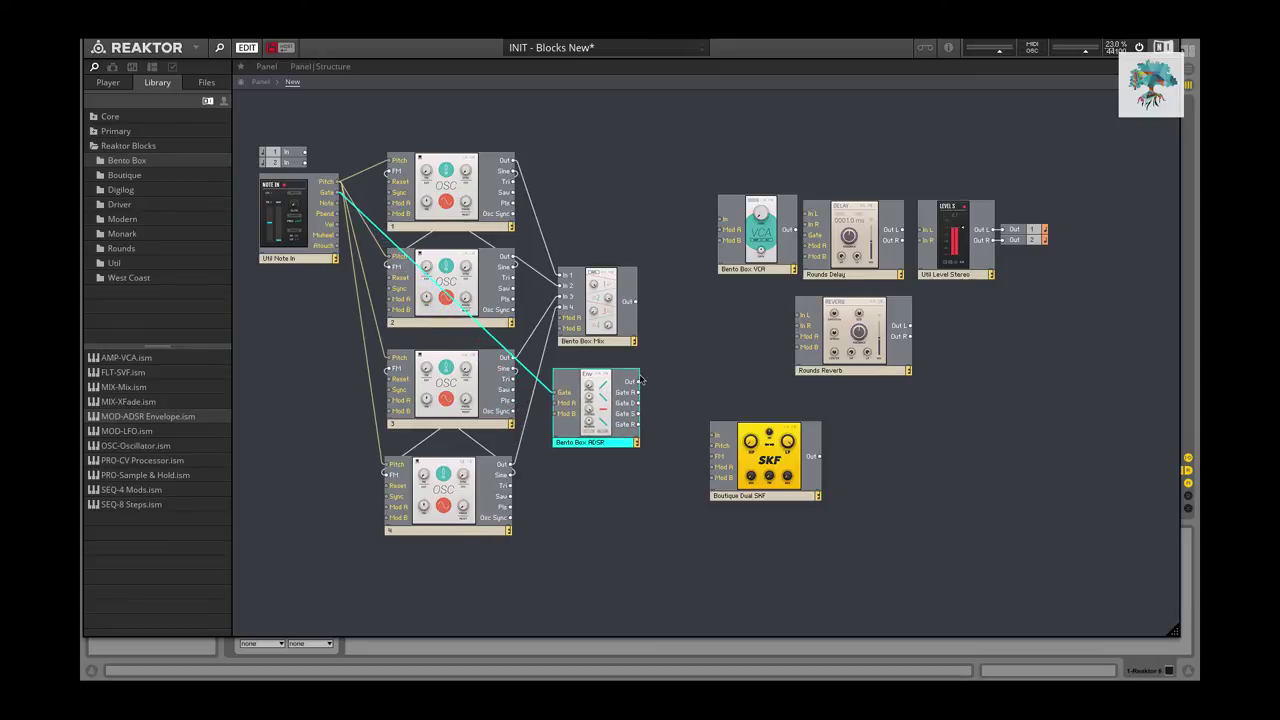
Spread out the Level, Delay, Reverb and VCA blocks and connect the ADSR Out to the VCA's Mod A input.
{"action": "left_click_drag", "start_coordinate": [943, 377], "coordinate": [1069, 171]}
{"action": "left_click_drag", "start_coordinate": [941, 250], "coordinate": [1058, 307]}
{"action": "left_click_drag", "start_coordinate": [849, 240], "coordinate": [932, 219]}
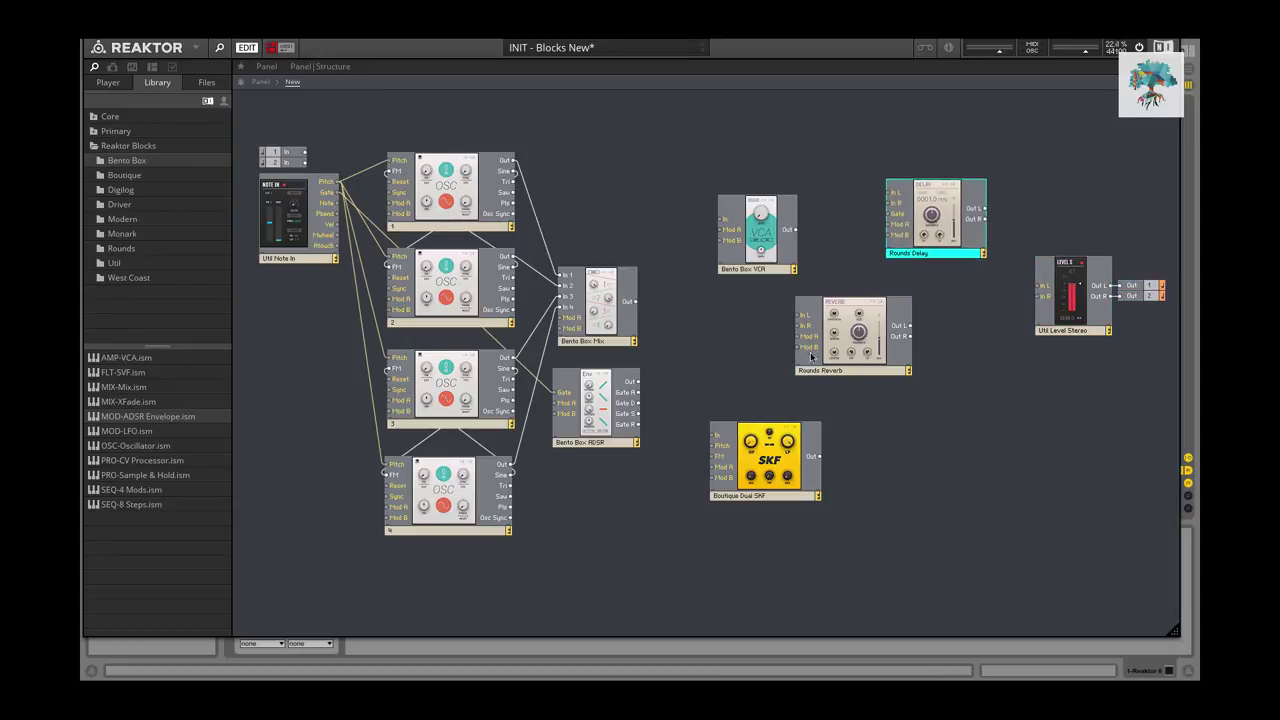
{"action": "left_click_drag", "start_coordinate": [811, 350], "coordinate": [880, 355]}
{"action": "left_click_drag", "start_coordinate": [637, 382], "coordinate": [833, 294]}
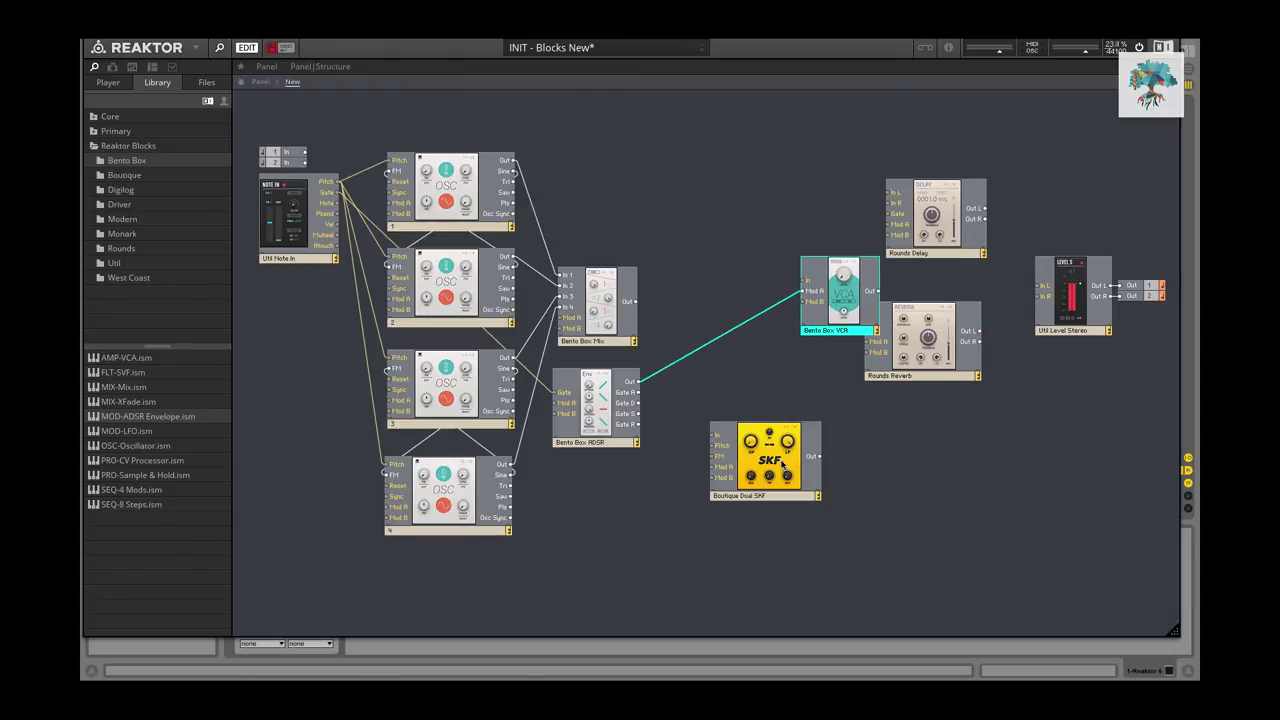
Place the Dual SKF filter between the Mix and VCA blocks and wire Mix Out to SKF In and SKF Out to VCA In.
{"action": "left_click_drag", "start_coordinate": [783, 465], "coordinate": [728, 273]}
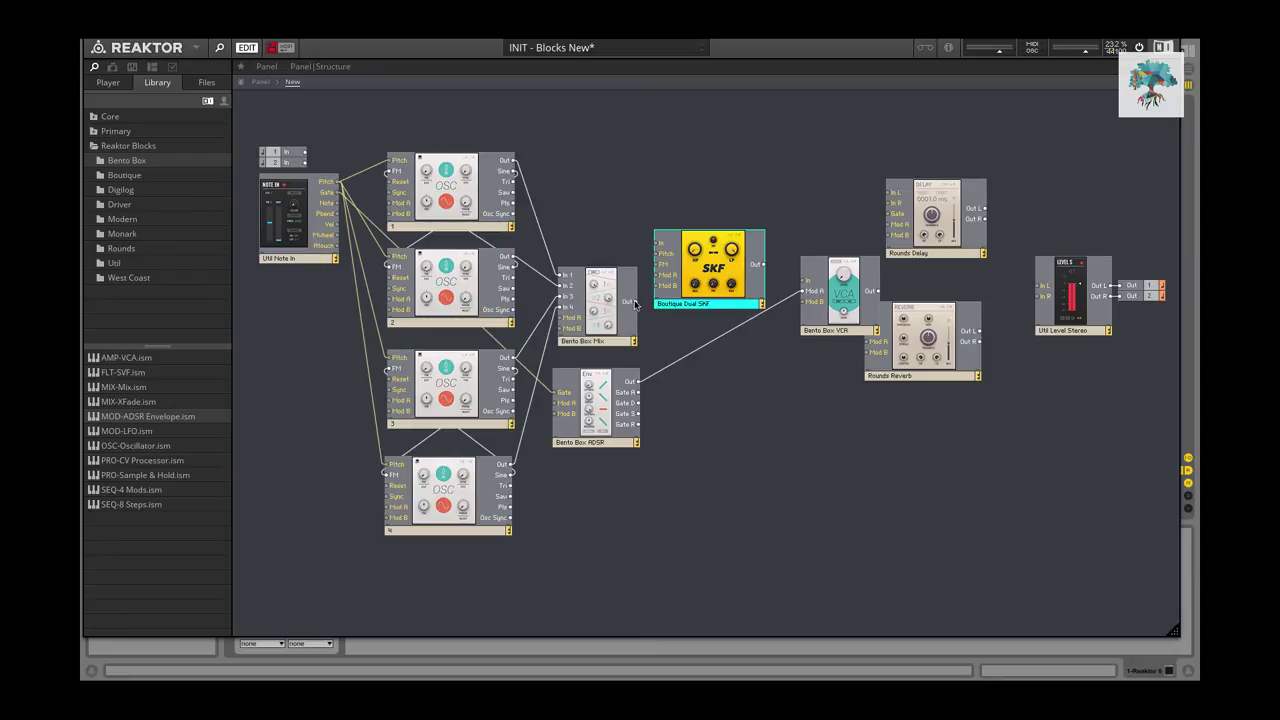
{"action": "left_click_drag", "start_coordinate": [634, 303], "coordinate": [659, 243]}
{"action": "left_click_drag", "start_coordinate": [761, 265], "coordinate": [806, 281]}
Move the Delay and Reverb blocks above the signal chain and connect the VCA Out to In L and In R of the Level block.
{"action": "left_click_drag", "start_coordinate": [946, 226], "coordinate": [1016, 140]}
{"action": "left_click_drag", "start_coordinate": [948, 327], "coordinate": [882, 145]}
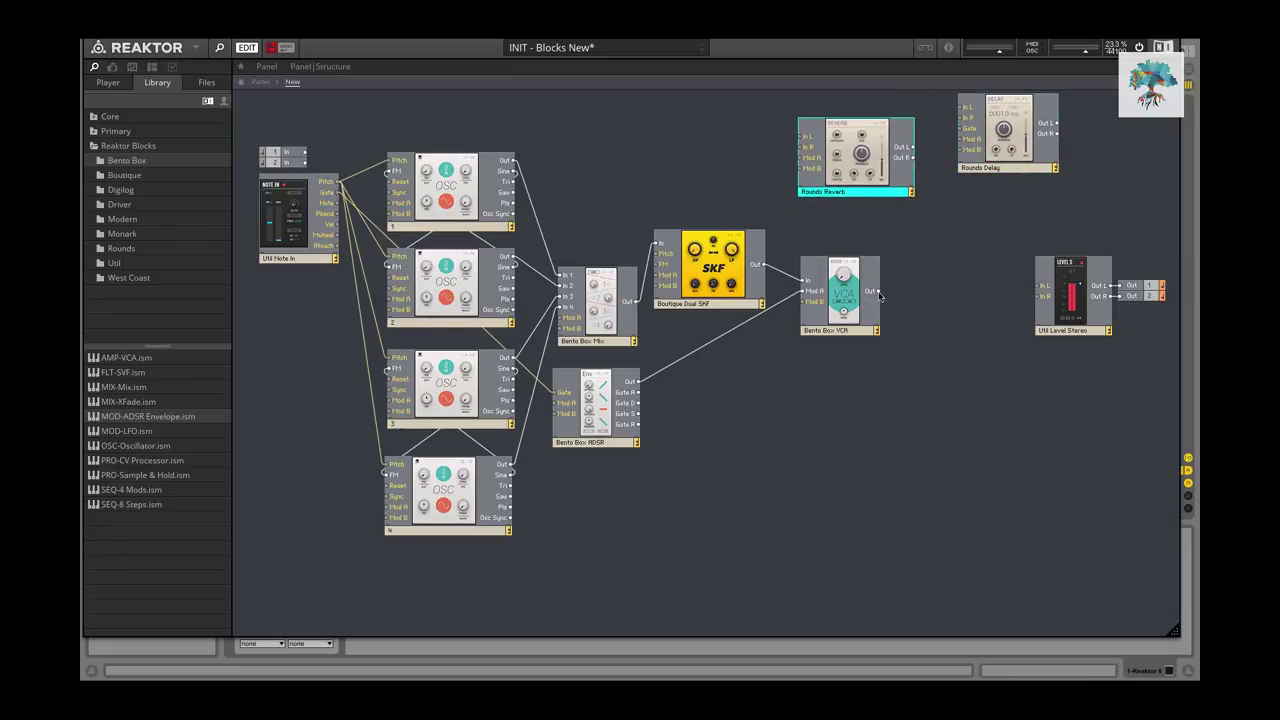
{"action": "left_click_drag", "start_coordinate": [879, 293], "coordinate": [1042, 288]}
{"action": "left_click_drag", "start_coordinate": [879, 292], "coordinate": [1039, 298]}
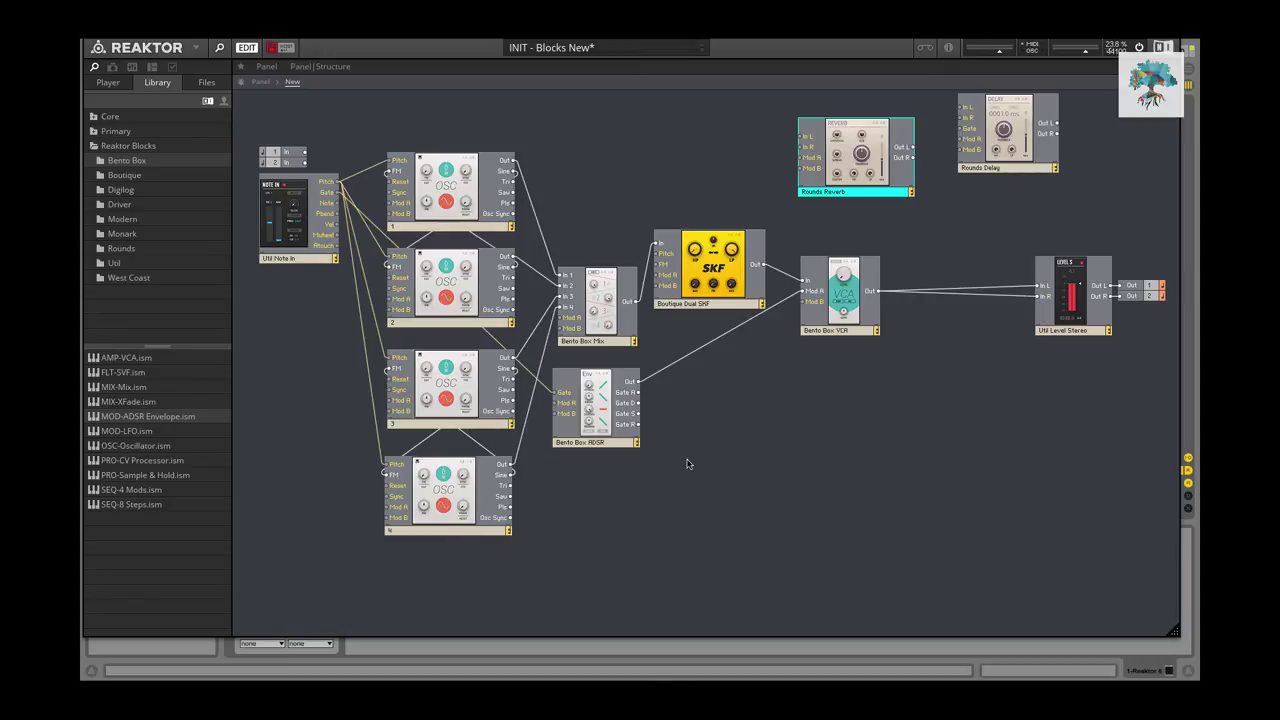
Rearrange the panel so the SKF filter and the ADSR envelope sit between the Mix and VCA blocks in the upper row.
{"action": "double_click", "coordinate": [308, 337]}
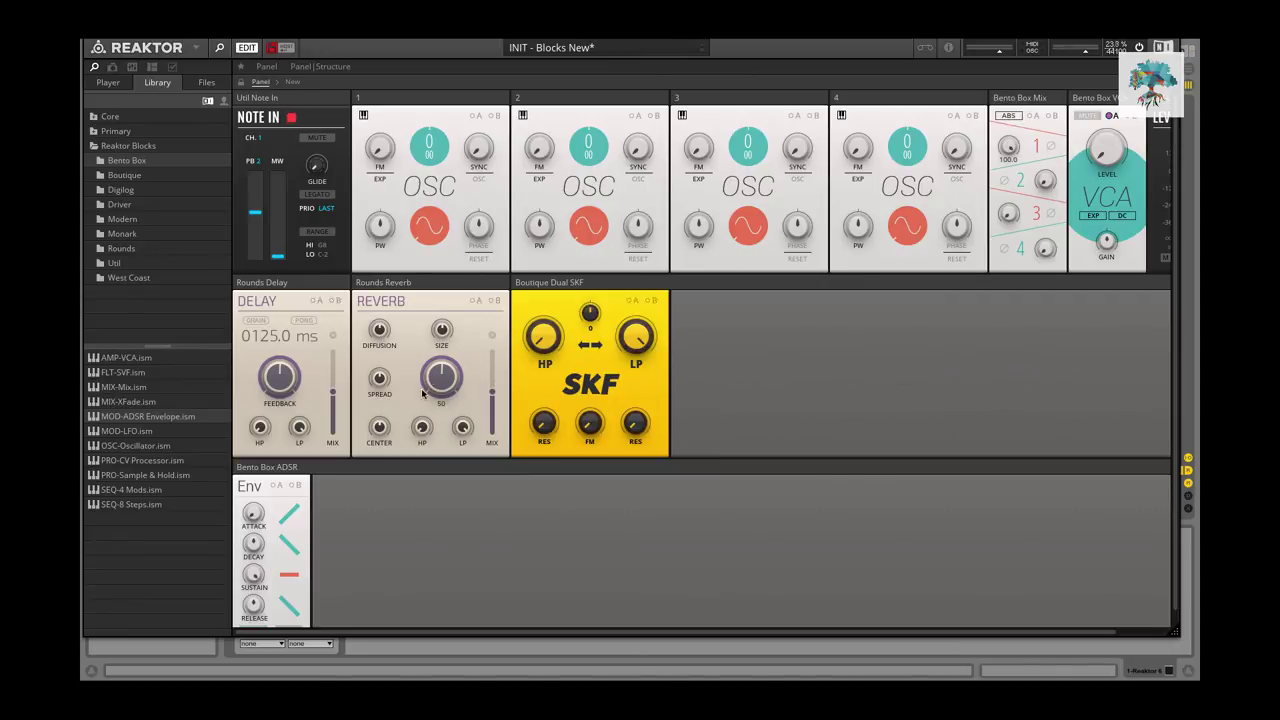
{"action": "left_click_drag", "start_coordinate": [262, 470], "coordinate": [1057, 97]}
{"action": "scroll", "coordinate": [1027, 187], "scroll_direction": "right", "scroll_amount": 2}
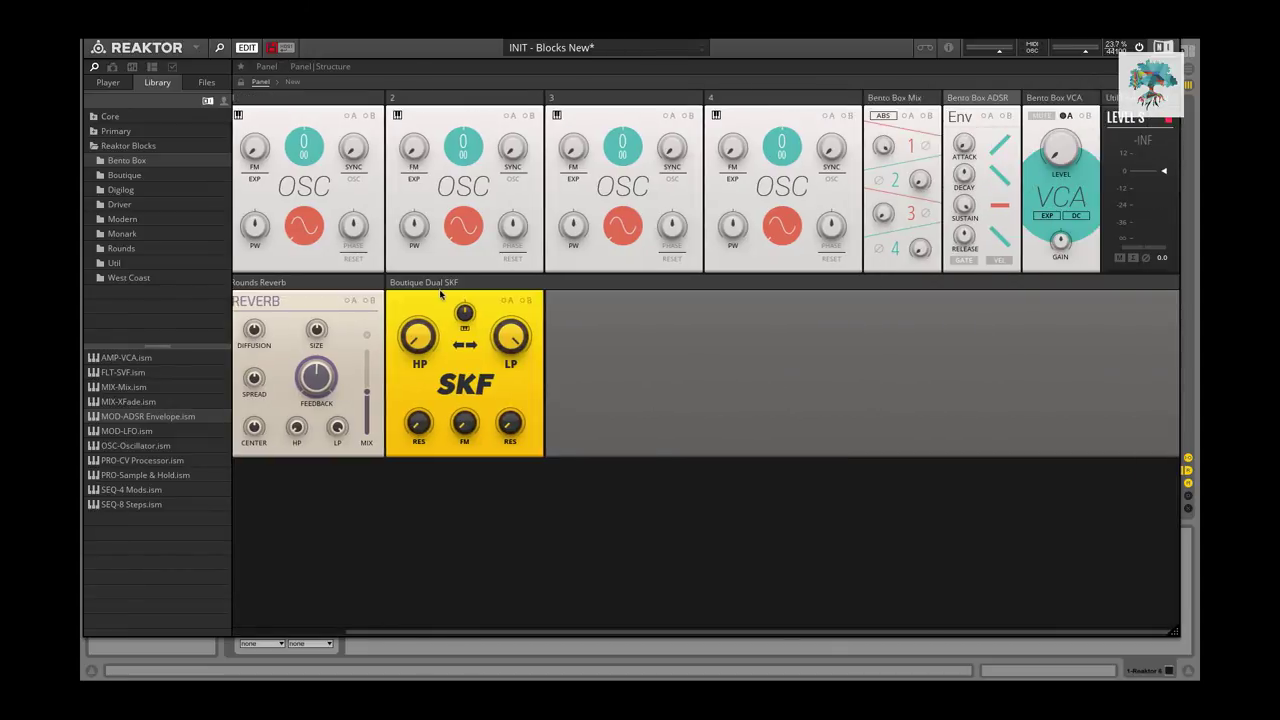
{"action": "left_click_drag", "start_coordinate": [440, 293], "coordinate": [907, 117]}
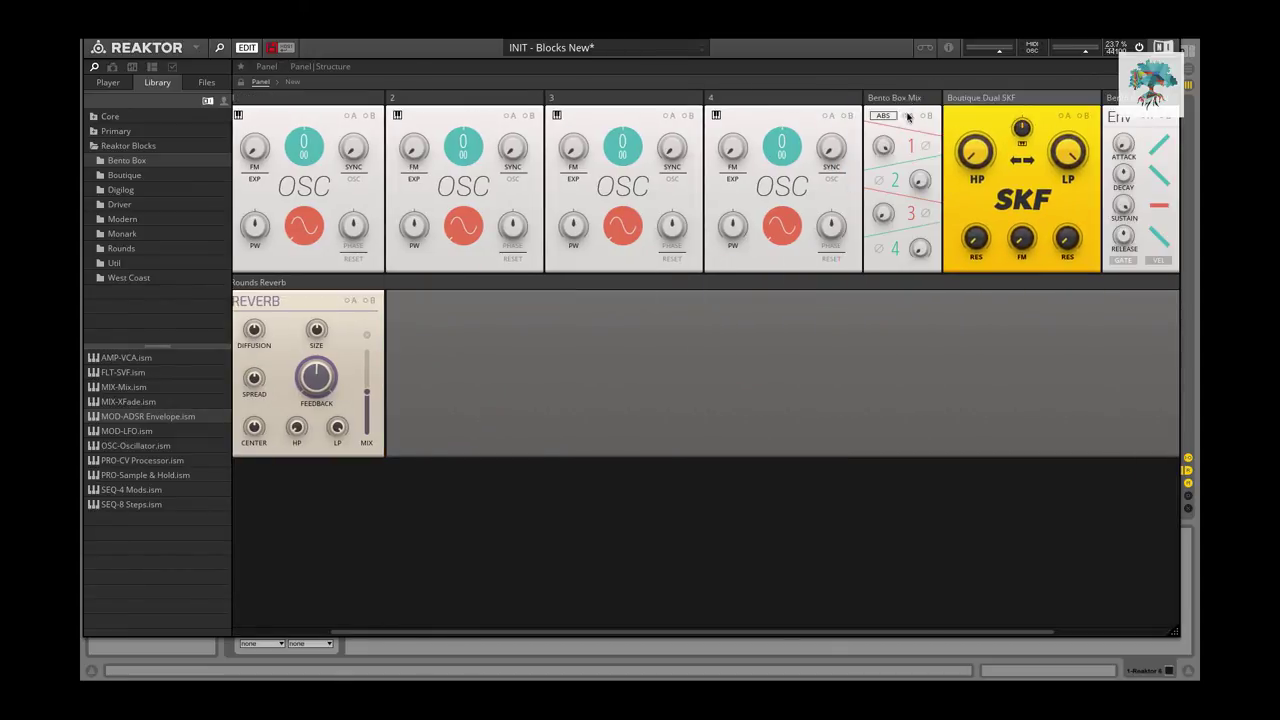
{"action": "scroll", "coordinate": [516, 305], "scroll_direction": "right", "scroll_amount": 2}
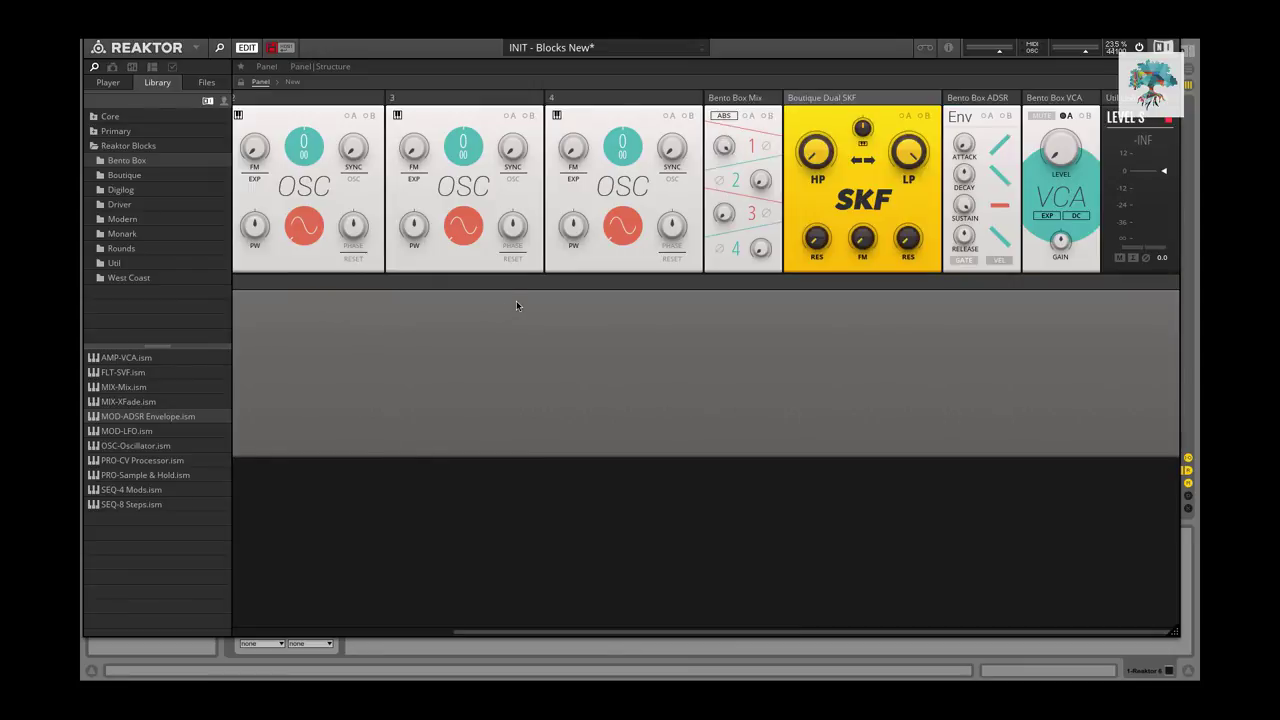
{"action": "scroll", "coordinate": [1060, 208], "scroll_direction": "left", "scroll_amount": 4}
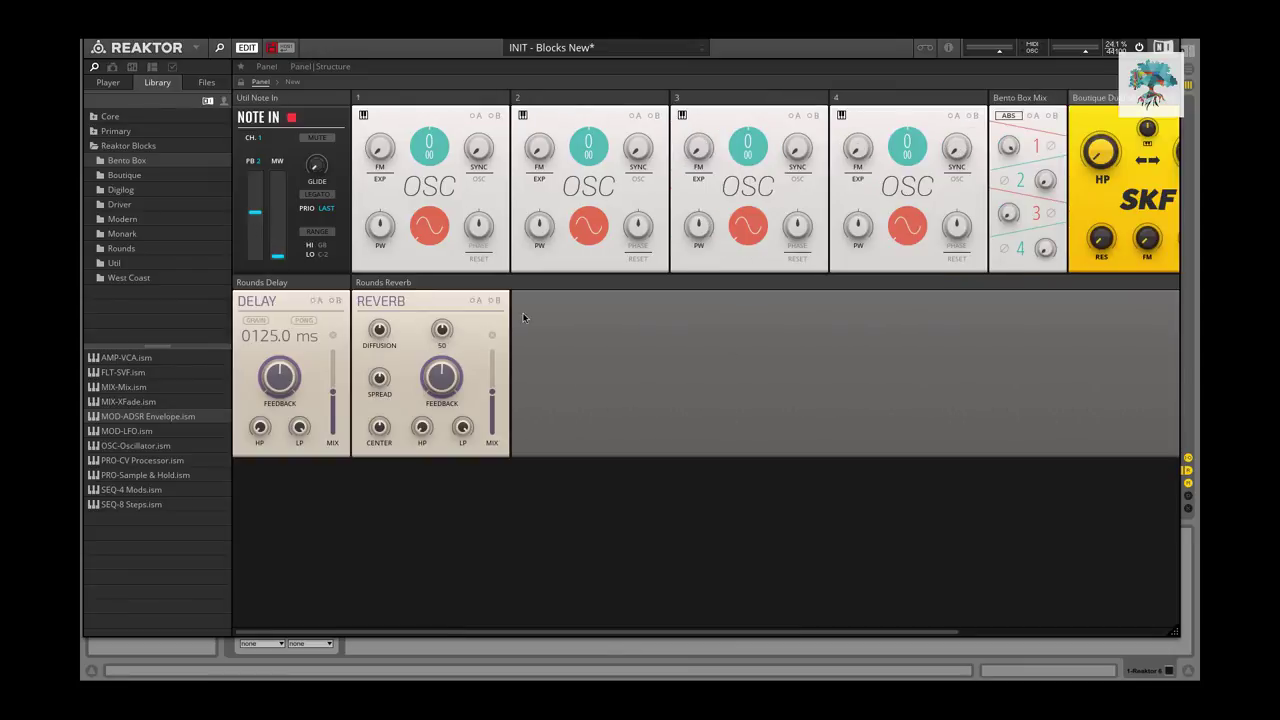
{"action": "scroll", "coordinate": [550, 310], "scroll_direction": "right", "scroll_amount": 4}
Check the ADSR-to-VCA wiring in the structure and set the VCA's modulation A amount for its Level knob.
{"action": "key", "text": "F6"}
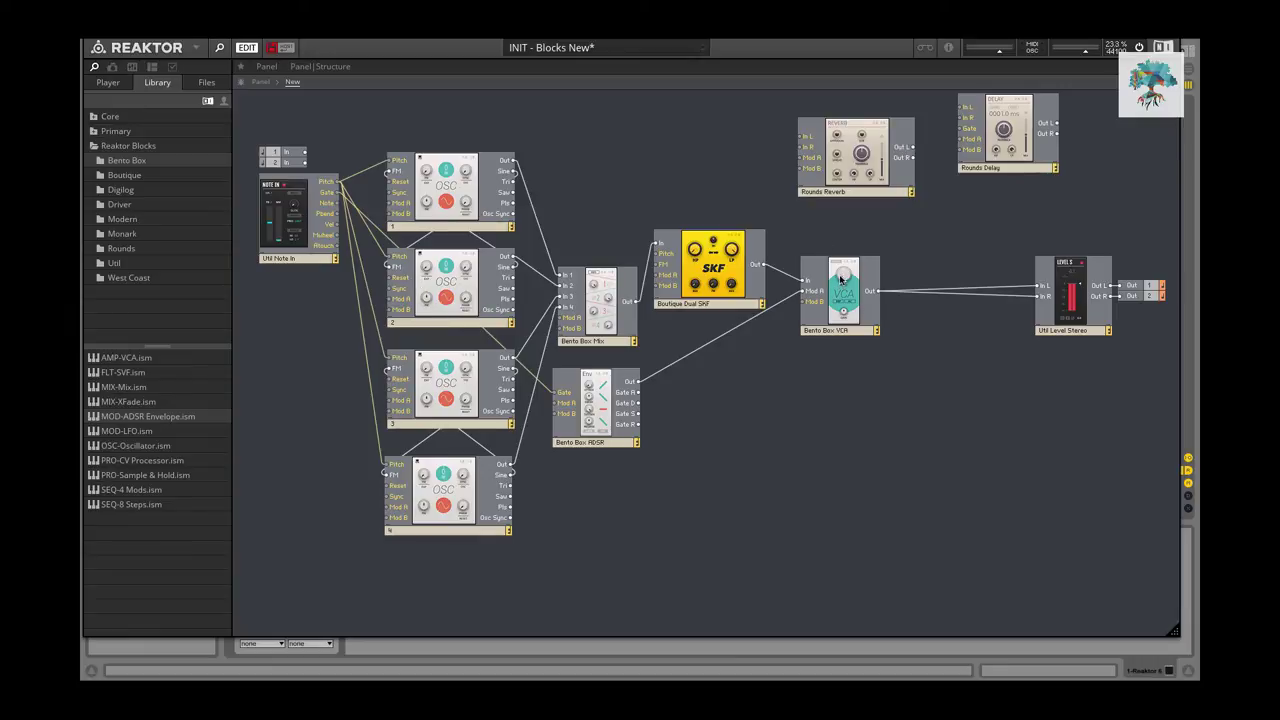
{"action": "key", "text": "F6"}
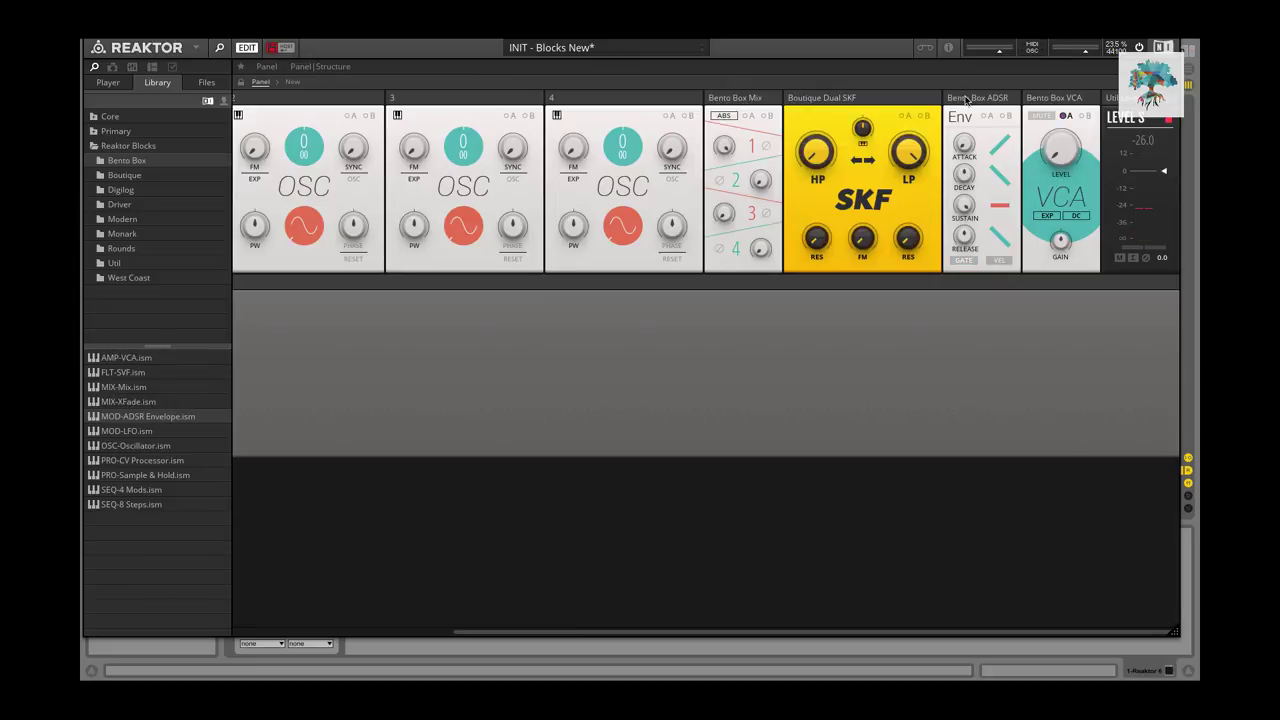
{"action": "left_click", "coordinate": [1067, 119]}
{"action": "double_click", "coordinate": [804, 548]}
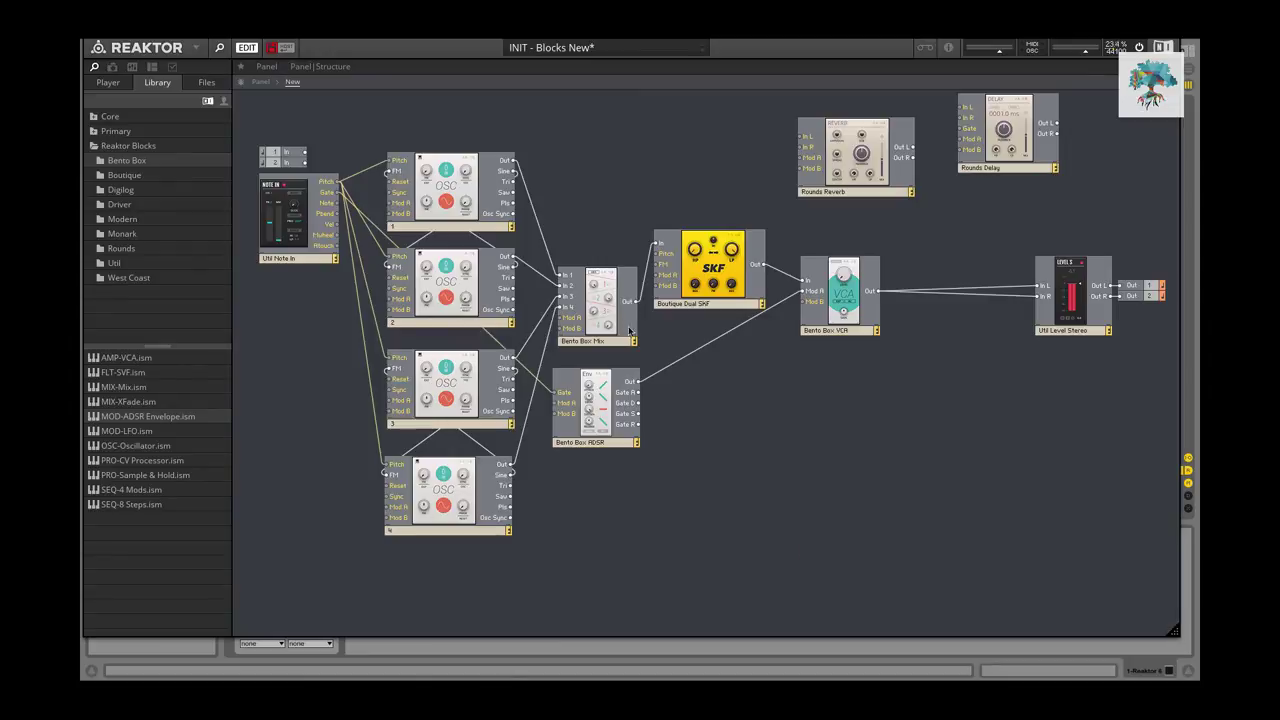
{"action": "left_click", "coordinate": [573, 382]}
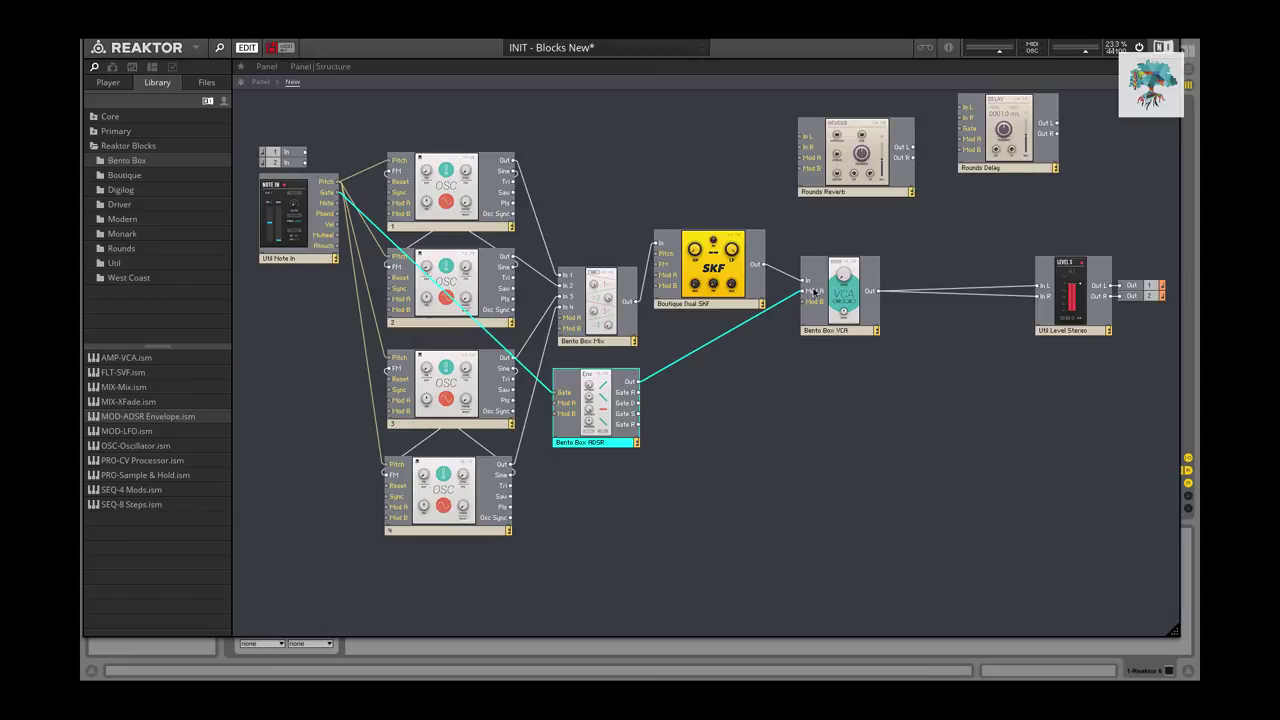
{"action": "double_click", "coordinate": [810, 452]}
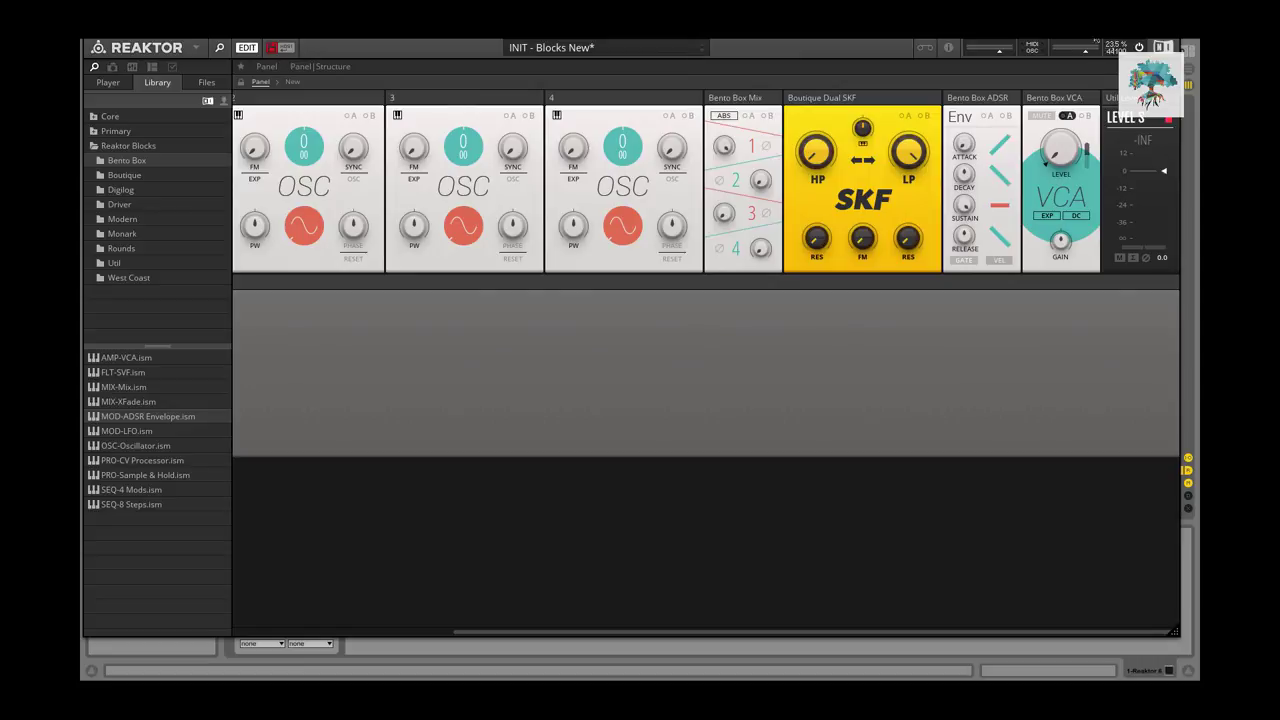
{"action": "right_click", "coordinate": [906, 363]}
{"action": "left_click", "coordinate": [835, 457]}
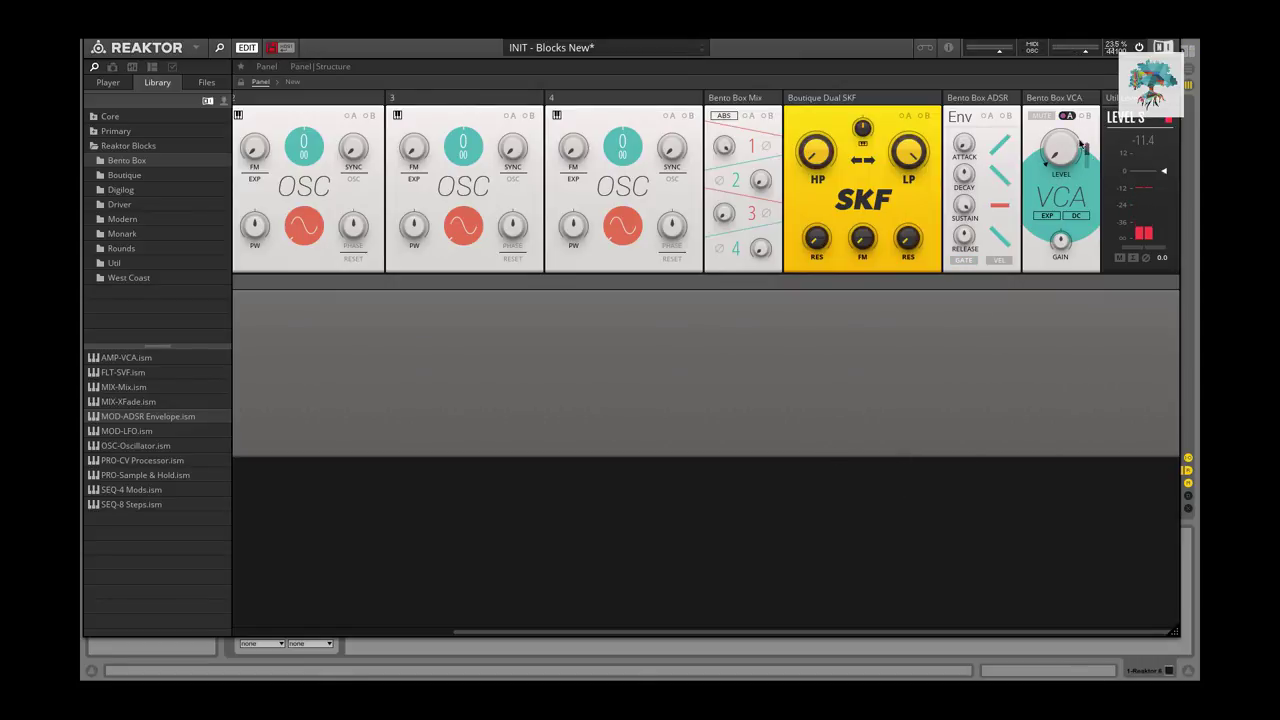
Change the ADSR envelope's attack, decay and release shapes from linear to curved.
{"action": "left_click", "coordinate": [997, 144]}
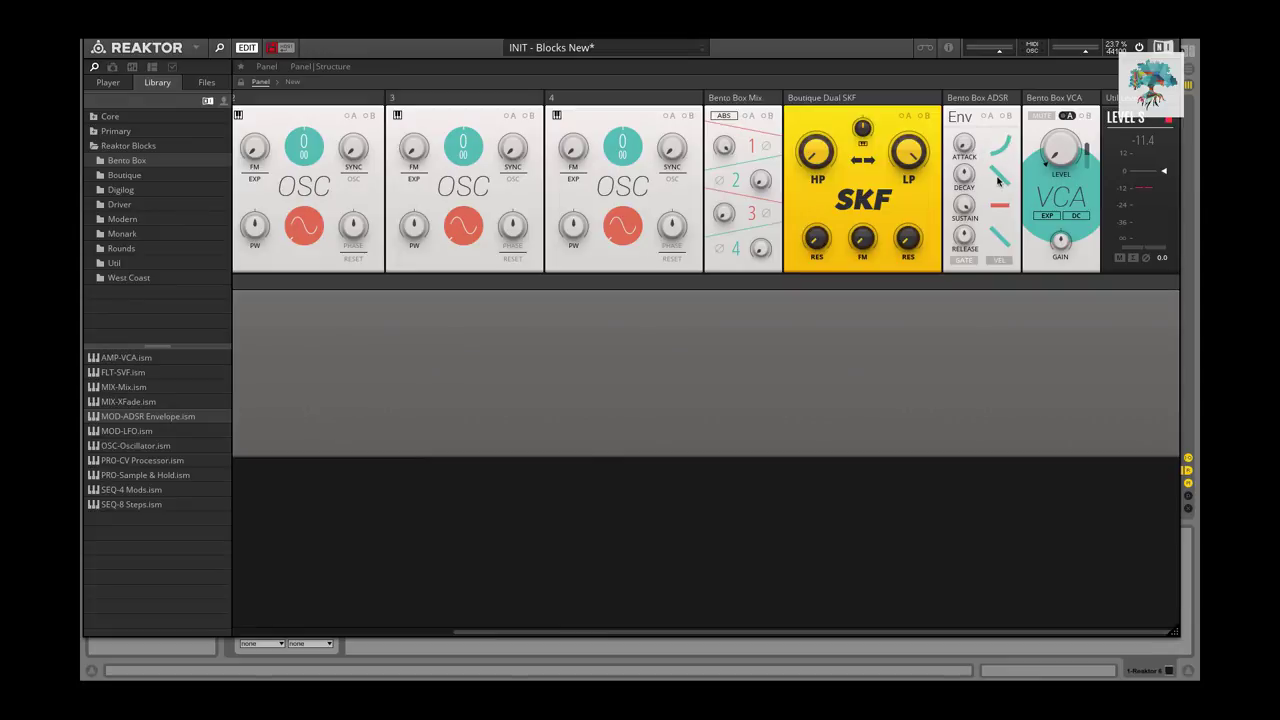
{"action": "left_click", "coordinate": [997, 178]}
{"action": "left_click", "coordinate": [996, 246]}
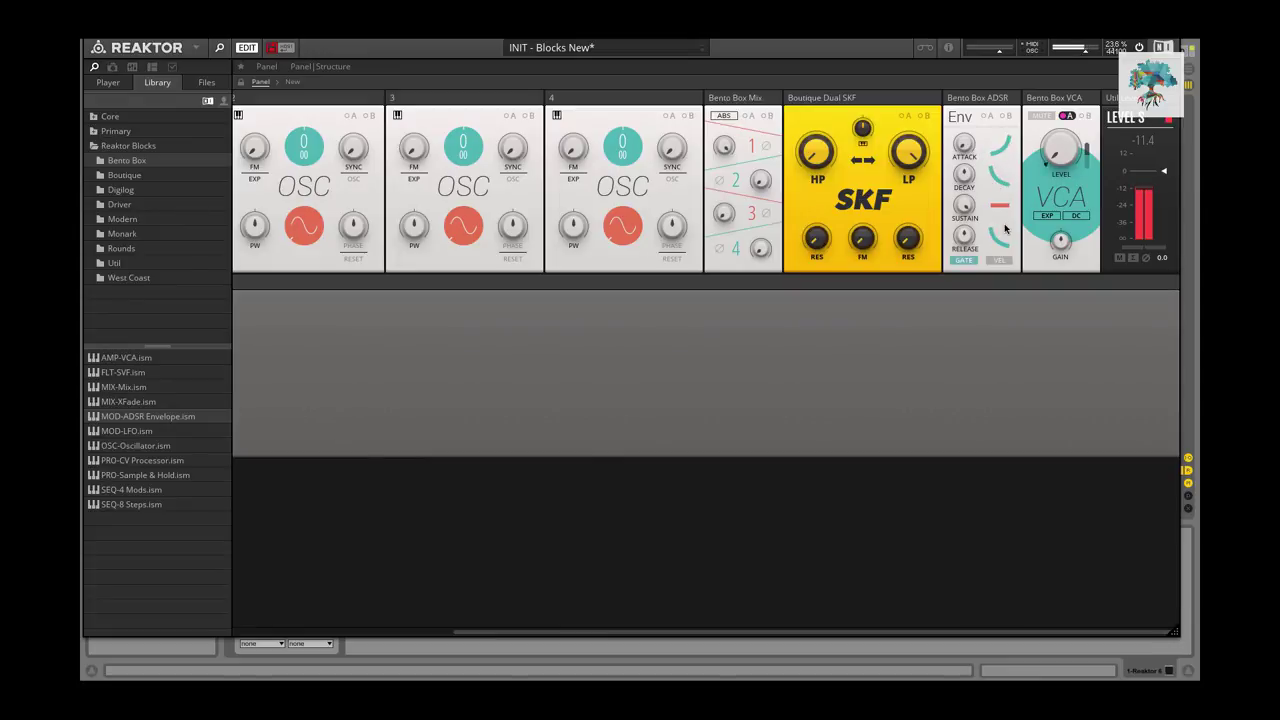
Adjust the ADSR envelope's times and levels, setting decay to 773 ms and sustain to 49.4.
{"action": "left_click_drag", "start_coordinate": [963, 240], "coordinate": [963, 193]}
{"action": "scroll", "coordinate": [966, 236], "scroll_direction": "left", "scroll_amount": 1}
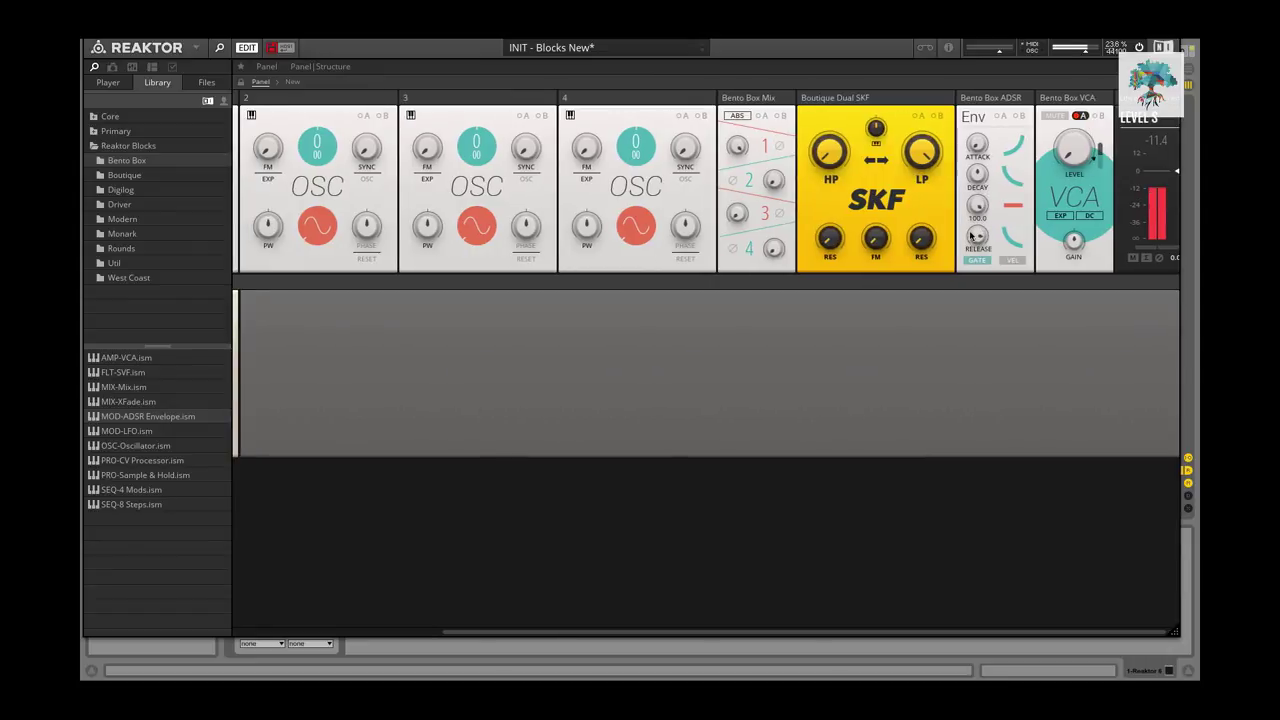
{"action": "left_click_drag", "start_coordinate": [978, 149], "coordinate": [978, 141]}
{"action": "left_click_drag", "start_coordinate": [976, 212], "coordinate": [988, 252]}
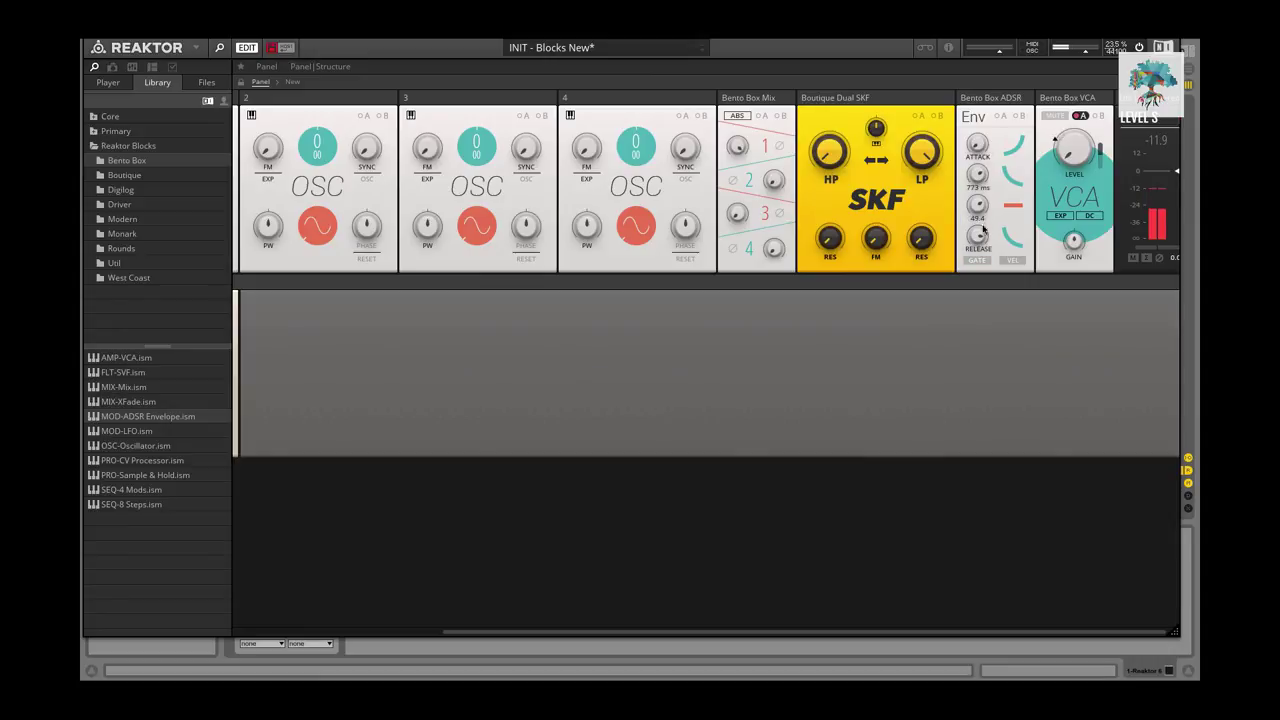
Change oscillator 1's waveform from a sine, set its FM amount to 17.4, and audition it with notes in the C3 to D4 octave.
{"action": "scroll", "coordinate": [847, 320], "scroll_direction": "left", "scroll_amount": 5}
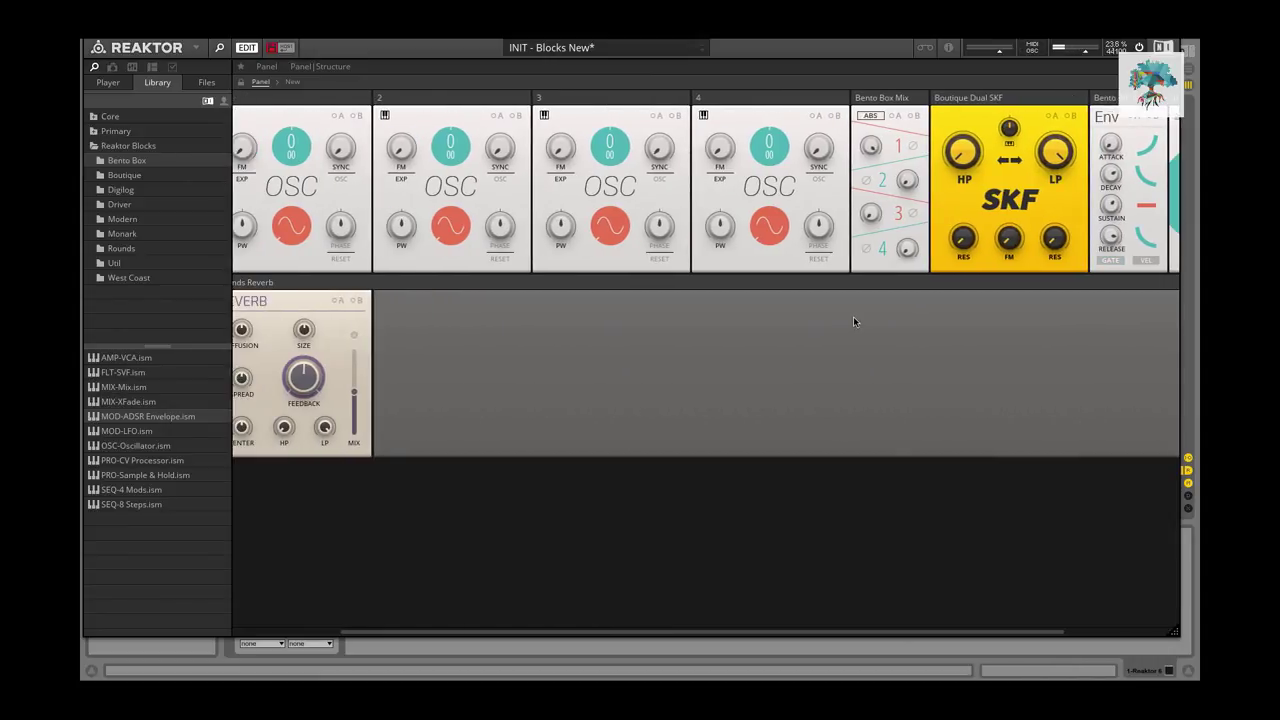
{"action": "scroll", "coordinate": [853, 320], "scroll_direction": "left", "scroll_amount": 5}
{"action": "scroll", "coordinate": [877, 327], "scroll_direction": "right", "scroll_amount": 5}
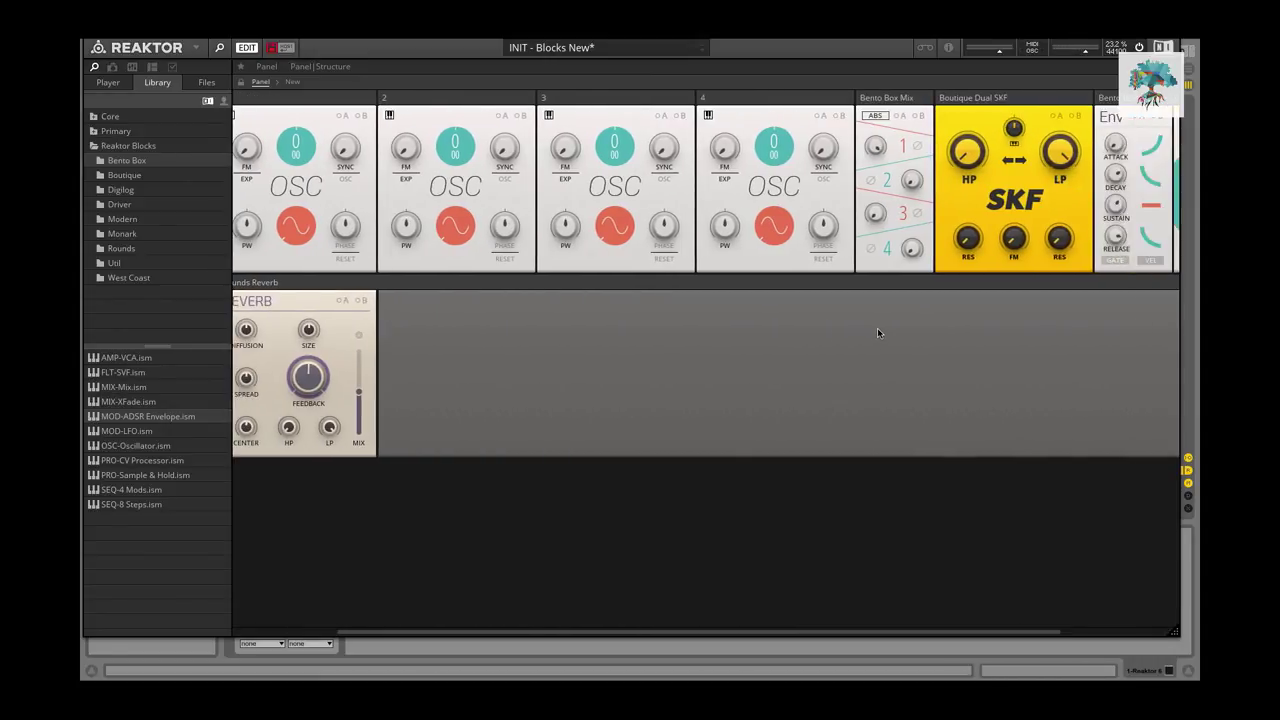
{"action": "scroll", "coordinate": [877, 327], "scroll_direction": "left", "scroll_amount": 5}
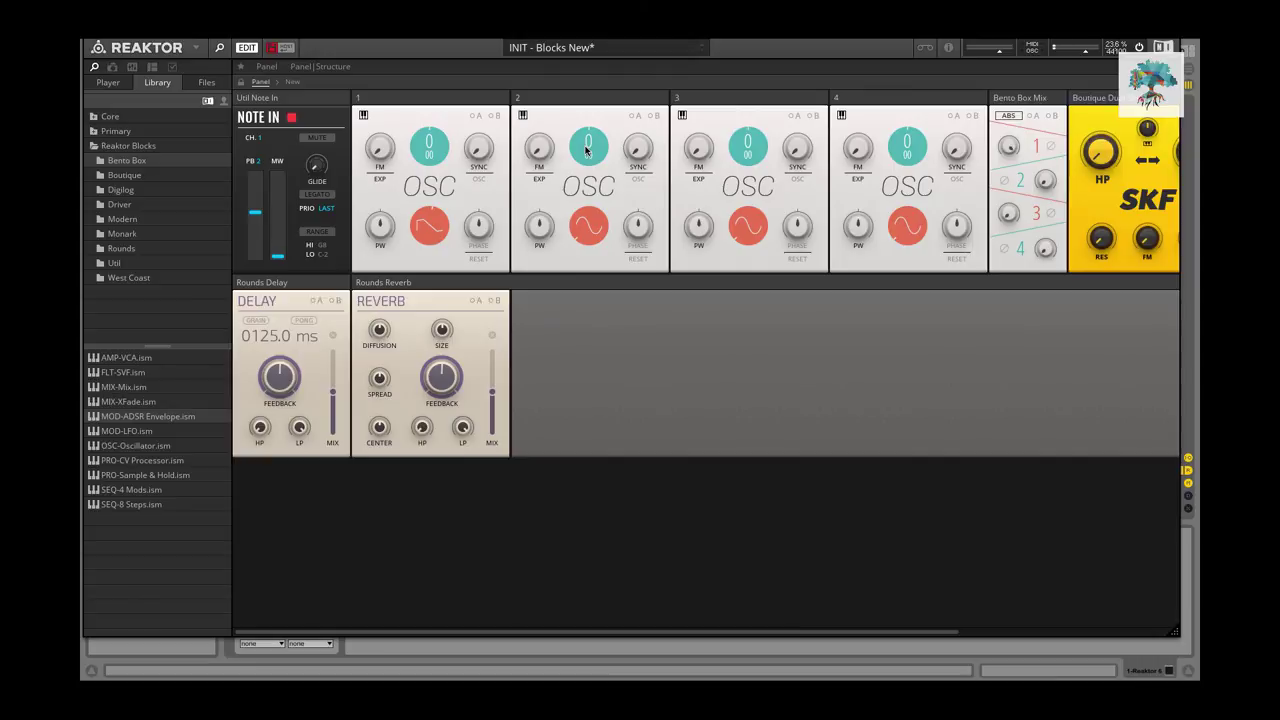
{"action": "key", "text": "XF86MonBrightnessUp"}
{"action": "left_click_drag", "start_coordinate": [380, 98], "coordinate": [385, 74]}
{"action": "key", "text": "a"}
{"action": "key", "text": "x"}
{"action": "key", "text": "a"}
{"action": "key", "text": "a"}
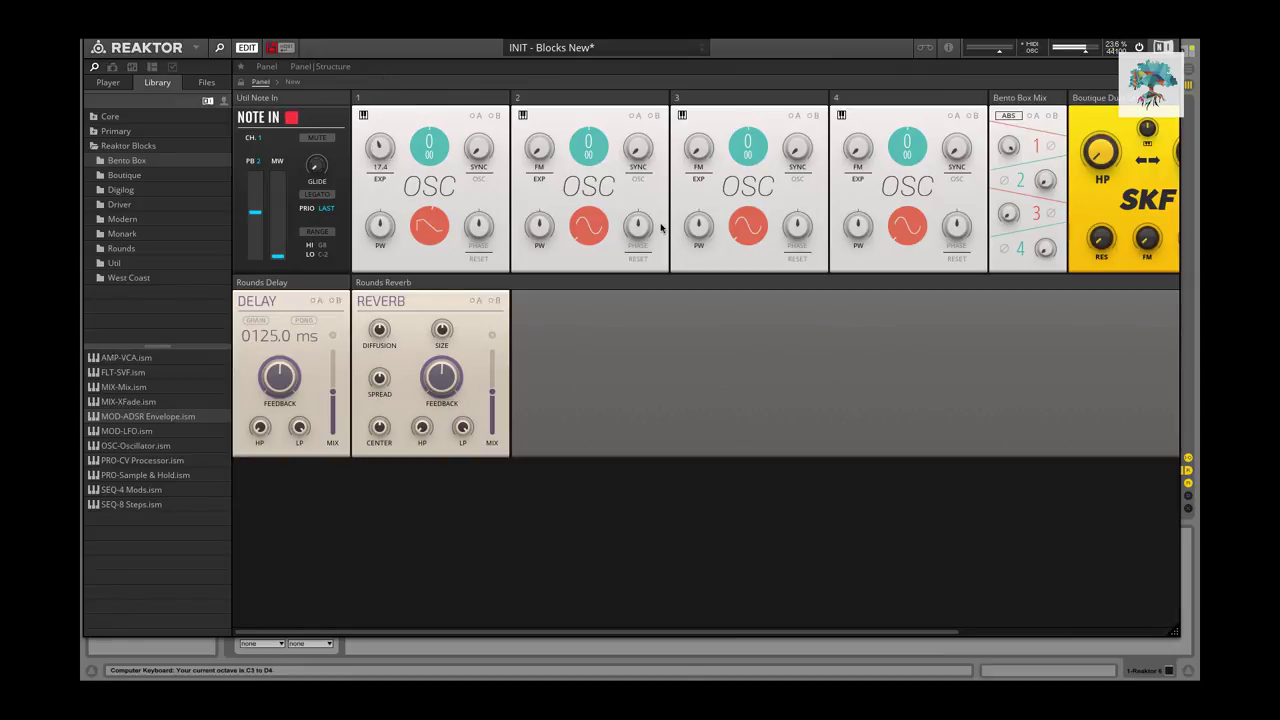
Adjust the system volume and audition the patch with a note.
{"action": "key", "text": "XF86AudioLowerVolume"}
{"action": "key", "text": "XF86AudioLowerVolume"}
{"action": "key", "text": "a"}
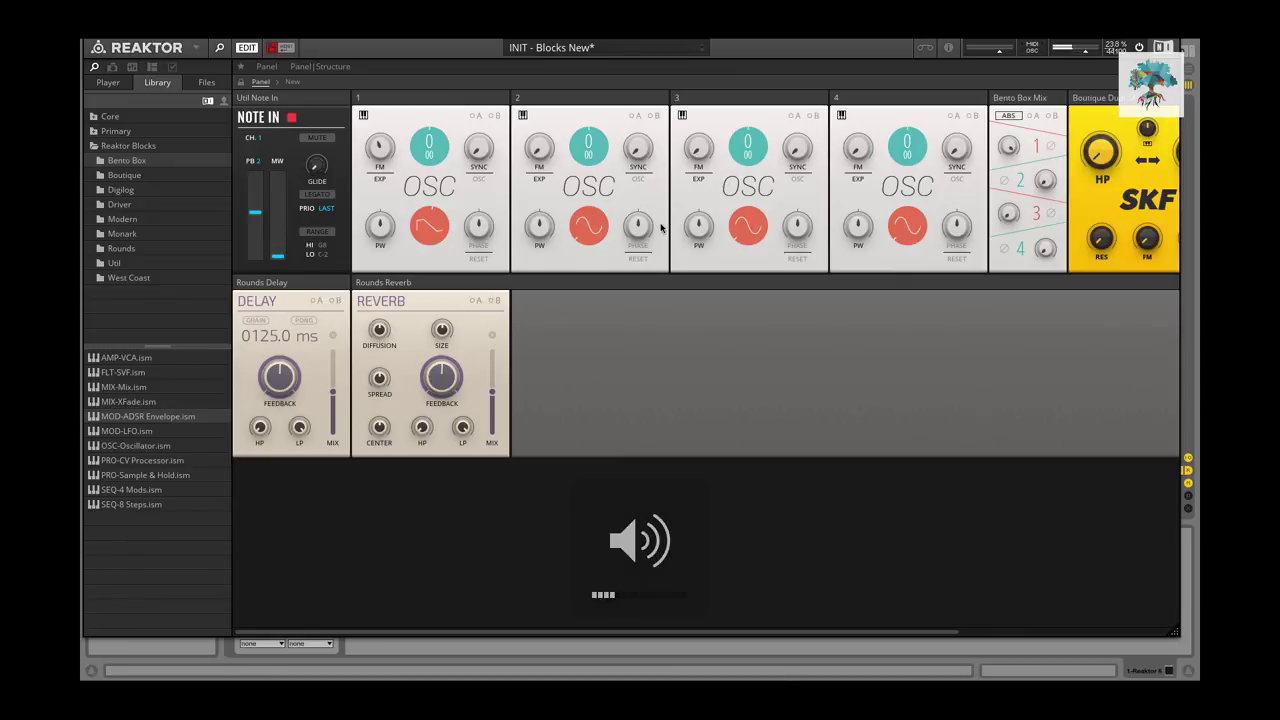
{"action": "key", "text": "XF86AudioRaiseVolume"}
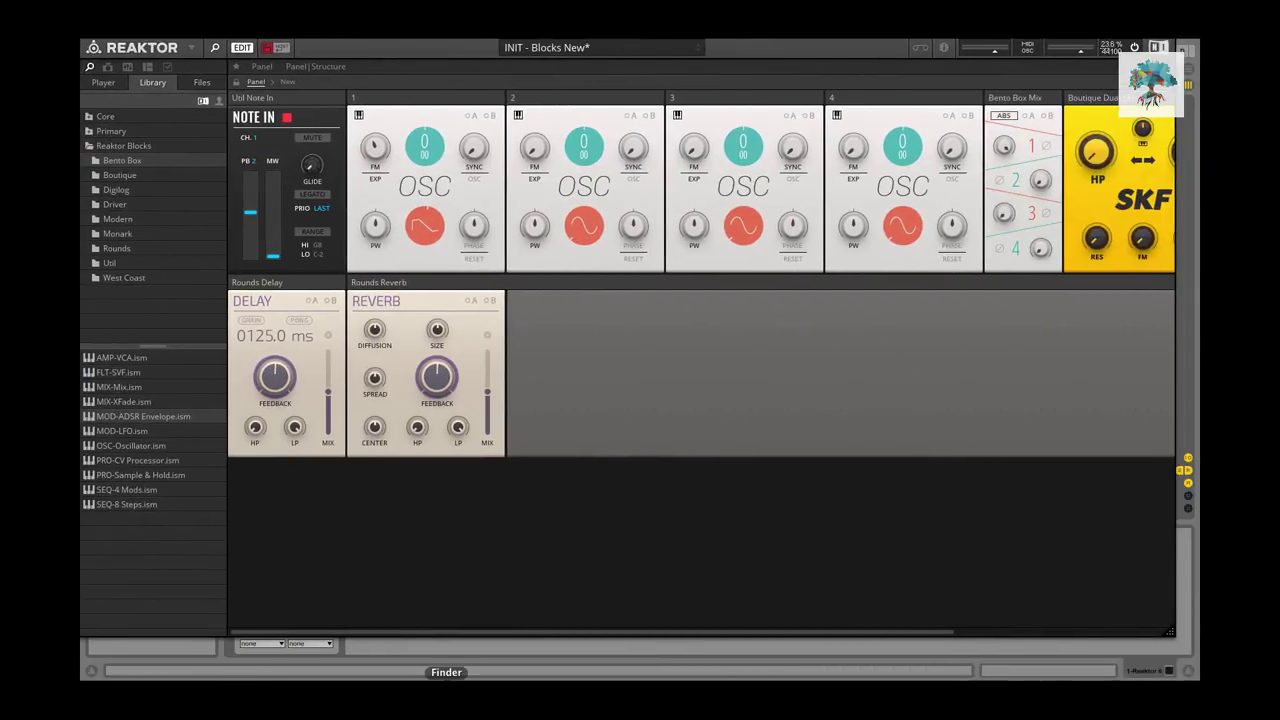
Switch to System Preferences from the Applications folder, set the sound output device to Headphones, and close both windows.
{"action": "left_click", "coordinate": [446, 692]}
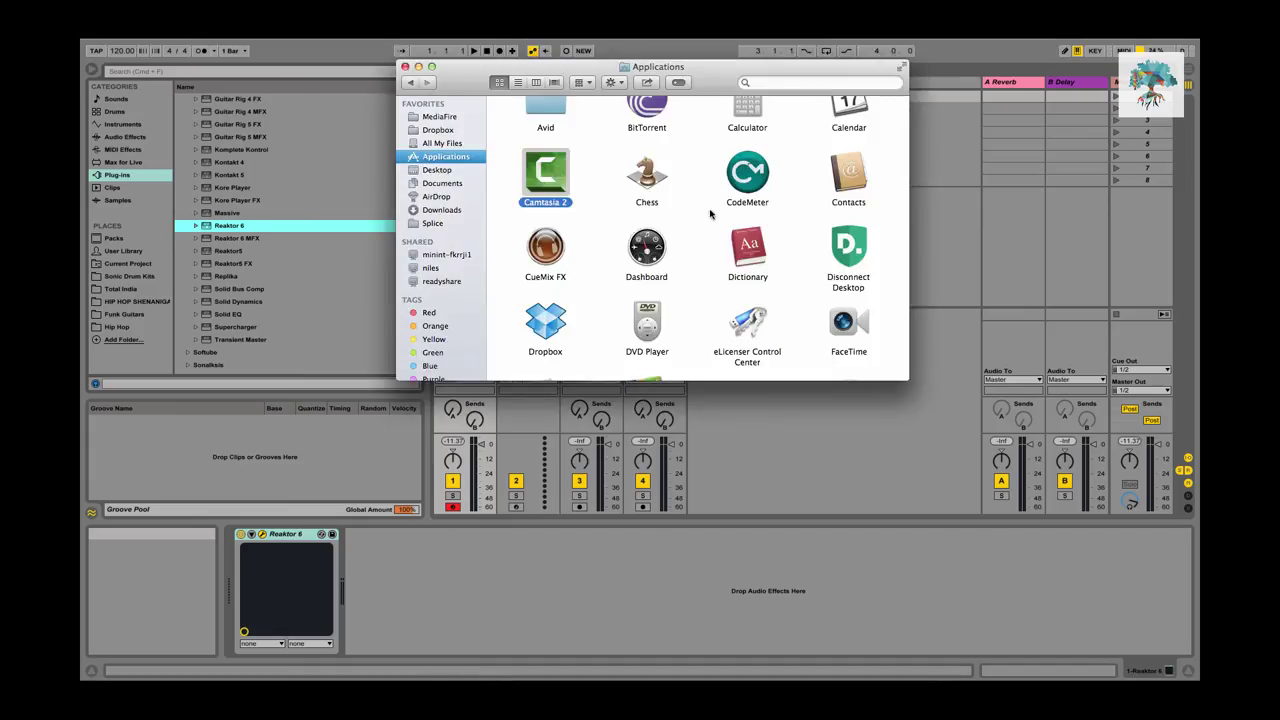
{"action": "scroll", "coordinate": [801, 327], "scroll_direction": "down", "scroll_amount": 15}
{"action": "double_click", "coordinate": [650, 181]}
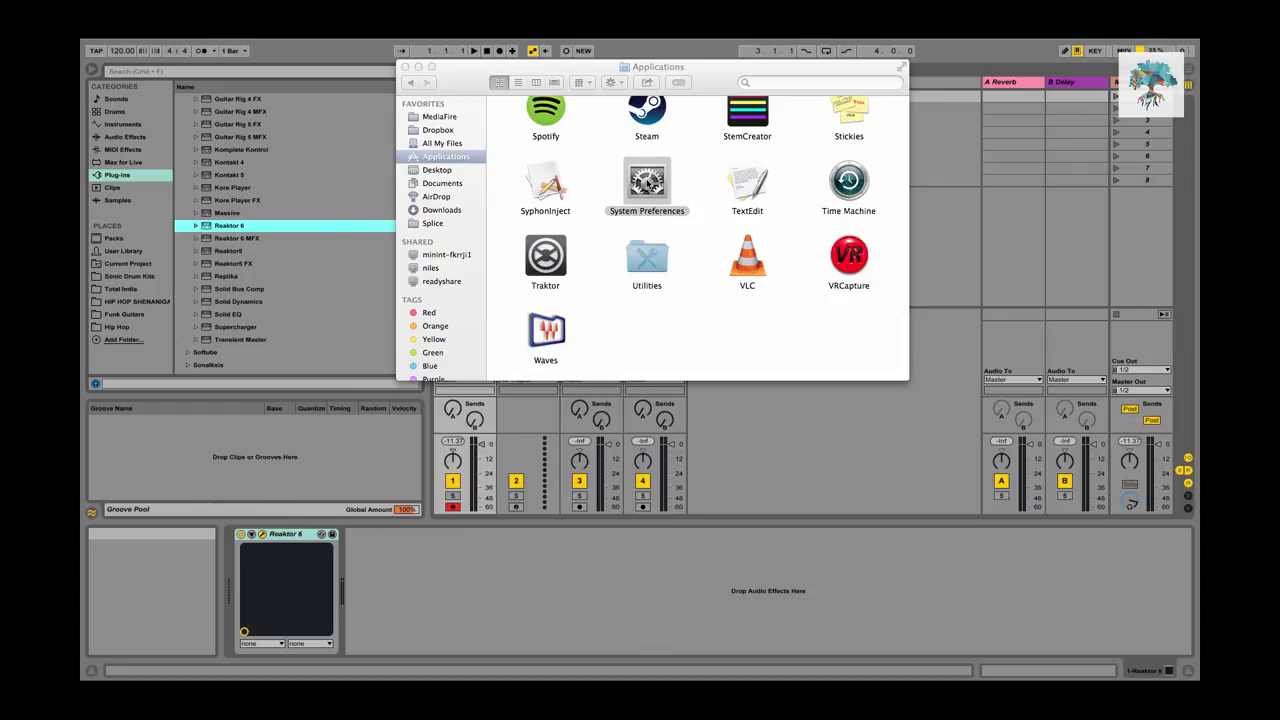
{"action": "double_click", "coordinate": [648, 185]}
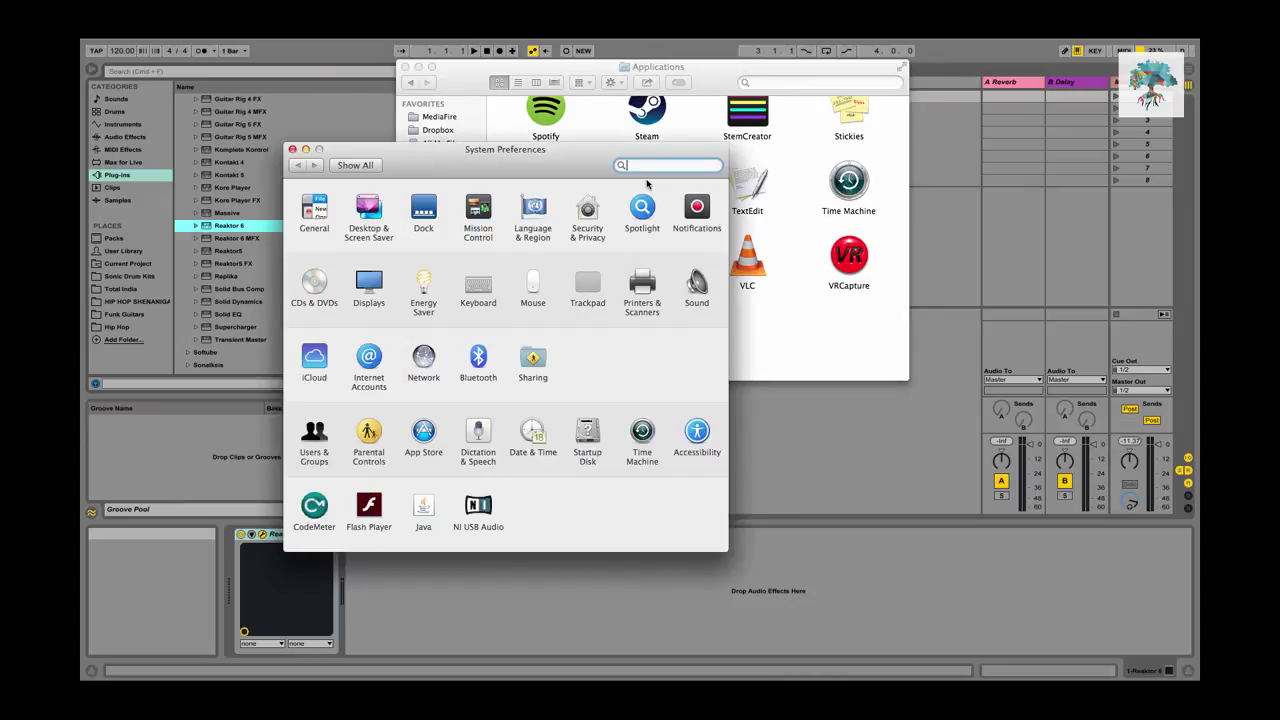
{"action": "left_click", "coordinate": [700, 284]}
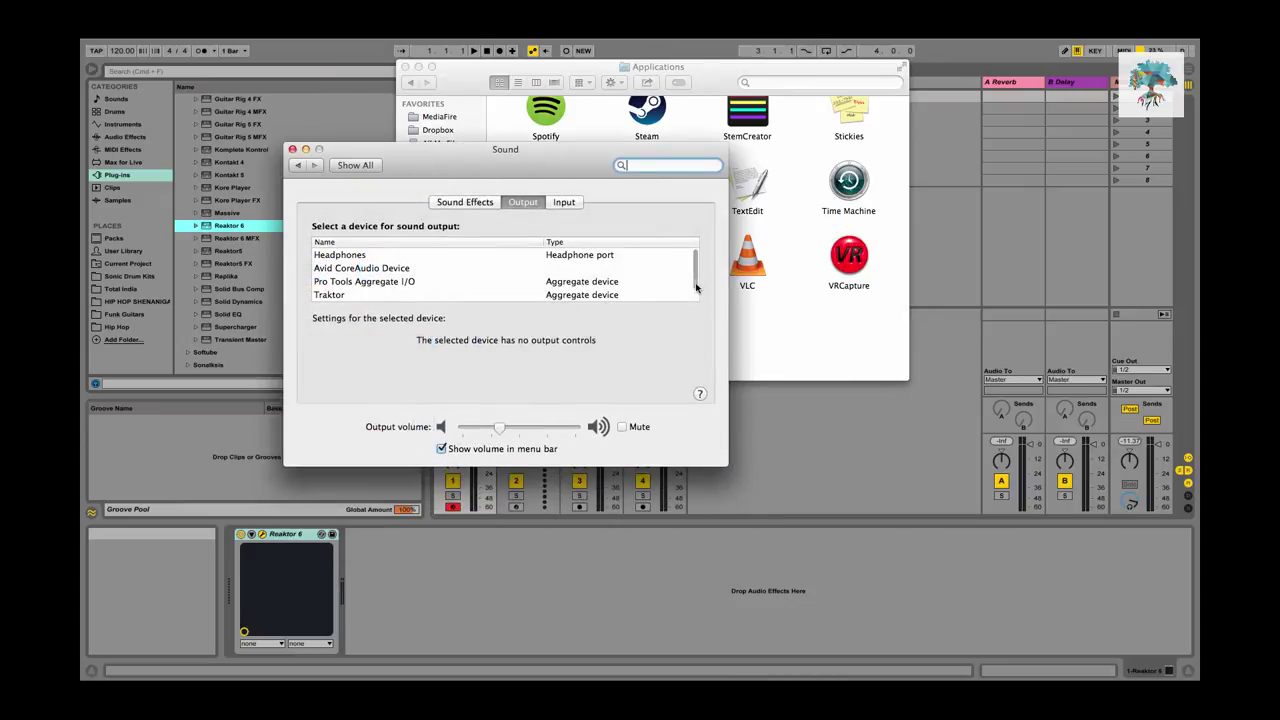
{"action": "left_click", "coordinate": [436, 257]}
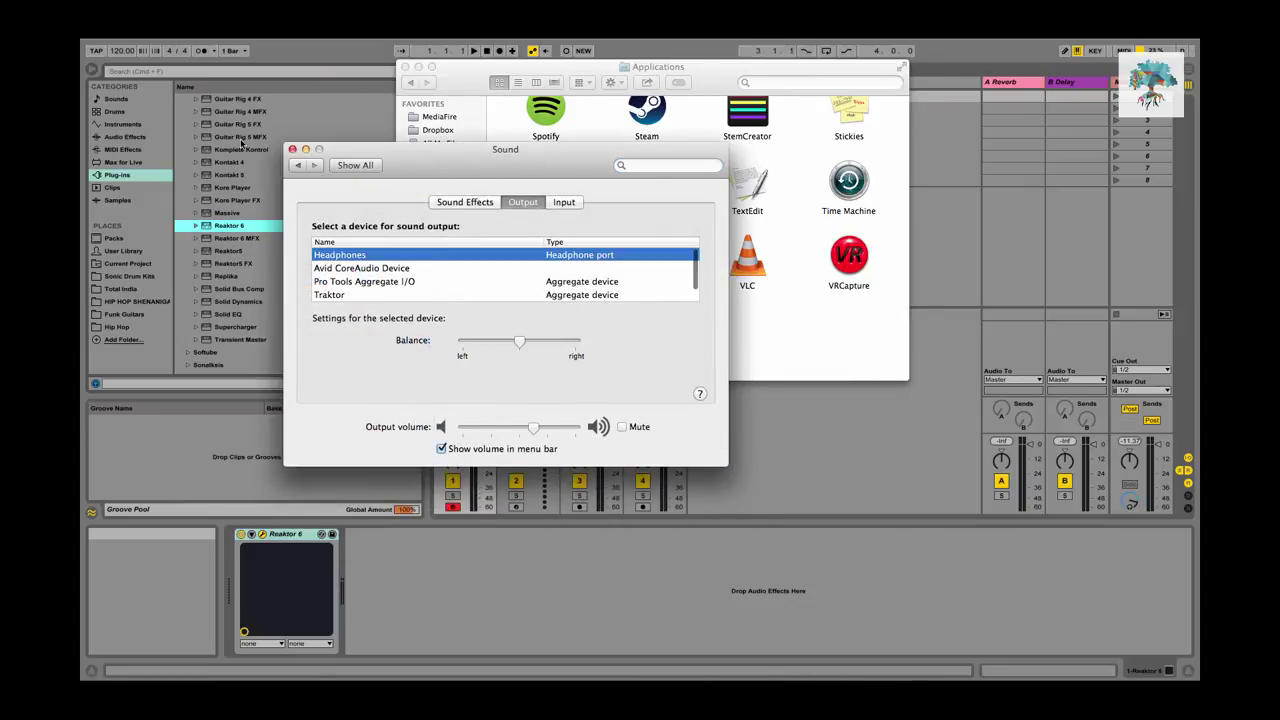
{"action": "left_click", "coordinate": [291, 149]}
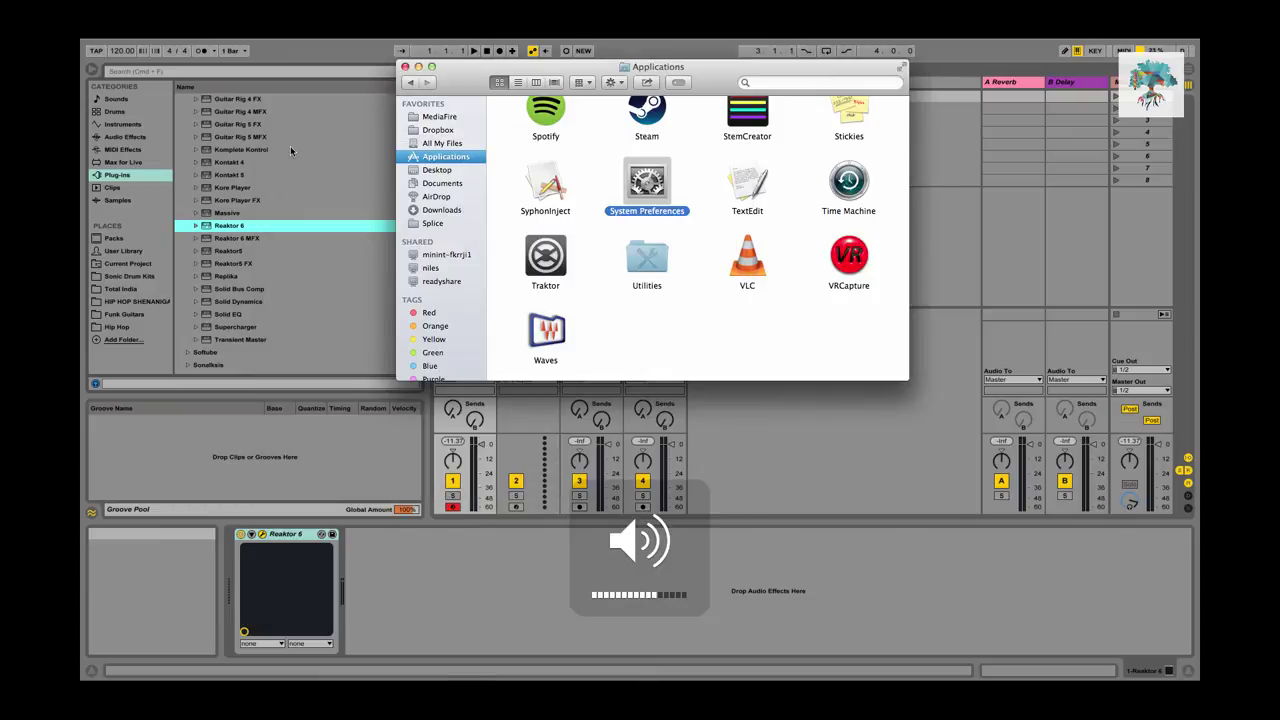
{"action": "left_click", "coordinate": [405, 66]}
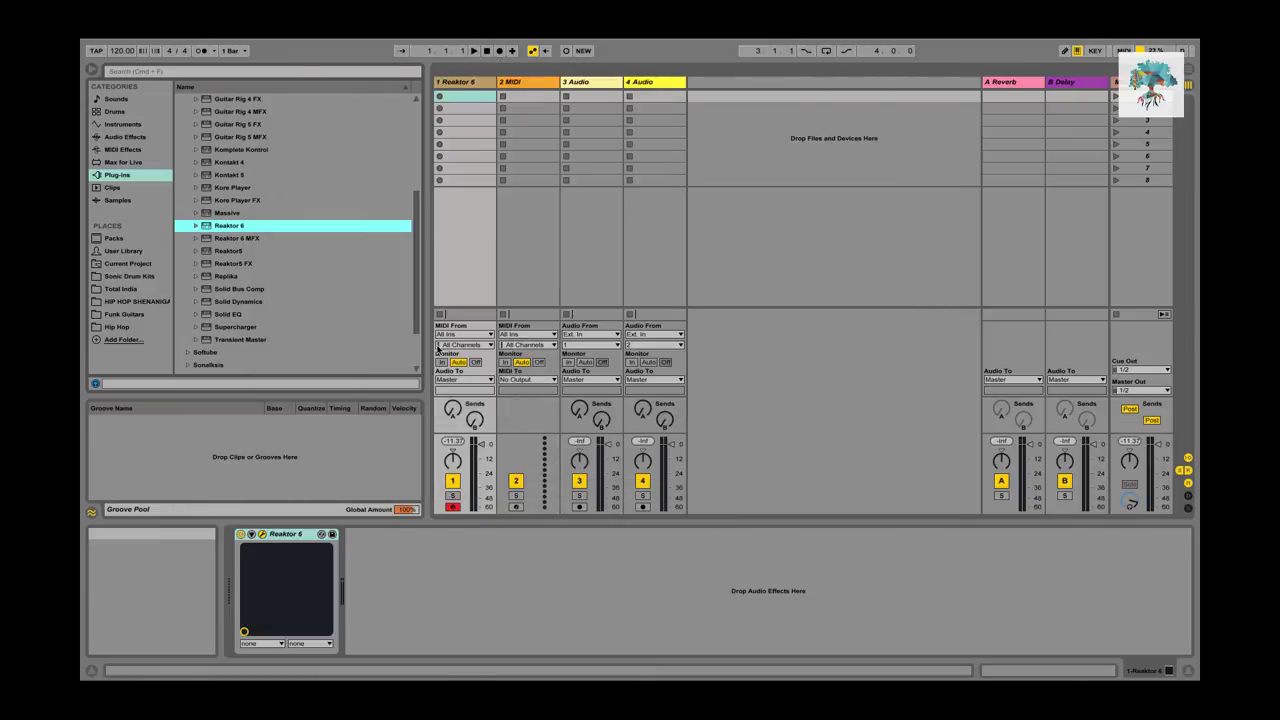
Reopen the Reaktor 6 plug-in window from the Ableton Live device and readjust oscillator 1's FM amount.
{"action": "left_click", "coordinate": [263, 534]}
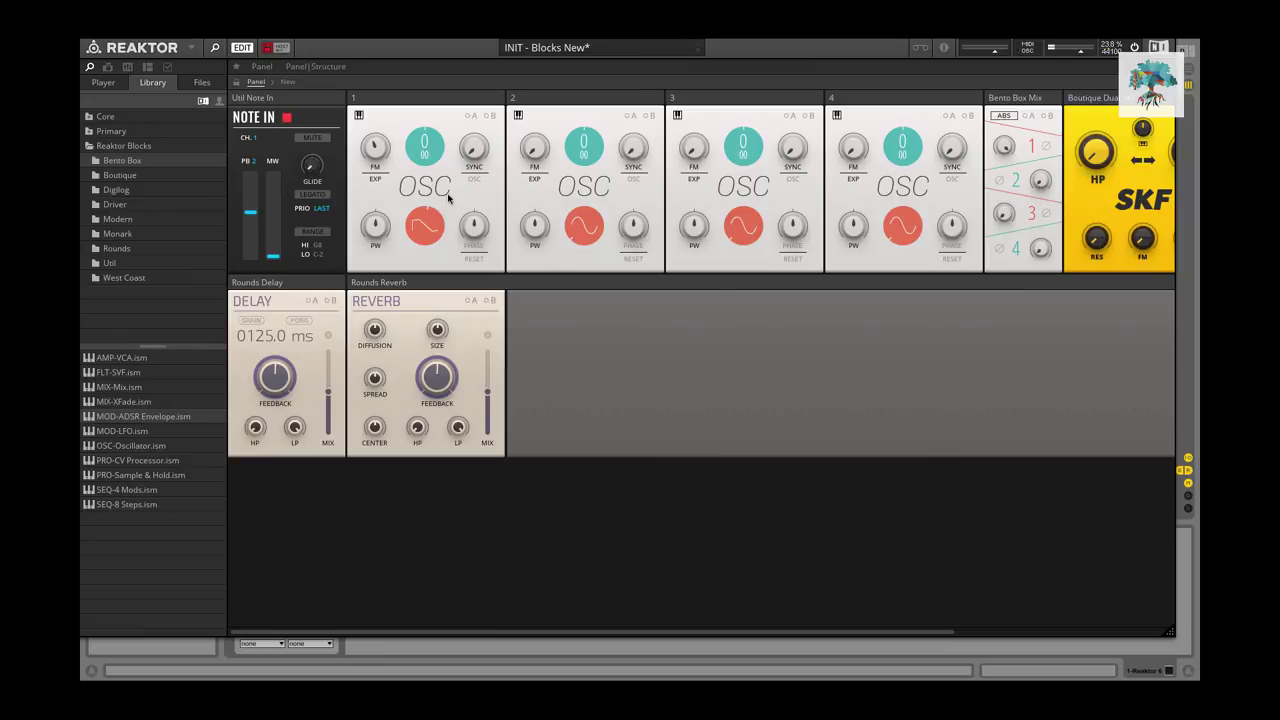
{"action": "key", "text": "XF86AudioRaiseVolume"}
{"action": "left_click_drag", "start_coordinate": [377, 148], "coordinate": [408, 67]}
{"action": "mouse_move", "coordinate": [390, 152]}
{"action": "left_mouse_down"}
{"action": "mouse_move", "coordinate": [388, 180]}
{"action": "mouse_move", "coordinate": [384, 157]}
{"action": "left_mouse_up"}
Raise the ADSR envelope's release and set the mixer's channel 2 level to 64.9.
{"action": "scroll", "coordinate": [383, 155], "scroll_direction": "right", "scroll_amount": 1}
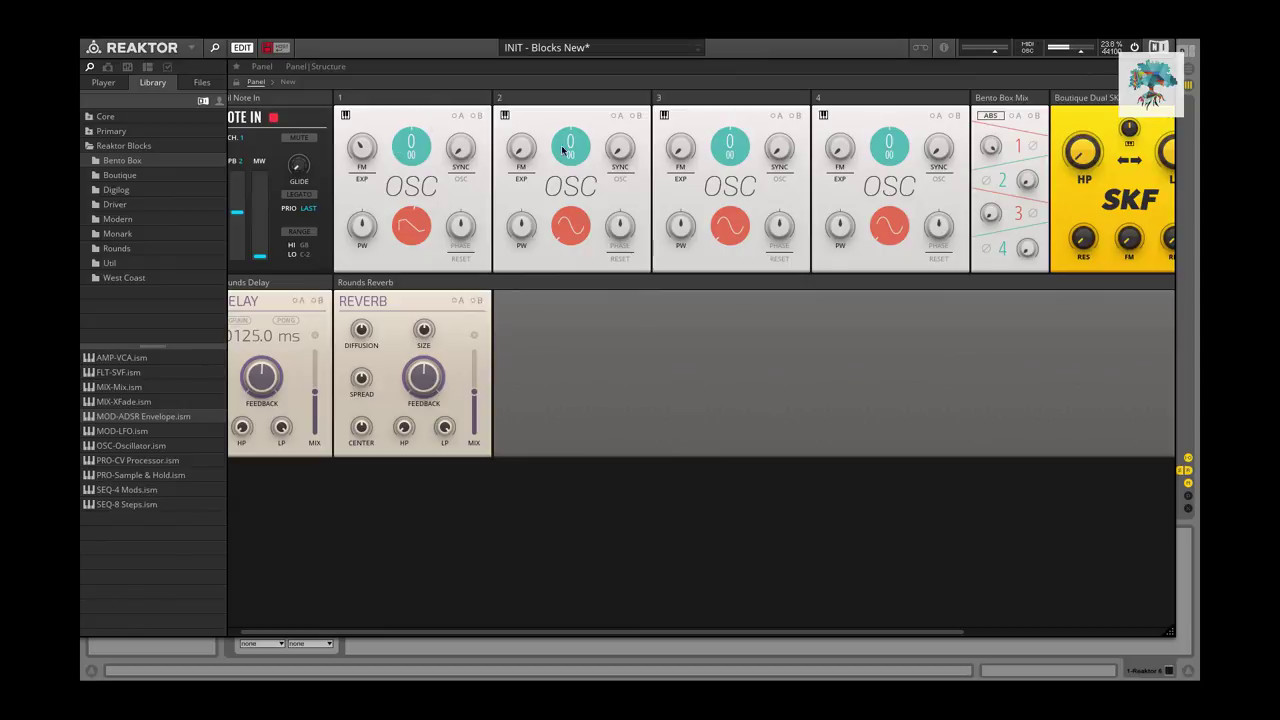
{"action": "scroll", "coordinate": [1024, 242], "scroll_direction": "right", "scroll_amount": 5}
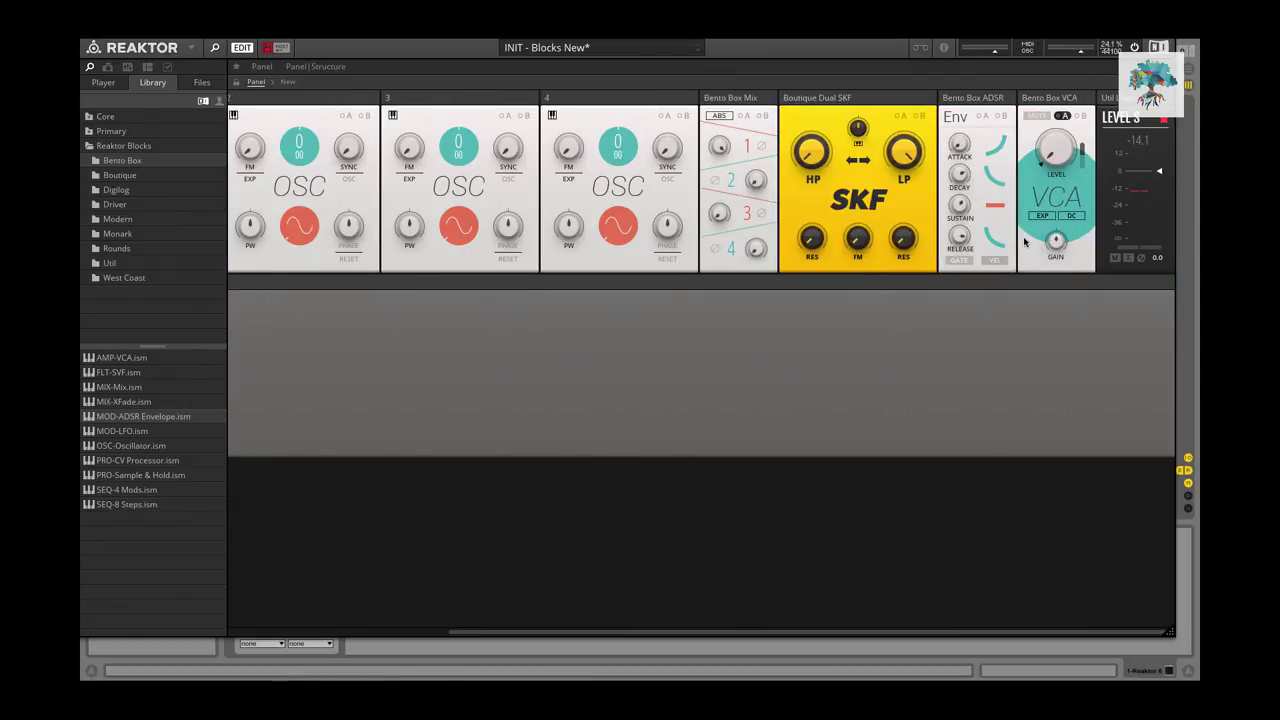
{"action": "mouse_move", "coordinate": [952, 244]}
{"action": "left_mouse_down"}
{"action": "mouse_move", "coordinate": [966, 276]}
{"action": "mouse_move", "coordinate": [968, 226]}
{"action": "left_mouse_up"}
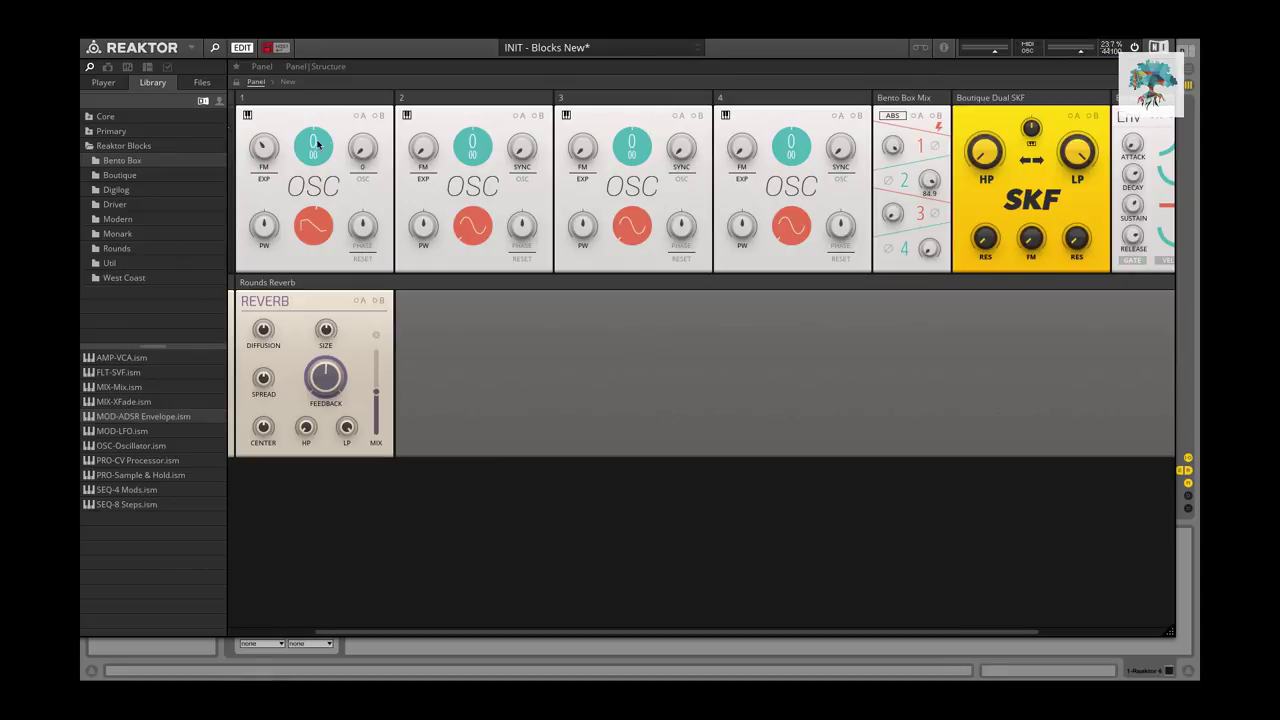
Tune oscillator 2 to 12 with a fine offset of -4, readjust its mixer level, and morph its waveform away from the sine.
{"action": "left_click_drag", "start_coordinate": [474, 145], "coordinate": [486, 121]}
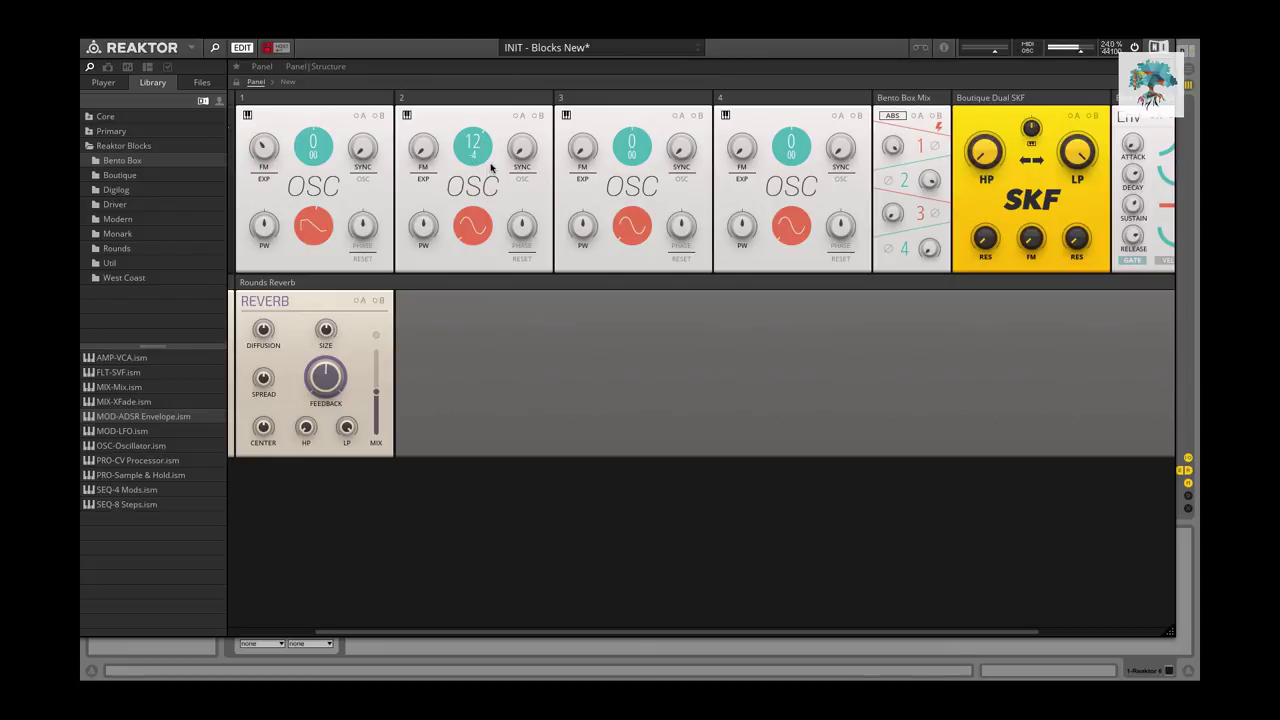
{"action": "left_click_drag", "start_coordinate": [932, 175], "coordinate": [938, 227]}
{"action": "left_click", "coordinate": [481, 238]}
Balance the FM amounts of oscillators 1 and 2 together with the level of mixer channel 1.
{"action": "left_click_drag", "start_coordinate": [431, 150], "coordinate": [437, 231]}
{"action": "left_click_drag", "start_coordinate": [424, 148], "coordinate": [428, 107]}
{"action": "left_click_drag", "start_coordinate": [902, 157], "coordinate": [902, 97]}
{"action": "left_click_drag", "start_coordinate": [429, 154], "coordinate": [426, 203]}
{"action": "left_click_drag", "start_coordinate": [264, 147], "coordinate": [268, 205]}
{"action": "left_click_drag", "start_coordinate": [423, 147], "coordinate": [424, 127]}
Tune oscillator 3 to -12 with a fine offset of -4, and adjust its FM amount and mixer channel 3 level.
{"action": "left_click_drag", "start_coordinate": [645, 150], "coordinate": [646, 92]}
{"action": "left_click_drag", "start_coordinate": [893, 224], "coordinate": [891, 175]}
{"action": "left_click_drag", "start_coordinate": [892, 210], "coordinate": [906, 142]}
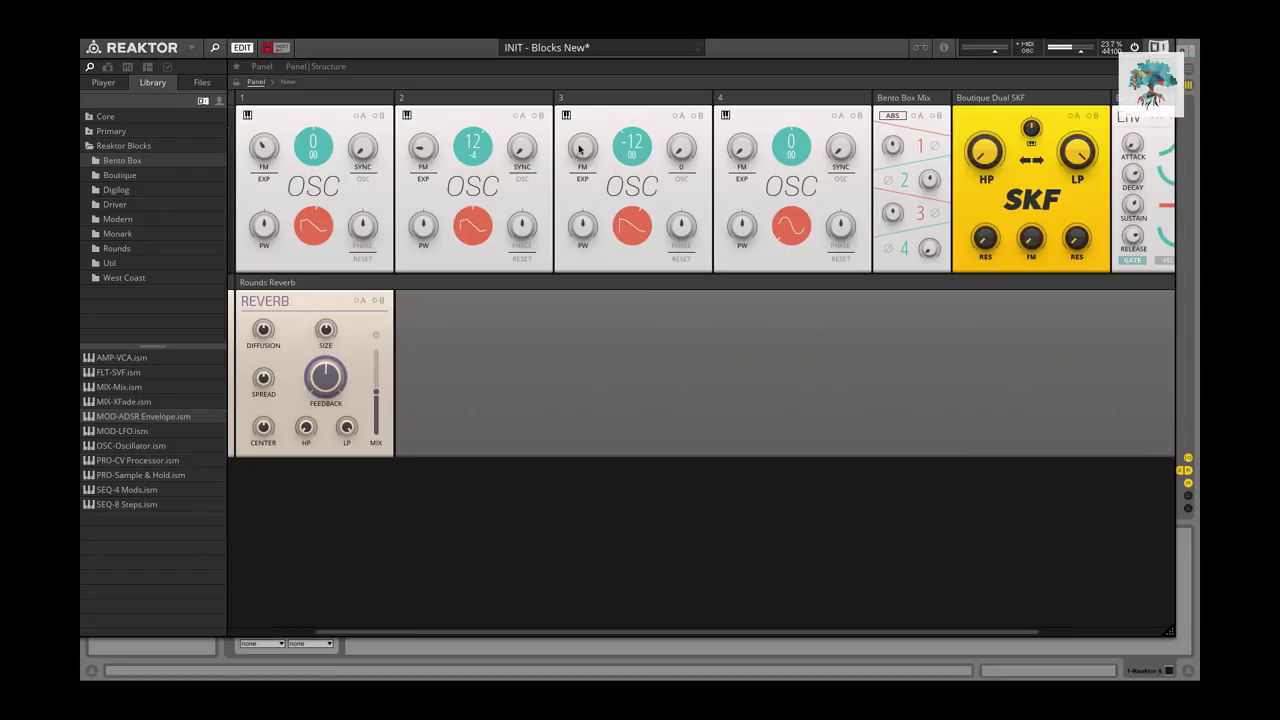
{"action": "left_click_drag", "start_coordinate": [630, 160], "coordinate": [597, 90]}
{"action": "left_click_drag", "start_coordinate": [582, 137], "coordinate": [590, 109]}
{"action": "left_click_drag", "start_coordinate": [893, 210], "coordinate": [890, 216]}
Change oscillator 4's waveform to a square, and adjust its FM amount and mixer channel 4 level.
{"action": "left_click", "coordinate": [797, 221]}
{"action": "left_click_drag", "start_coordinate": [743, 218], "coordinate": [744, 283]}
{"action": "left_click_drag", "start_coordinate": [744, 108], "coordinate": [746, 67]}
{"action": "left_click", "coordinate": [889, 249]}
{"action": "left_click_drag", "start_coordinate": [930, 253], "coordinate": [930, 250]}
Try different pitch offsets on oscillator 4 and reset its pitch to 0.
{"action": "left_click_drag", "start_coordinate": [795, 152], "coordinate": [800, 90]}
{"action": "left_click_drag", "start_coordinate": [791, 158], "coordinate": [745, 122]}
{"action": "left_click_drag", "start_coordinate": [791, 144], "coordinate": [806, 48]}
{"action": "double_click", "coordinate": [795, 145]}
Raise the SKF filter's low-pass resonance and lower its low-pass cutoff to 1.27 kHz.
{"action": "scroll", "coordinate": [650, 230], "scroll_direction": "left", "scroll_amount": 3}
{"action": "scroll", "coordinate": [668, 232], "scroll_direction": "right", "scroll_amount": 5}
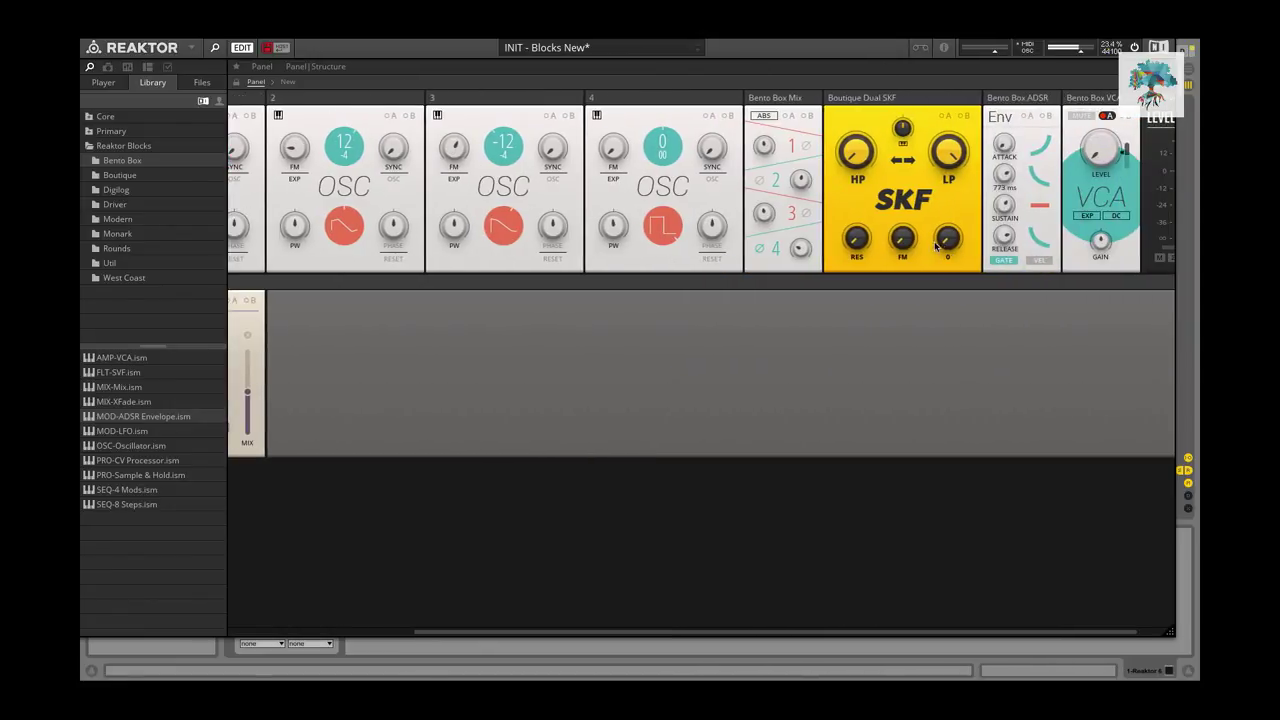
{"action": "left_click_drag", "start_coordinate": [954, 234], "coordinate": [970, 106]}
{"action": "left_click_drag", "start_coordinate": [950, 149], "coordinate": [950, 224]}
{"action": "left_click_drag", "start_coordinate": [940, 148], "coordinate": [943, 179]}
{"action": "left_click_drag", "start_coordinate": [948, 240], "coordinate": [949, 231]}
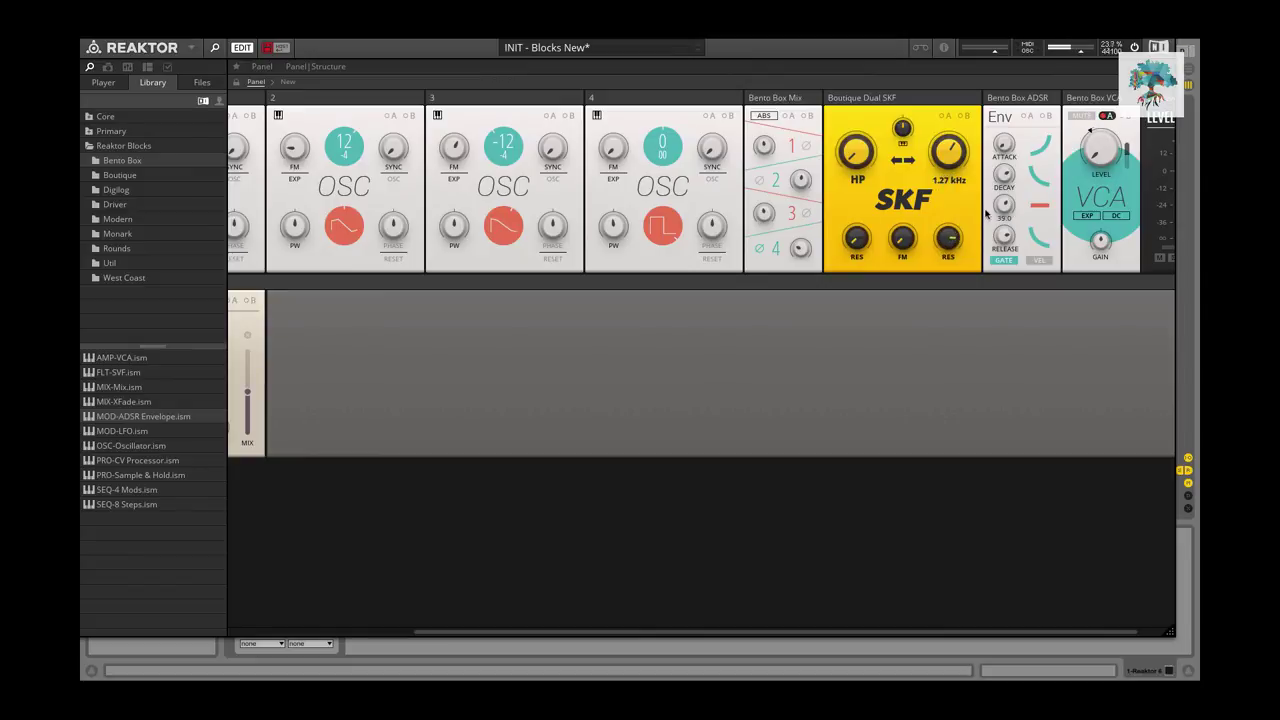
Raise the ADSR's sustain and sweep the SKF's low-pass cutoff down to 691 Hz and back up.
{"action": "left_click_drag", "start_coordinate": [1006, 202], "coordinate": [1011, 131]}
{"action": "left_click_drag", "start_coordinate": [954, 163], "coordinate": [952, 143]}
{"action": "left_click_drag", "start_coordinate": [949, 163], "coordinate": [947, 263]}
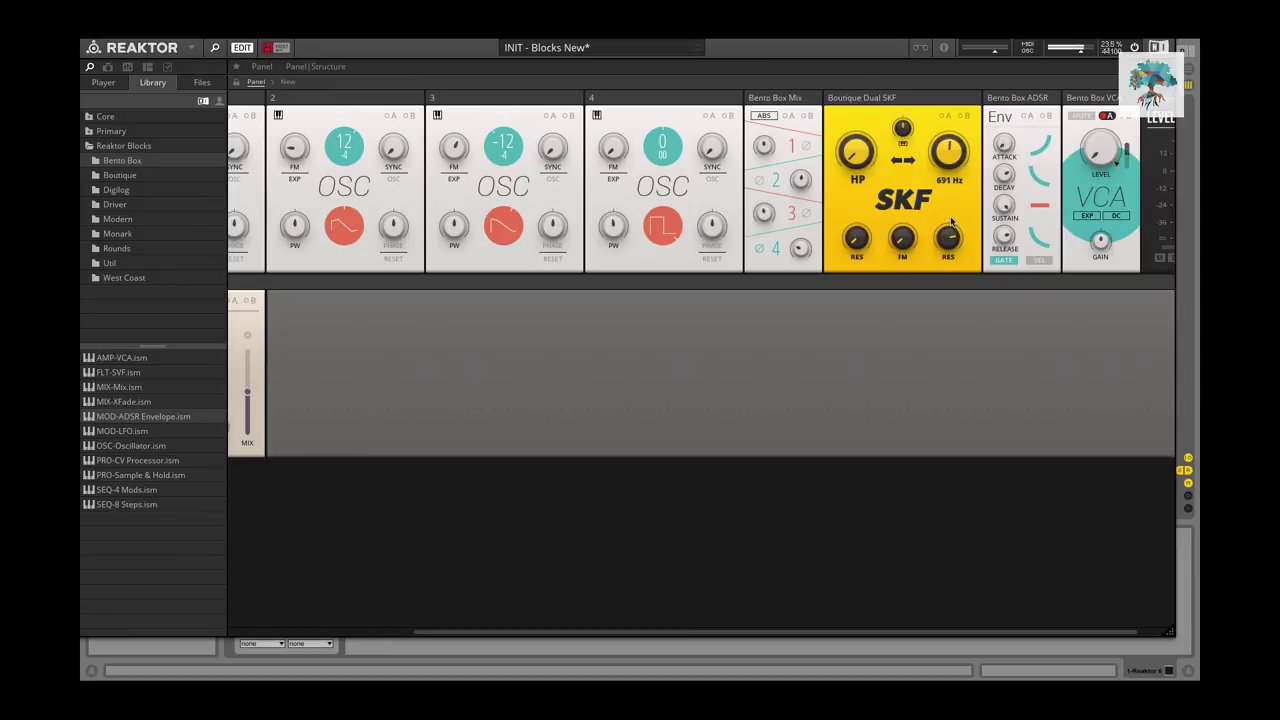
{"action": "left_click_drag", "start_coordinate": [952, 208], "coordinate": [953, 204]}
{"action": "left_click_drag", "start_coordinate": [954, 168], "coordinate": [954, 160]}
Open the structure, make room in front of the Util Level Stereo block, and move the VCA below the SKF filter.
{"action": "double_click", "coordinate": [581, 486]}
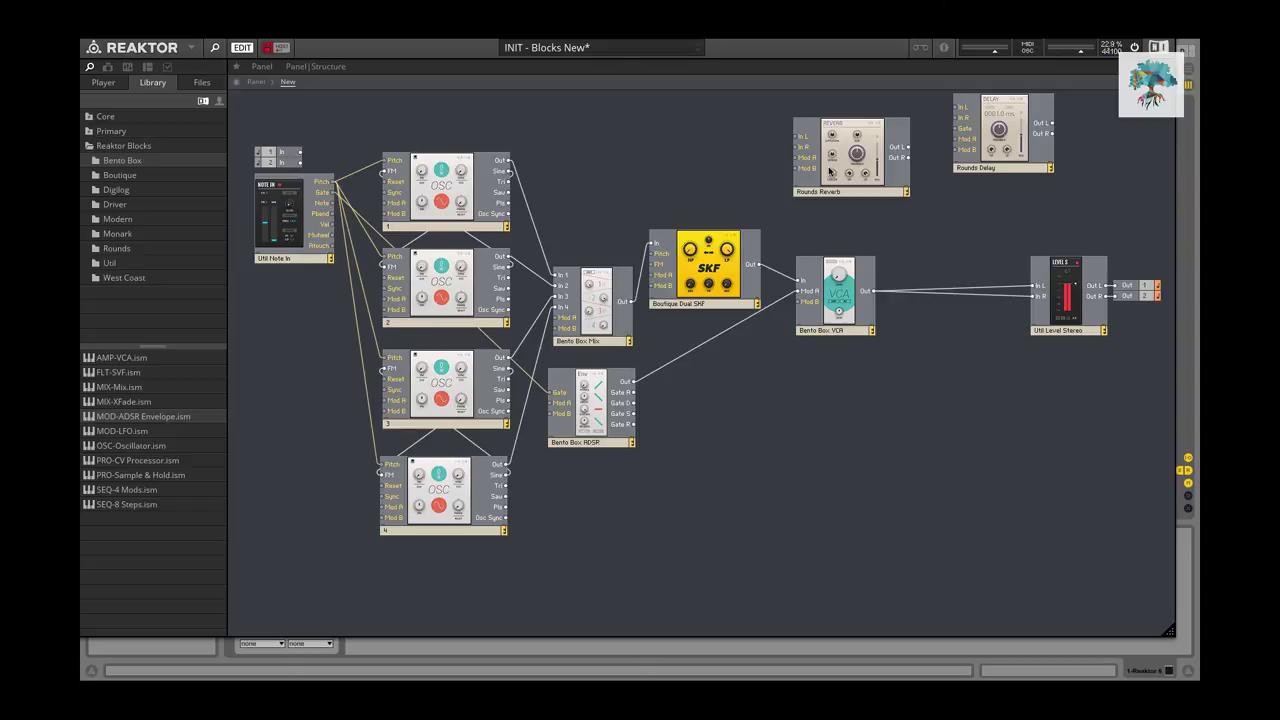
{"action": "left_click_drag", "start_coordinate": [1062, 318], "coordinate": [1112, 297]}
{"action": "left_click_drag", "start_coordinate": [862, 187], "coordinate": [974, 321]}
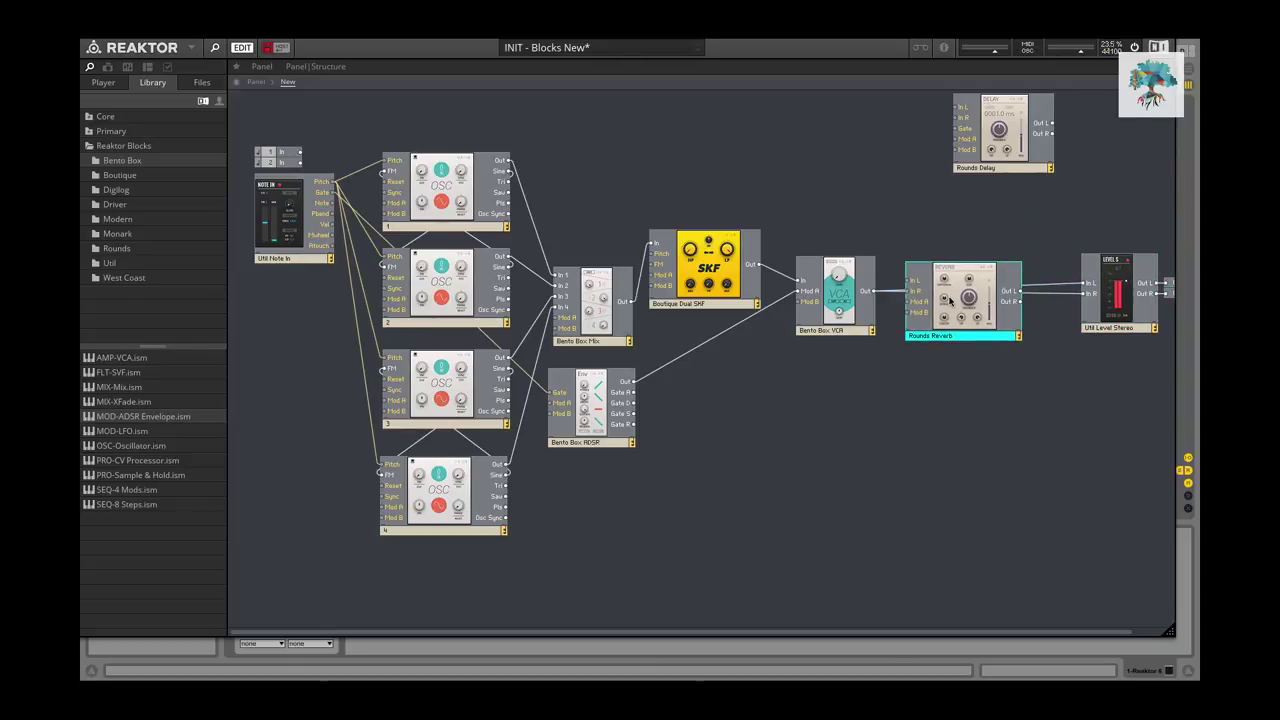
{"action": "left_click", "coordinate": [854, 353]}
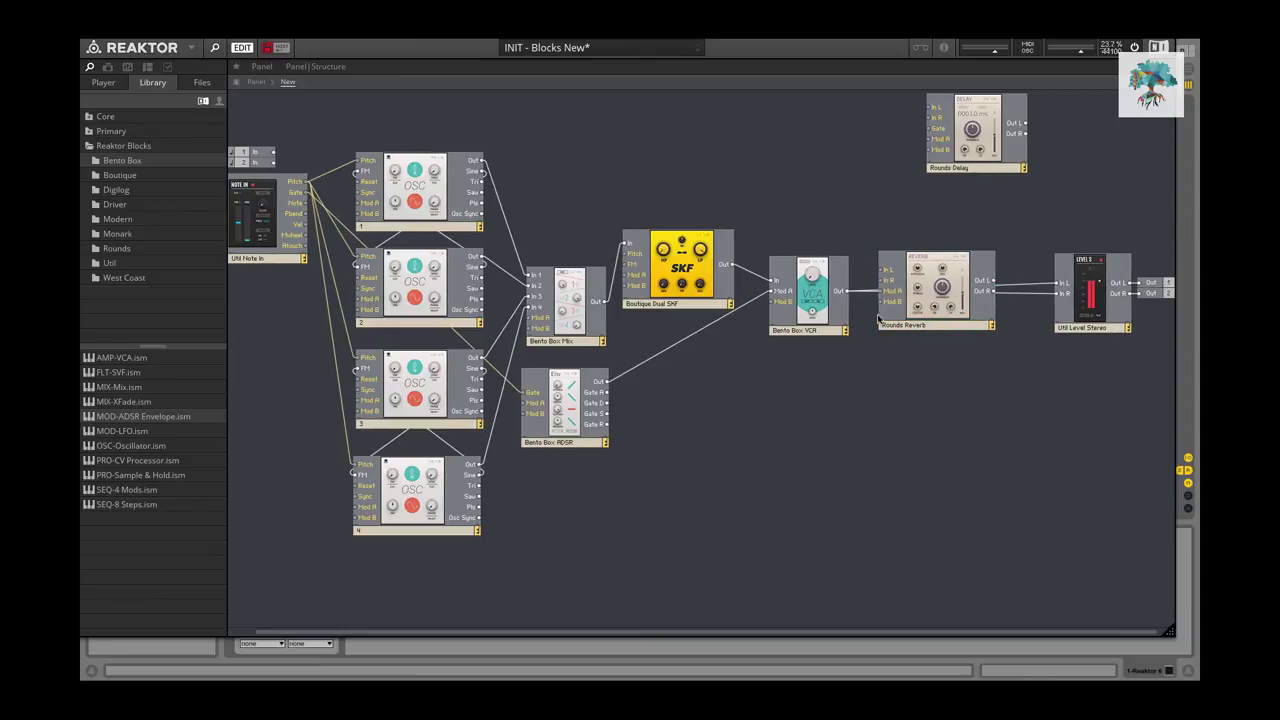
{"action": "left_click_drag", "start_coordinate": [826, 290], "coordinate": [690, 363]}
Place the Rounds Delay between the VCA and the Level Stereo block, and set the Rounds Reverb aside above it.
{"action": "left_click_drag", "start_coordinate": [936, 298], "coordinate": [815, 327]}
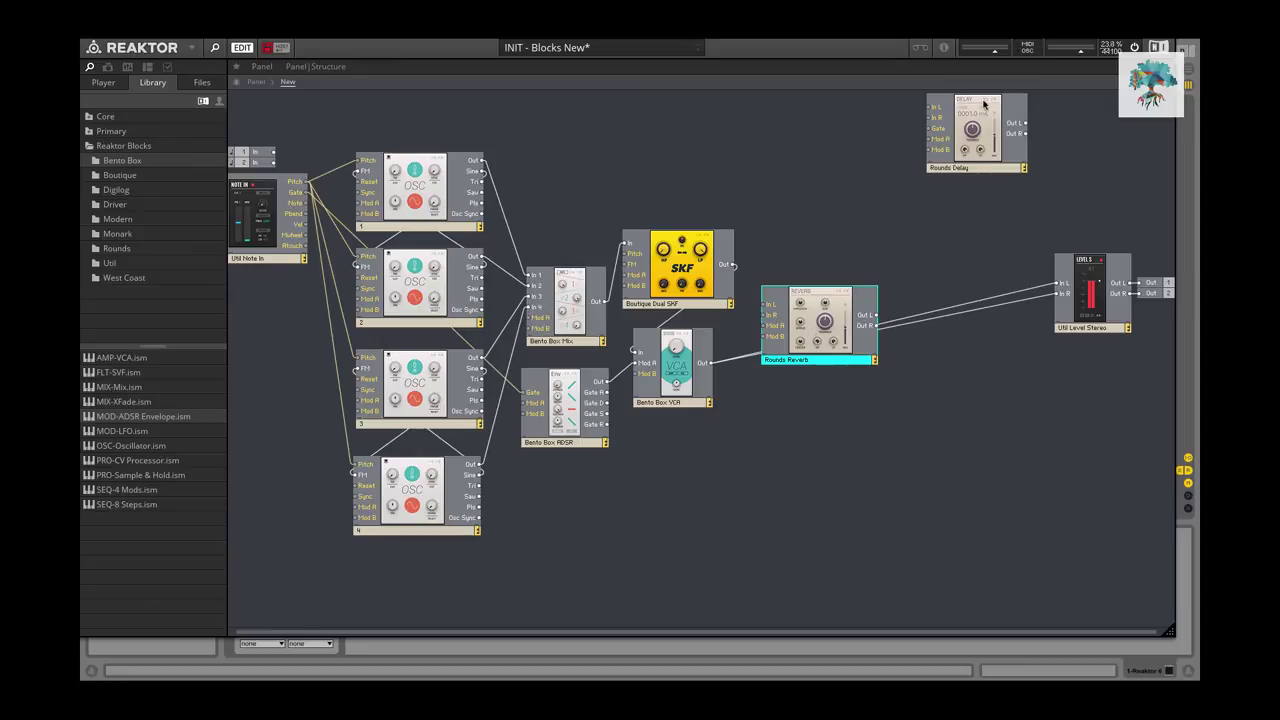
{"action": "left_click_drag", "start_coordinate": [983, 100], "coordinate": [962, 268]}
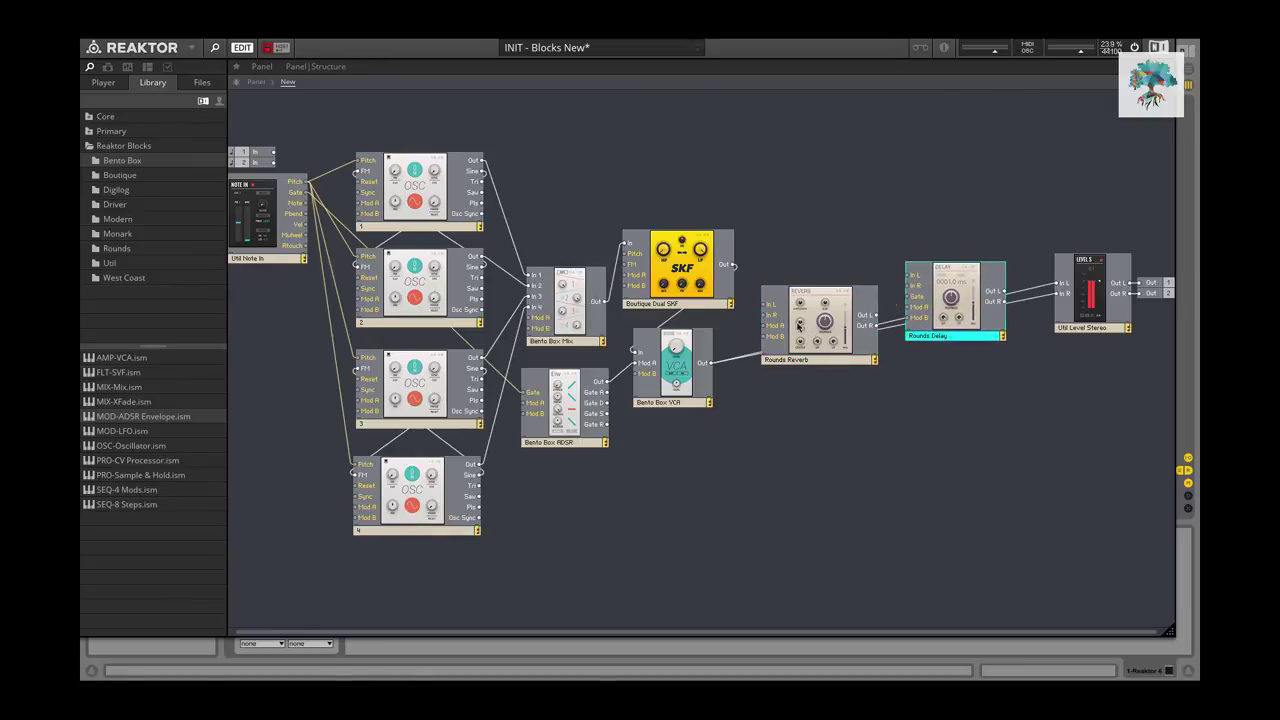
{"action": "left_click_drag", "start_coordinate": [798, 327], "coordinate": [870, 172]}
{"action": "left_click_drag", "start_coordinate": [911, 338], "coordinate": [827, 353]}
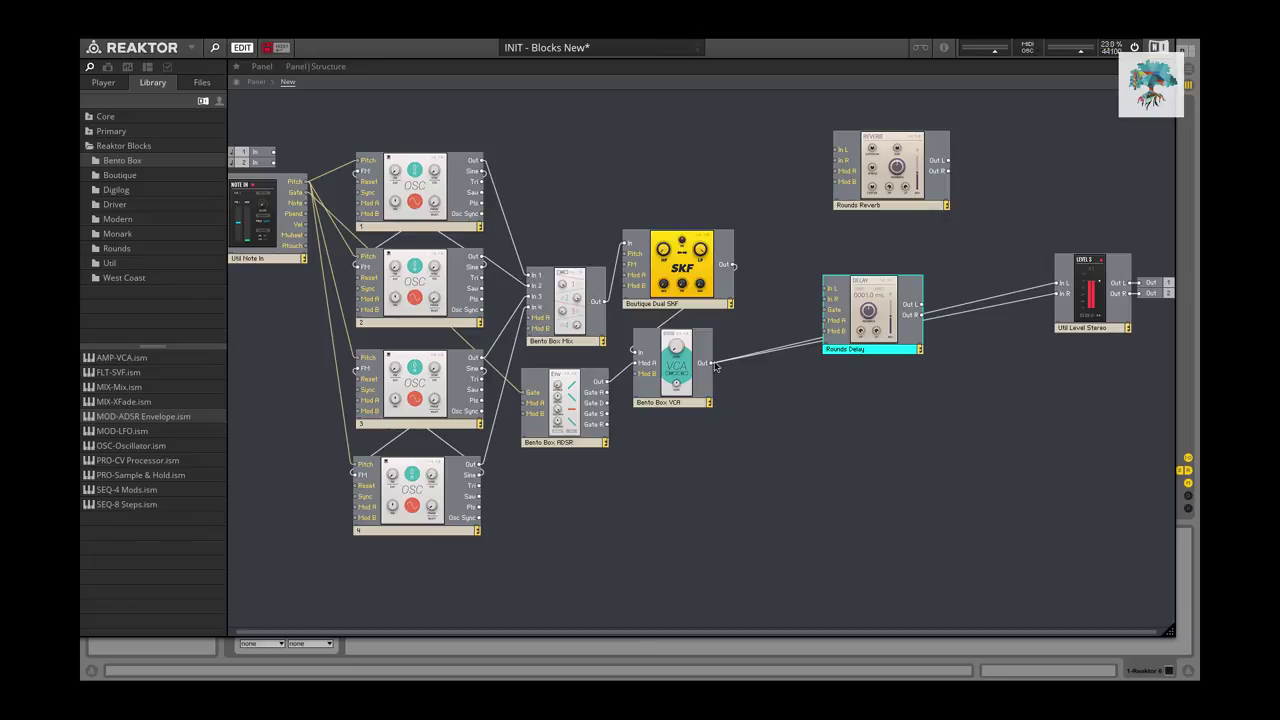
Wire the VCA output to both delay inputs, and the delay's Out L and Out R to the Level Stereo's In L and In R.
{"action": "left_click_drag", "start_coordinate": [711, 362], "coordinate": [826, 289]}
{"action": "left_click_drag", "start_coordinate": [707, 365], "coordinate": [828, 299]}
{"action": "left_click_drag", "start_coordinate": [921, 305], "coordinate": [1059, 284]}
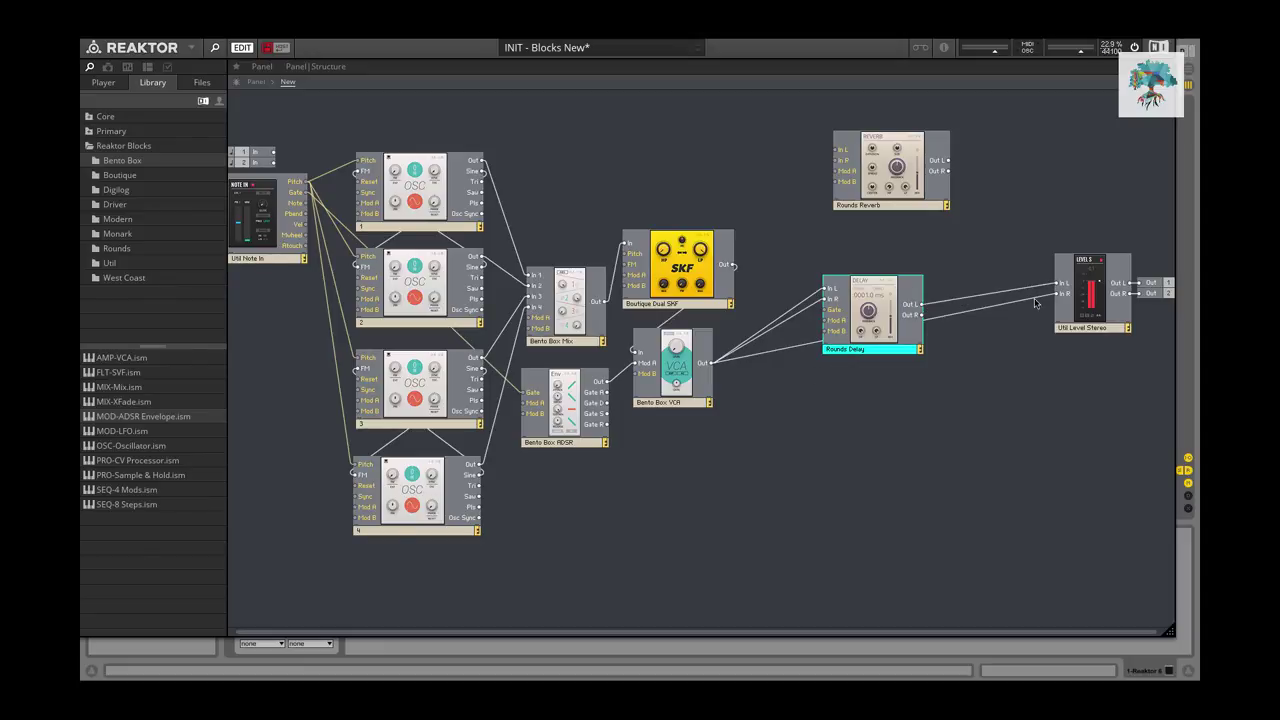
{"action": "left_click_drag", "start_coordinate": [921, 316], "coordinate": [1062, 294]}
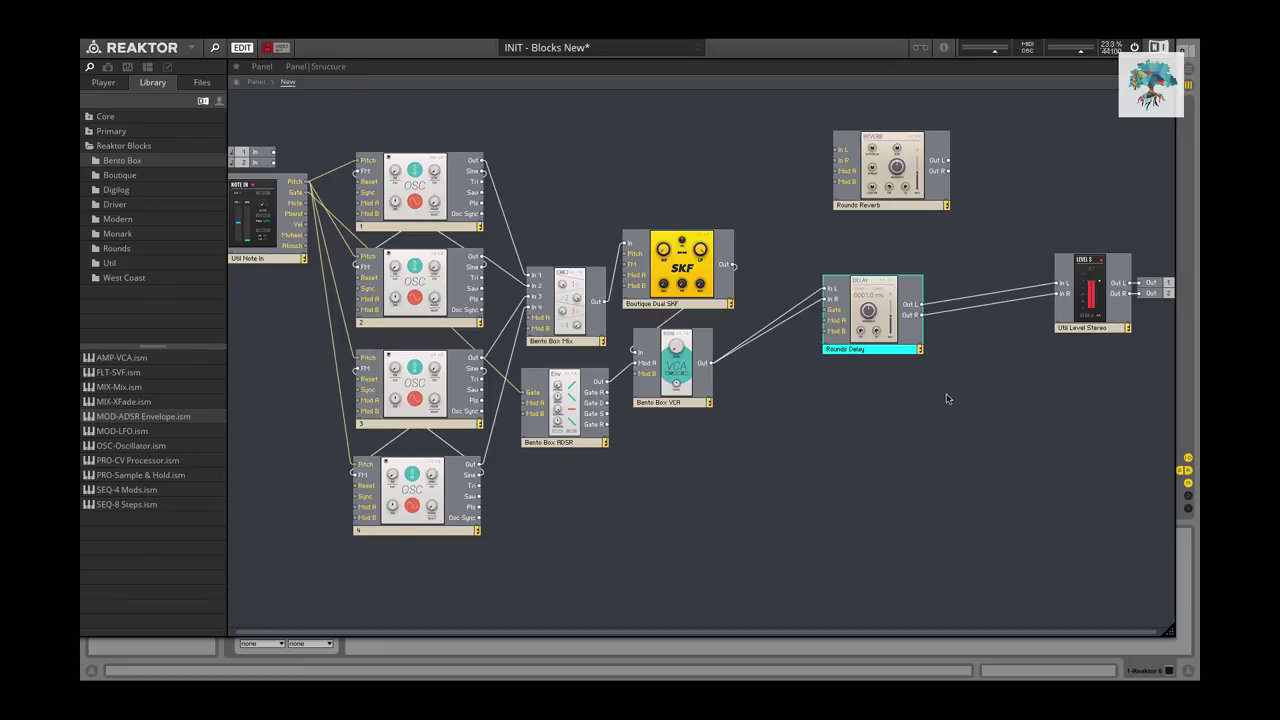
{"action": "left_click", "coordinate": [922, 19]}
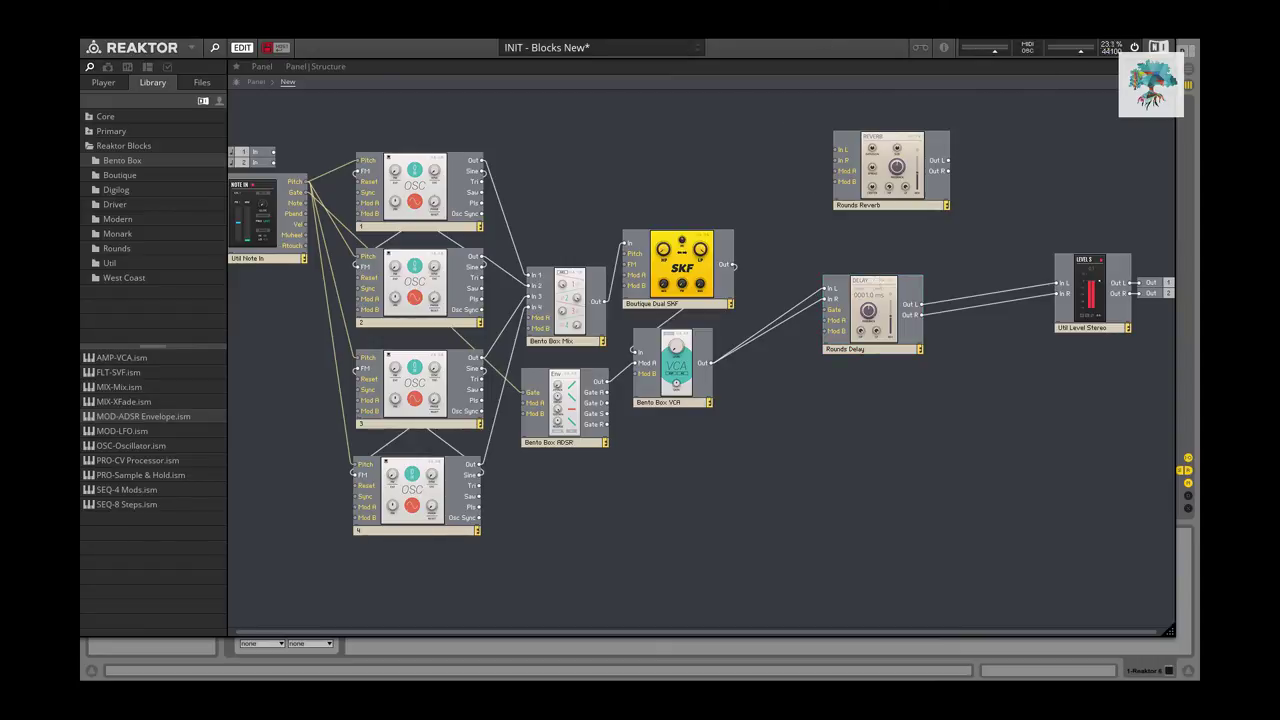
{"action": "left_click", "coordinate": [922, 19]}
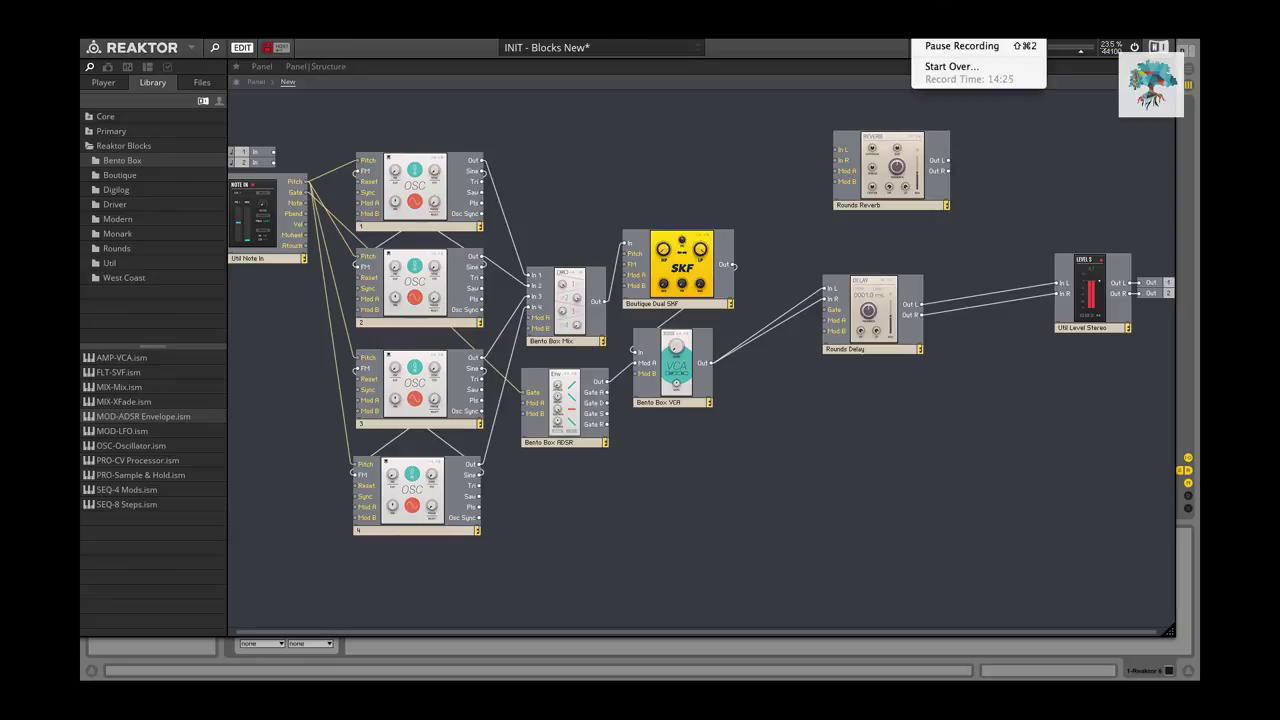
{"action": "left_click", "coordinate": [980, 47]}
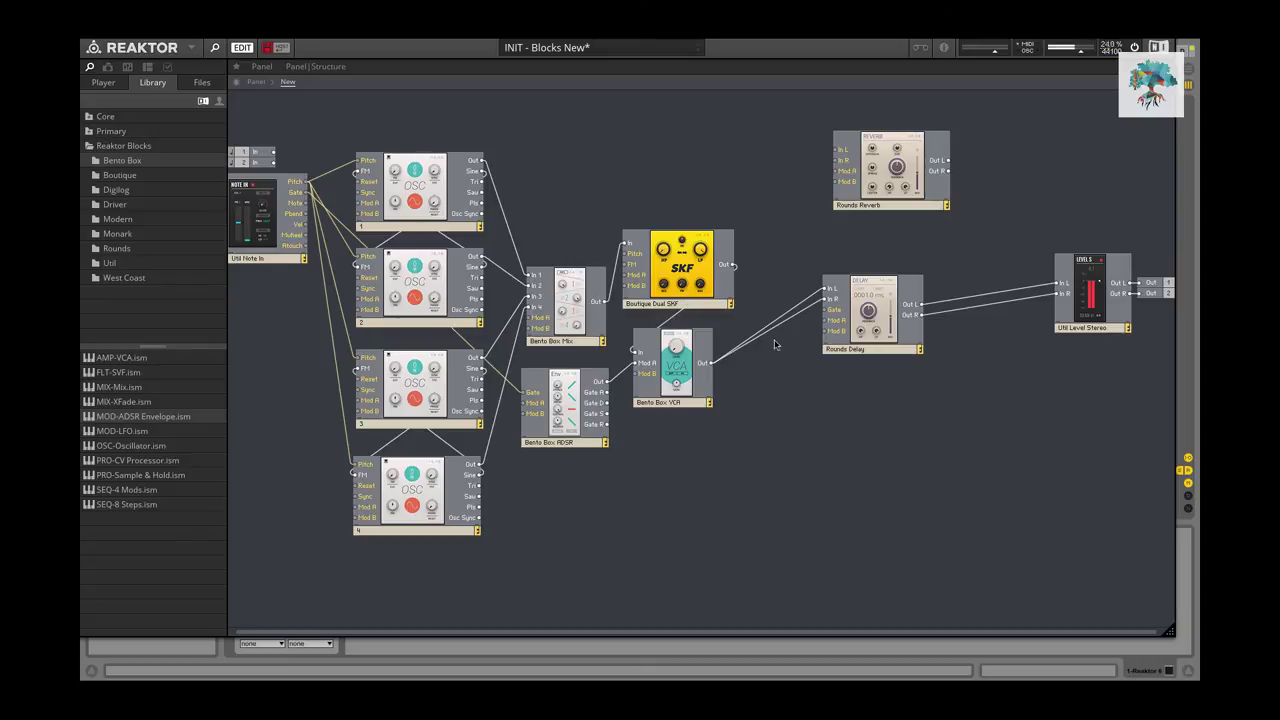
Return to the panel and move the Rounds Delay between the Bento Box VCA and the Util Level Stereo block.
{"action": "double_click", "coordinate": [852, 398]}
{"action": "scroll", "coordinate": [321, 308], "scroll_direction": "left", "scroll_amount": 5}
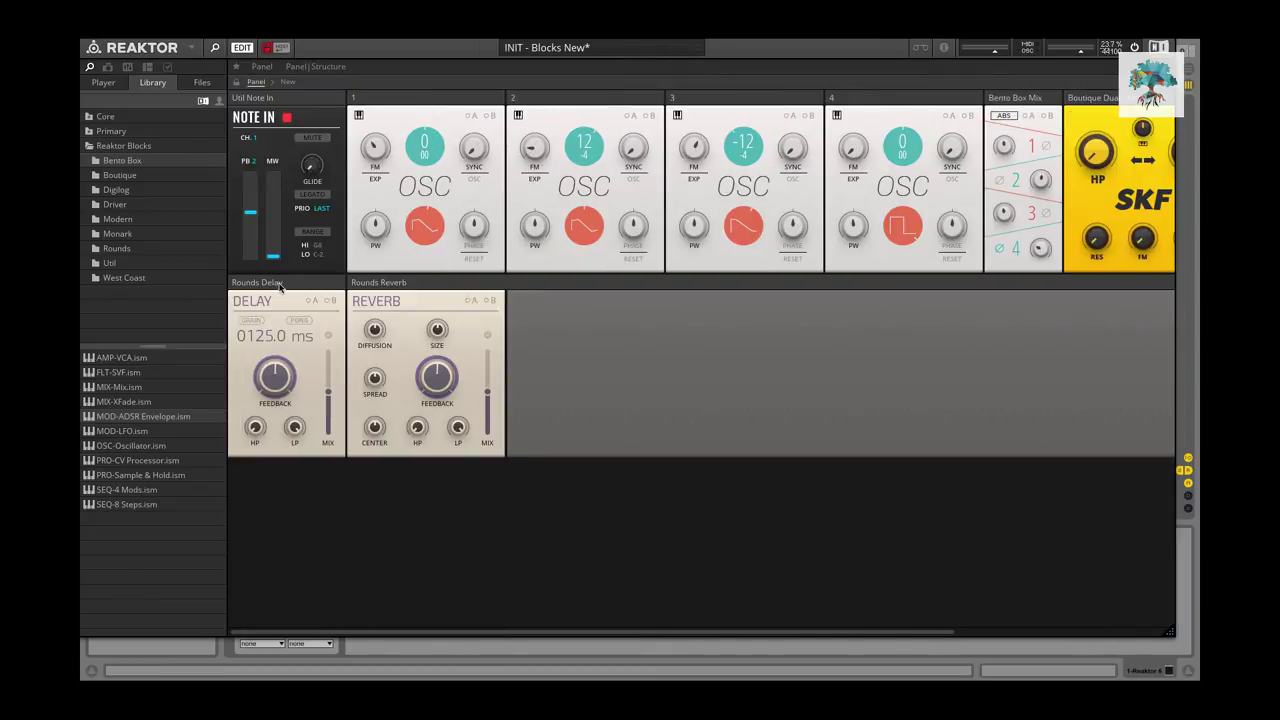
{"action": "left_click_drag", "start_coordinate": [273, 284], "coordinate": [1173, 115]}
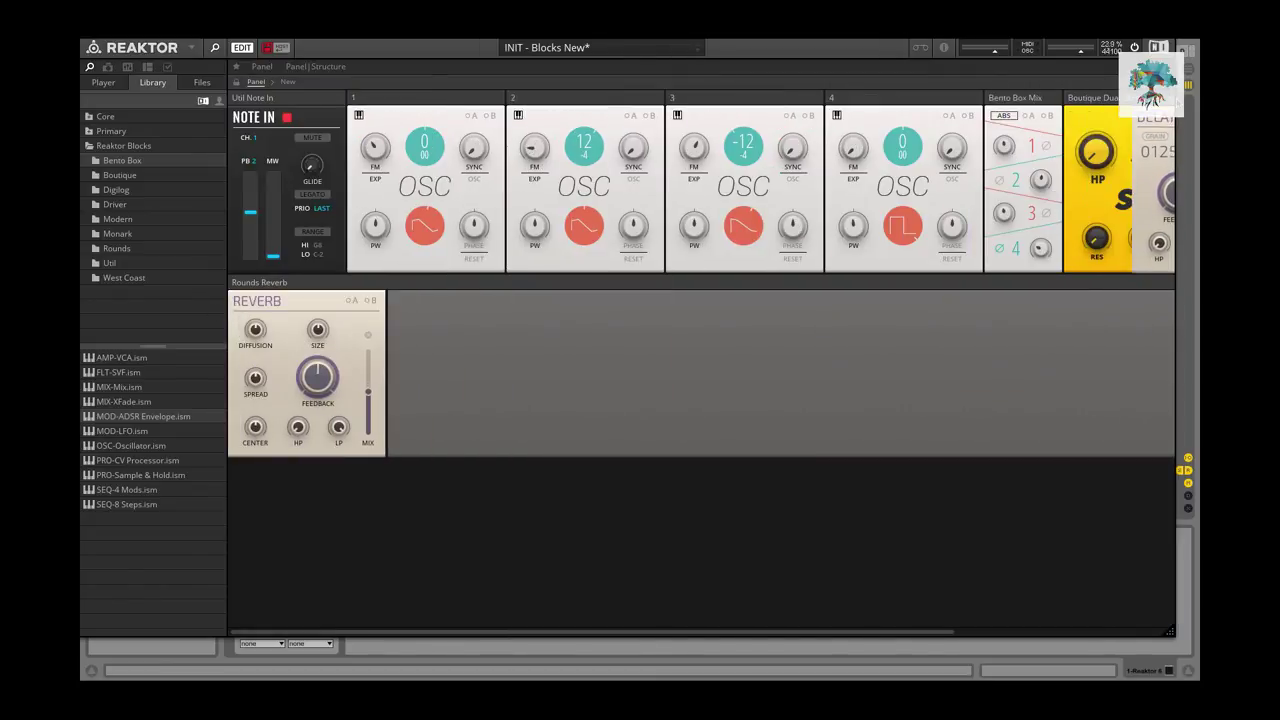
{"action": "scroll", "coordinate": [1062, 138], "scroll_direction": "right", "scroll_amount": 5}
{"action": "scroll", "coordinate": [1062, 137], "scroll_direction": "right", "scroll_amount": 2}
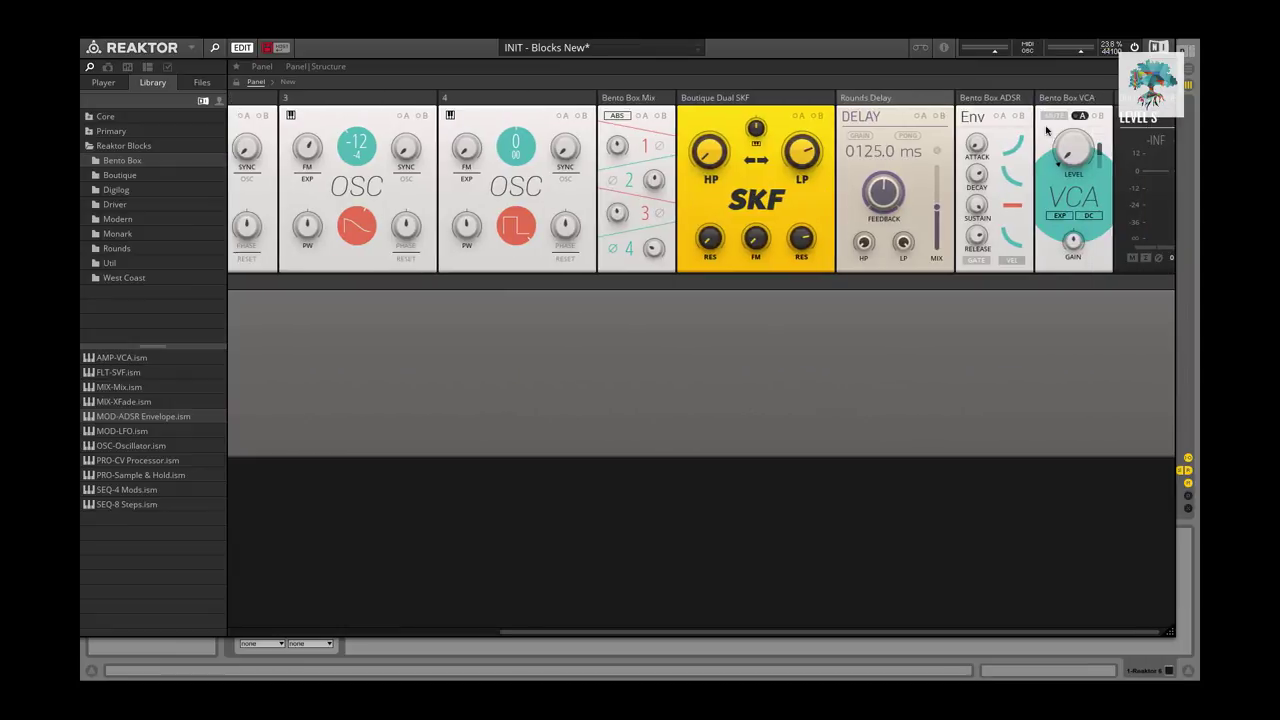
{"action": "left_click_drag", "start_coordinate": [916, 100], "coordinate": [972, 100]}
{"action": "scroll", "coordinate": [994, 124], "scroll_direction": "right", "scroll_amount": 1}
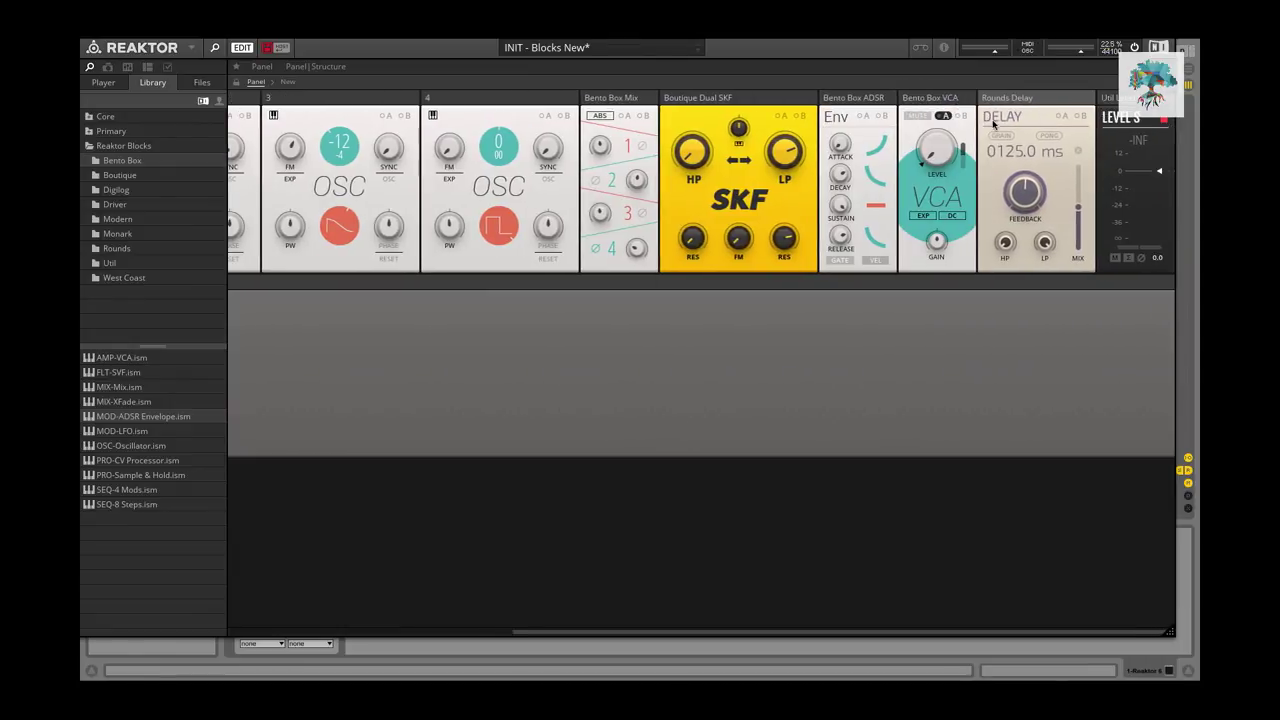
{"action": "scroll", "coordinate": [414, 200], "scroll_direction": "left", "scroll_amount": 6}
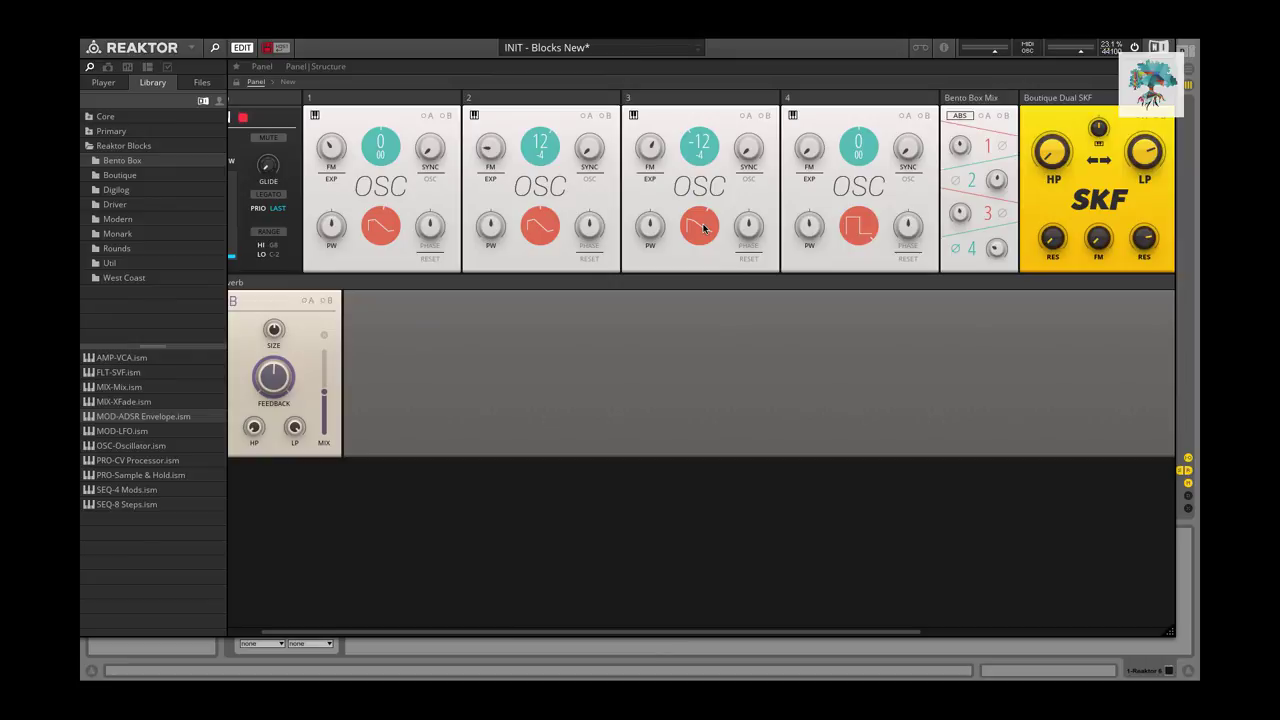
{"action": "scroll", "coordinate": [703, 228], "scroll_direction": "right", "scroll_amount": 3}
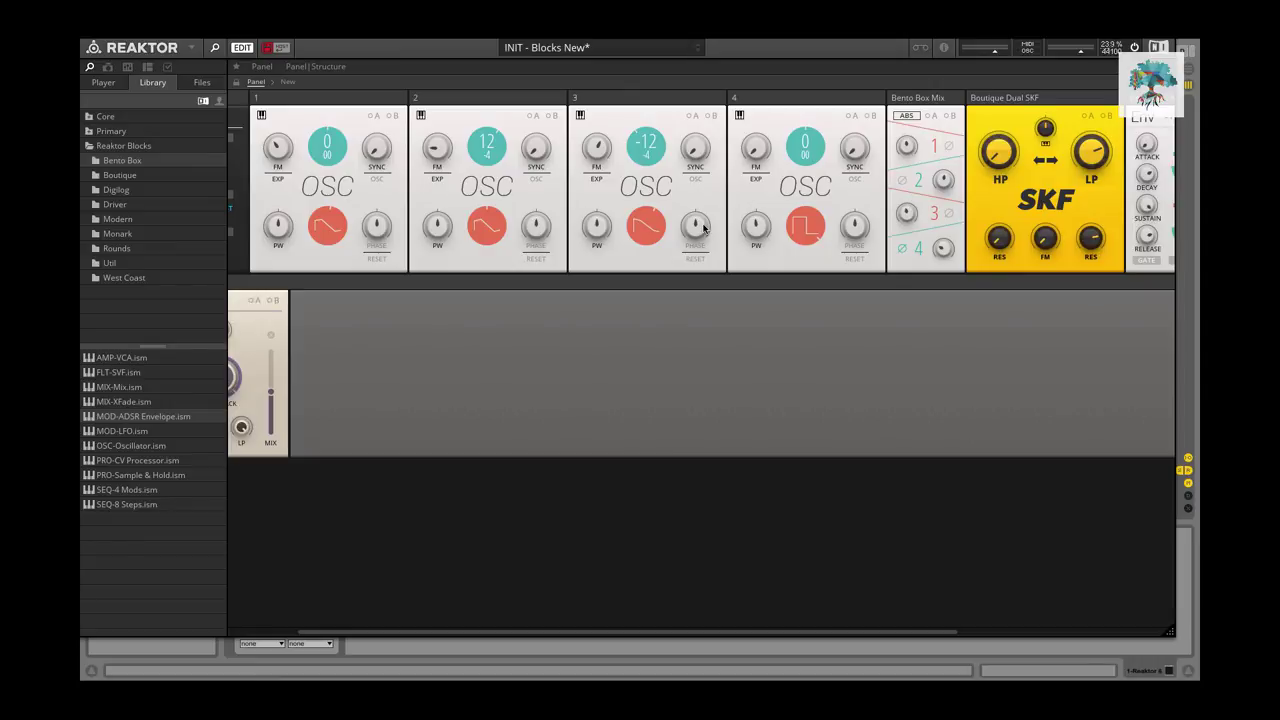
Turn the Rounds Delay's mix fully down and shorten its delay time to 1.0 ms.
{"action": "scroll", "coordinate": [793, 260], "scroll_direction": "right", "scroll_amount": 5}
{"action": "scroll", "coordinate": [793, 261], "scroll_direction": "left", "scroll_amount": 7}
{"action": "scroll", "coordinate": [790, 263], "scroll_direction": "right", "scroll_amount": 6}
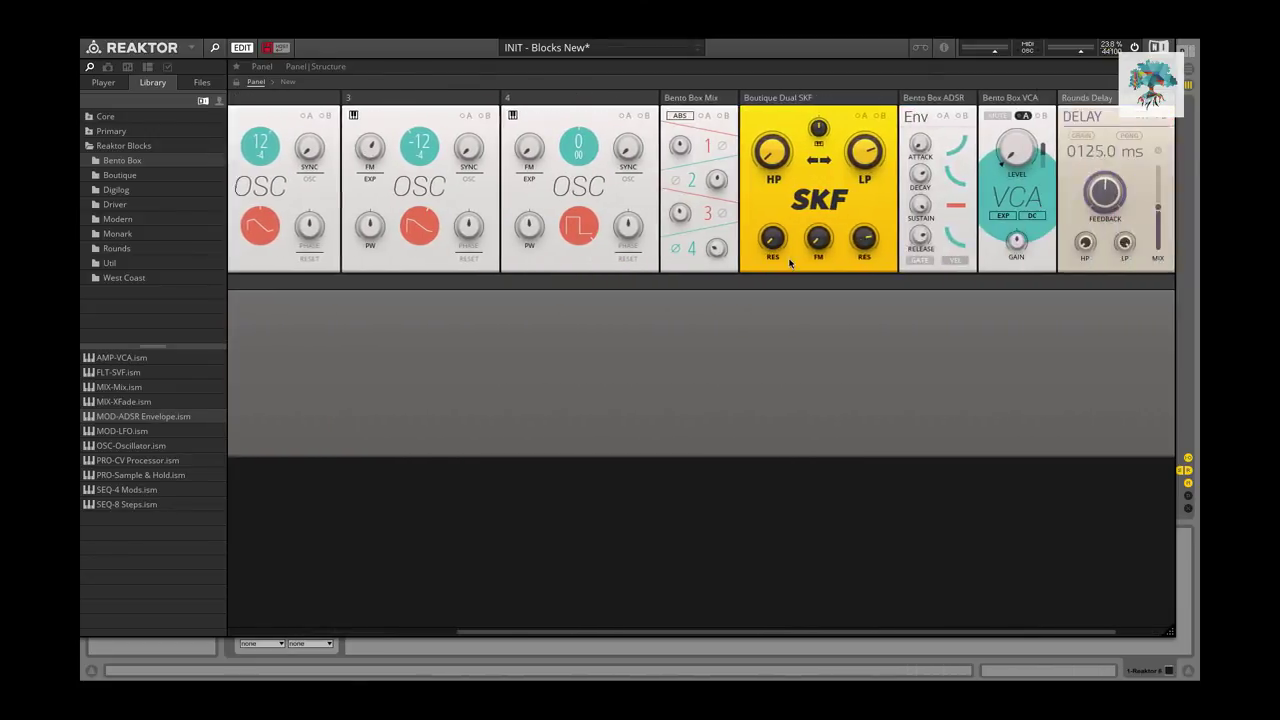
{"action": "scroll", "coordinate": [790, 263], "scroll_direction": "right", "scroll_amount": 2}
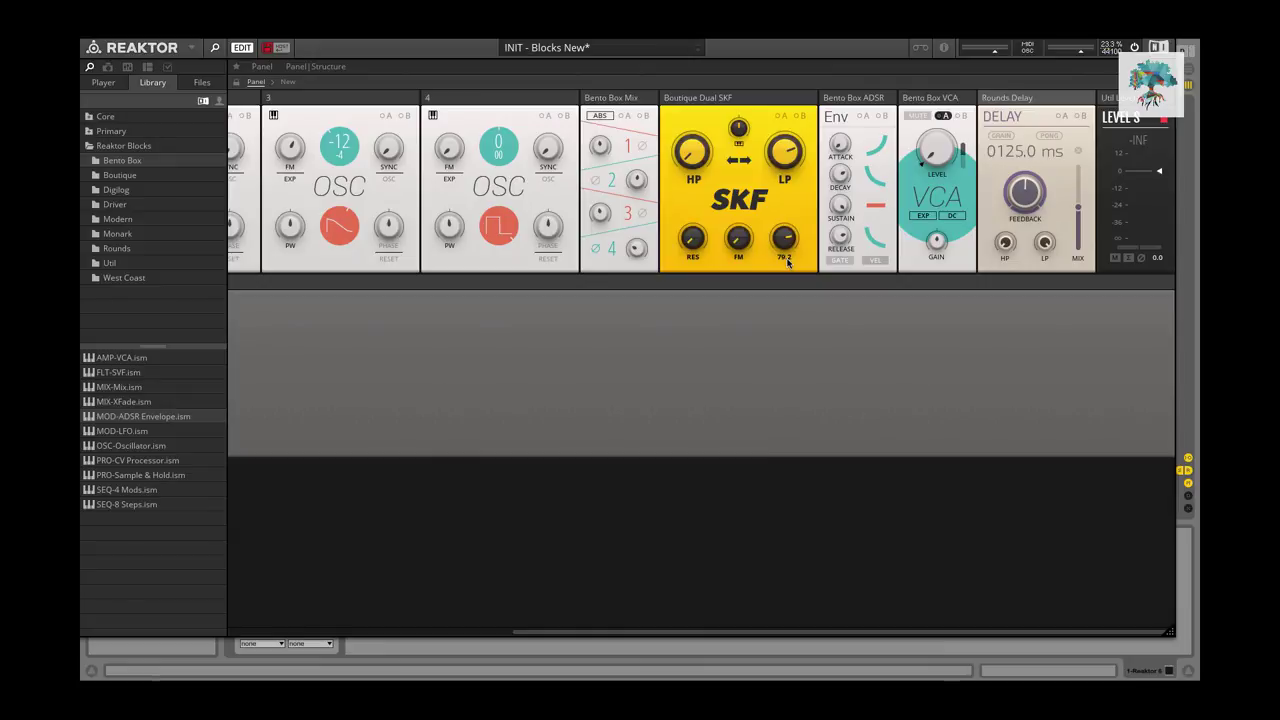
{"action": "mouse_move", "coordinate": [1012, 197]}
{"action": "mouse_move", "coordinate": [1080, 246]}
{"action": "left_click_drag", "start_coordinate": [1080, 246], "coordinate": [1082, 362]}
{"action": "left_click_drag", "start_coordinate": [1025, 188], "coordinate": [1004, 255]}
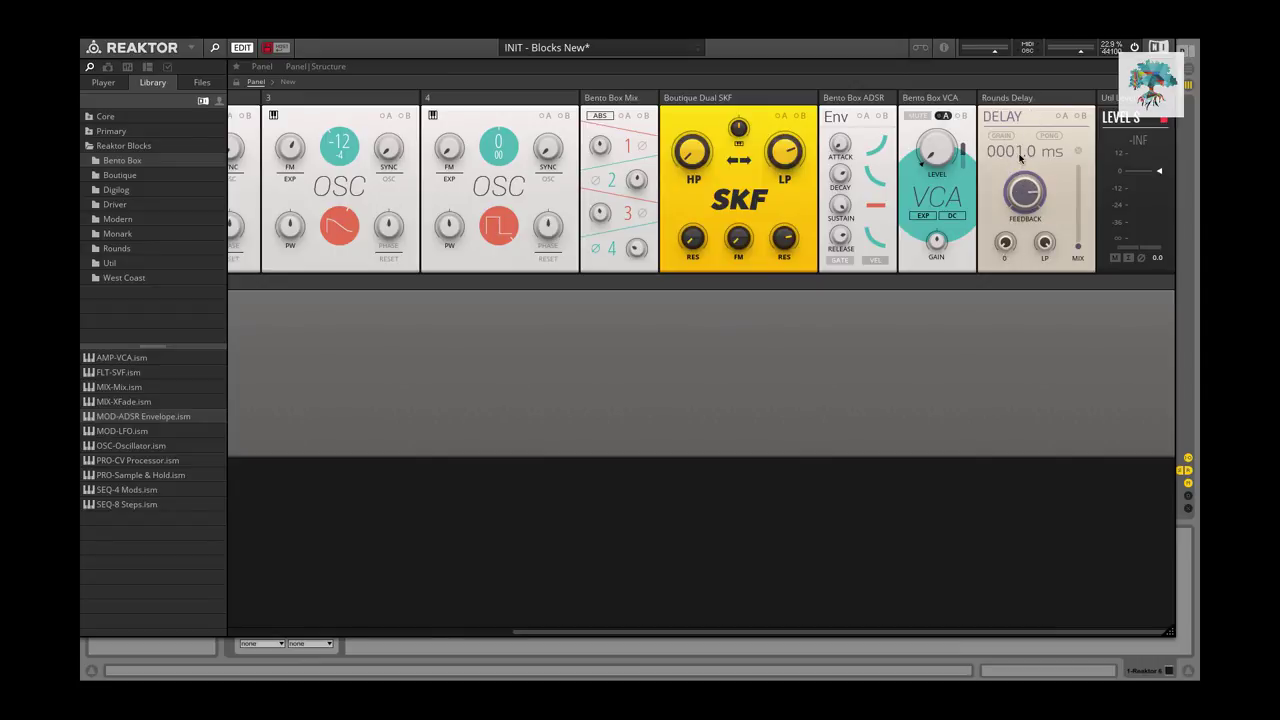
Set the Rounds Delay's time to 2.0 ms with high feedback and a low mix while auditioning the sound.
{"action": "mouse_move", "coordinate": [1021, 149]}
{"action": "left_mouse_down"}
{"action": "mouse_move", "coordinate": [1025, 97]}
{"action": "mouse_move", "coordinate": [1018, 153]}
{"action": "left_mouse_up"}
{"action": "left_click_drag", "start_coordinate": [1077, 253], "coordinate": [1028, 185]}
{"action": "left_click_drag", "start_coordinate": [1078, 220], "coordinate": [1079, 259]}
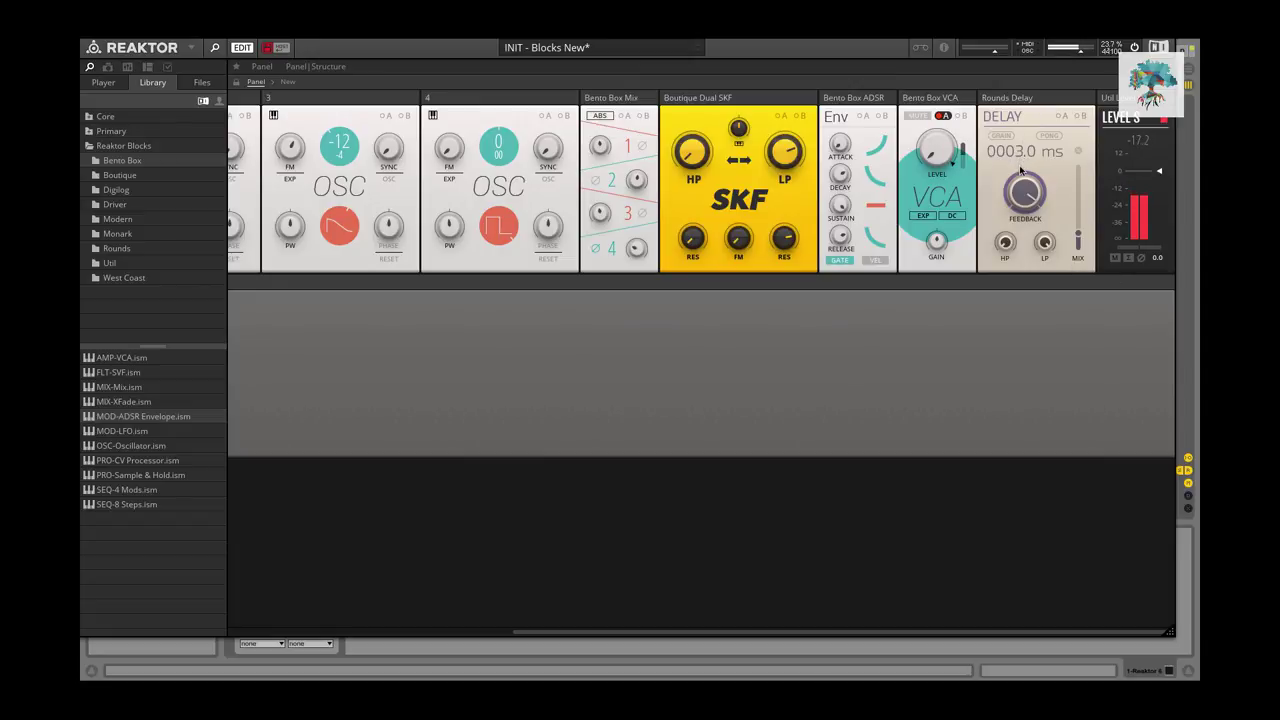
{"action": "mouse_move", "coordinate": [1020, 171]}
{"action": "left_mouse_down"}
{"action": "mouse_move", "coordinate": [1021, 186]}
{"action": "mouse_move", "coordinate": [1022, 172]}
{"action": "left_mouse_up"}
{"action": "left_click_drag", "start_coordinate": [1079, 246], "coordinate": [1079, 247]}
{"action": "mouse_move", "coordinate": [1025, 195]}
{"action": "left_mouse_down"}
{"action": "mouse_move", "coordinate": [1030, 246]}
{"action": "mouse_move", "coordinate": [1030, 211]}
{"action": "left_mouse_up"}
Sweep the SKF filter's LP cutoff down and back up while fine-tuning the Rounds Delay's mix.
{"action": "left_click_drag", "start_coordinate": [803, 140], "coordinate": [799, 190]}
{"action": "mouse_move", "coordinate": [1078, 243]}
{"action": "left_mouse_down"}
{"action": "mouse_move", "coordinate": [1085, 305]}
{"action": "mouse_move", "coordinate": [1086, 236]}
{"action": "left_mouse_up"}
{"action": "left_click_drag", "start_coordinate": [796, 146], "coordinate": [803, 91]}
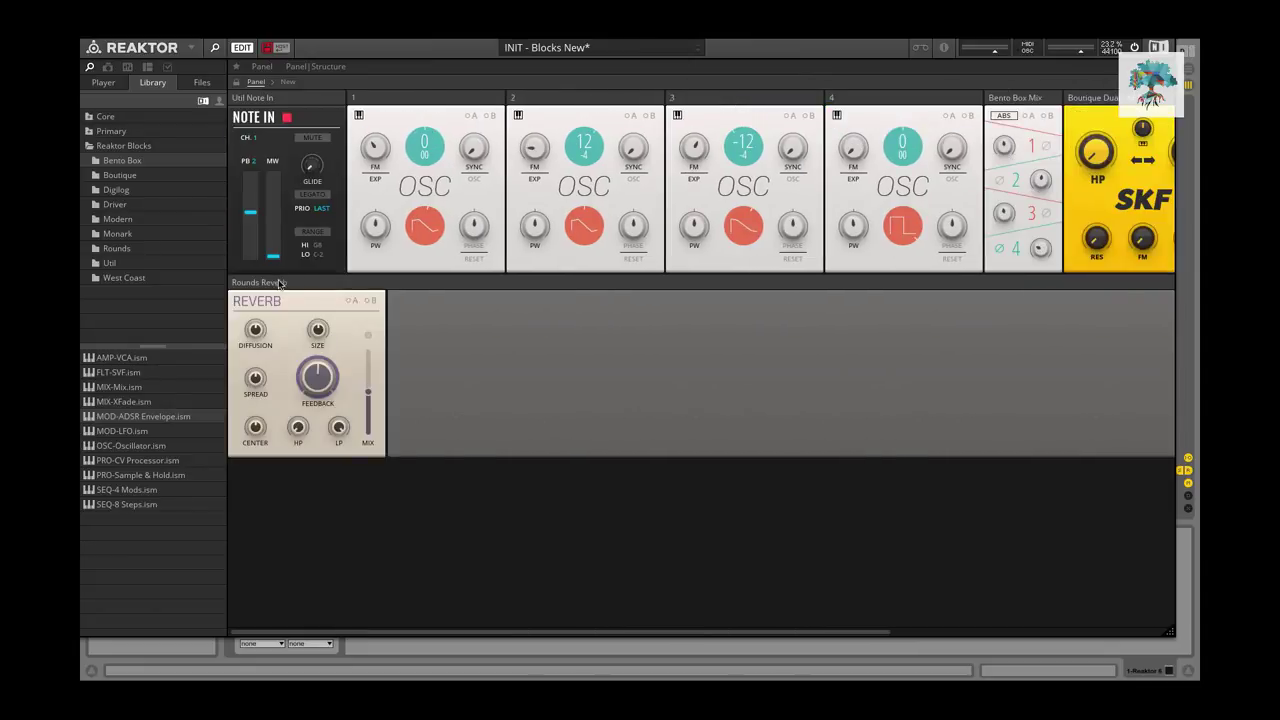
Move the Rounds Reverb on the panel between the Rounds Delay and the Util Level Stereo block.
{"action": "left_click_drag", "start_coordinate": [300, 293], "coordinate": [1058, 164]}
{"action": "scroll", "coordinate": [1058, 164], "scroll_direction": "right", "scroll_amount": 1}
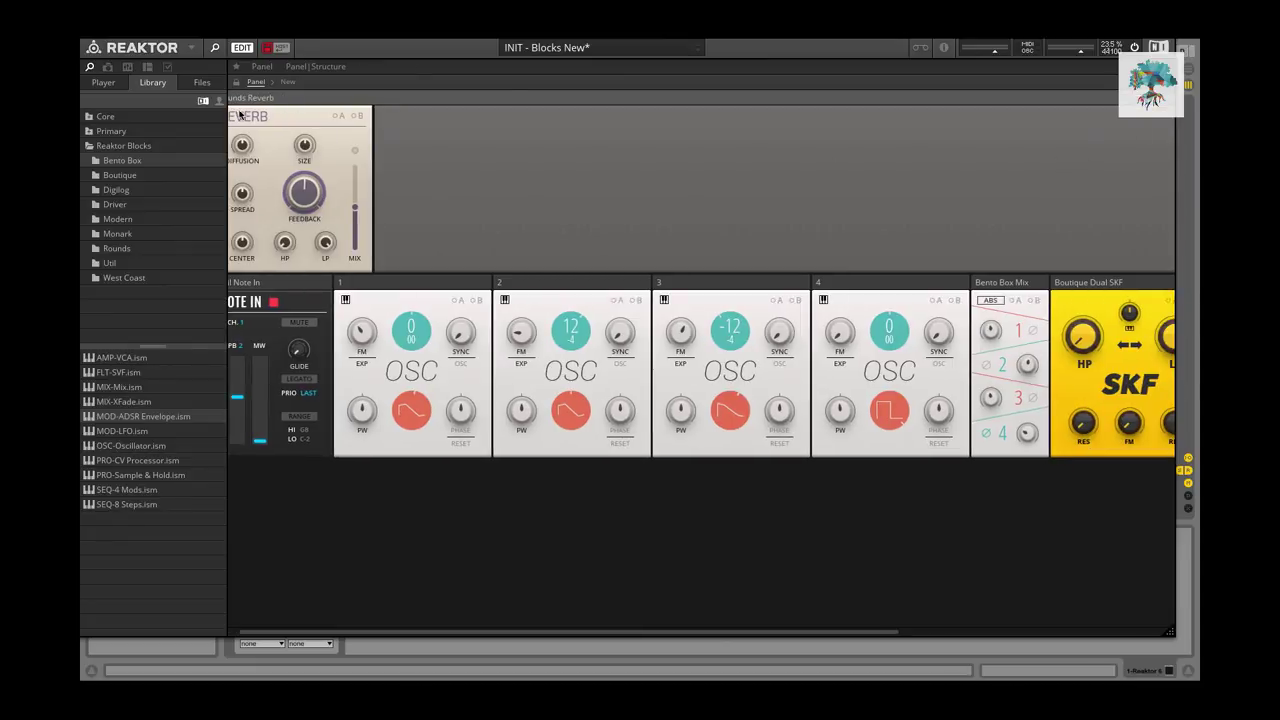
{"action": "scroll", "coordinate": [242, 113], "scroll_direction": "right", "scroll_amount": 1}
{"action": "left_click_drag", "start_coordinate": [244, 98], "coordinate": [1017, 106]}
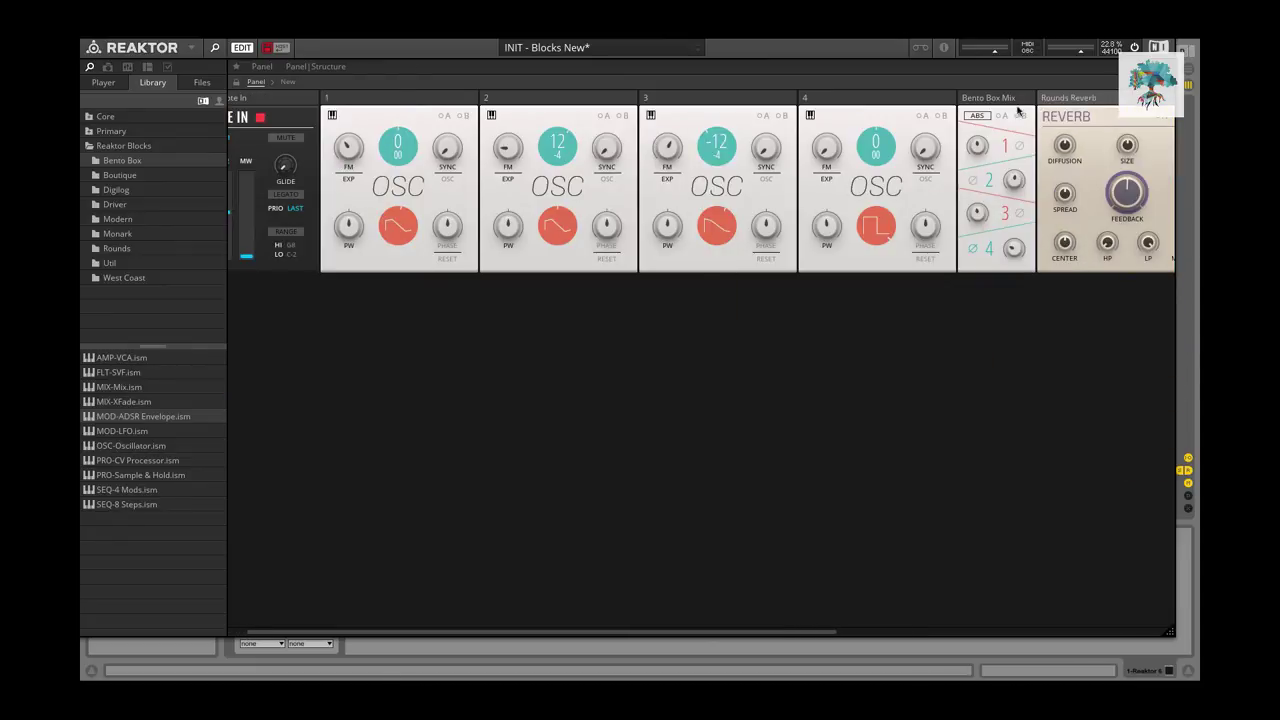
{"action": "scroll", "coordinate": [973, 201], "scroll_direction": "right", "scroll_amount": 5}
{"action": "left_click_drag", "start_coordinate": [530, 98], "coordinate": [965, 110]}
Open the structure, shift the Rounds Delay beside the VCA, and place the Rounds Reverb between it and the Level Stereo.
{"action": "double_click", "coordinate": [932, 348]}
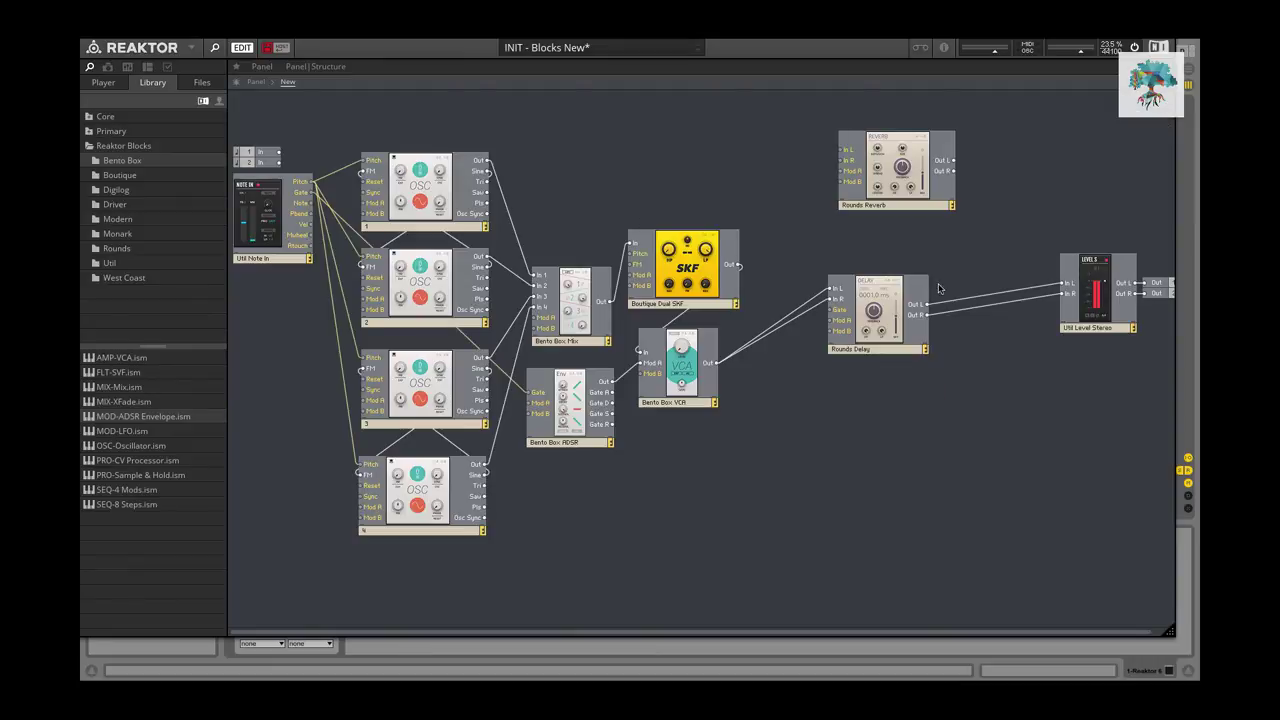
{"action": "left_click_drag", "start_coordinate": [871, 304], "coordinate": [786, 312]}
{"action": "left_click_drag", "start_coordinate": [892, 165], "coordinate": [938, 319]}
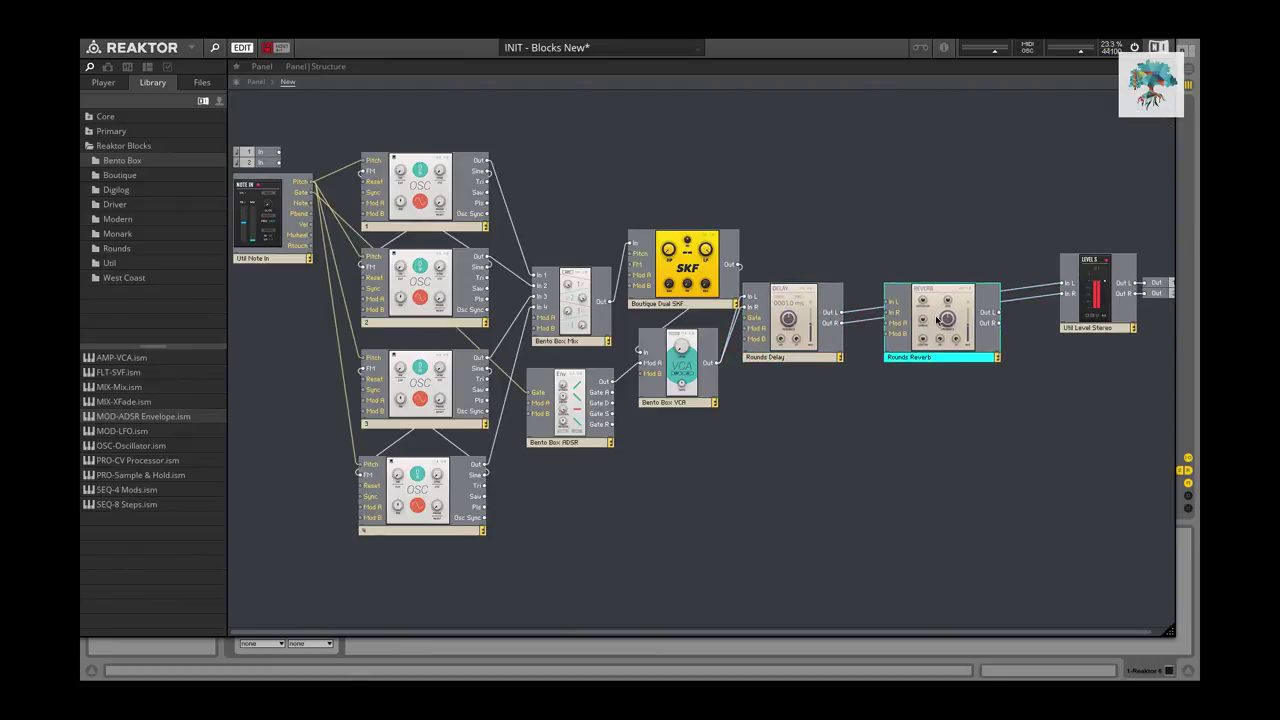
Wire the delay's stereo outputs to the Rounds Reverb's In L and In R, and the reverb's Out L and Out R to the Level Stereo.
{"action": "left_click_drag", "start_coordinate": [841, 313], "coordinate": [888, 323]}
{"action": "mouse_move", "coordinate": [893, 316]}
{"action": "left_mouse_down"}
{"action": "mouse_move", "coordinate": [1006, 306]}
{"action": "mouse_move", "coordinate": [1064, 283]}
{"action": "left_mouse_up"}
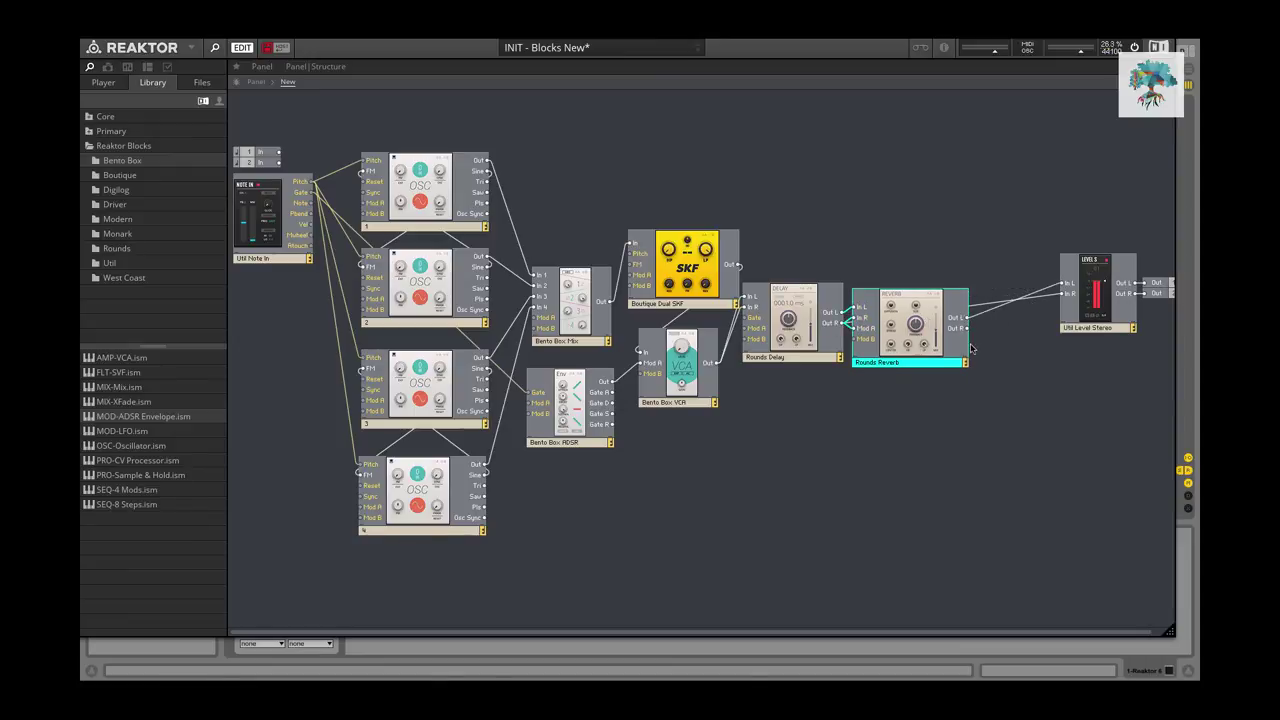
{"action": "left_click_drag", "start_coordinate": [967, 328], "coordinate": [1065, 294]}
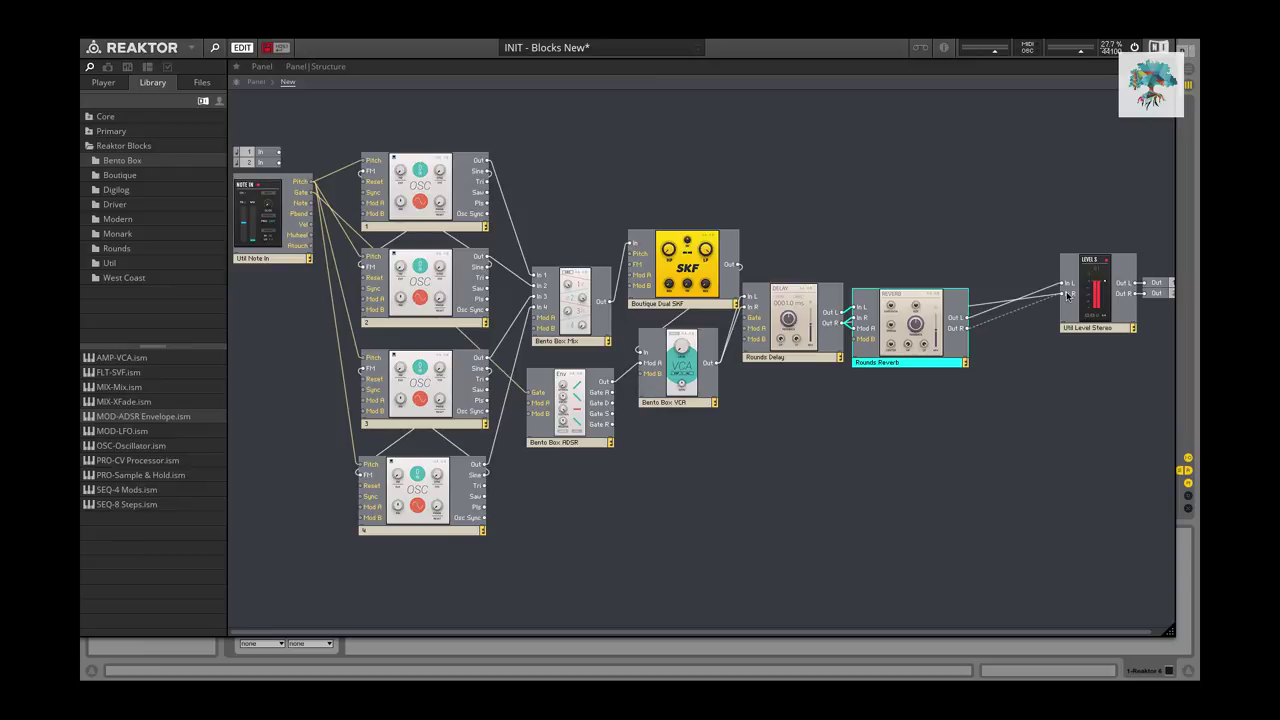
Return to the panel and adjust the Rounds Reverb to a low mix with reduced feedback and size tweaks while trying the SKF's LP cutoff.
{"action": "double_click", "coordinate": [912, 428]}
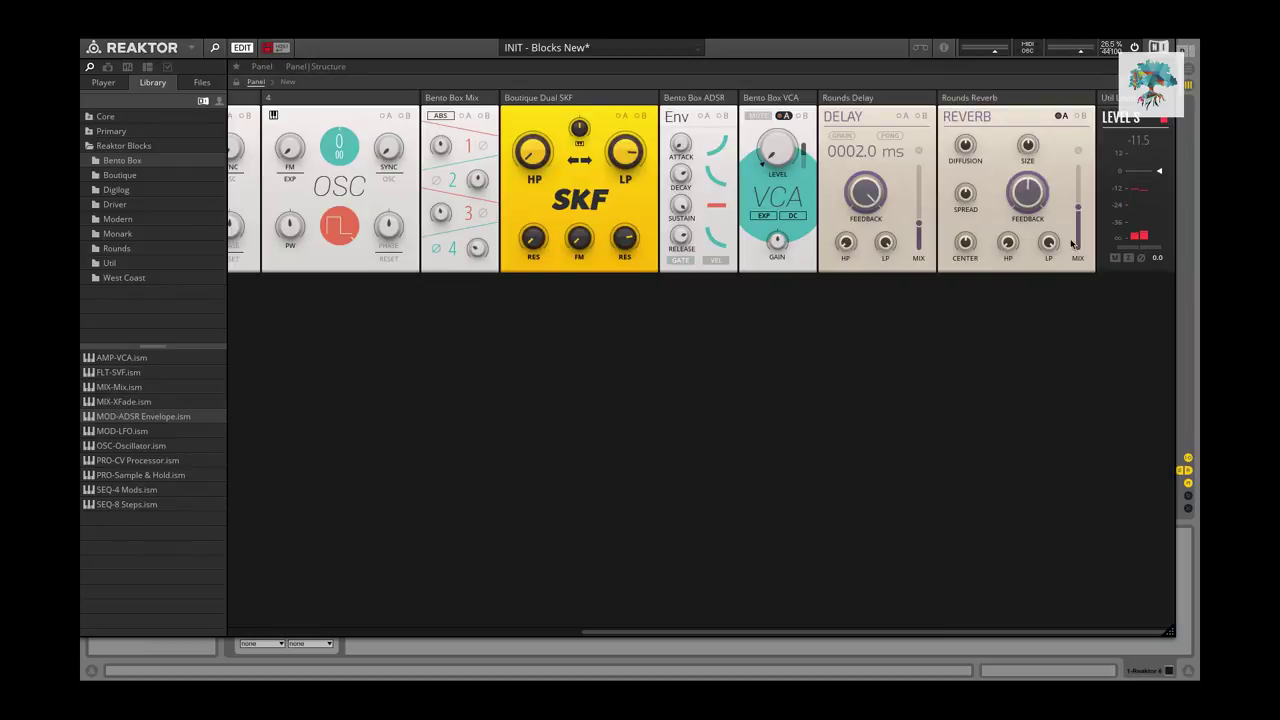
{"action": "left_click_drag", "start_coordinate": [1078, 206], "coordinate": [1080, 268]}
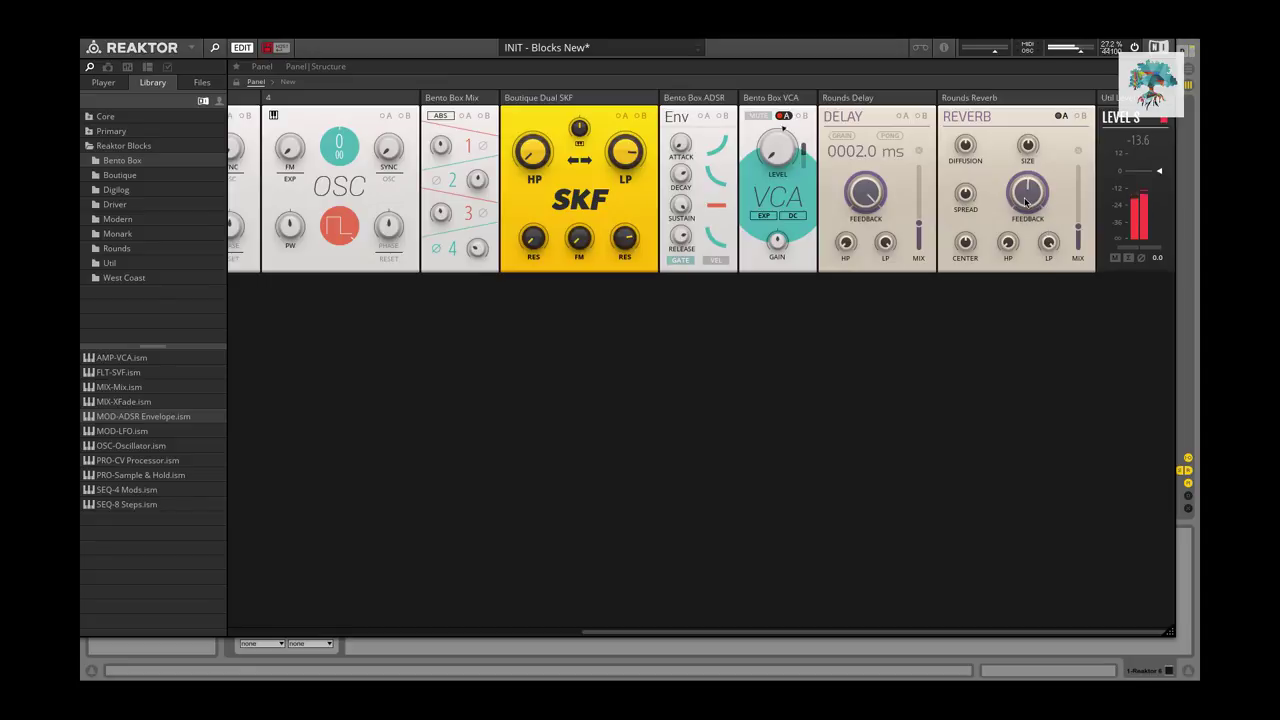
{"action": "left_click_drag", "start_coordinate": [1022, 194], "coordinate": [1034, 250]}
{"action": "mouse_move", "coordinate": [1030, 148]}
{"action": "left_mouse_down"}
{"action": "mouse_move", "coordinate": [1030, 167]}
{"action": "mouse_move", "coordinate": [1032, 138]}
{"action": "left_mouse_up"}
{"action": "left_click_drag", "start_coordinate": [1077, 228], "coordinate": [1078, 262]}
{"action": "mouse_move", "coordinate": [1030, 150]}
{"action": "left_mouse_down"}
{"action": "mouse_move", "coordinate": [1031, 190]}
{"action": "mouse_move", "coordinate": [1036, 145]}
{"action": "left_mouse_up"}
{"action": "mouse_move", "coordinate": [1078, 243]}
{"action": "left_click_drag", "start_coordinate": [629, 150], "coordinate": [629, 158]}
Look over the full row of blocks, from the Note In and oscillators through the filter, VCA, delay and reverb.
{"action": "scroll", "coordinate": [628, 157], "scroll_direction": "left", "scroll_amount": 1}
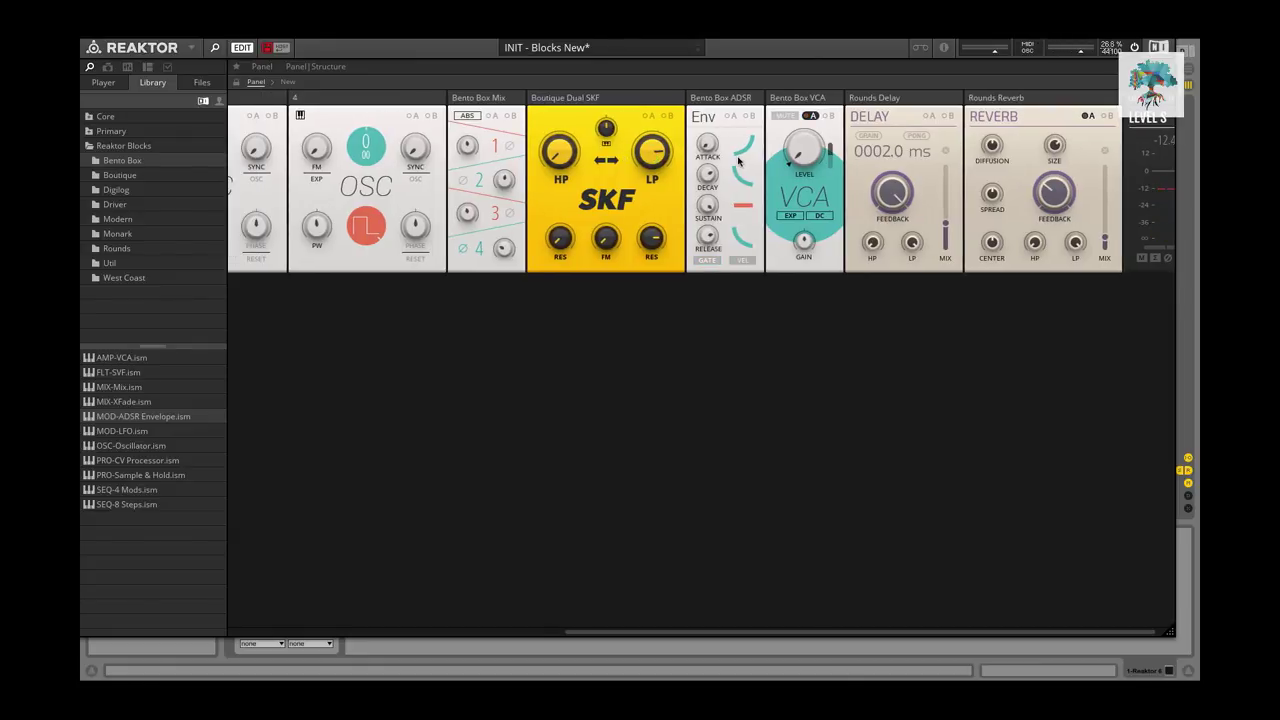
{"action": "scroll", "coordinate": [738, 160], "scroll_direction": "right", "scroll_amount": 1}
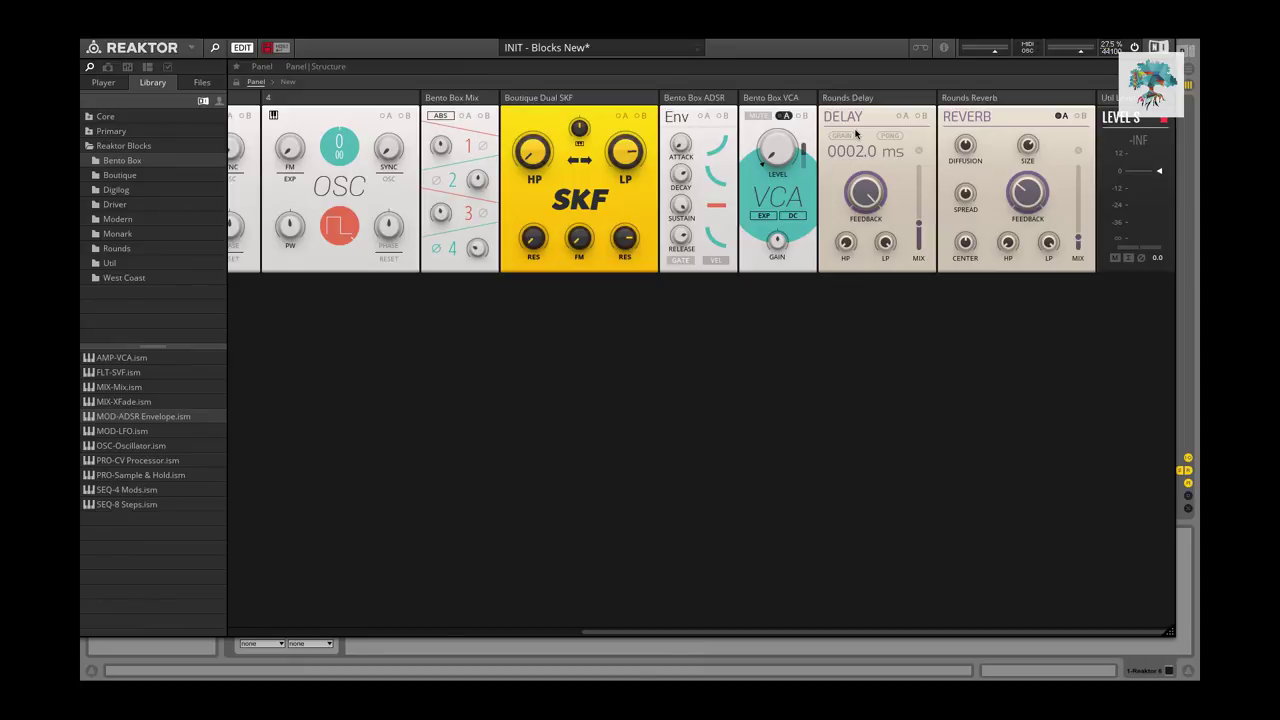
{"action": "scroll", "coordinate": [502, 170], "scroll_direction": "left", "scroll_amount": 5}
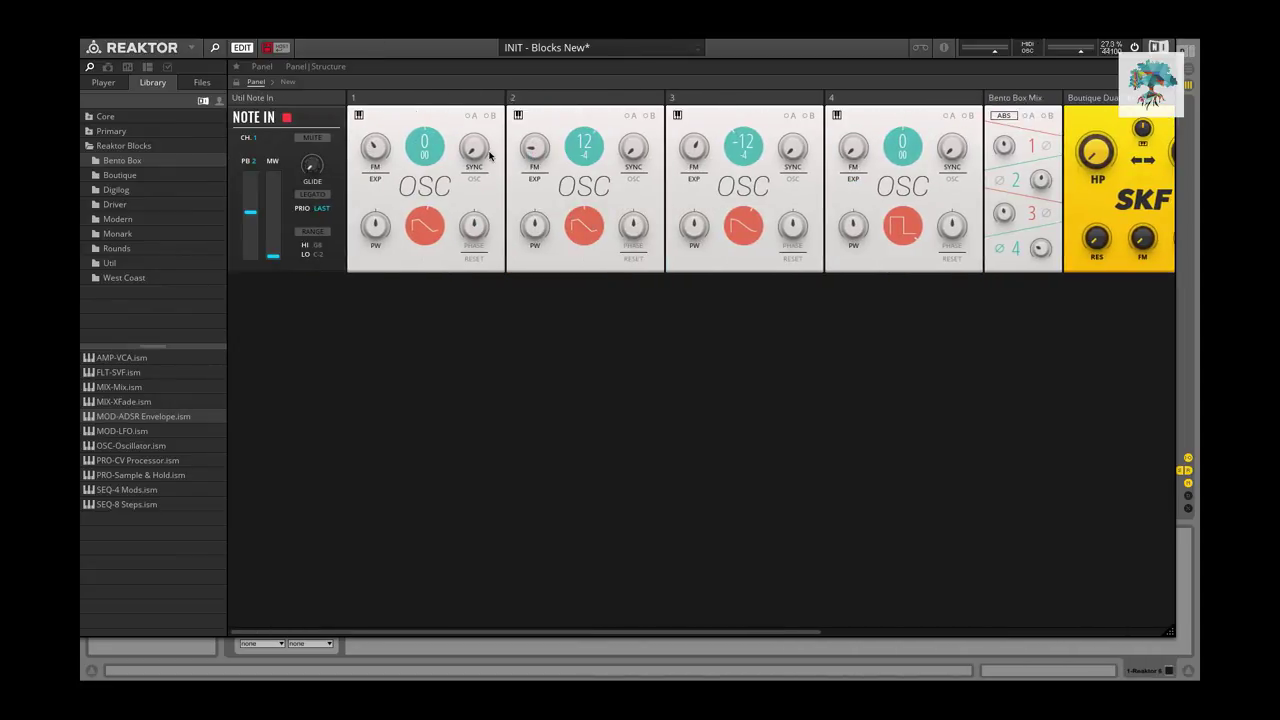
{"action": "scroll", "coordinate": [489, 154], "scroll_direction": "right", "scroll_amount": 5}
{"action": "scroll", "coordinate": [489, 154], "scroll_direction": "right", "scroll_amount": 2}
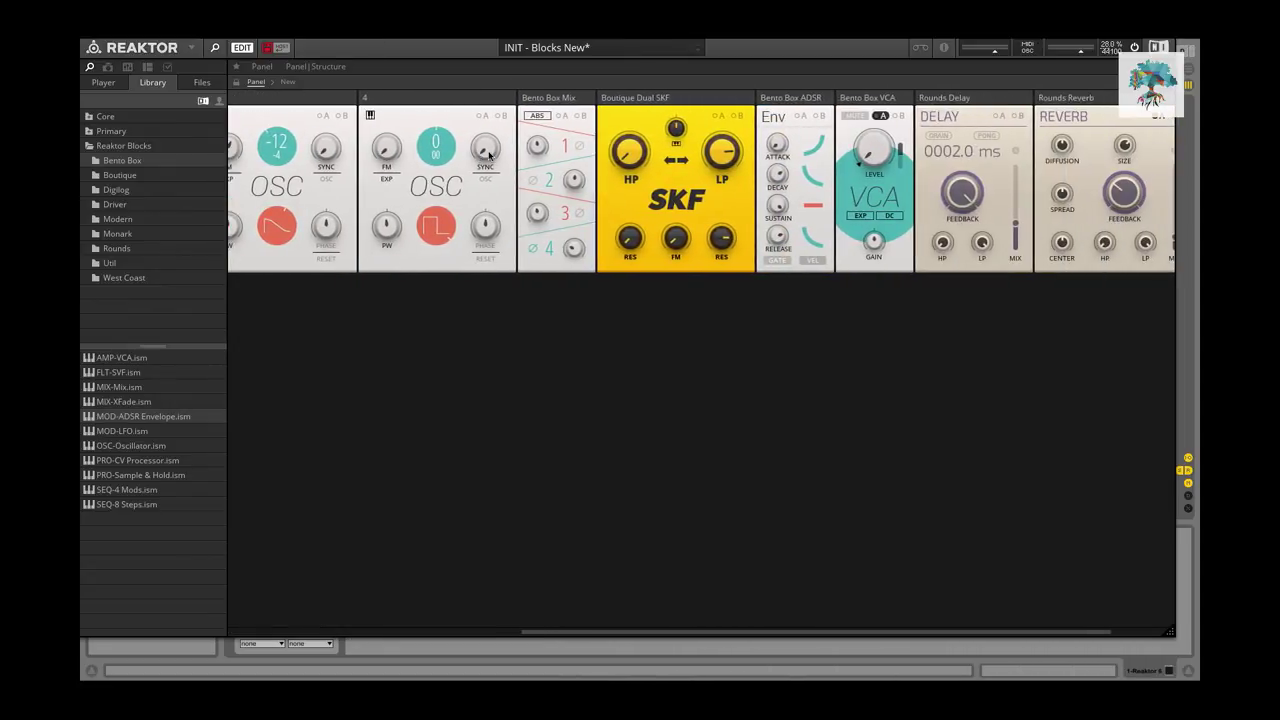
{"action": "scroll", "coordinate": [500, 150], "scroll_direction": "left", "scroll_amount": 5}
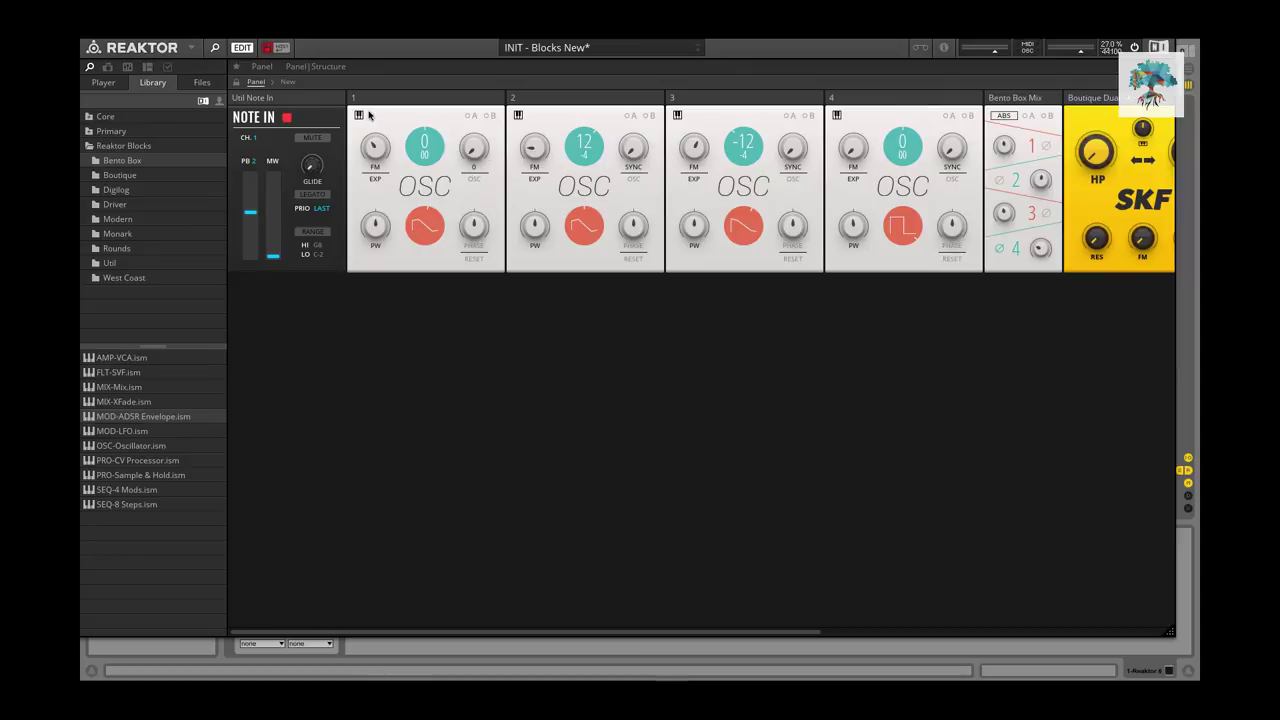
{"action": "scroll", "coordinate": [369, 115], "scroll_direction": "right", "scroll_amount": 5}
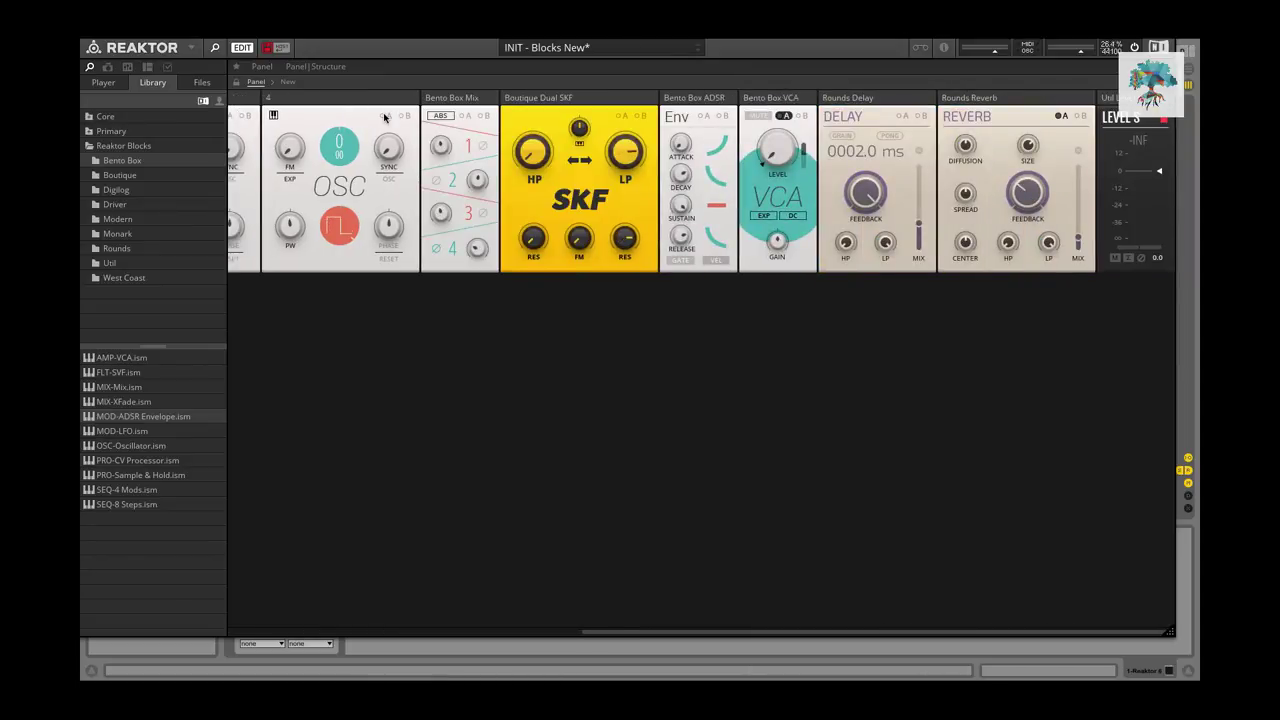
{"action": "scroll", "coordinate": [384, 117], "scroll_direction": "left", "scroll_amount": 5}
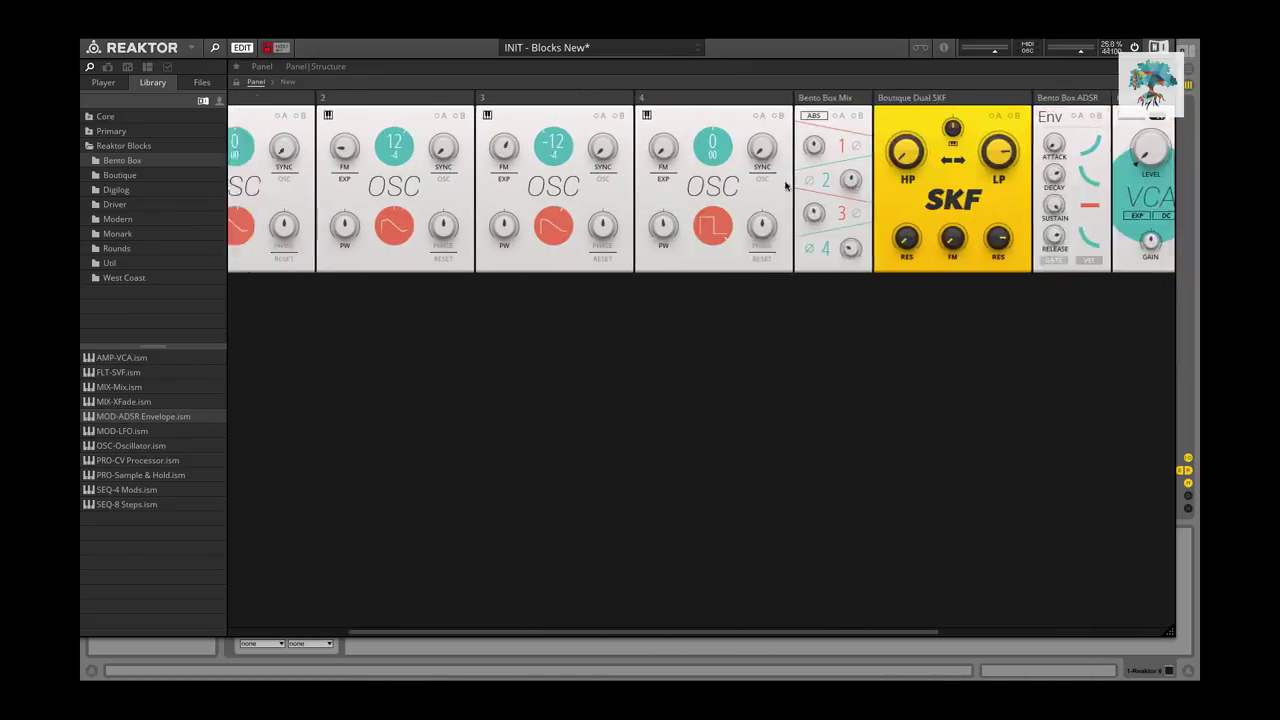
{"action": "scroll", "coordinate": [503, 156], "scroll_direction": "right", "scroll_amount": 5}
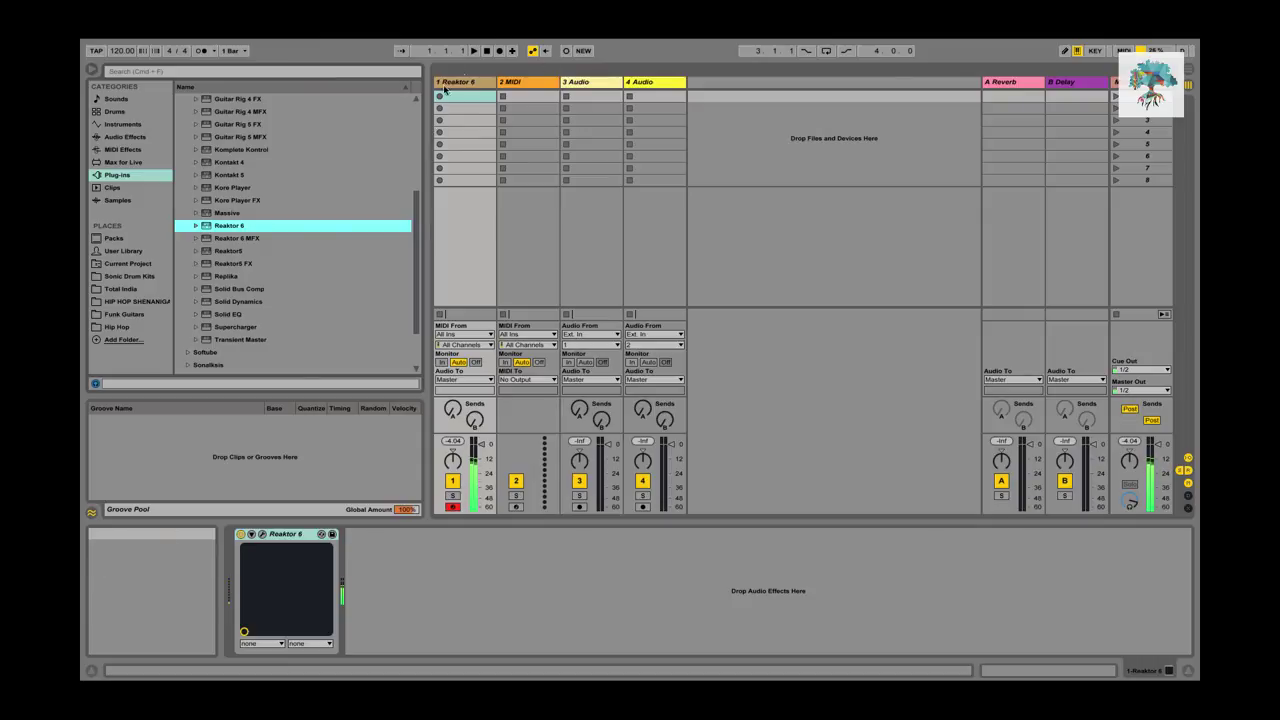
Turn on the metronome in Ableton Live, try a tempo of 999 BPM, and set the tempo to 125 BPM.
{"action": "left_click", "coordinate": [200, 51]}
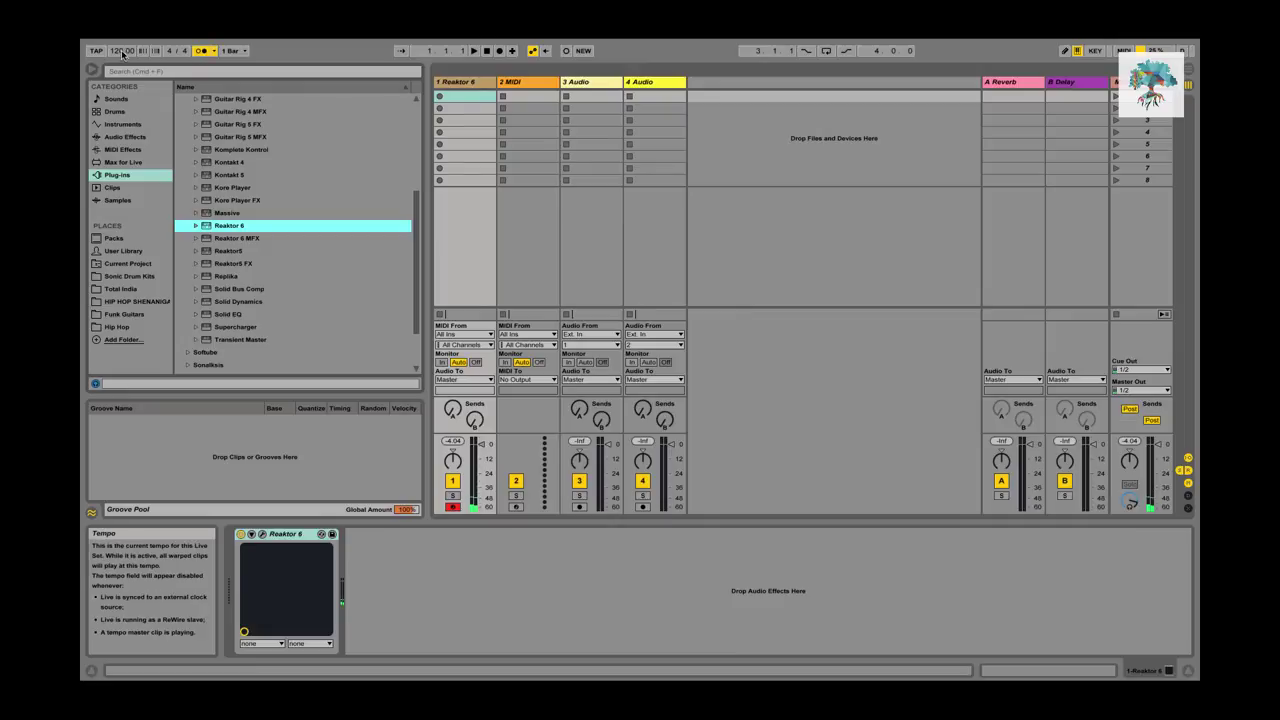
{"action": "left_click", "coordinate": [122, 53]}
{"action": "type", "text": "999"}
{"action": "key", "text": "Return"}
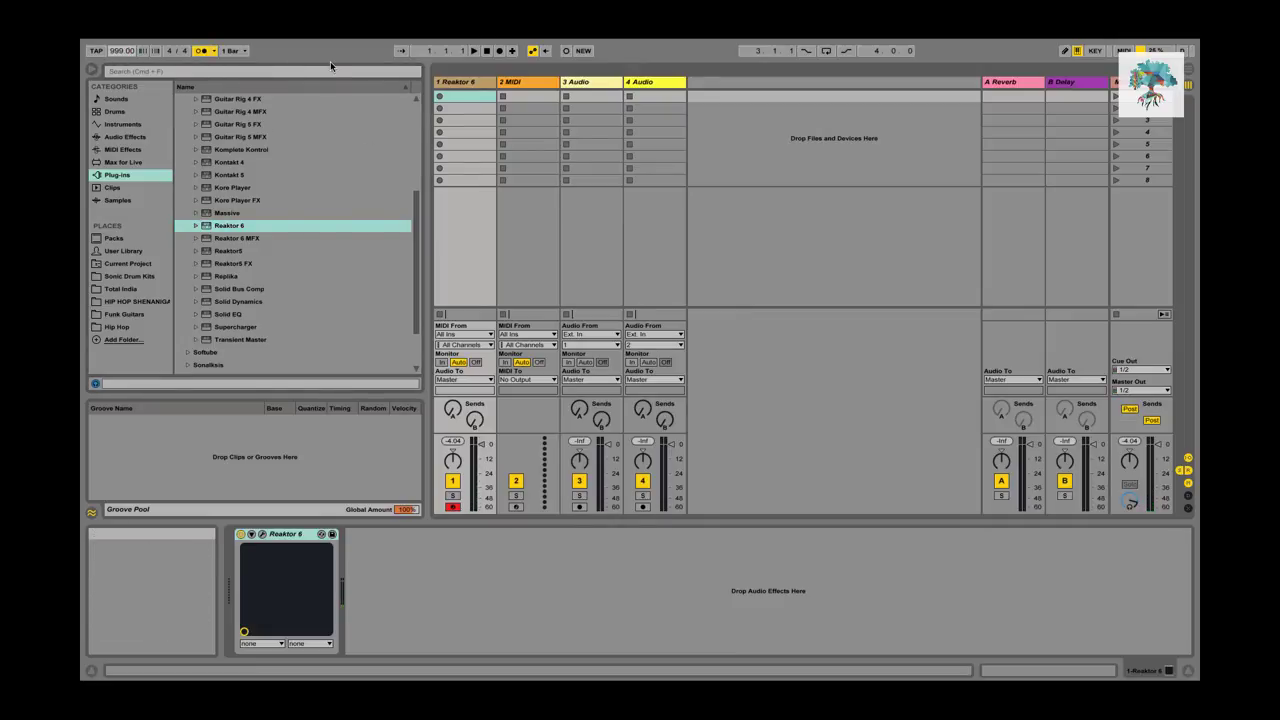
{"action": "type", "text": "125"}
{"action": "key", "text": "Return"}
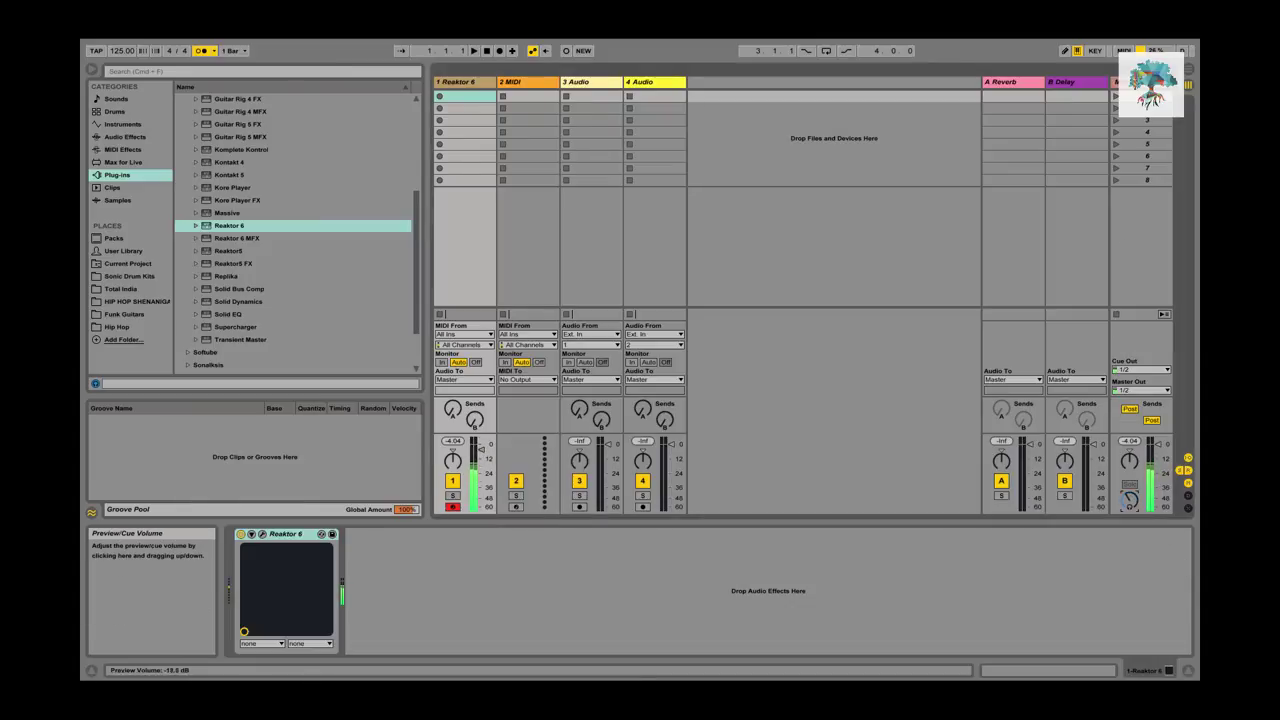
Record a four-bar MIDI clip in the first slot of the Reaktor 6 track and play it back in a loop.
{"action": "left_click", "coordinate": [439, 96]}
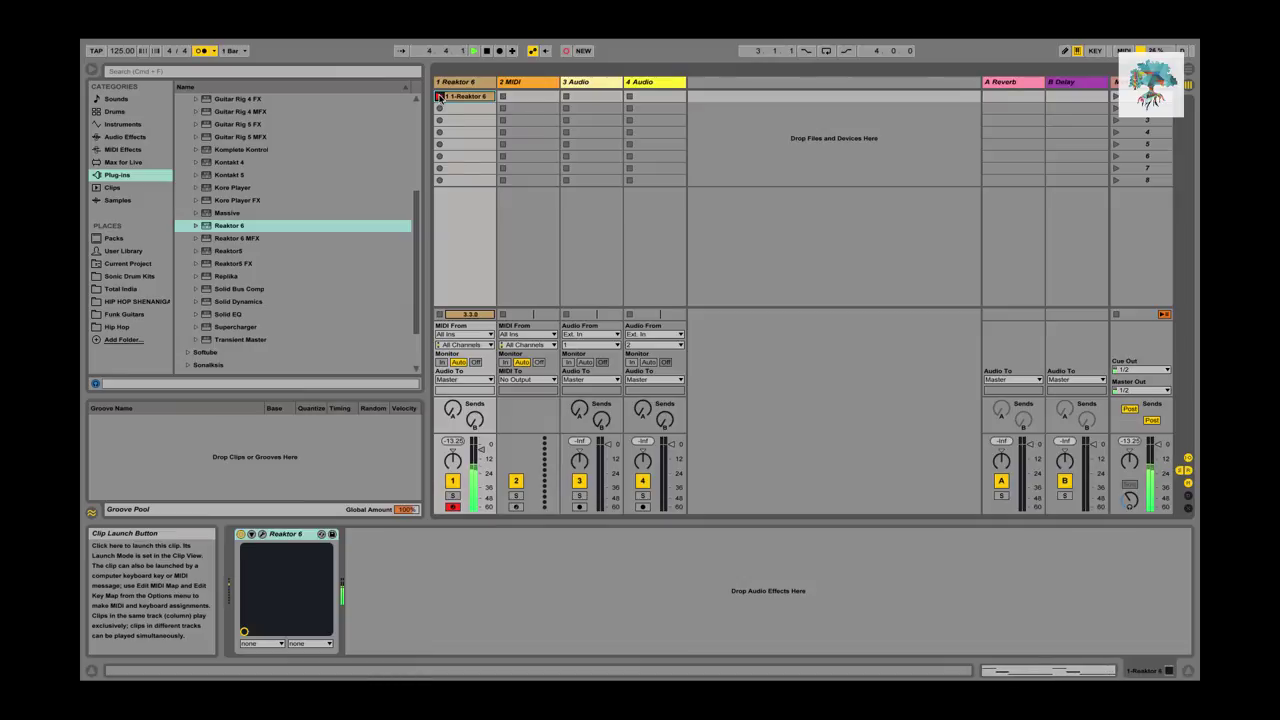
{"action": "left_click", "coordinate": [440, 96]}
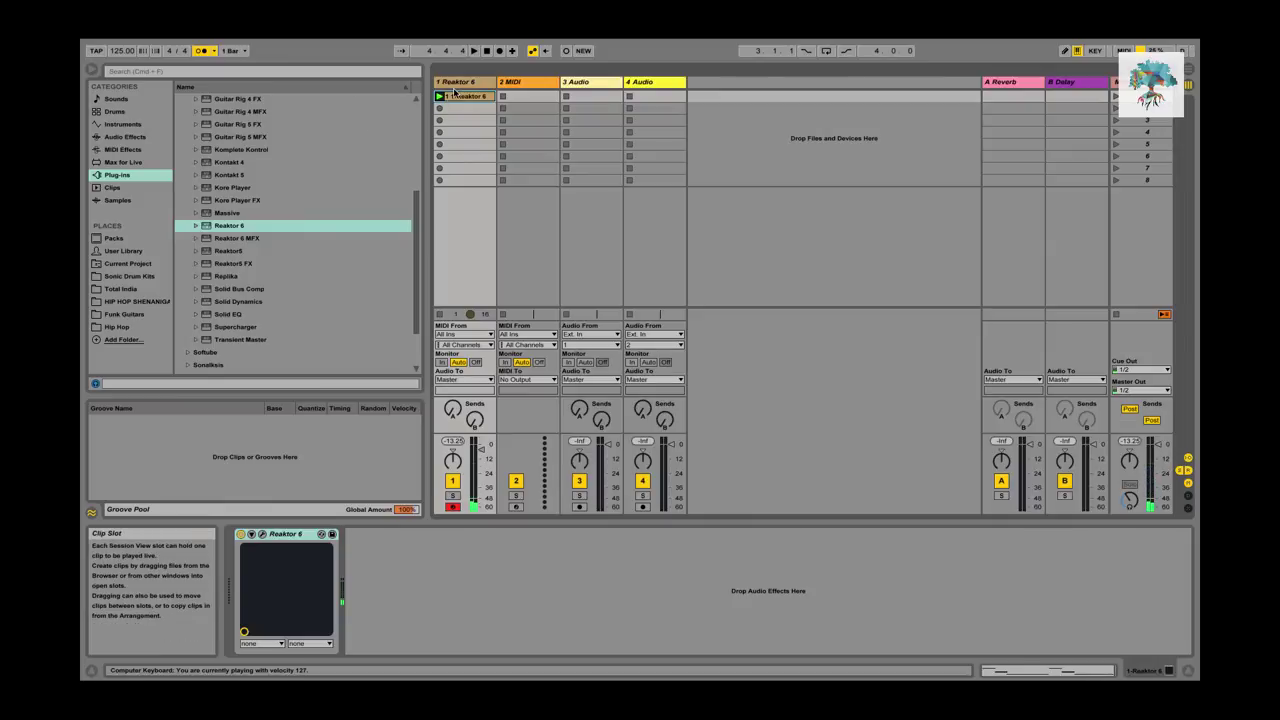
Open the recorded clip, quantize all of its notes, and apply Legato to them.
{"action": "double_click", "coordinate": [458, 100]}
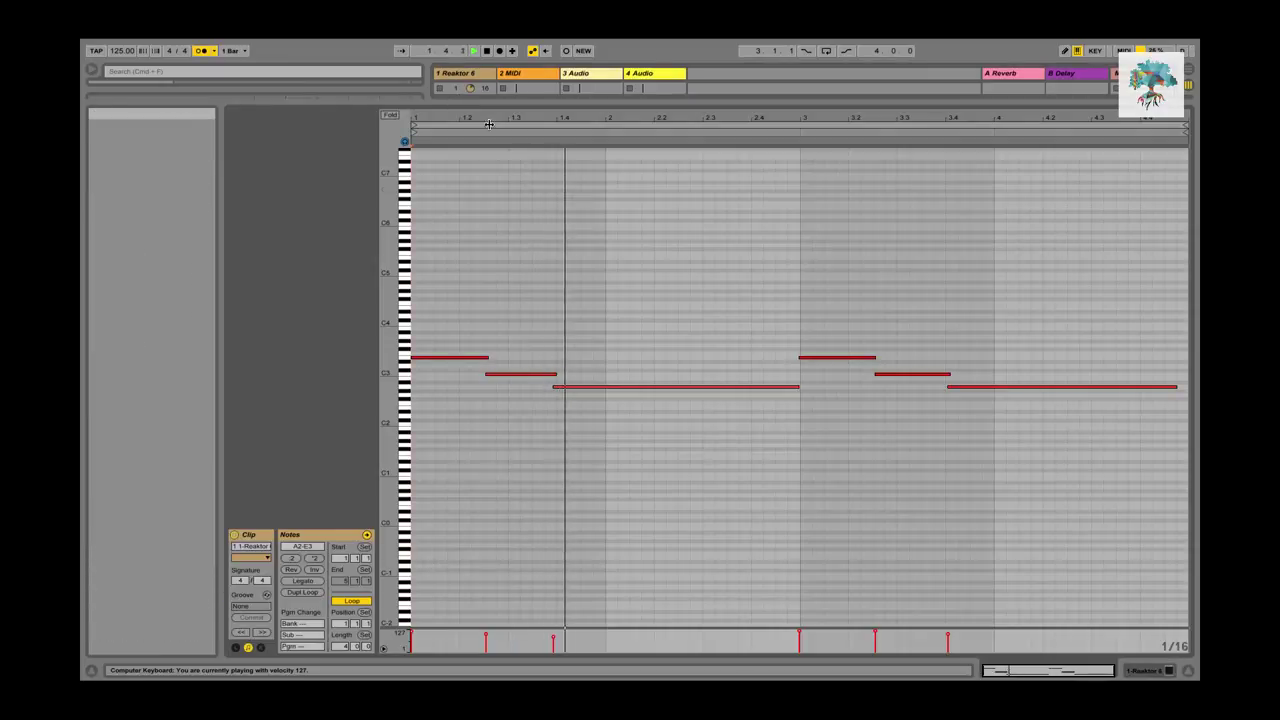
{"action": "key", "text": "super+a"}
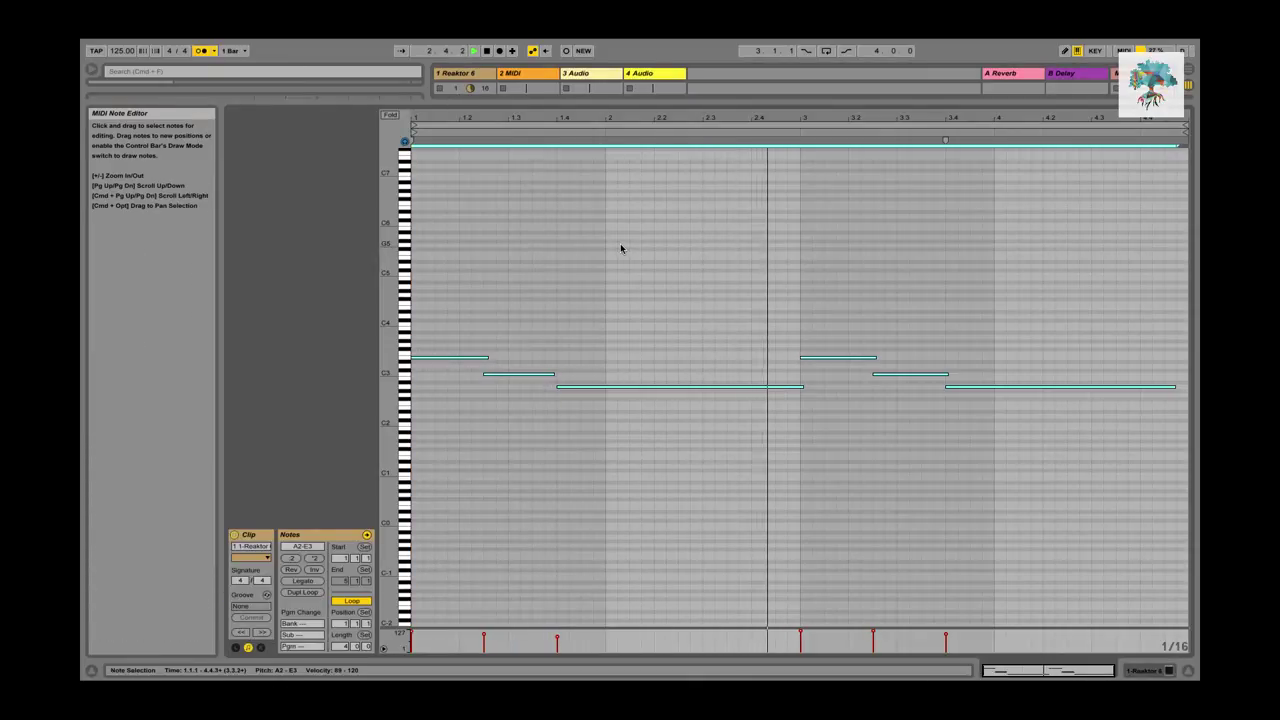
{"action": "left_click", "coordinate": [303, 581]}
{"action": "key", "text": "shift+Tab"}
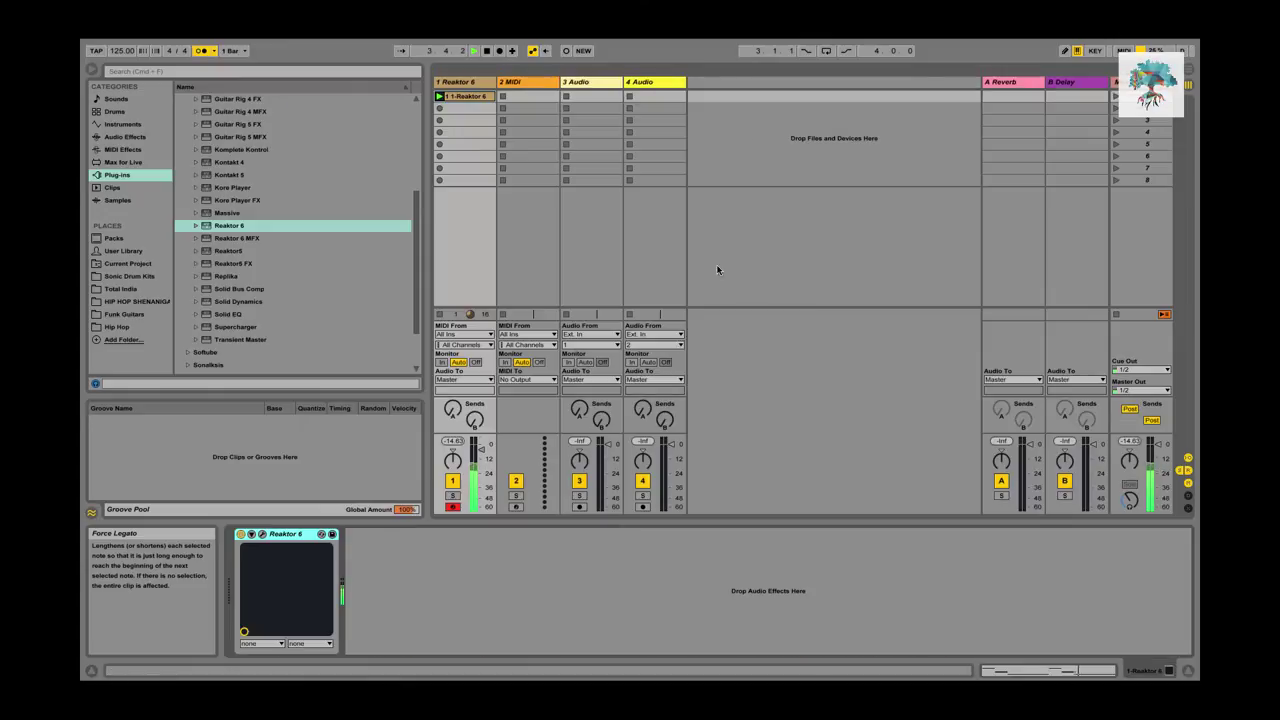
Add an Auto Filter from the audio effects after Reaktor 6 on the first track.
{"action": "left_click", "coordinate": [122, 150]}
{"action": "left_click", "coordinate": [130, 138]}
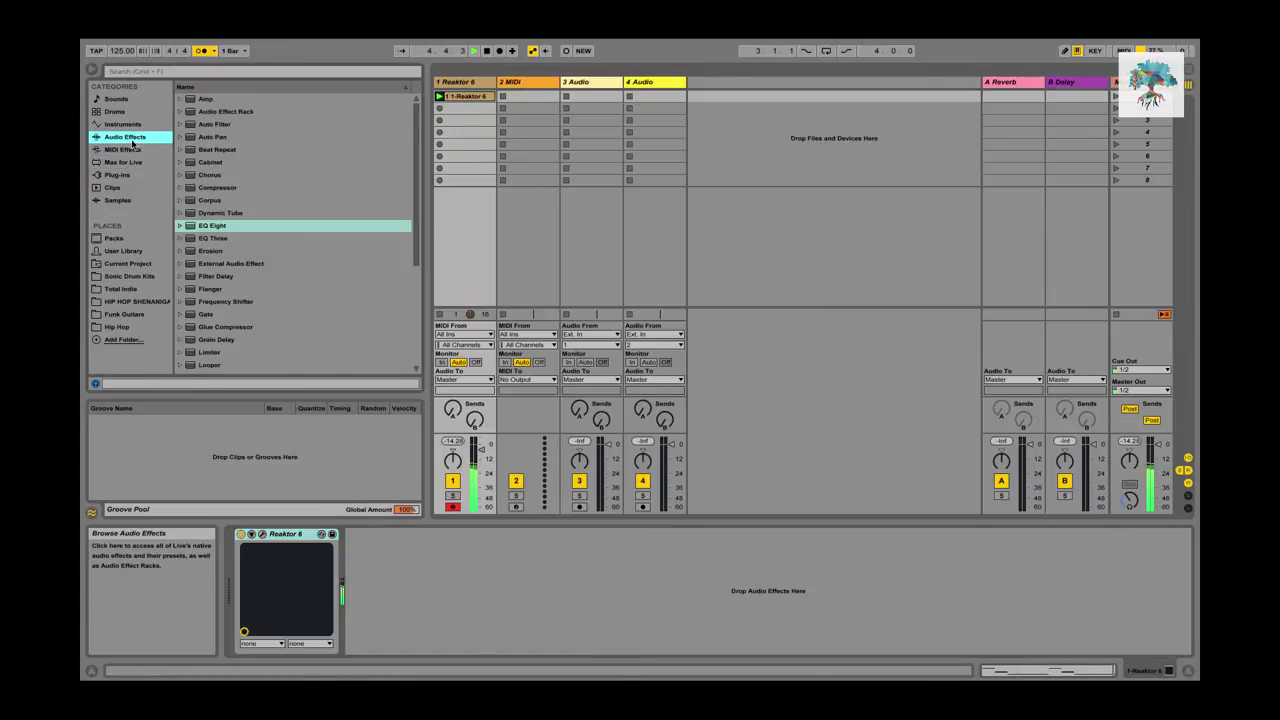
{"action": "double_click", "coordinate": [220, 124]}
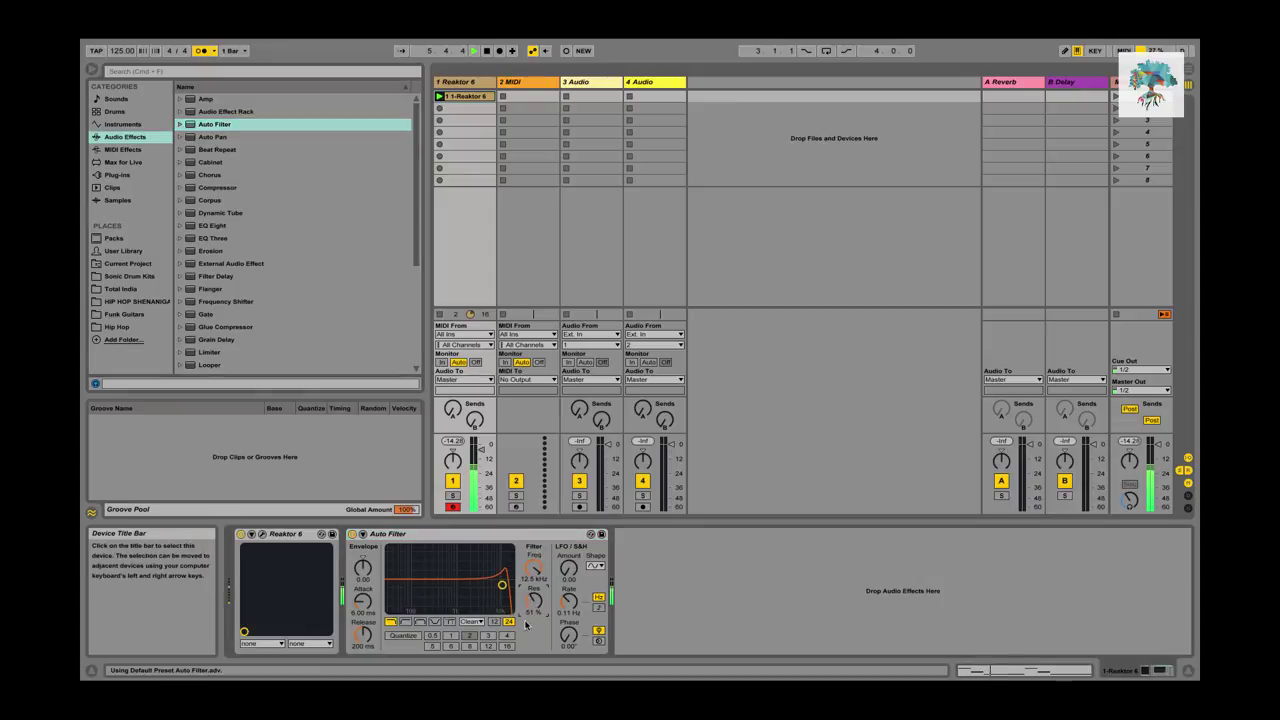
Set the Auto Filter's circuit type to OSR and lower its cutoff frequency to about 447 Hz.
{"action": "left_click", "coordinate": [470, 621]}
{"action": "left_click", "coordinate": [470, 621]}
{"action": "left_click", "coordinate": [470, 621]}
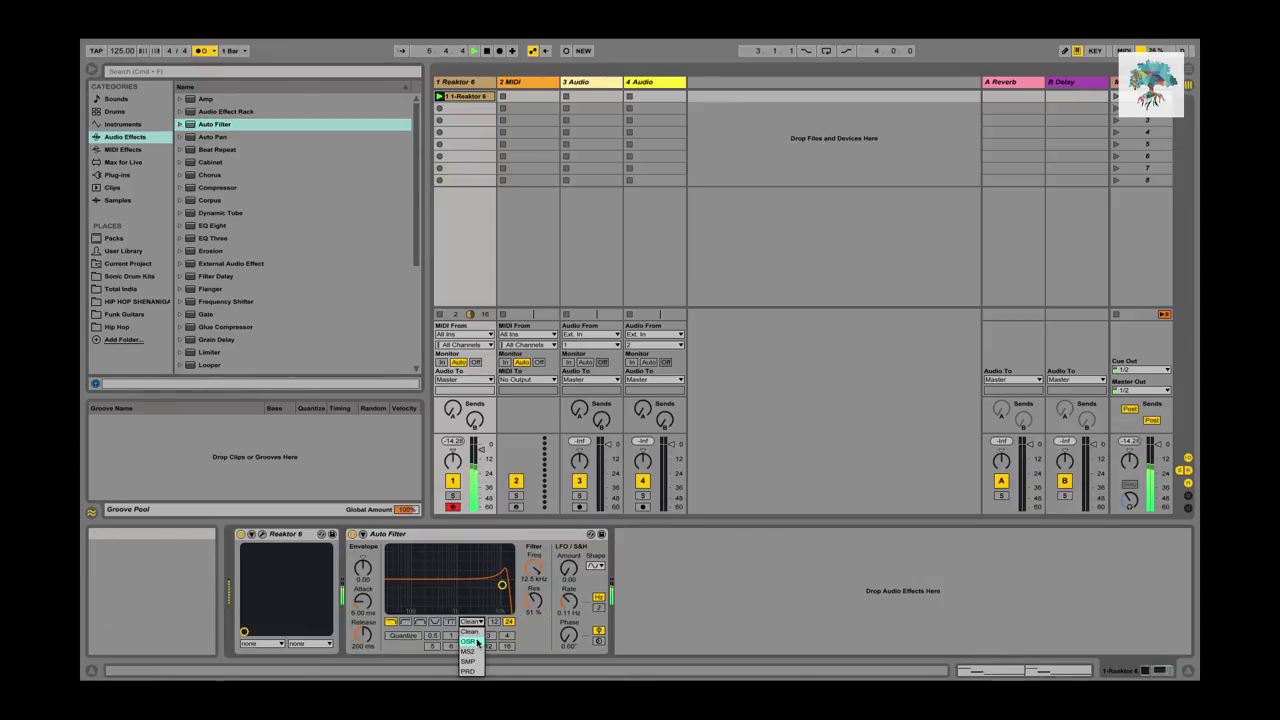
{"action": "left_click", "coordinate": [470, 641]}
{"action": "left_click_drag", "start_coordinate": [502, 584], "coordinate": [440, 584]}
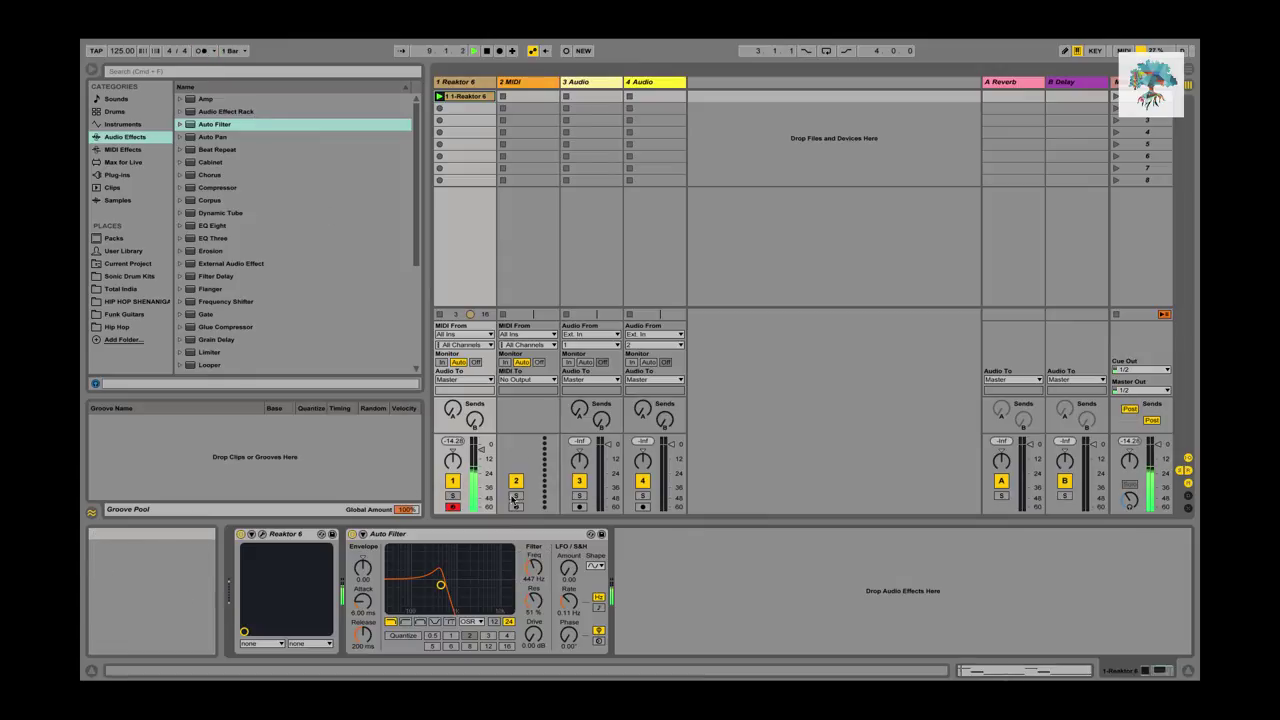
Add an EQ Eight with band 1 as a low cut around 178 Hz, and raise the Auto Filter's cutoff to about 3.69 kHz.
{"action": "double_click", "coordinate": [224, 225]}
{"action": "left_click", "coordinate": [664, 637]}
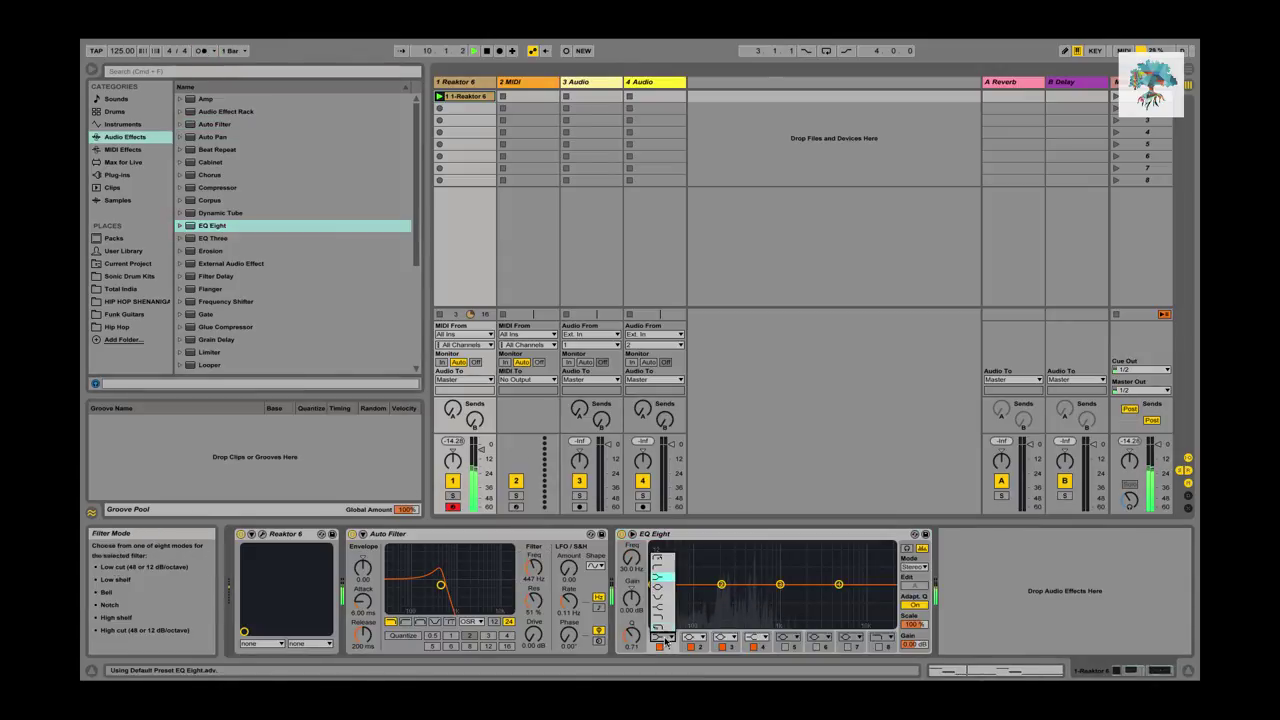
{"action": "left_click", "coordinate": [665, 558]}
{"action": "left_click_drag", "start_coordinate": [631, 558], "coordinate": [631, 521]}
{"action": "left_click_drag", "start_coordinate": [534, 567], "coordinate": [534, 521]}
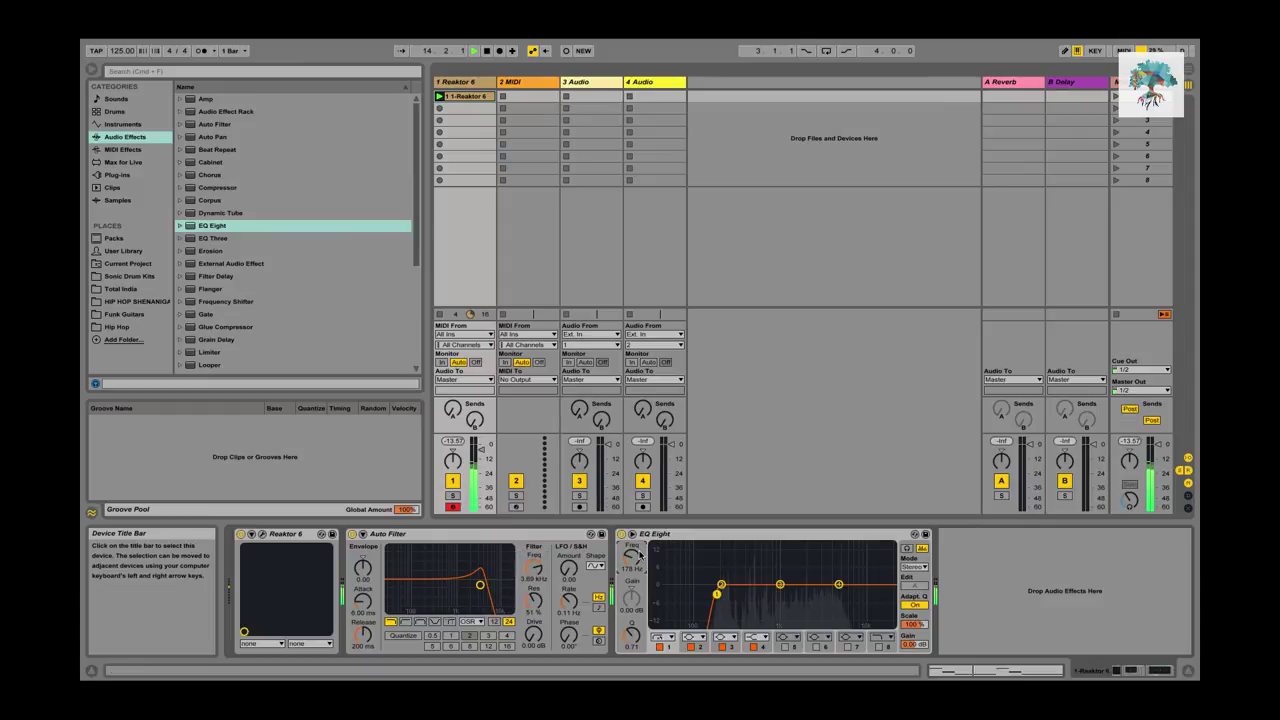
Lower the EQ Eight's low-cut frequency to 160 Hz, and freeze the Reaktor 6 track.
{"action": "left_click_drag", "start_coordinate": [640, 555], "coordinate": [640, 560]}
{"action": "left_click", "coordinate": [527, 83]}
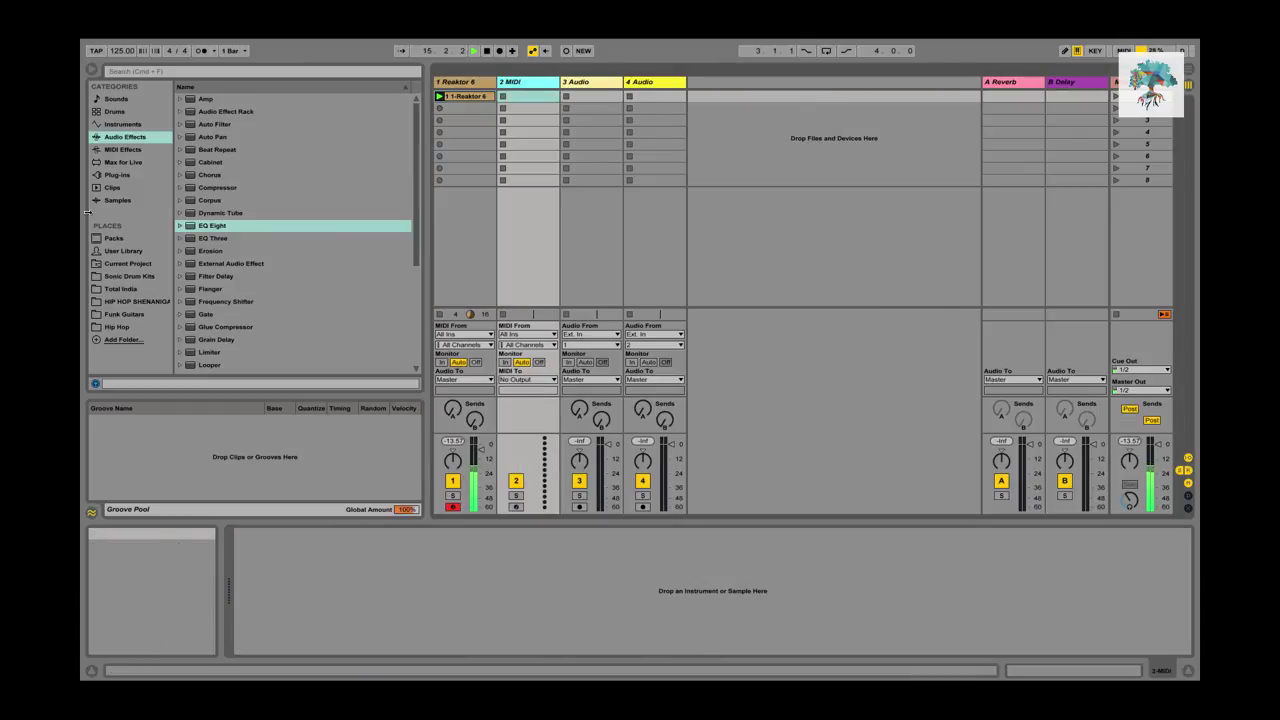
{"action": "left_click", "coordinate": [463, 83]}
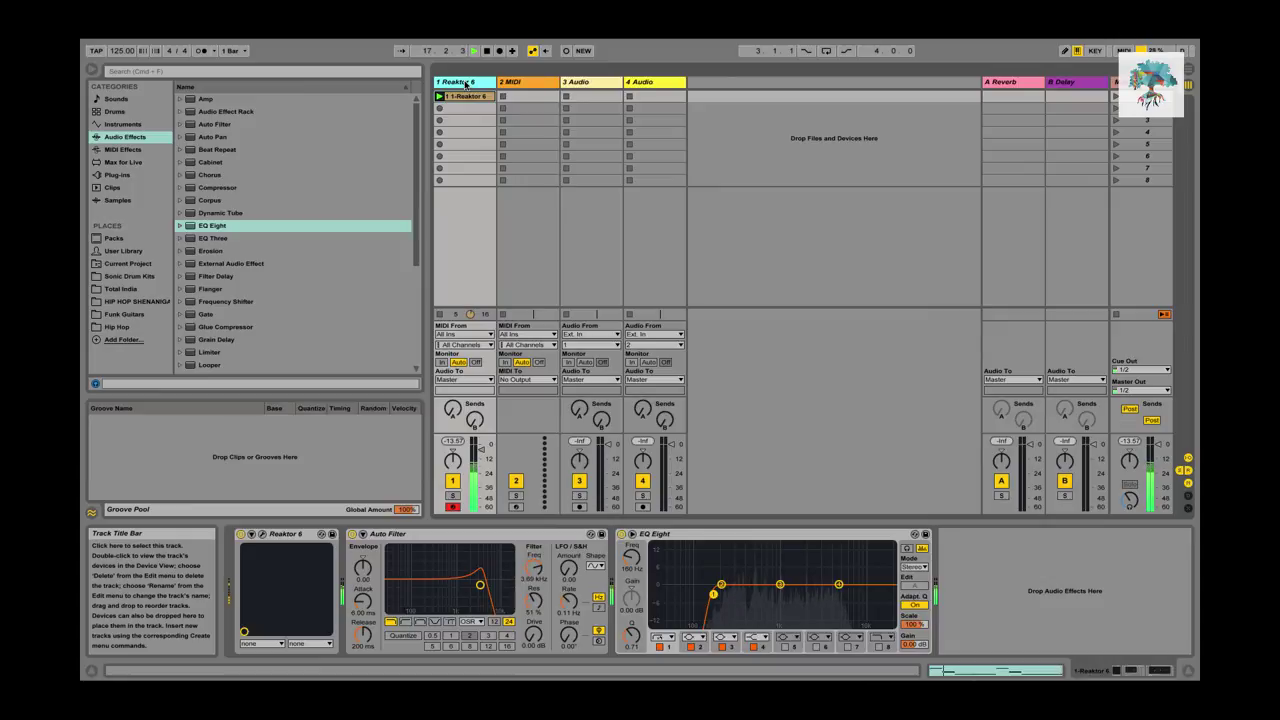
{"action": "right_click", "coordinate": [464, 84]}
{"action": "left_click", "coordinate": [526, 162]}
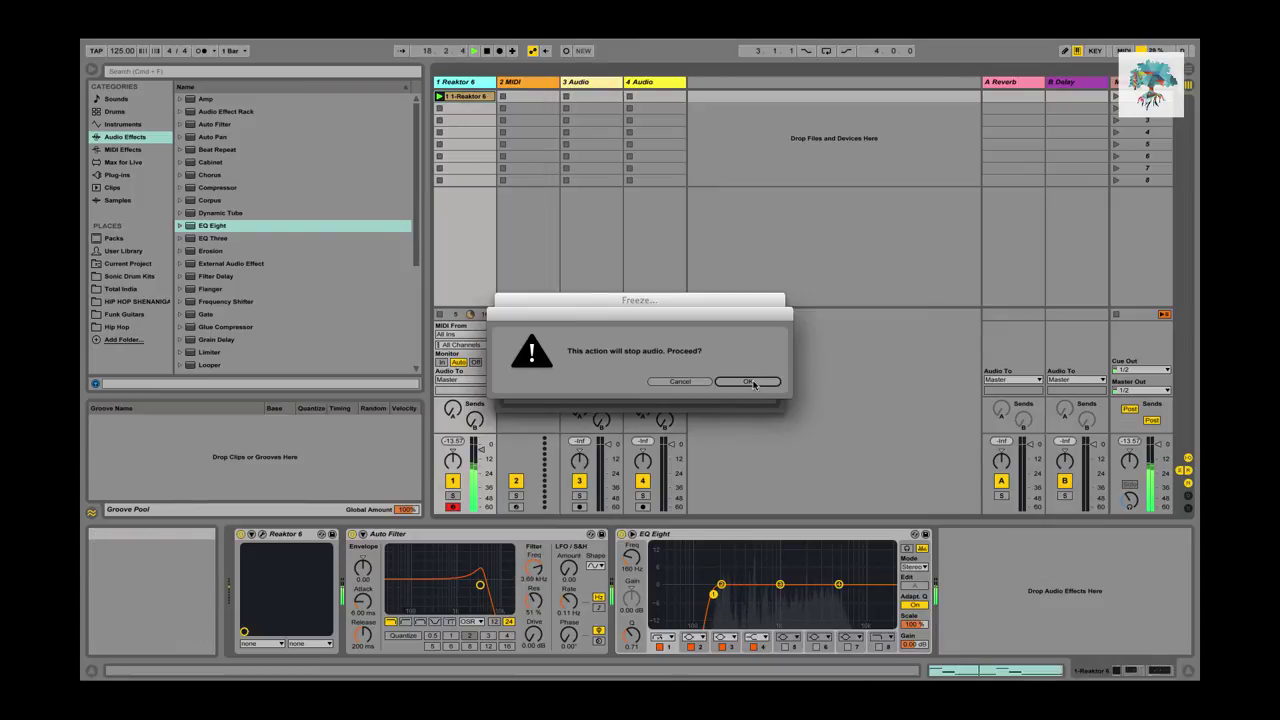
{"action": "left_click", "coordinate": [752, 382]}
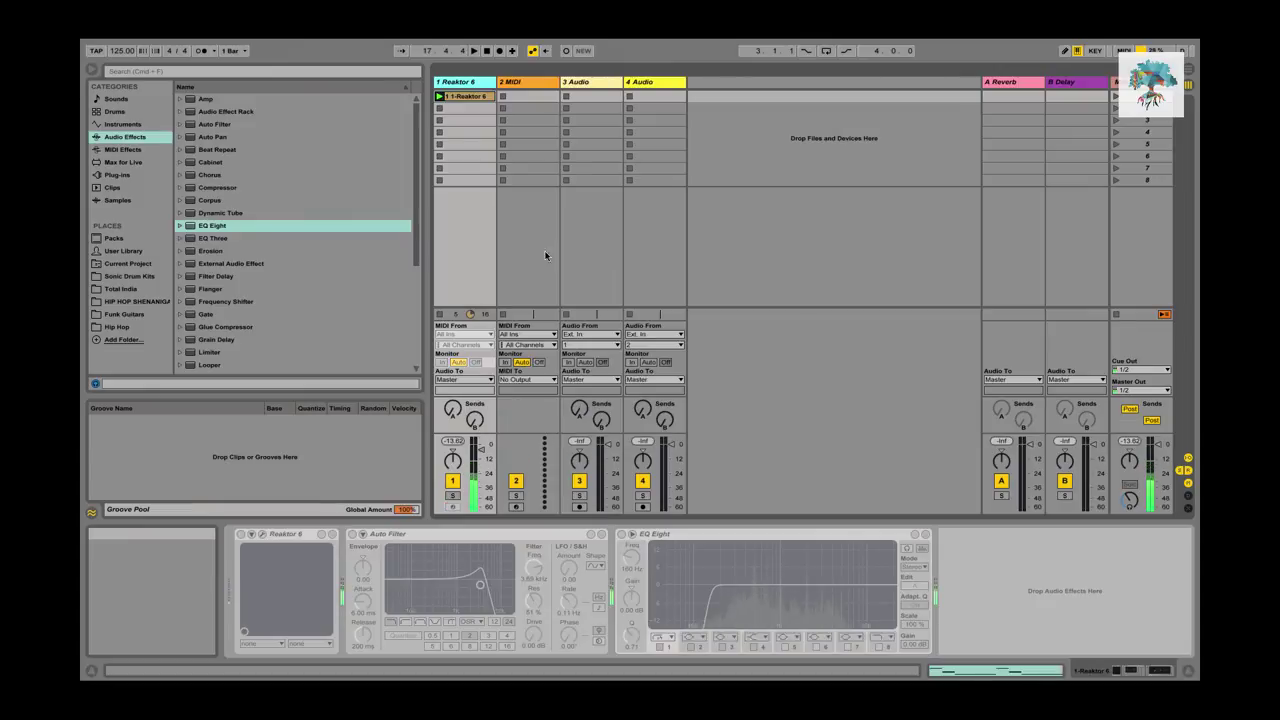
Load the Massive plug-in on the empty MIDI track, reposition its window, and close it.
{"action": "left_click", "coordinate": [117, 174]}
{"action": "left_click_drag", "start_coordinate": [218, 215], "coordinate": [527, 128]}
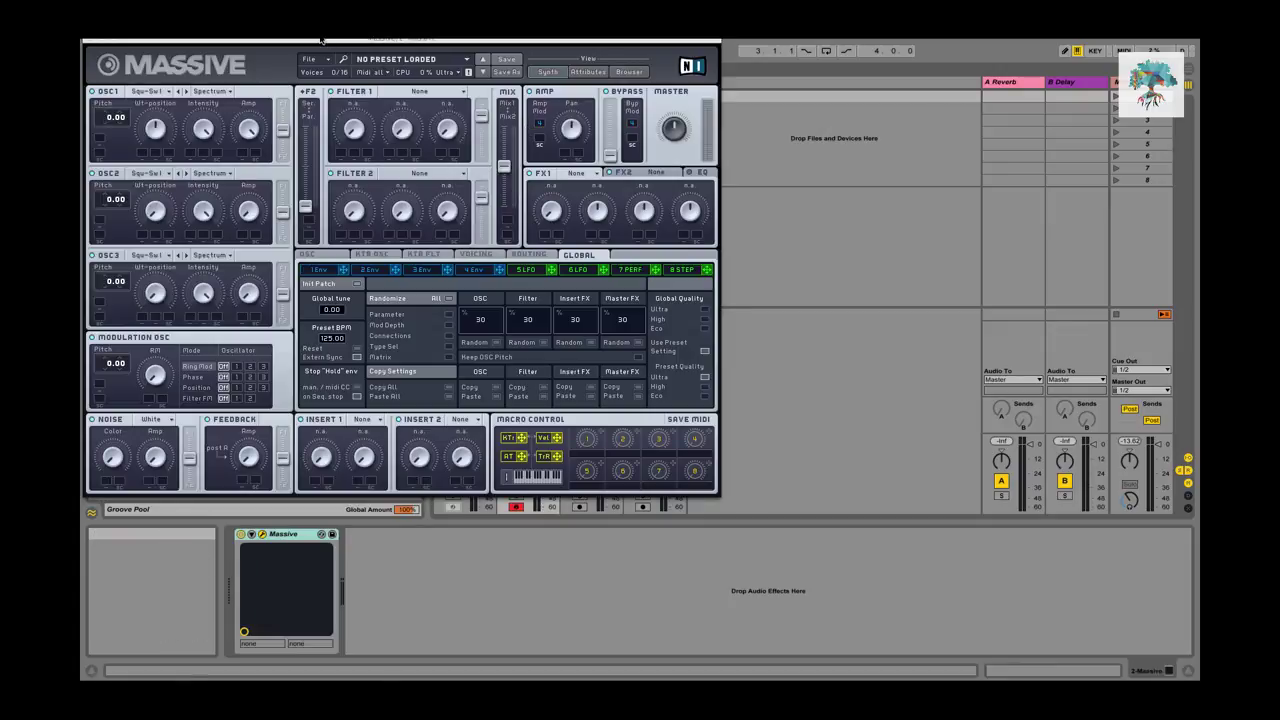
{"action": "left_click_drag", "start_coordinate": [321, 41], "coordinate": [480, 68]}
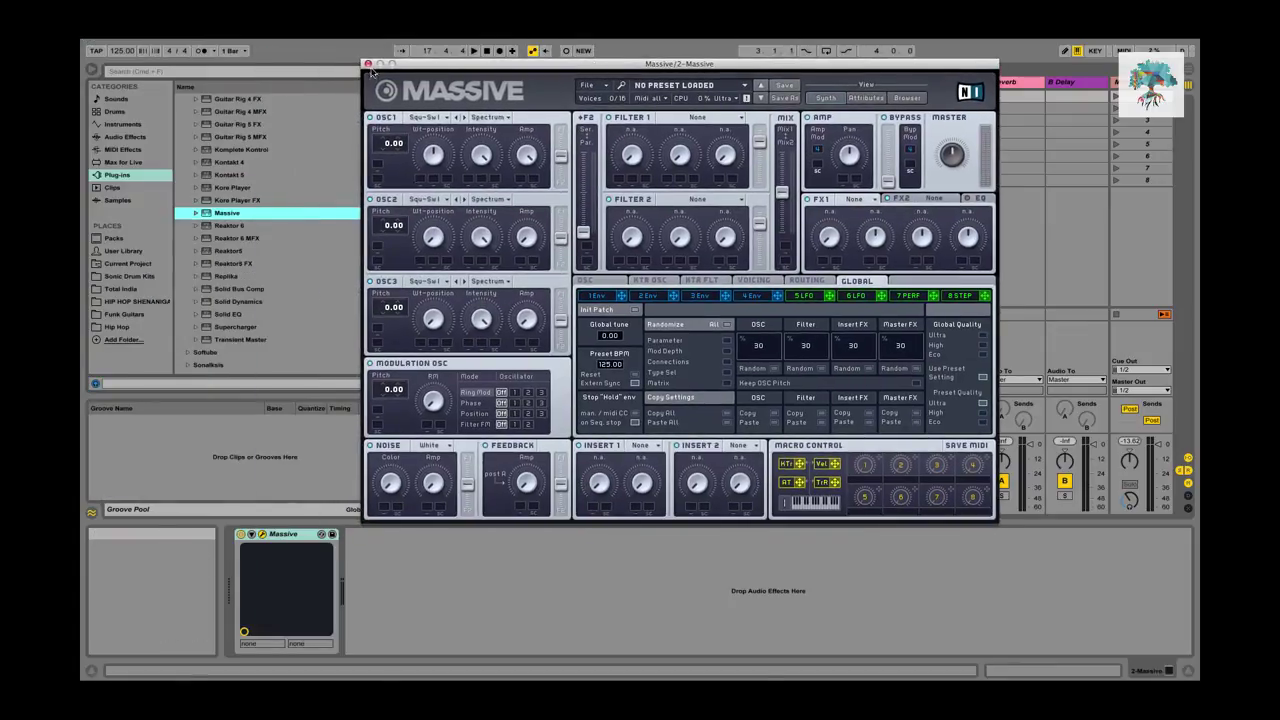
{"action": "left_click", "coordinate": [367, 63]}
Group the Reaktor 6 track and add a Simple Delay to the group.
{"action": "left_click", "coordinate": [457, 82]}
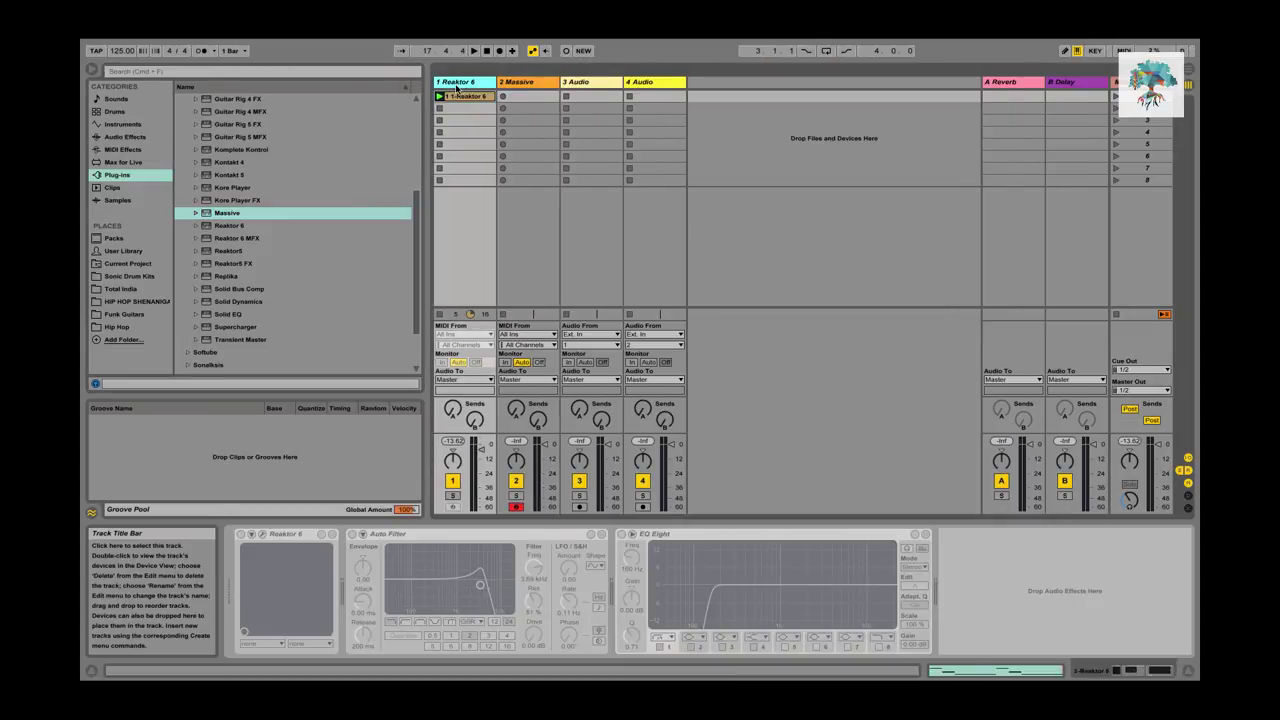
{"action": "key", "text": "ctrl+g"}
{"action": "left_click", "coordinate": [125, 136]}
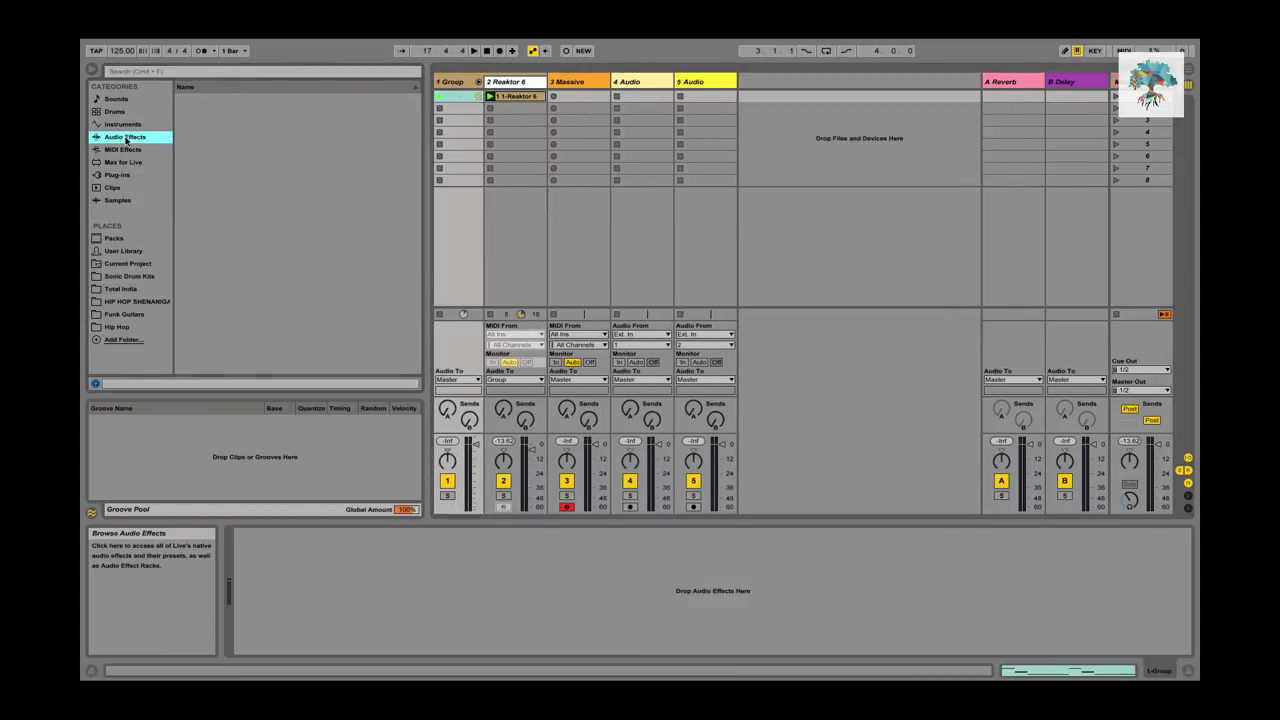
{"action": "scroll", "coordinate": [304, 332], "scroll_direction": "down", "scroll_amount": 5}
{"action": "double_click", "coordinate": [220, 303]}
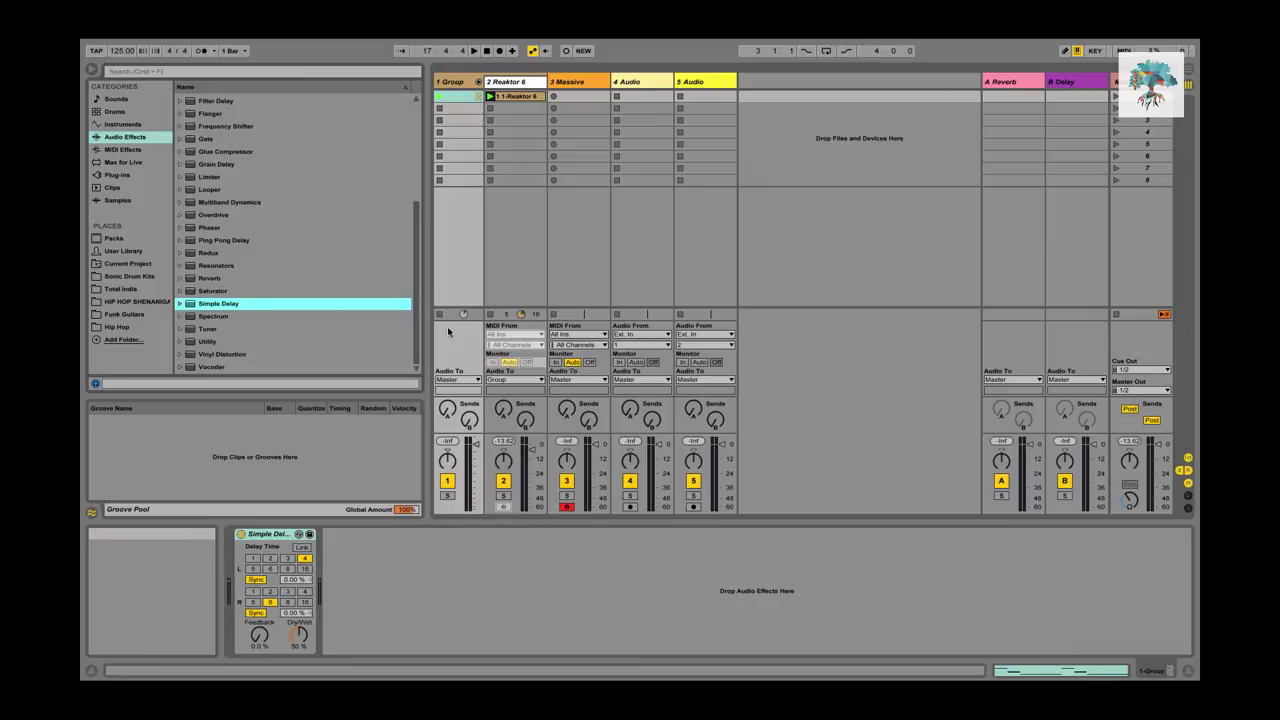
Link the Simple Delay's channels in Time mode at 1.00 ms, with 95 % feedback and 100 % dry/wet.
{"action": "left_click", "coordinate": [304, 549]}
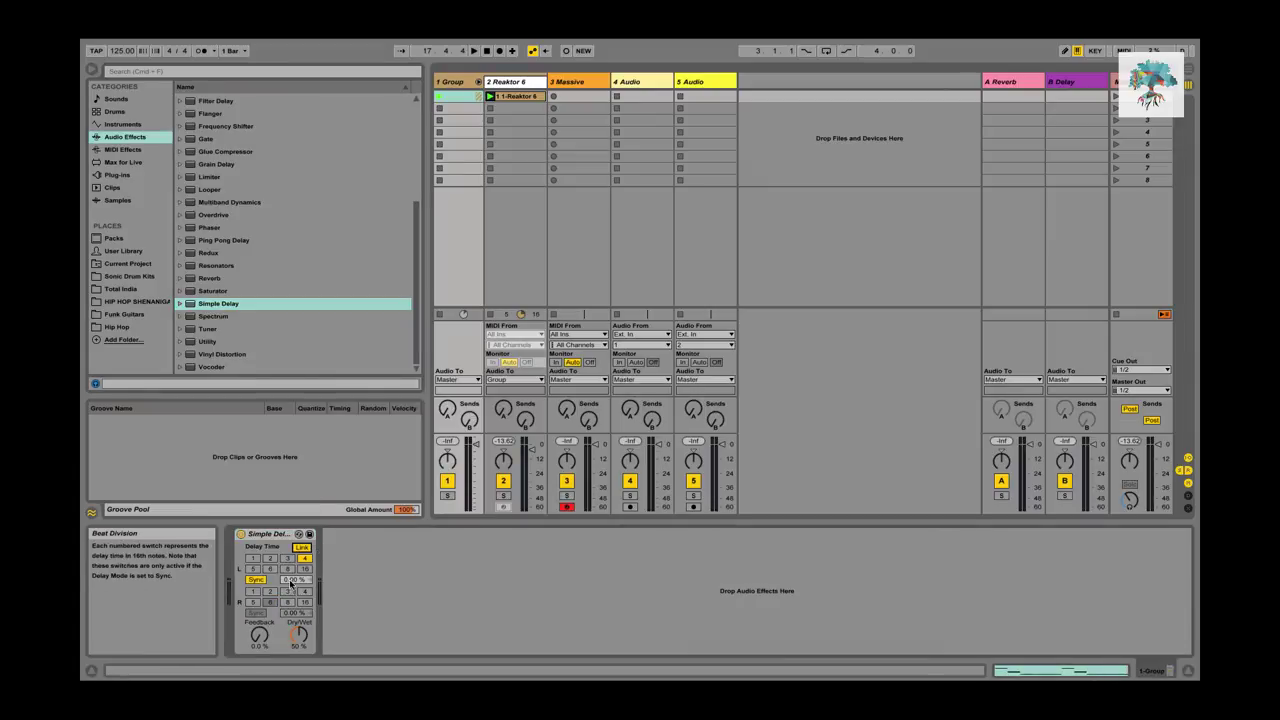
{"action": "left_click", "coordinate": [257, 580]}
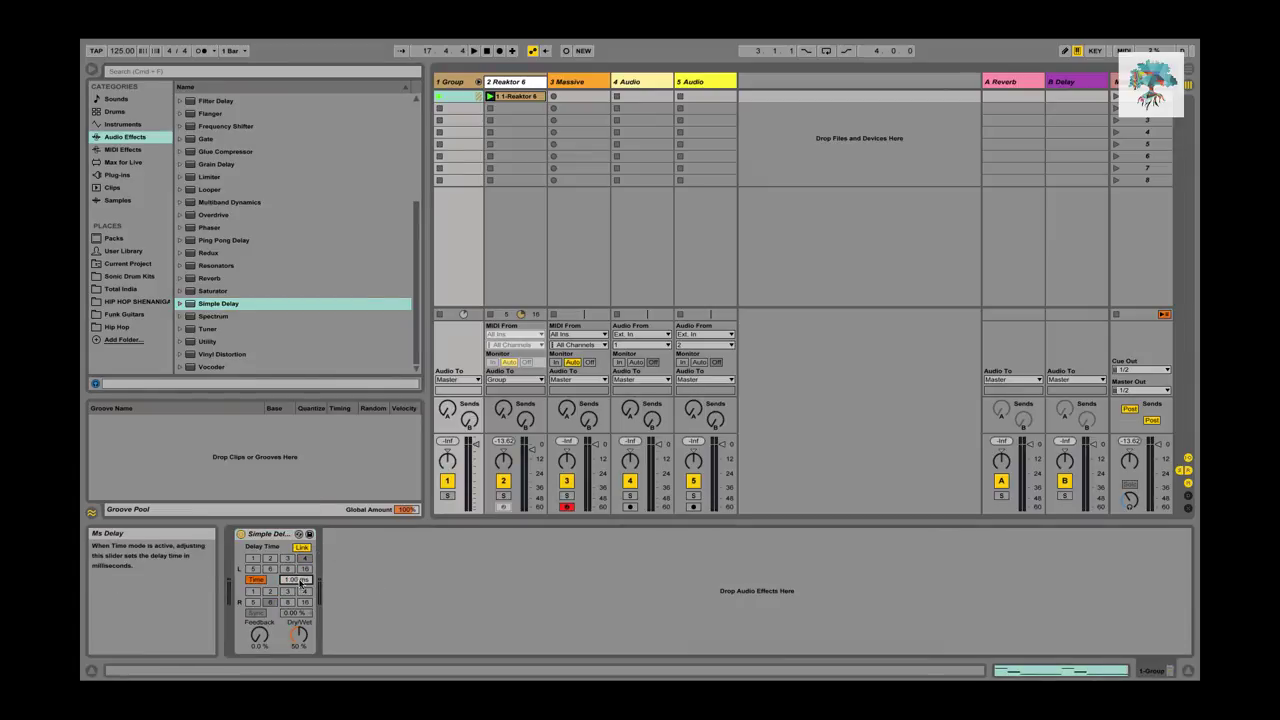
{"action": "left_click_drag", "start_coordinate": [269, 643], "coordinate": [269, 590]}
{"action": "left_click_drag", "start_coordinate": [298, 636], "coordinate": [298, 600]}
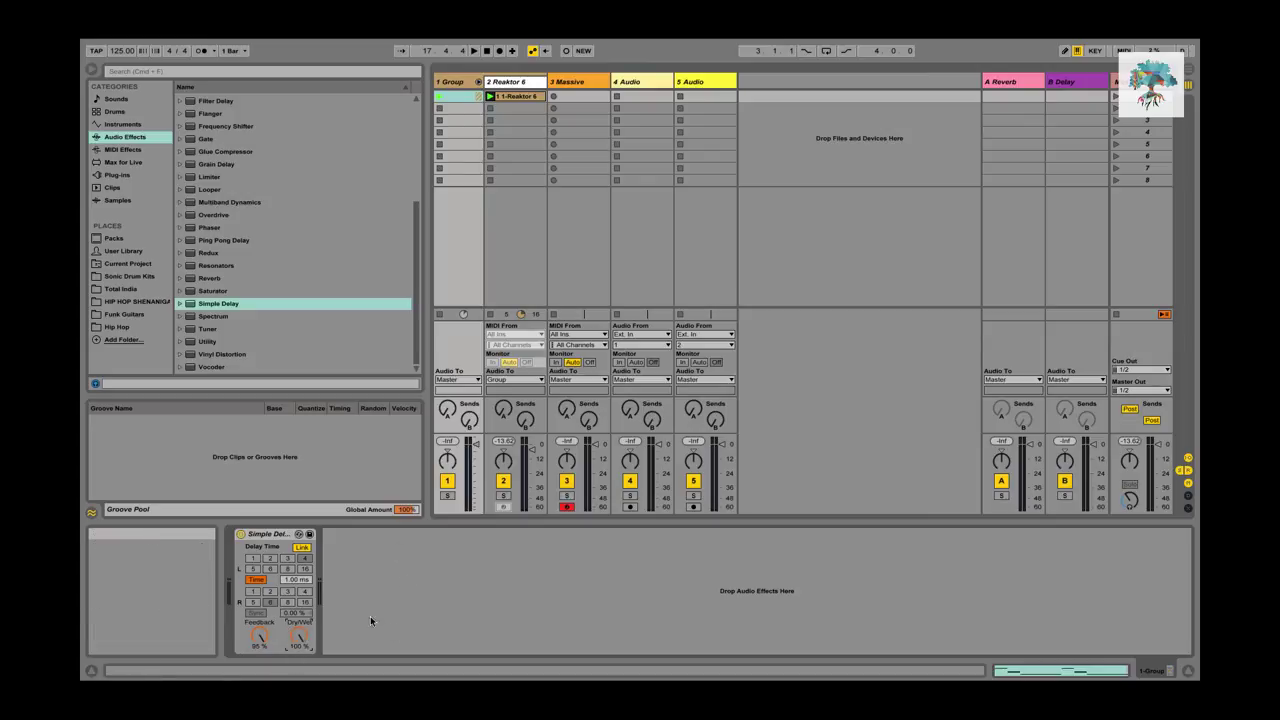
During playback, lower the group's volume, and set the Simple Delay to about 19.7 ms with dry/wet at 67 %.
{"action": "key", "text": "space"}
{"action": "left_click", "coordinate": [475, 465]}
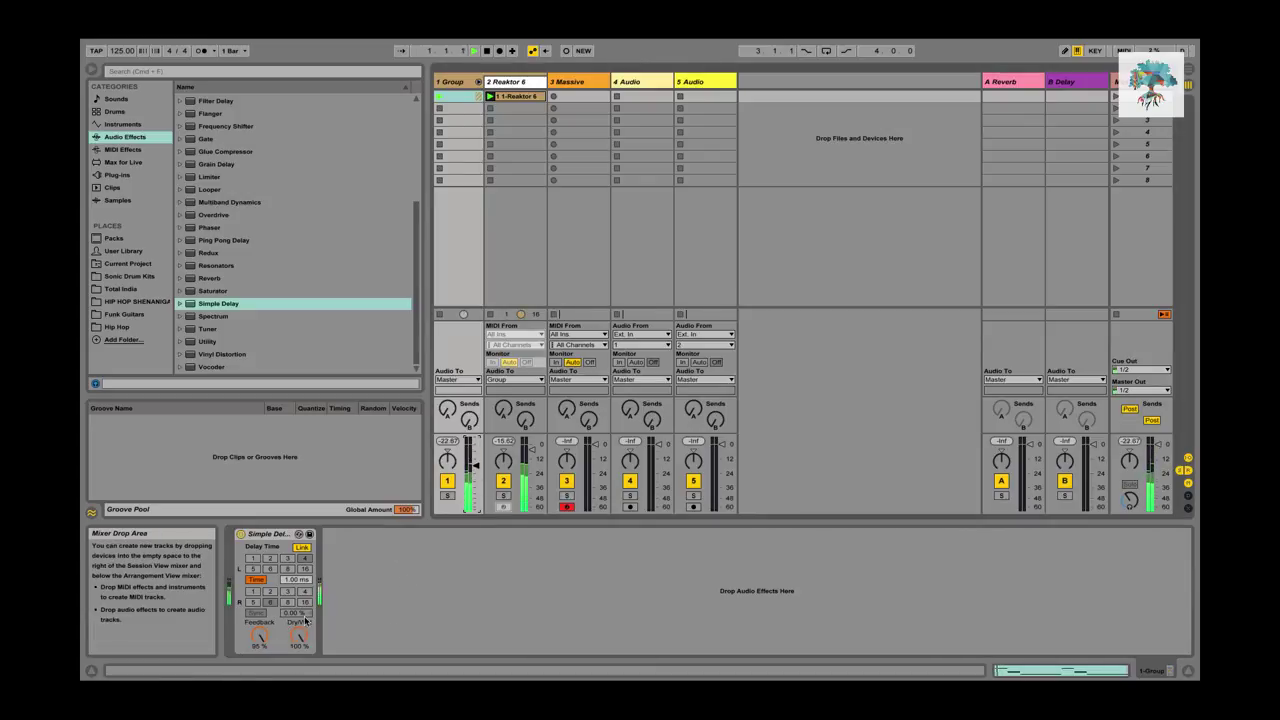
{"action": "left_click_drag", "start_coordinate": [296, 580], "coordinate": [296, 545]}
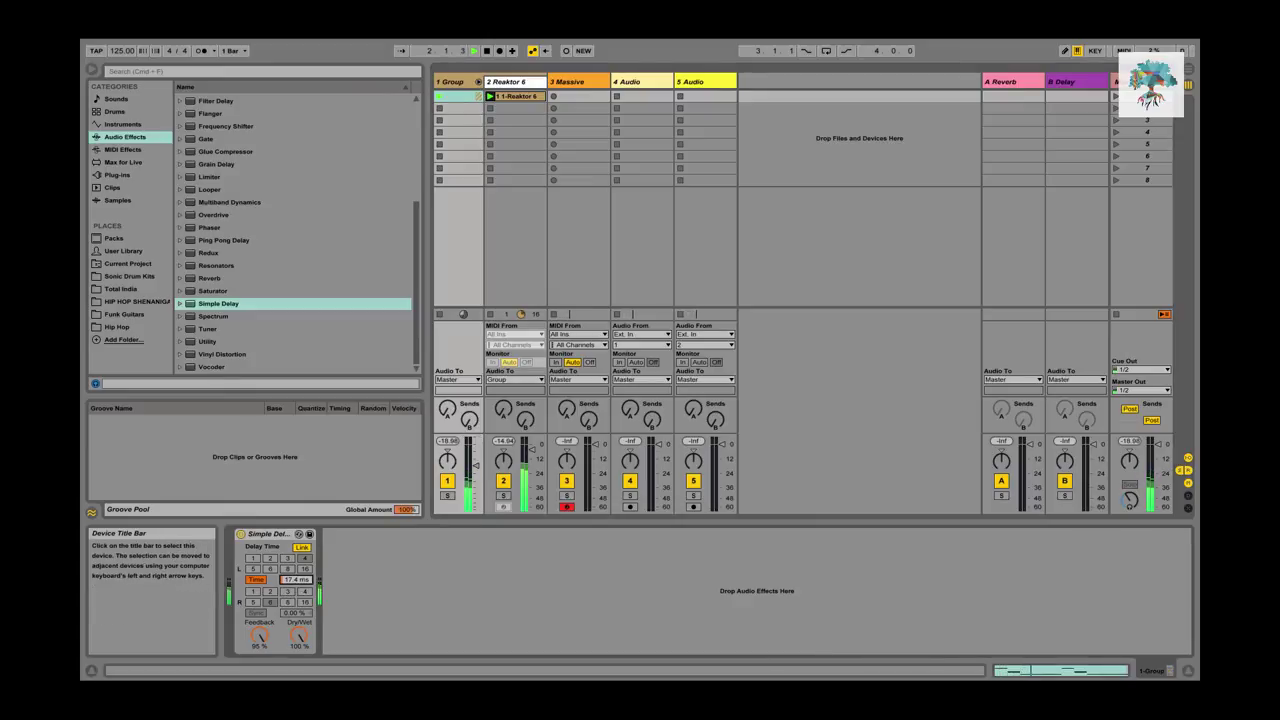
{"action": "left_click_drag", "start_coordinate": [298, 640], "coordinate": [298, 666]}
{"action": "left_click_drag", "start_coordinate": [475, 465], "coordinate": [475, 454]}
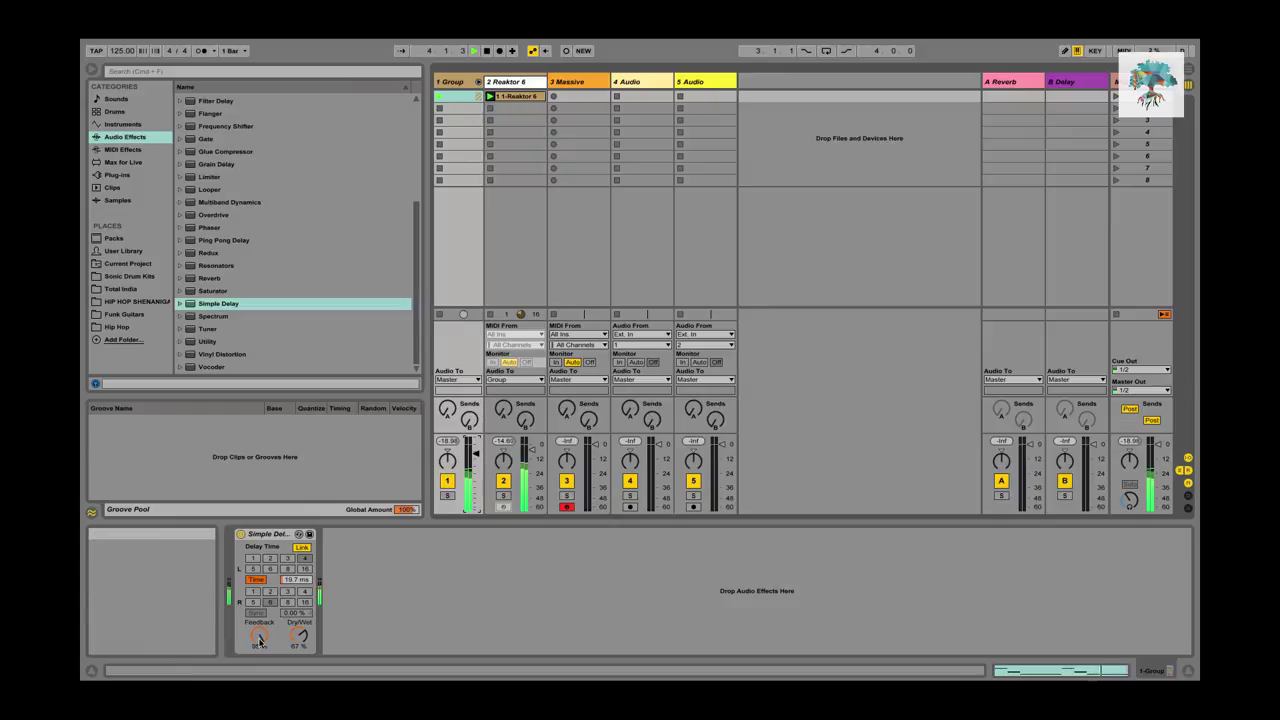
Set the Simple Delay's feedback to 60 % and dry/wet to 98 %, and raise the group's volume slightly.
{"action": "left_click_drag", "start_coordinate": [260, 636], "coordinate": [308, 624]}
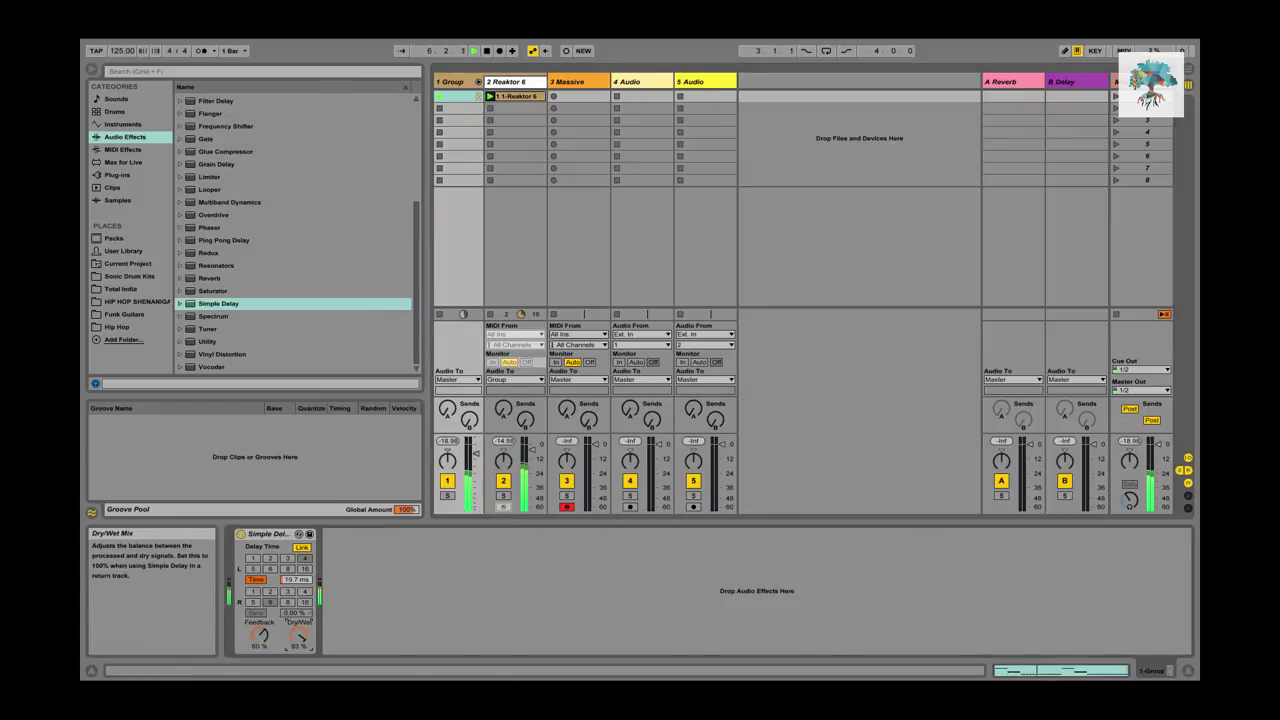
{"action": "left_click_drag", "start_coordinate": [299, 636], "coordinate": [299, 633]}
{"action": "left_click_drag", "start_coordinate": [475, 453], "coordinate": [475, 444]}
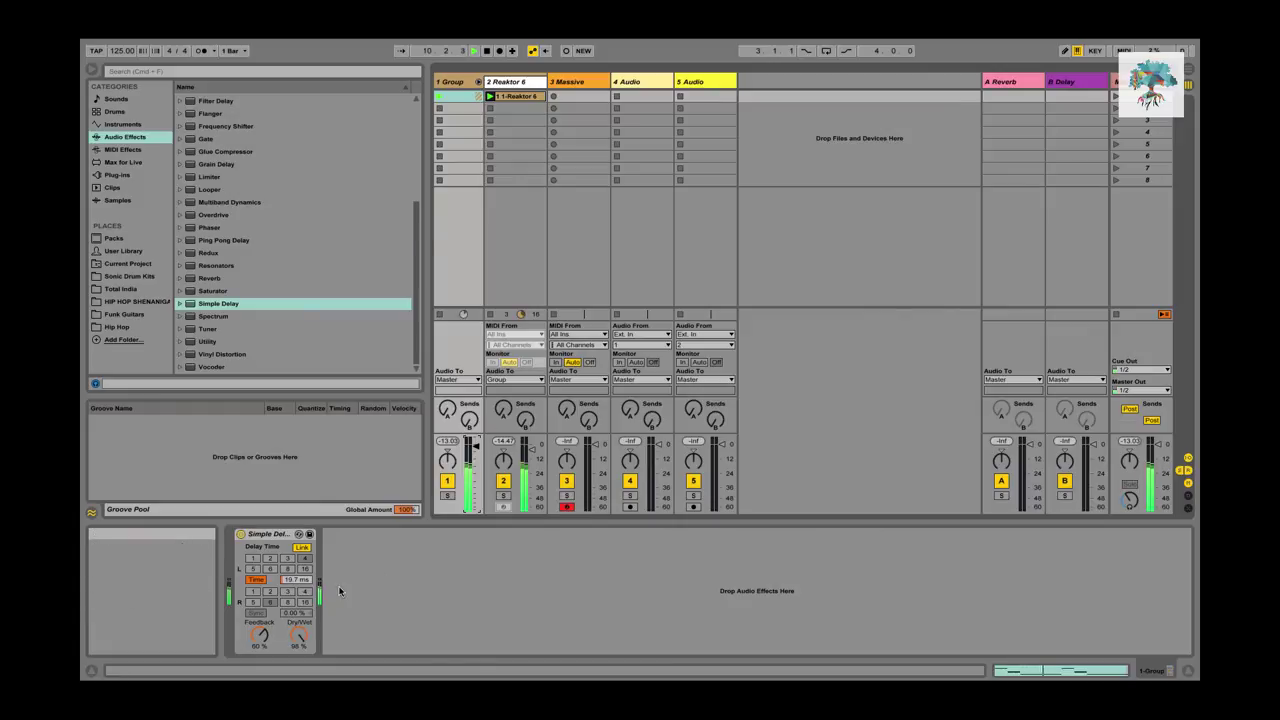
Unfreeze the Reaktor 6 track and move its Auto Filter to the group, after the Simple Delay.
{"action": "left_click", "coordinate": [510, 81]}
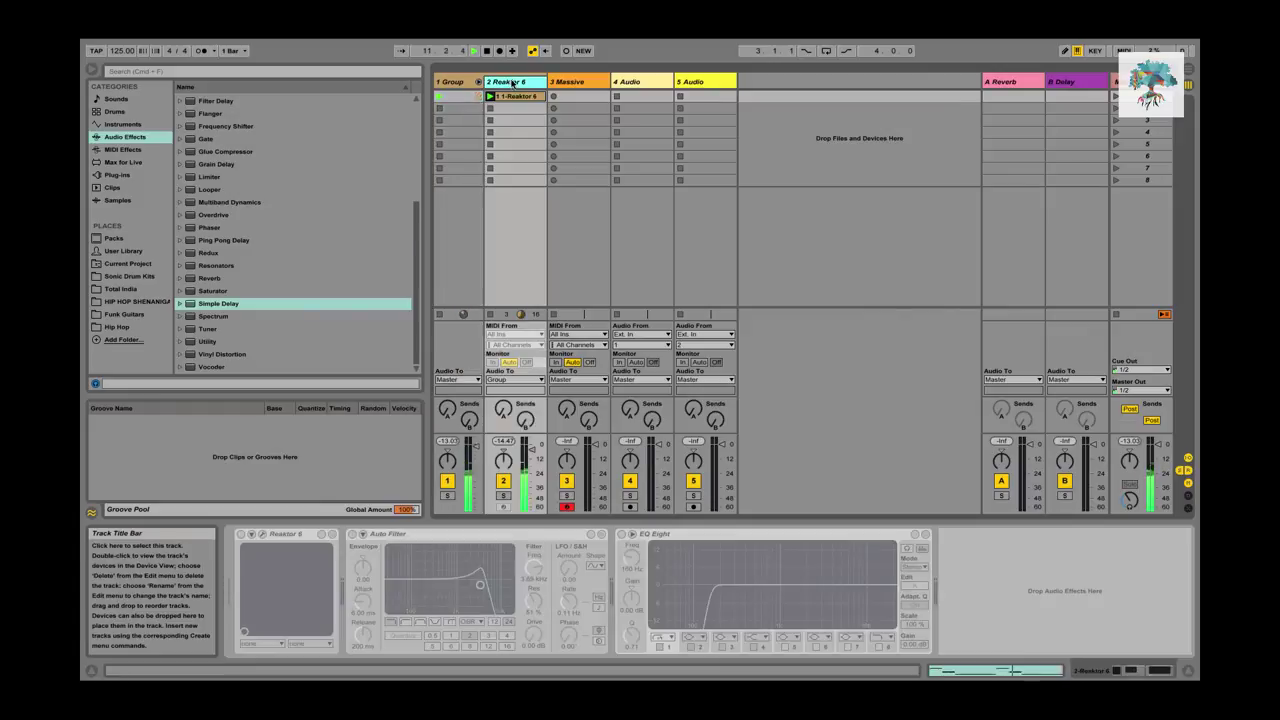
{"action": "right_click", "coordinate": [533, 87]}
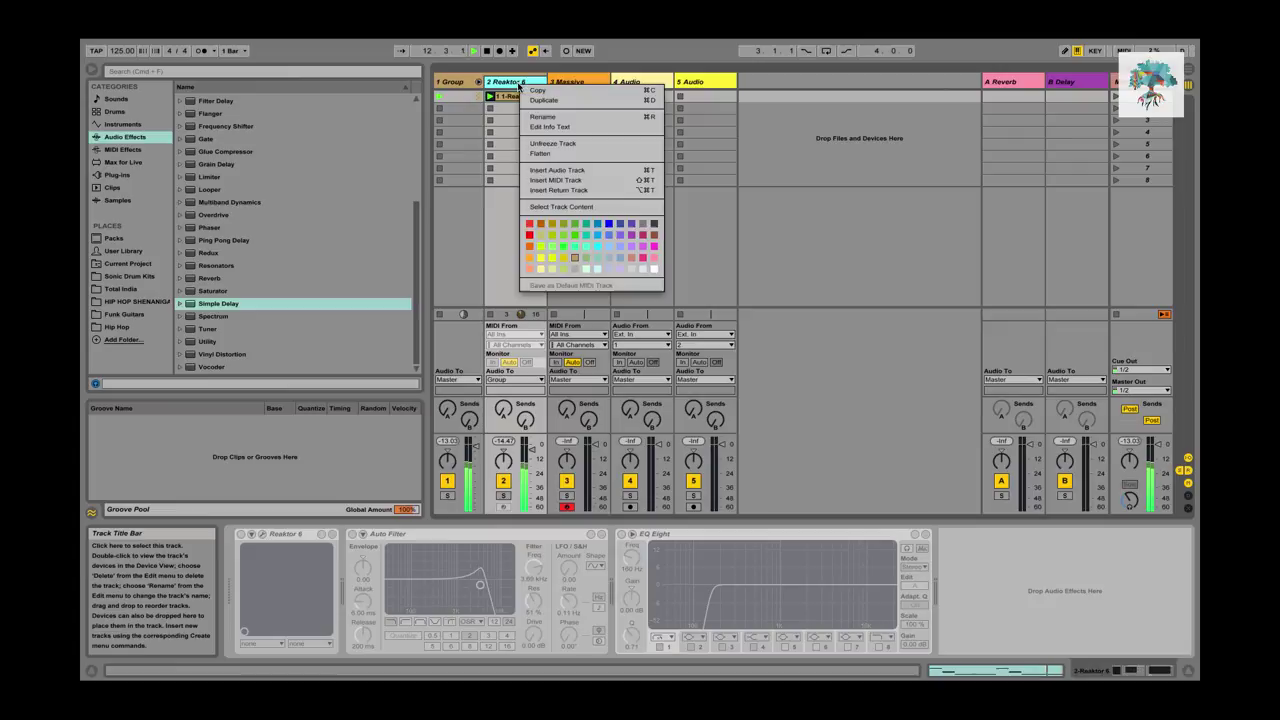
{"action": "left_click", "coordinate": [593, 144]}
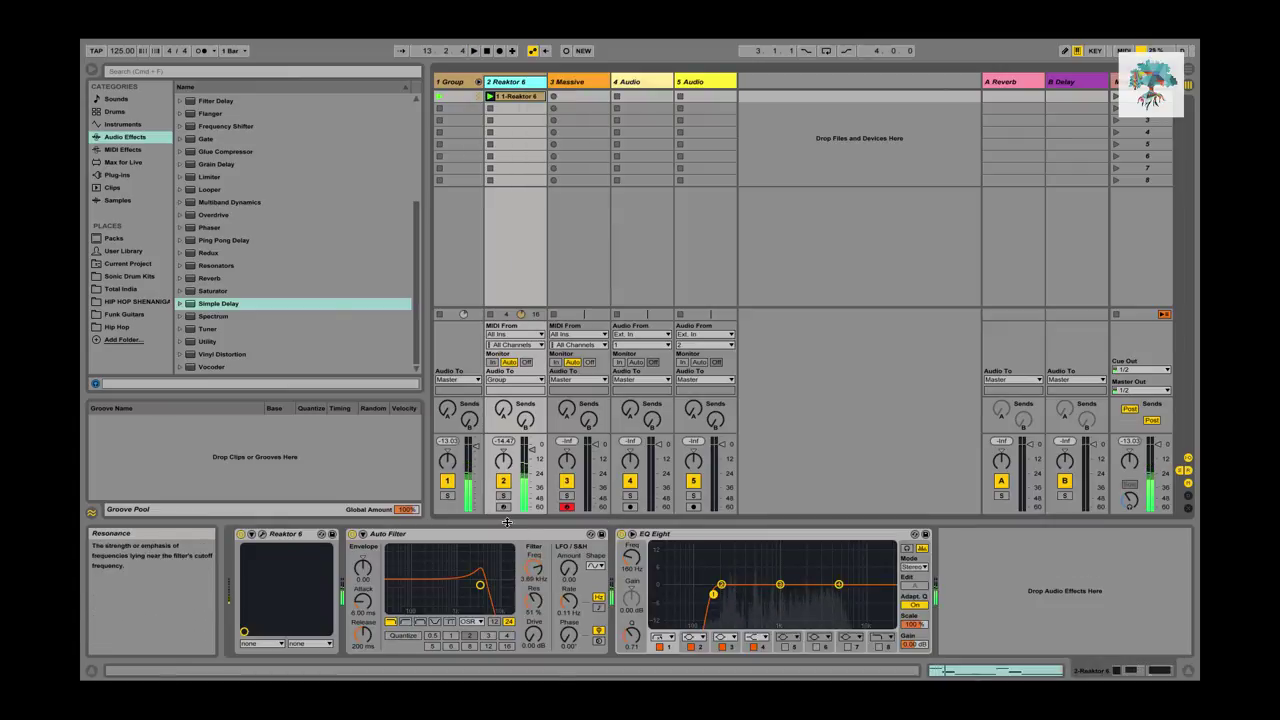
{"action": "left_click_drag", "start_coordinate": [462, 103], "coordinate": [468, 85]}
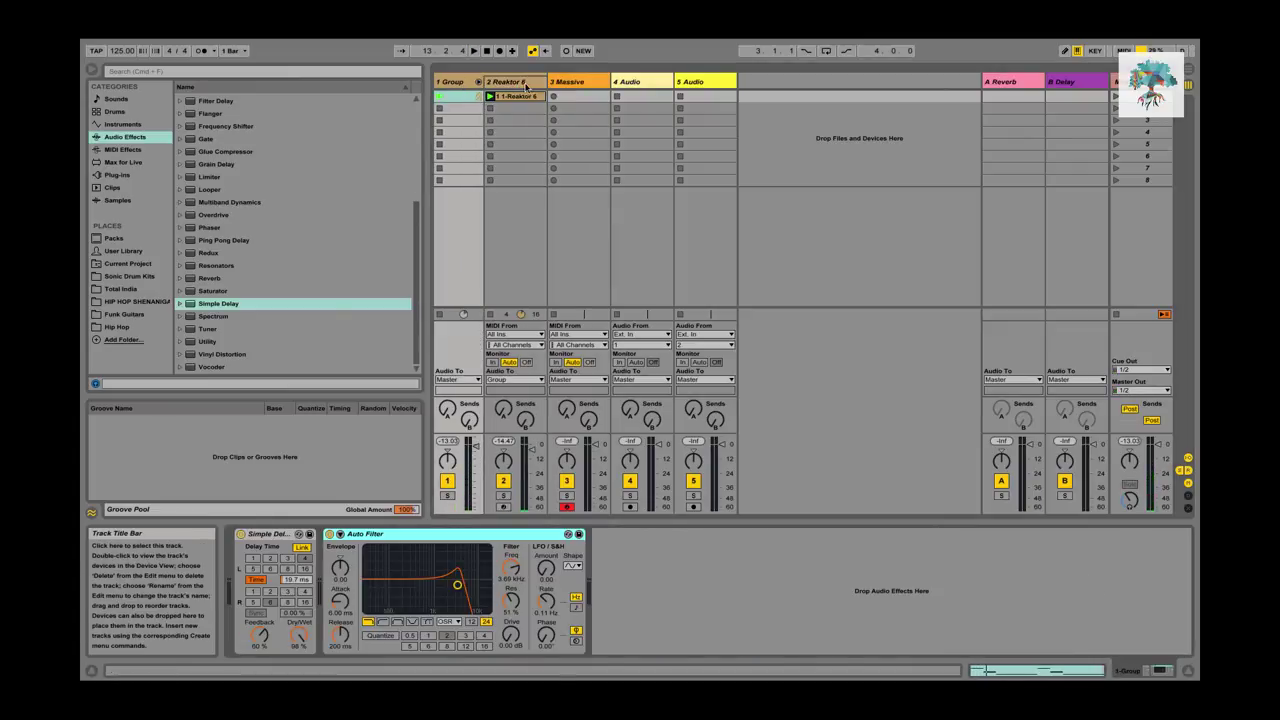
Freeze the Reaktor 6 track again and start playback.
{"action": "left_click", "coordinate": [526, 86]}
{"action": "right_click", "coordinate": [526, 87]}
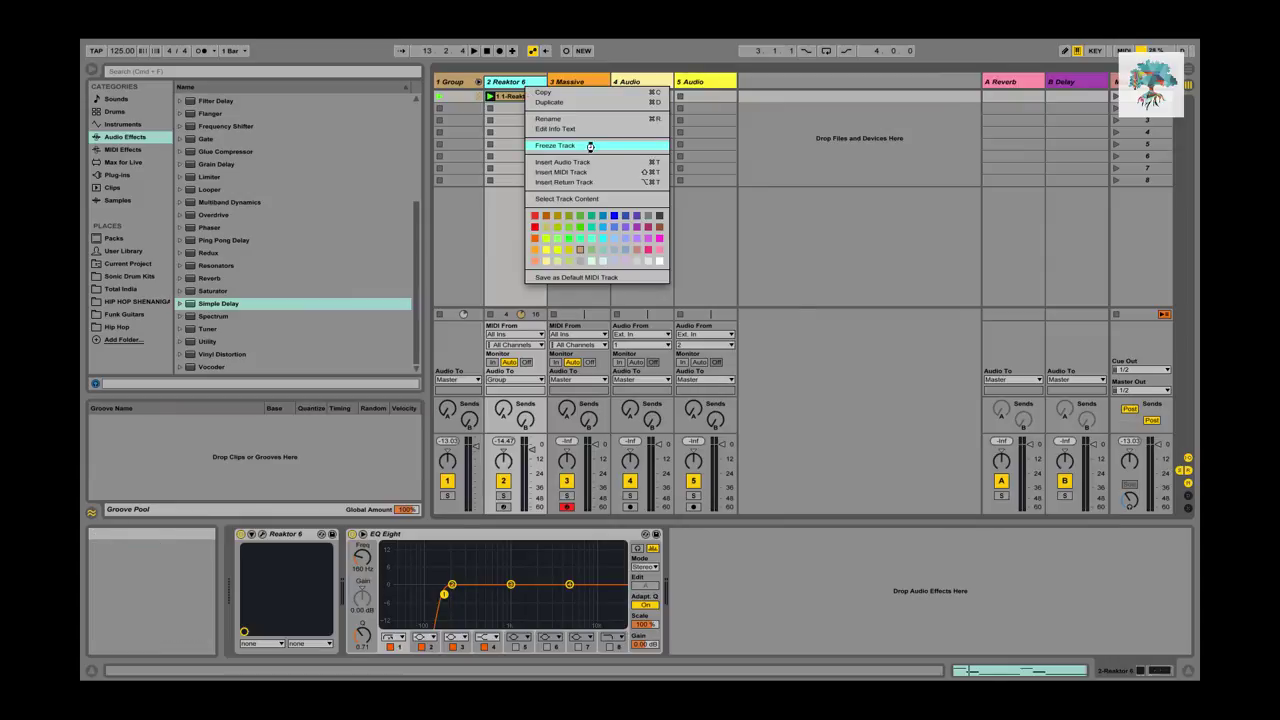
{"action": "left_click", "coordinate": [590, 146]}
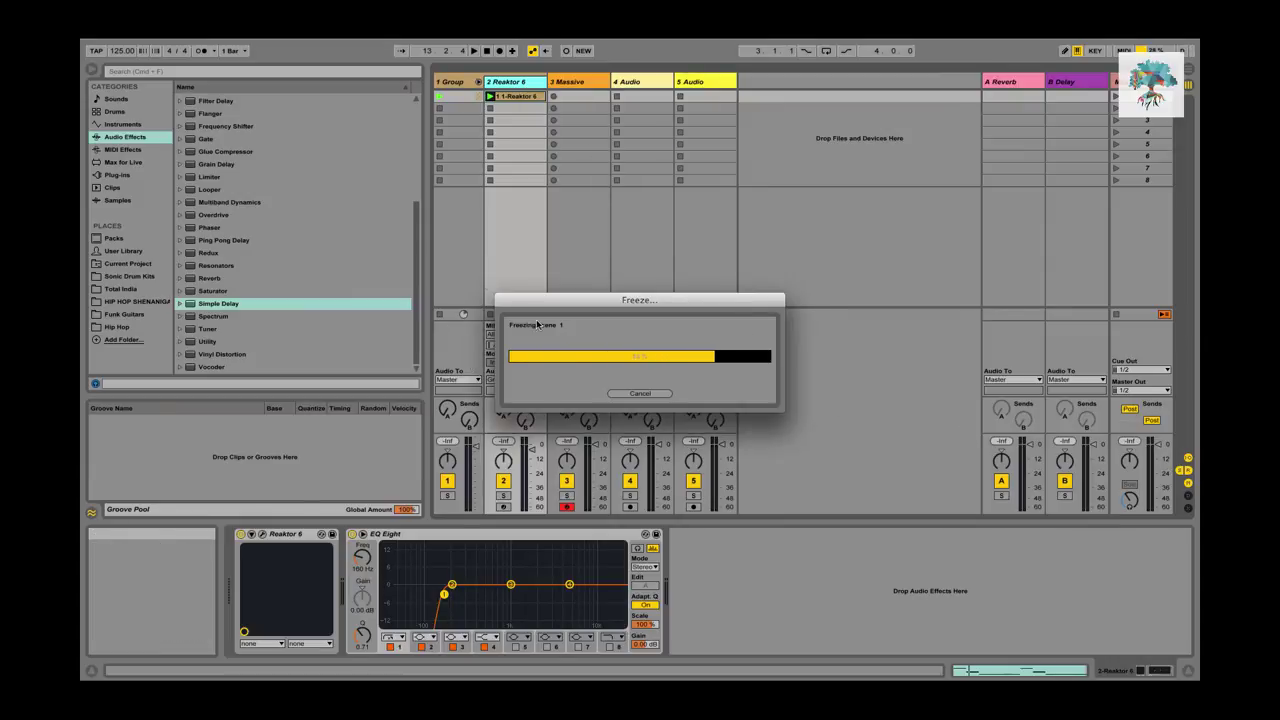
{"action": "key", "text": "space"}
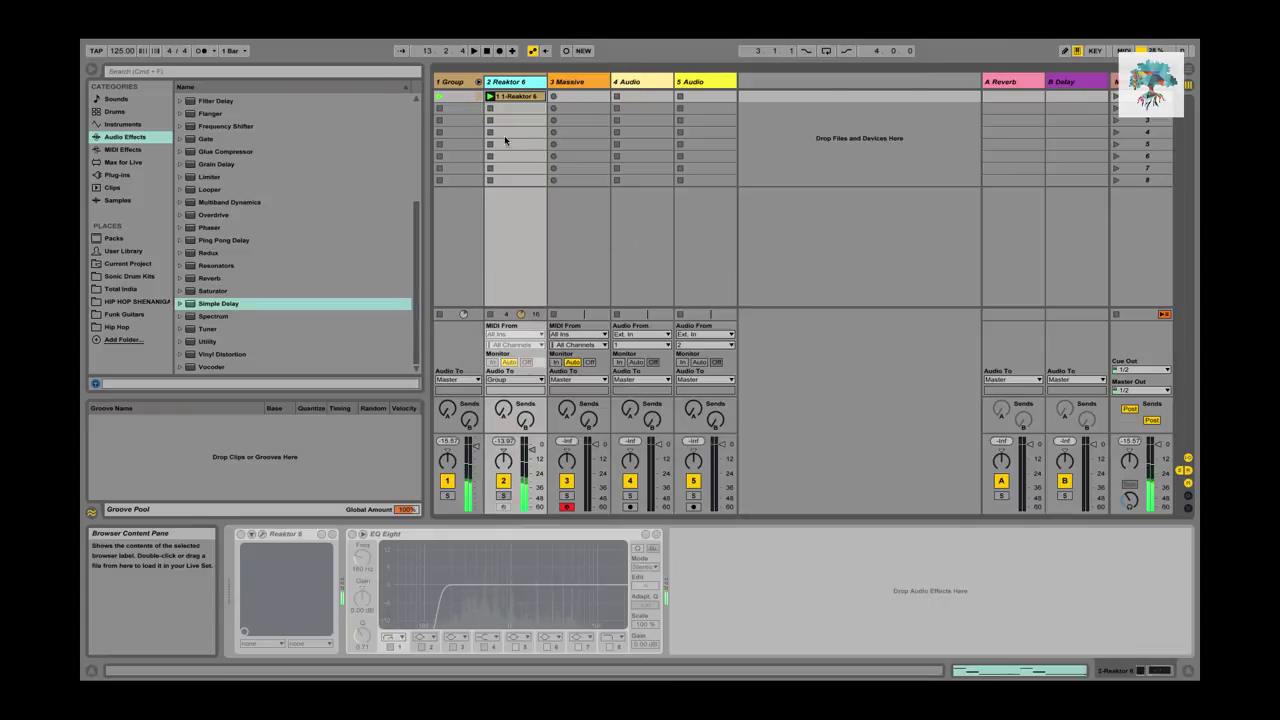
Toggle the group's Simple Delay to compare the sound, leaving it switched off.
{"action": "left_click", "coordinate": [464, 83]}
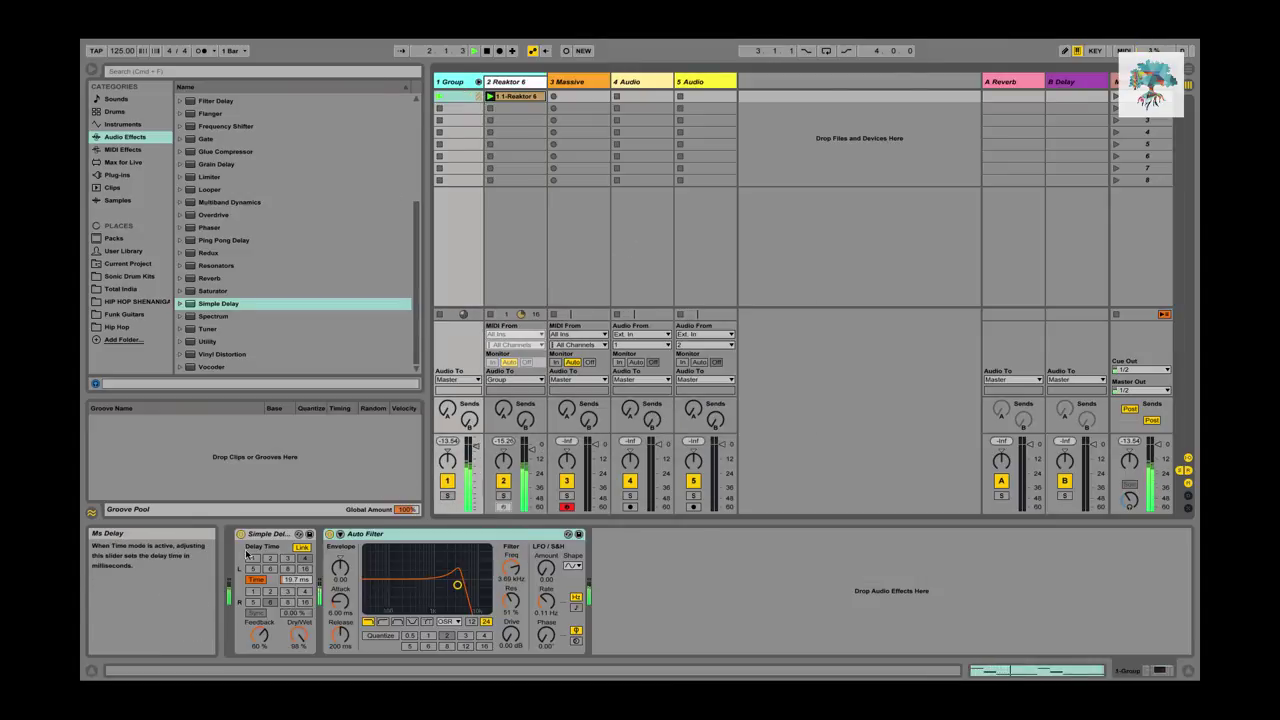
{"action": "left_click", "coordinate": [241, 534]}
{"action": "left_click", "coordinate": [243, 535]}
{"action": "left_click", "coordinate": [243, 535]}
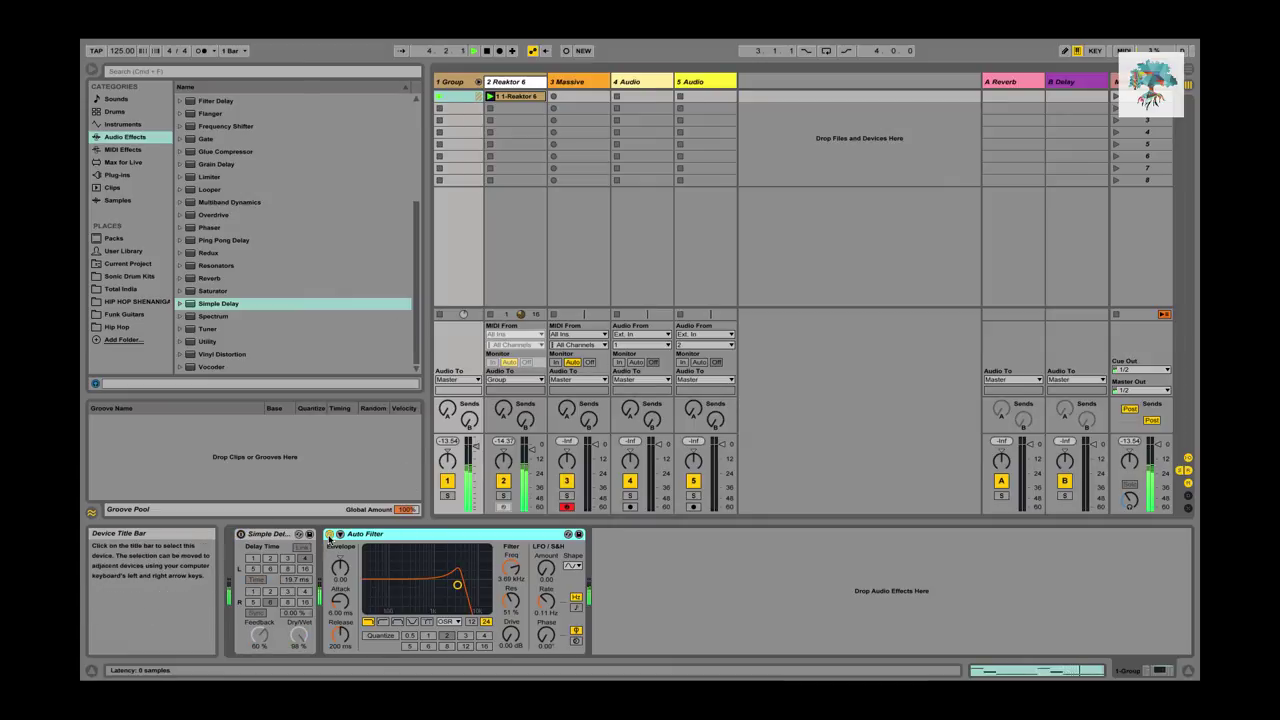
Open Massive on the third track, start a new sound, and choose the Squ-Sw I wavetable for oscillator 1.
{"action": "left_click", "coordinate": [579, 83]}
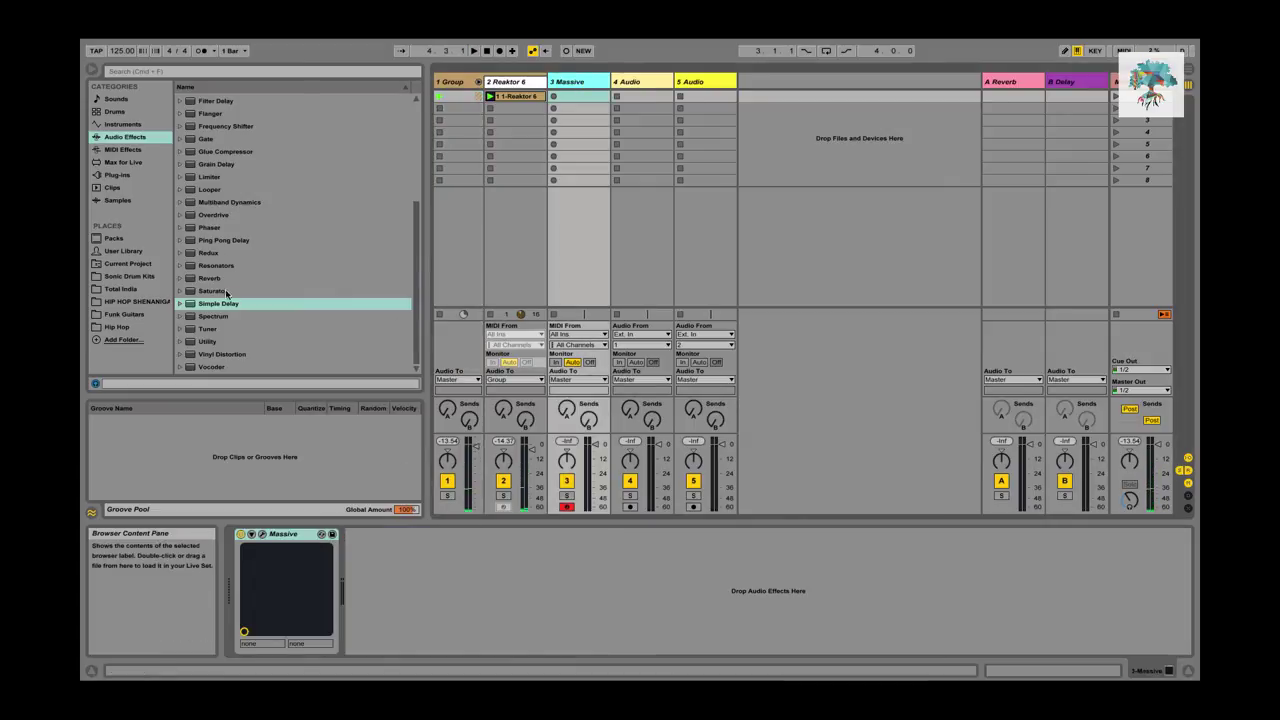
{"action": "left_click", "coordinate": [262, 534]}
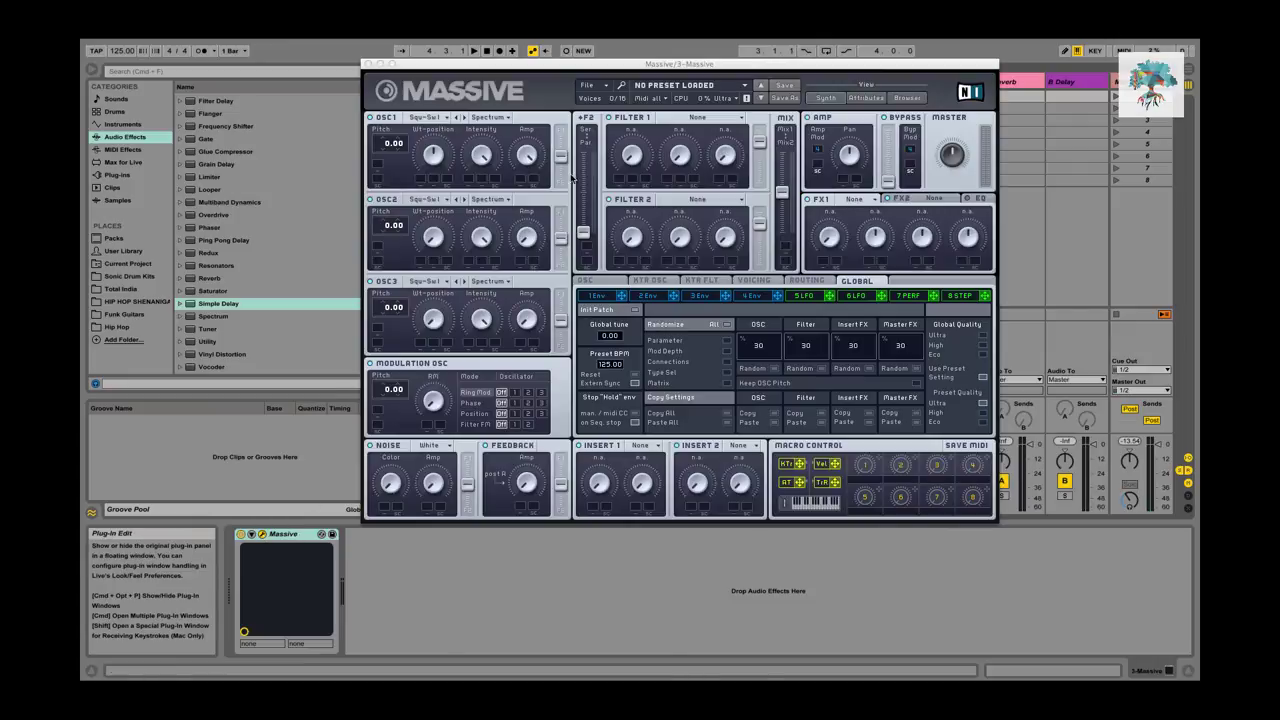
{"action": "left_click", "coordinate": [603, 87]}
{"action": "left_click", "coordinate": [606, 87]}
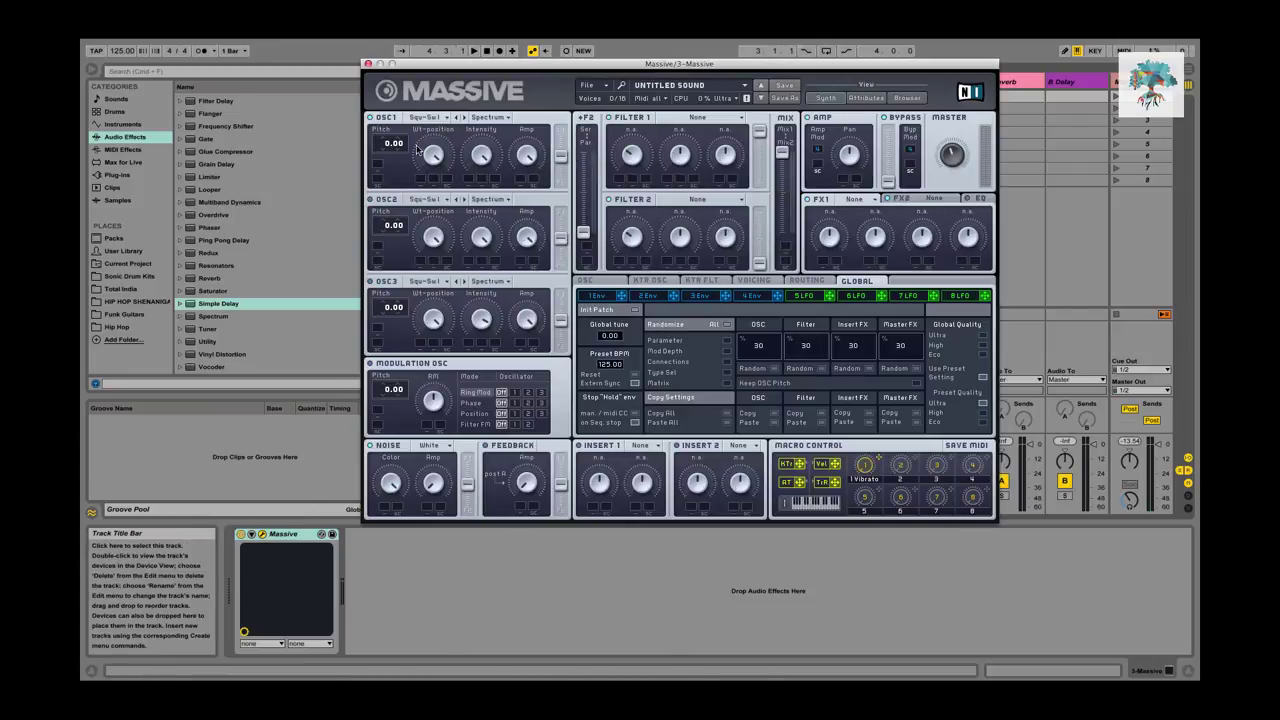
{"action": "left_click", "coordinate": [425, 118]}
{"action": "left_click", "coordinate": [428, 126]}
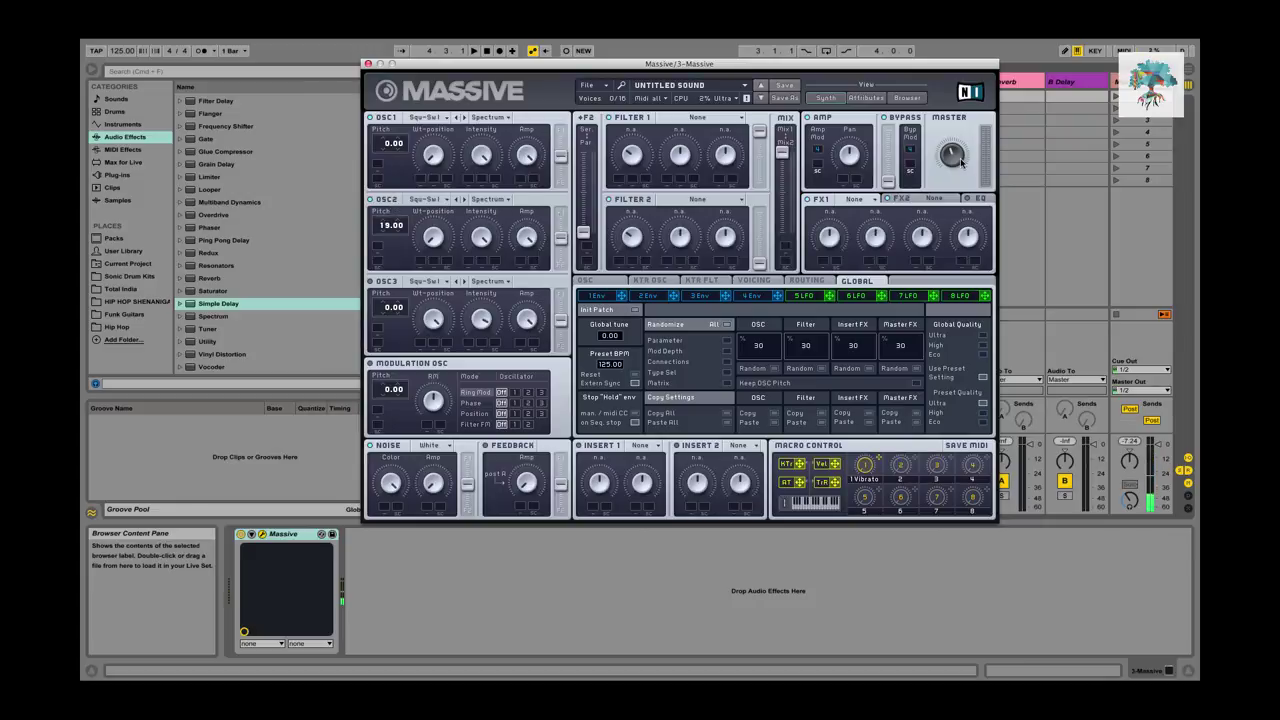
Lower Massive's master volume, set unisono to 4, and enable slight pitch and pan unisono spreads.
{"action": "mouse_move", "coordinate": [961, 162]}
{"action": "left_mouse_down"}
{"action": "mouse_move", "coordinate": [958, 203]}
{"action": "mouse_move", "coordinate": [958, 187]}
{"action": "left_mouse_up"}
{"action": "left_click", "coordinate": [759, 284]}
{"action": "left_click", "coordinate": [665, 344]}
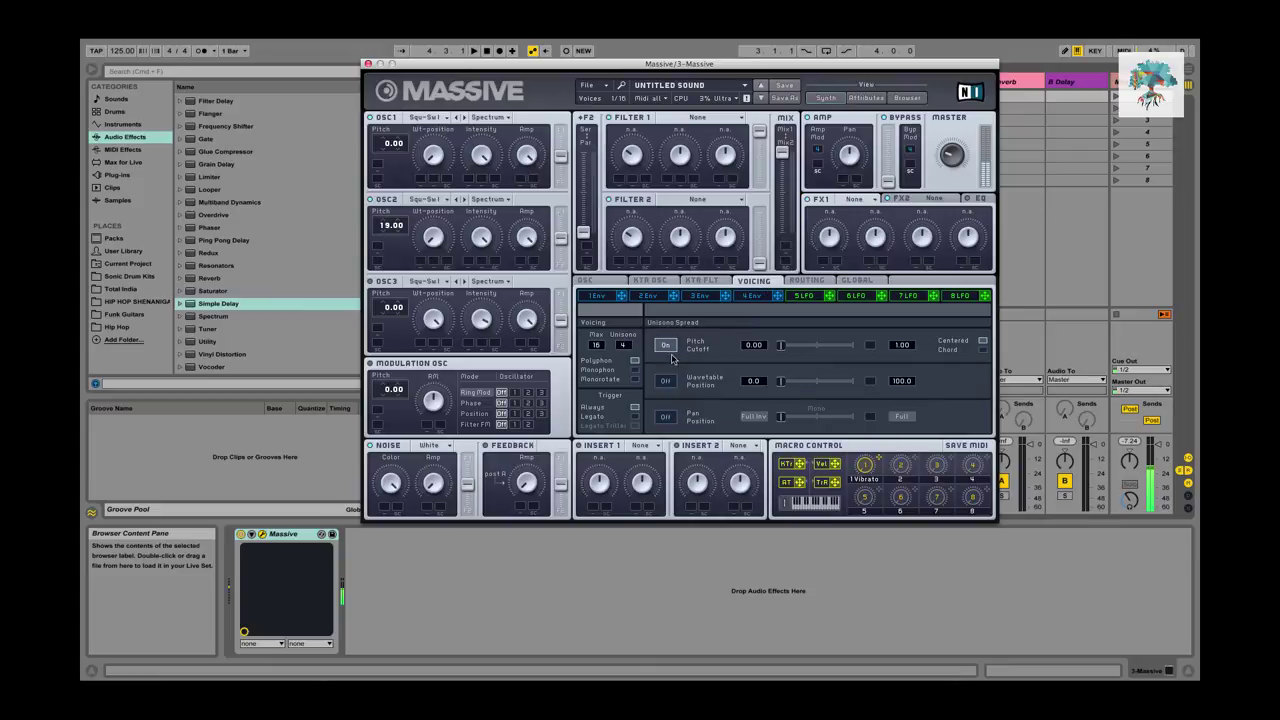
{"action": "left_click", "coordinate": [665, 416]}
{"action": "left_click_drag", "start_coordinate": [782, 418], "coordinate": [794, 419]}
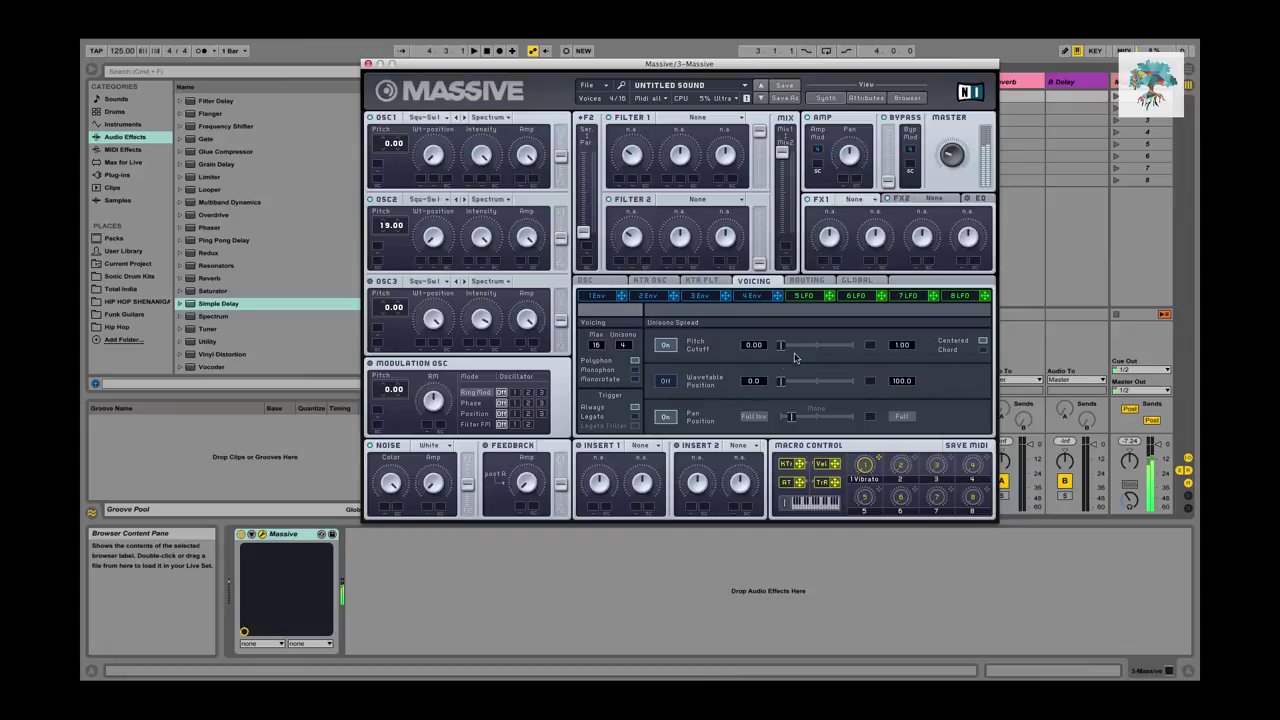
{"action": "left_click_drag", "start_coordinate": [780, 350], "coordinate": [785, 350]}
{"action": "left_click_drag", "start_coordinate": [953, 158], "coordinate": [954, 172]}
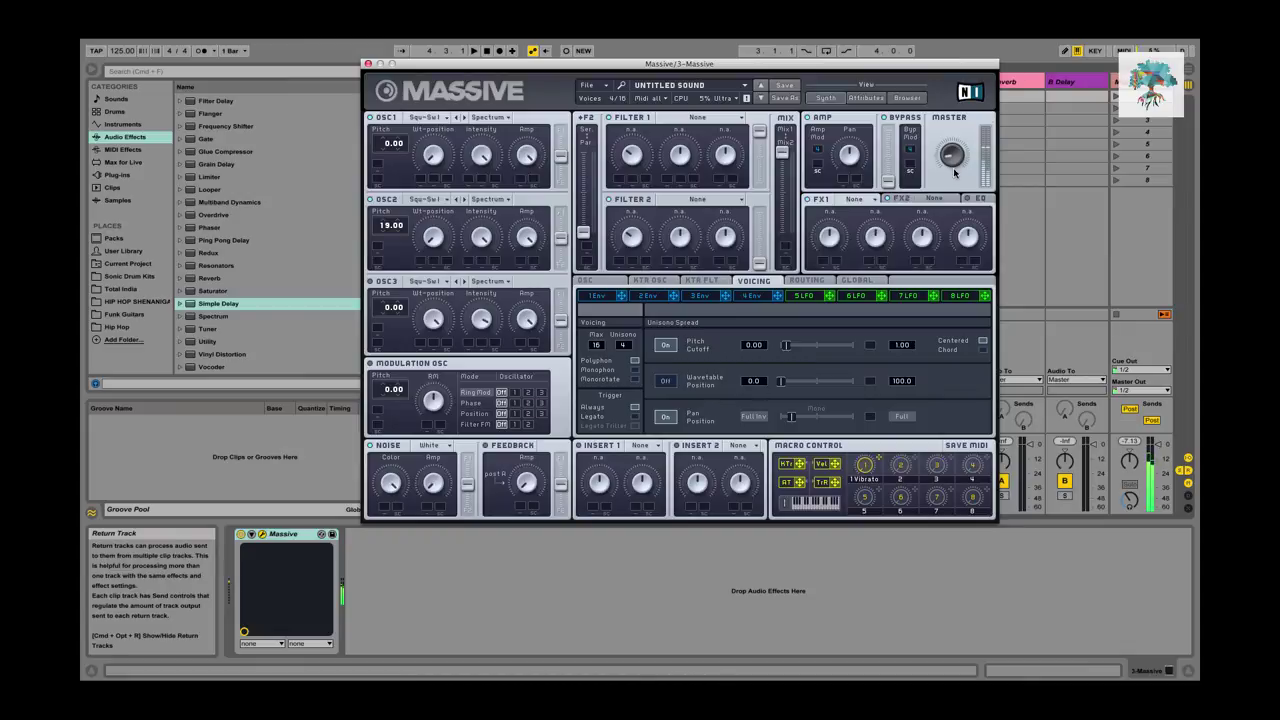
Assign an effect to Massive's FX1 slot and close the plug-in window.
{"action": "left_click", "coordinate": [873, 201]}
{"action": "left_click", "coordinate": [877, 312]}
{"action": "left_click", "coordinate": [364, 63]}
Add an Auto Filter from the audio effects after Massive on the third track.
{"action": "scroll", "coordinate": [202, 174], "scroll_direction": "up", "scroll_amount": 5}
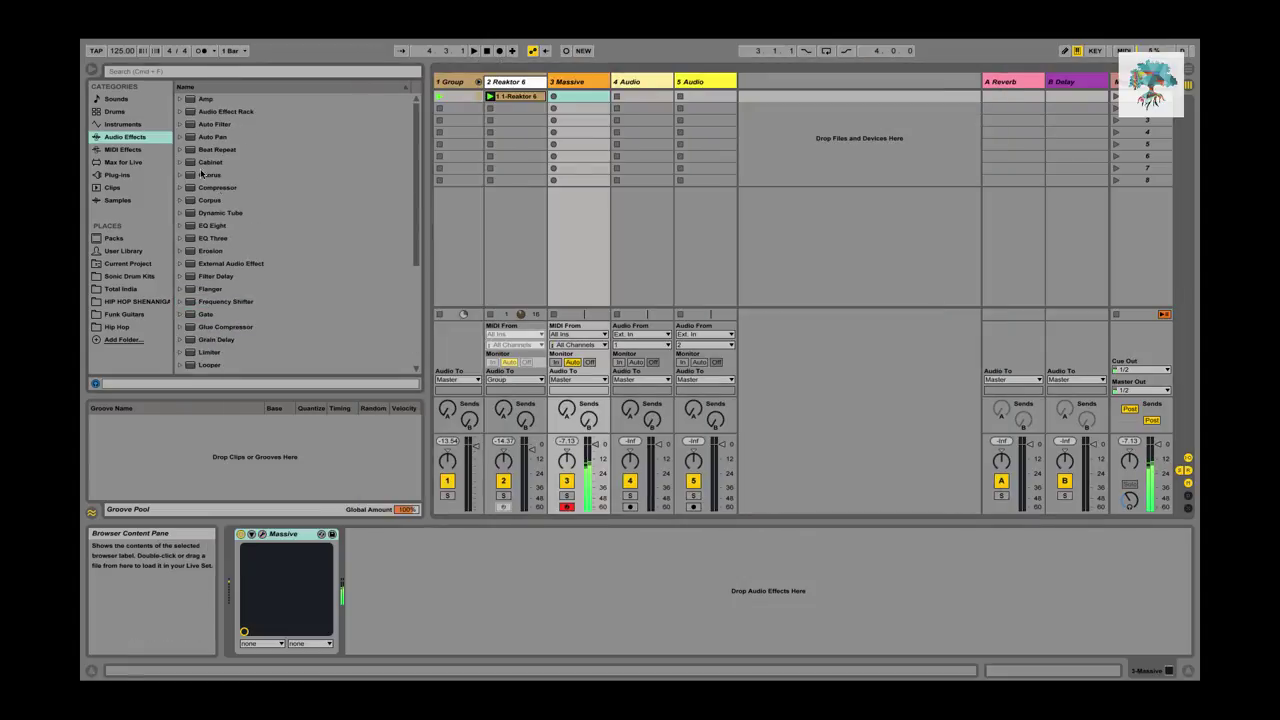
{"action": "left_click_drag", "start_coordinate": [209, 124], "coordinate": [470, 600]}
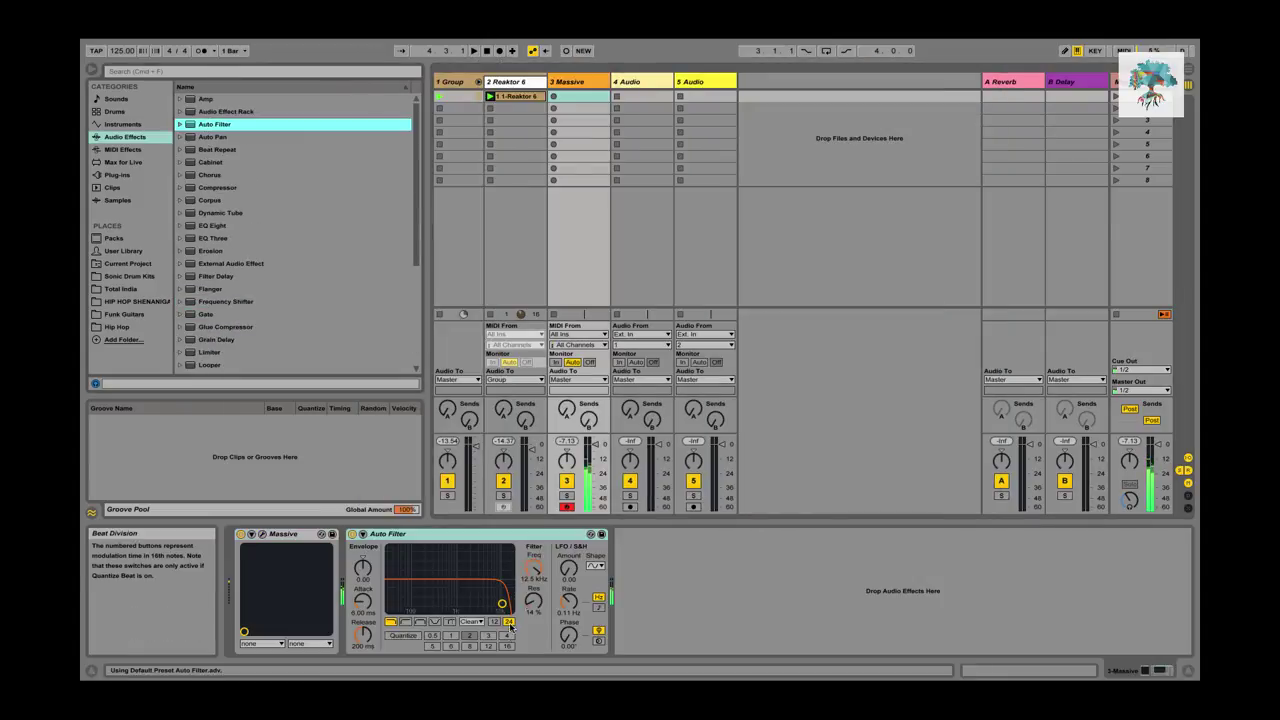
Set the Auto Filter after Massive to the OSR circuit with about 2.06 kHz cutoff, and lower the Massive track's volume to -12.4 dB.
{"action": "left_click", "coordinate": [471, 621]}
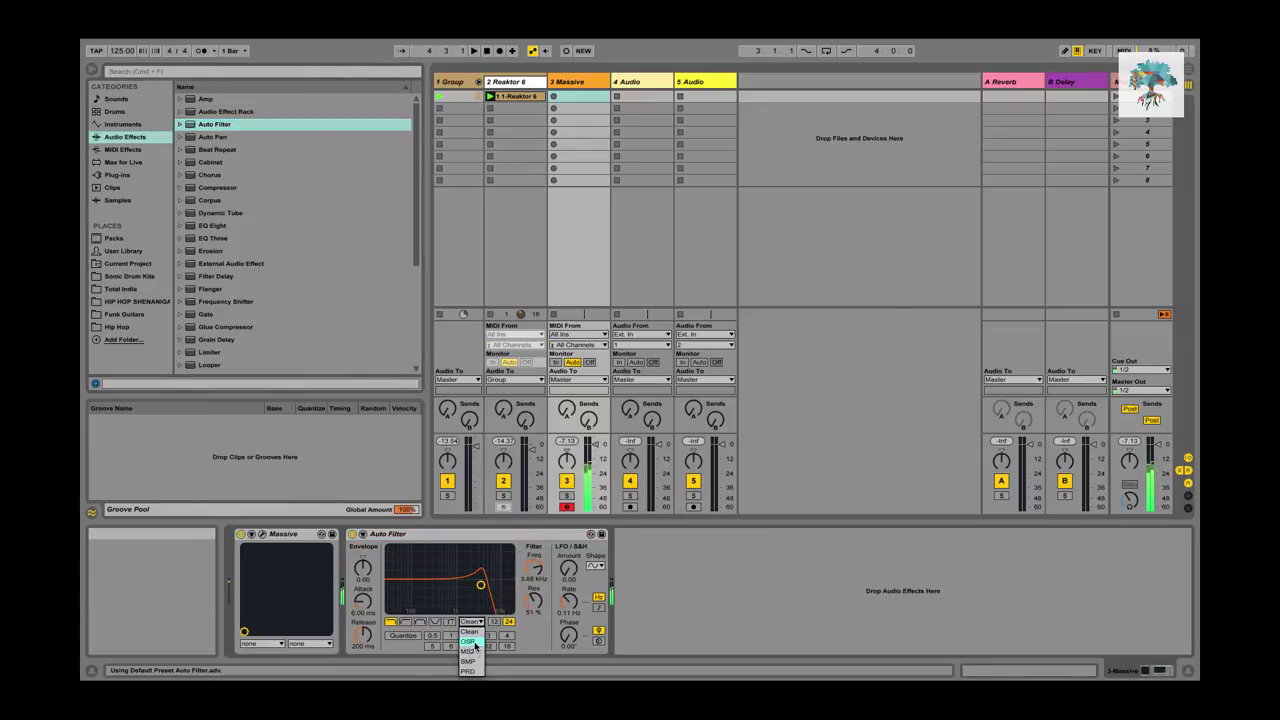
{"action": "left_click", "coordinate": [470, 634]}
{"action": "left_click_drag", "start_coordinate": [536, 643], "coordinate": [534, 582]}
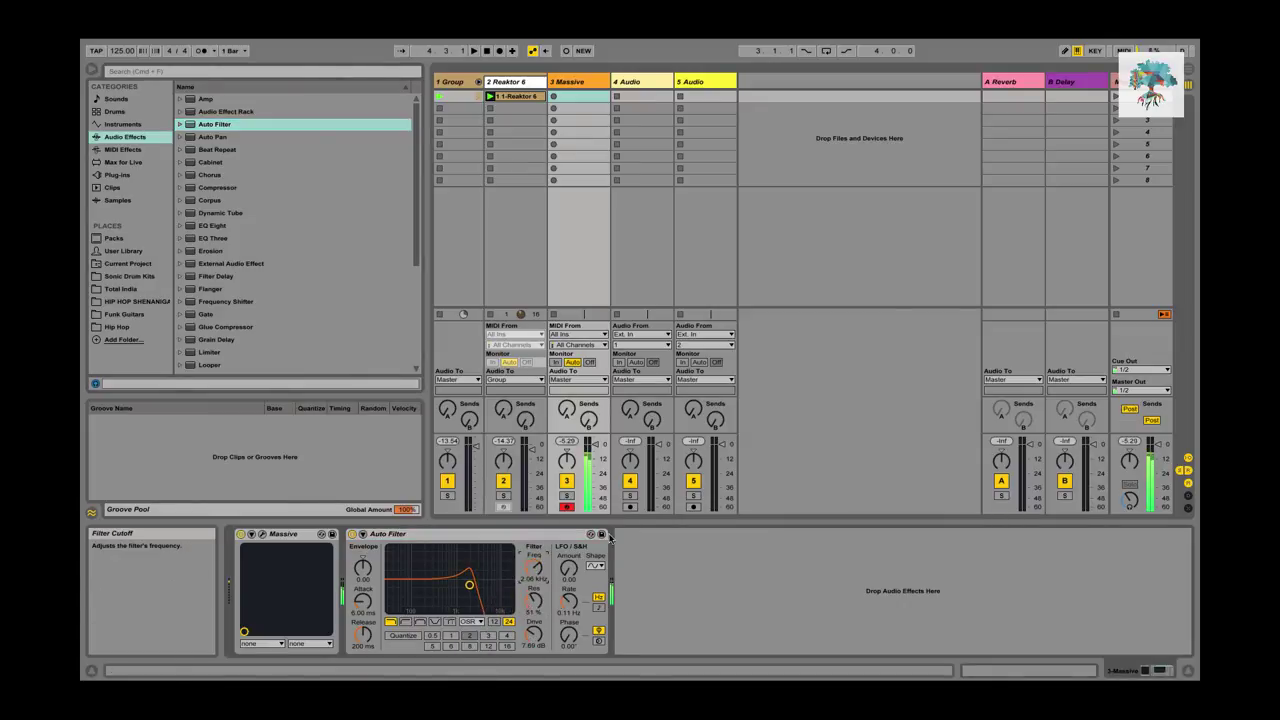
{"action": "left_click_drag", "start_coordinate": [599, 482], "coordinate": [599, 505]}
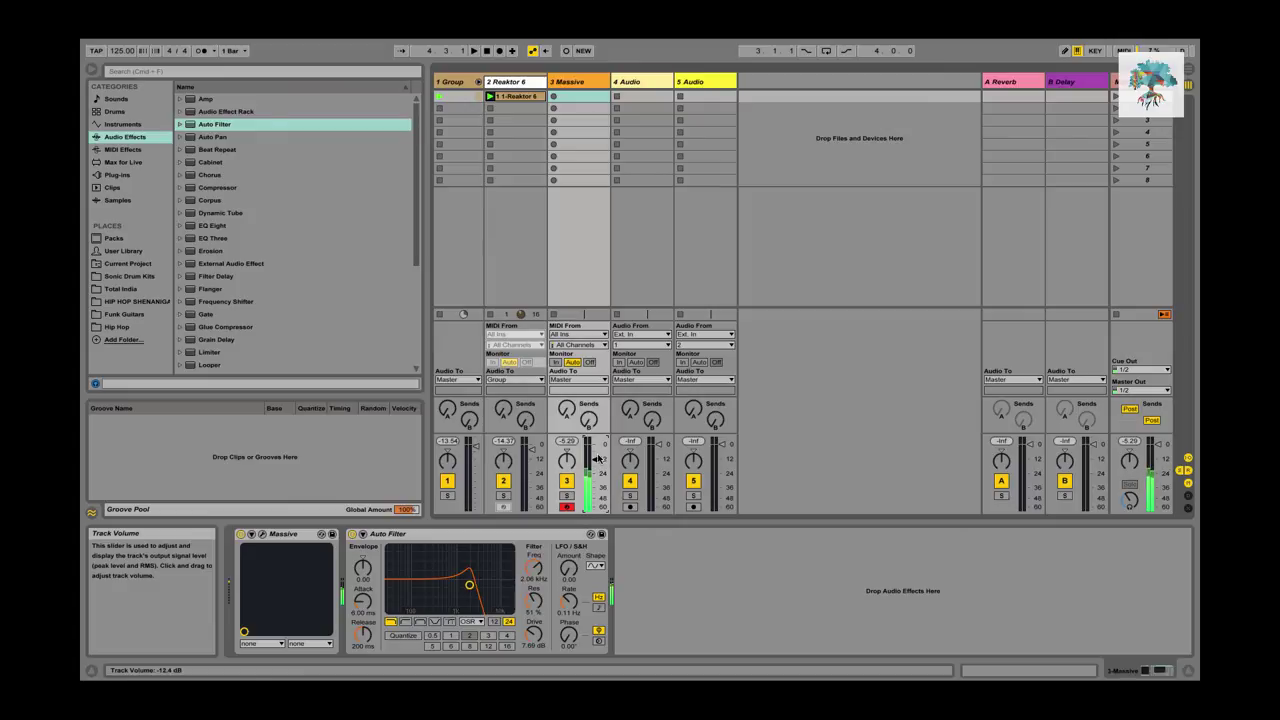
Play the loop, check the group, Reaktor and Massive device chains, and raise the Reaktor track's send to the Reverb return.
{"action": "key", "text": "space"}
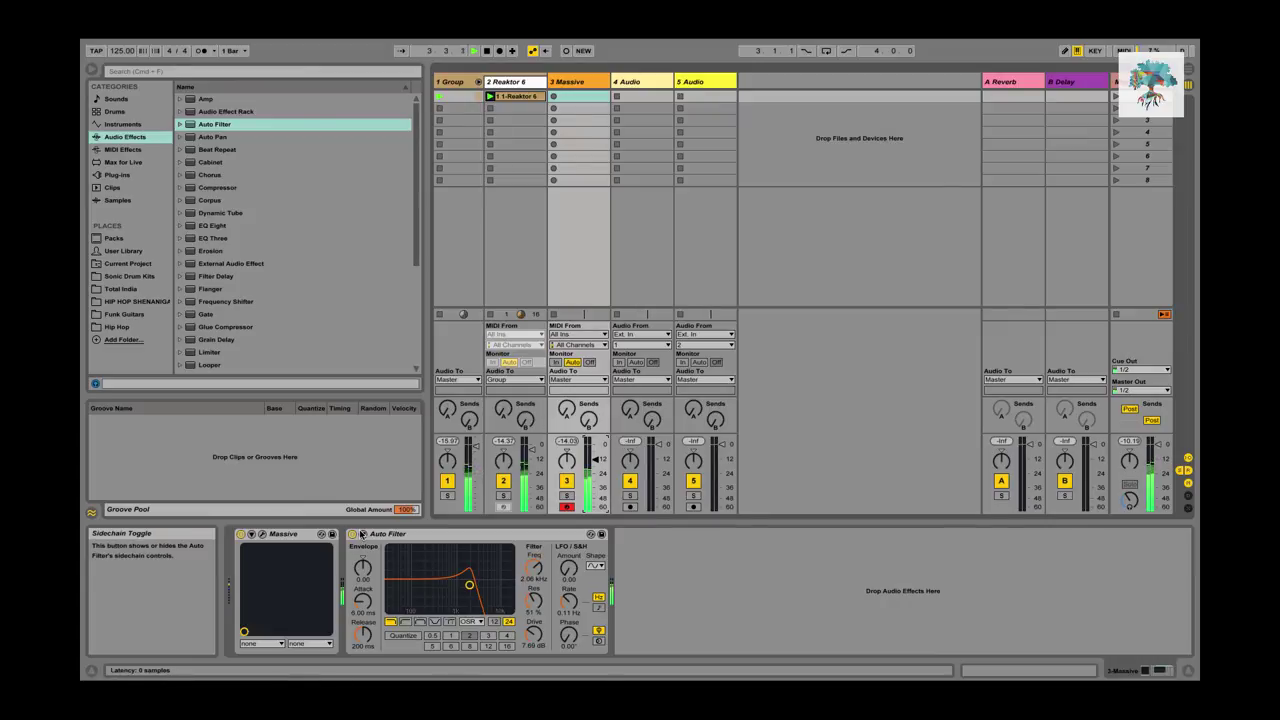
{"action": "left_click", "coordinate": [445, 147]}
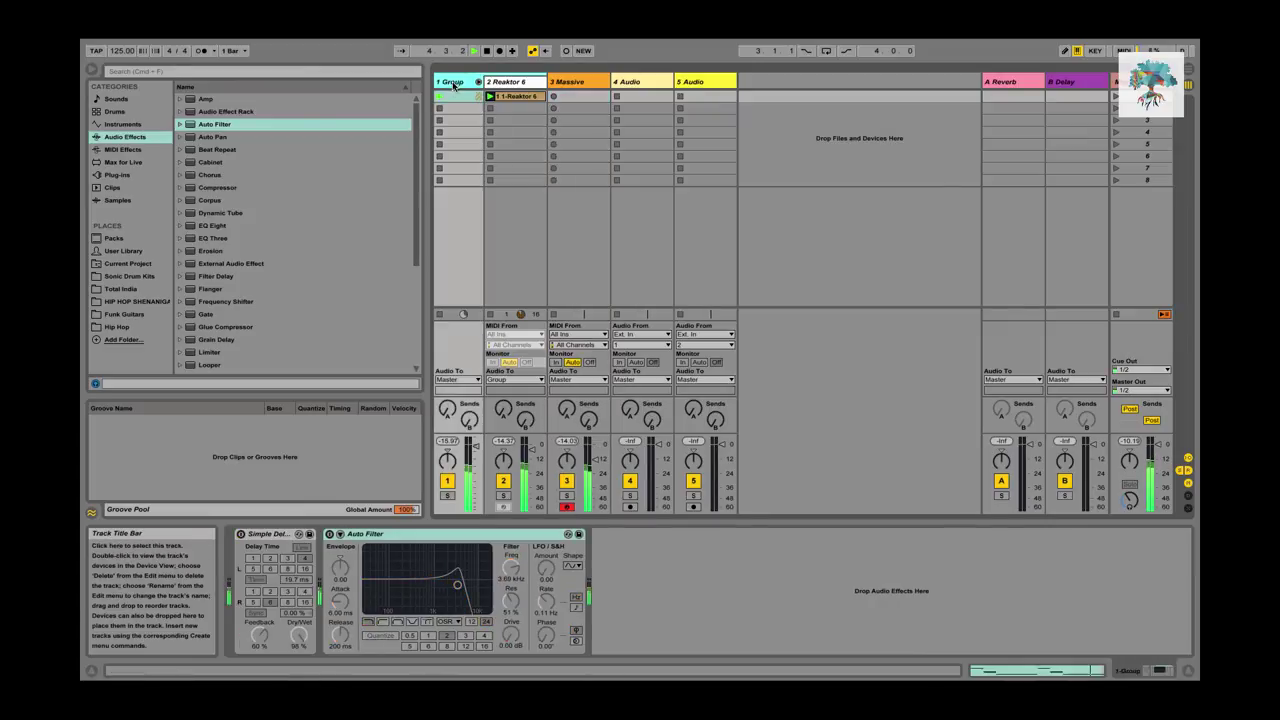
{"action": "left_click", "coordinate": [508, 82]}
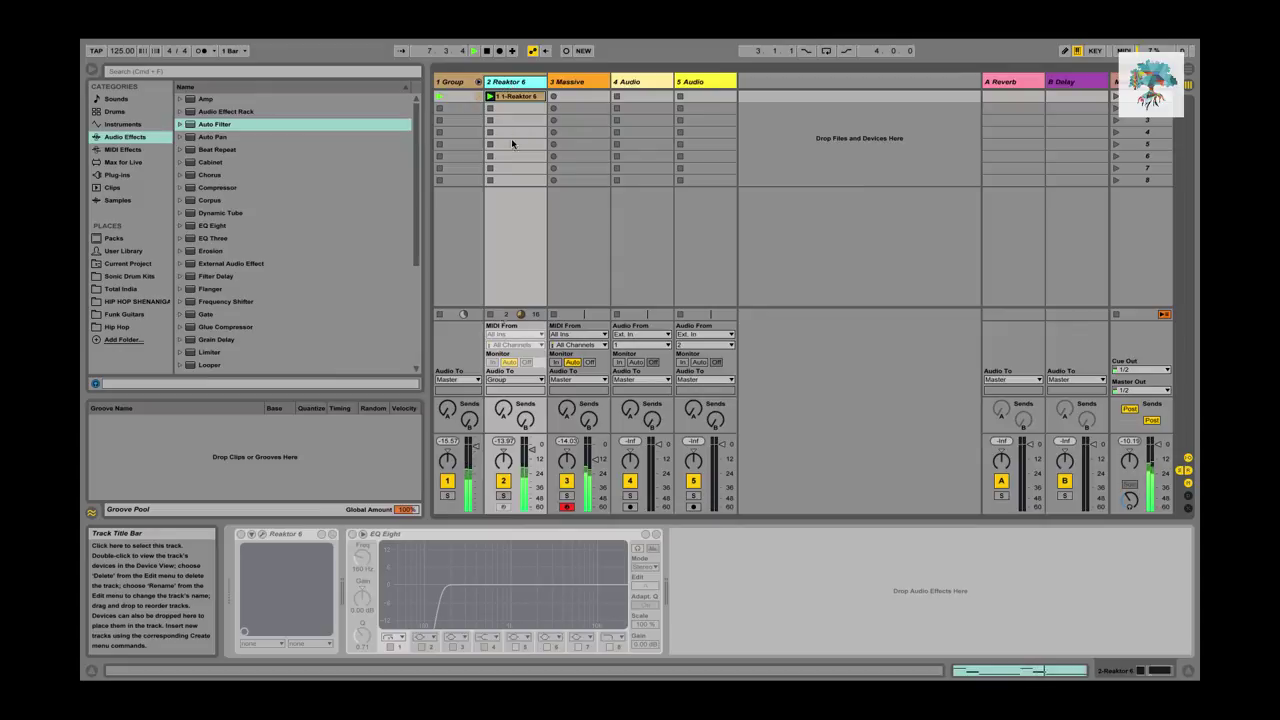
{"action": "left_click", "coordinate": [604, 300]}
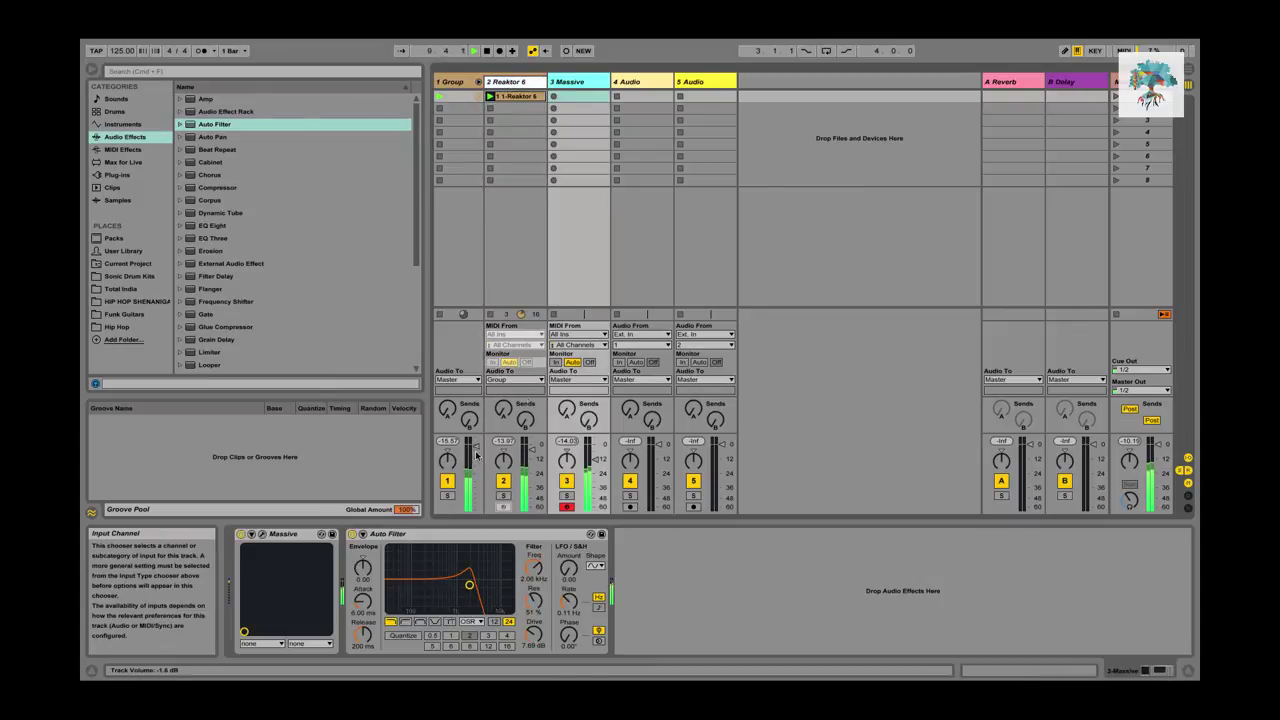
{"action": "left_click_drag", "start_coordinate": [503, 409], "coordinate": [503, 310]}
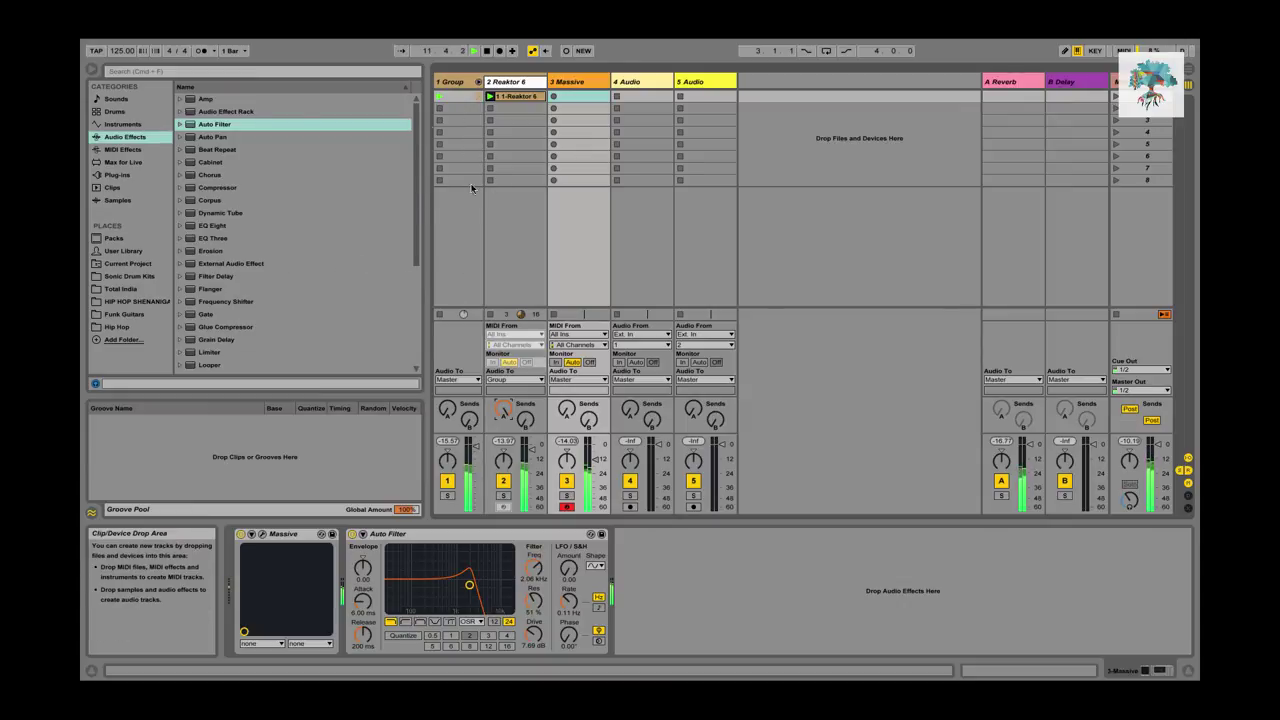
Examine the MIDI notes of the Reaktor clip and return to the track's device chain.
{"action": "double_click", "coordinate": [522, 97]}
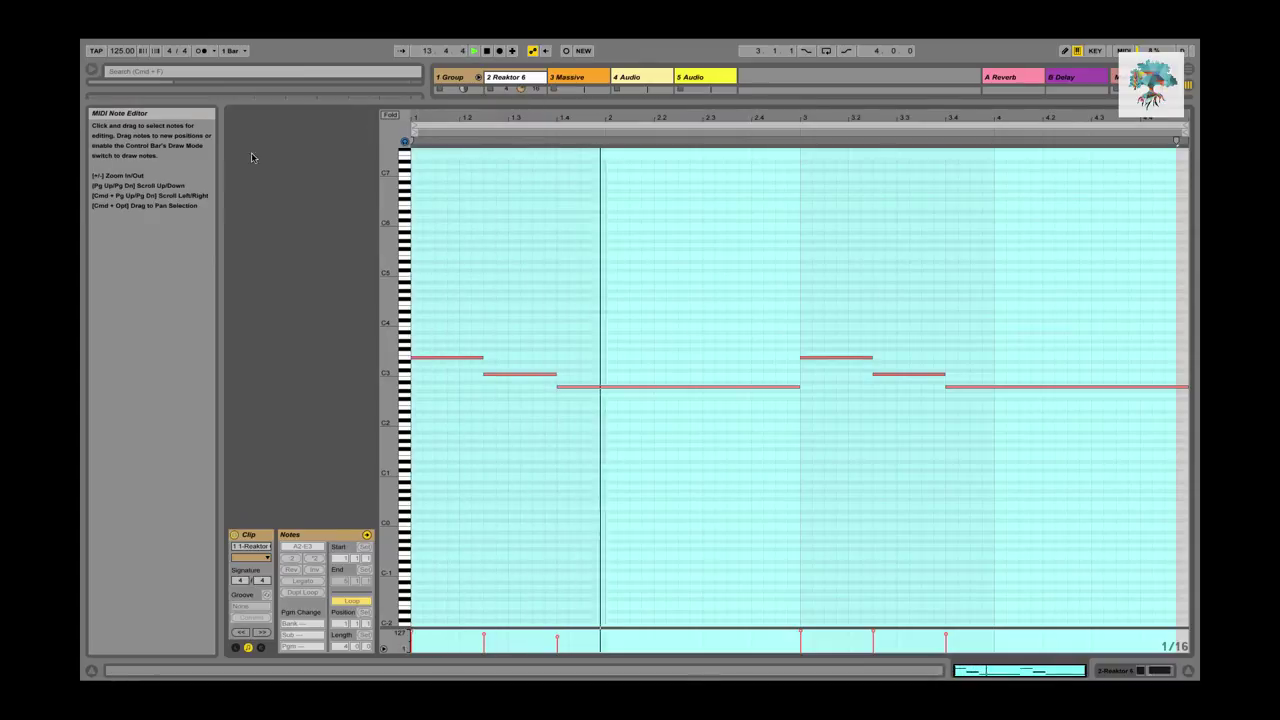
{"action": "key", "text": "shift+Tab"}
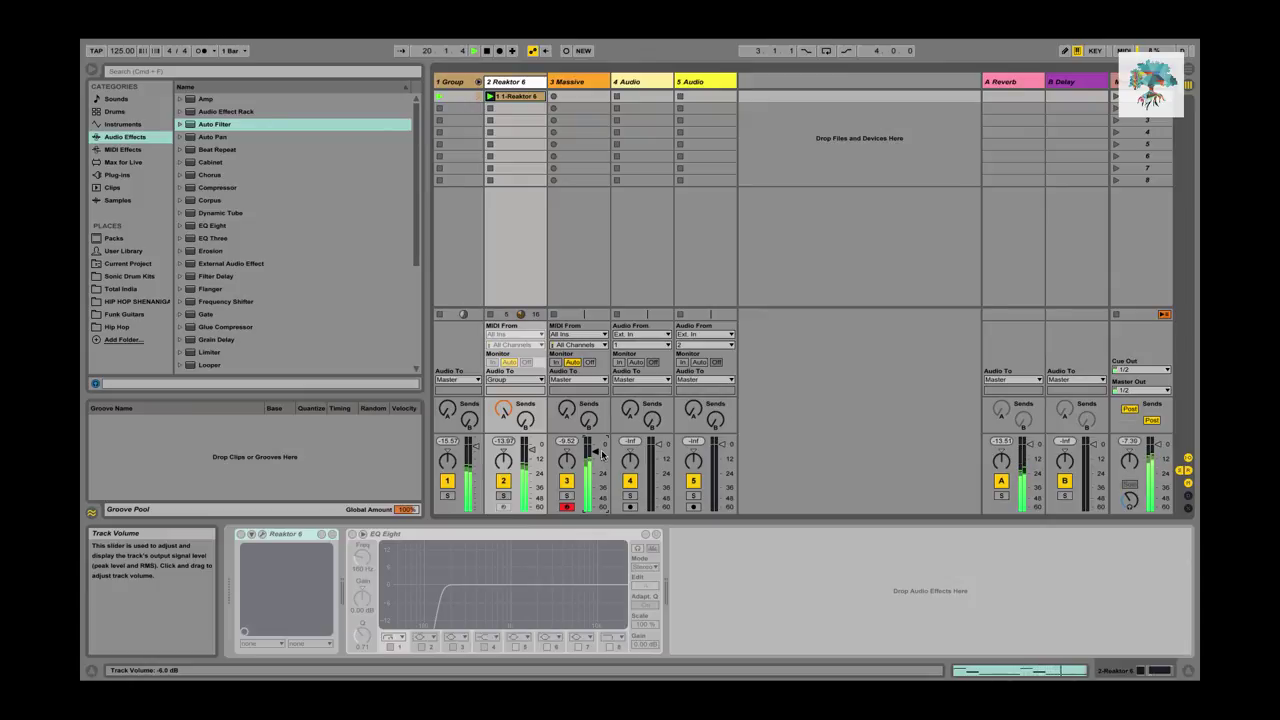
Add a Utility at the end of the group track's effect chain and set its width to 0%.
{"action": "left_click", "coordinate": [460, 82]}
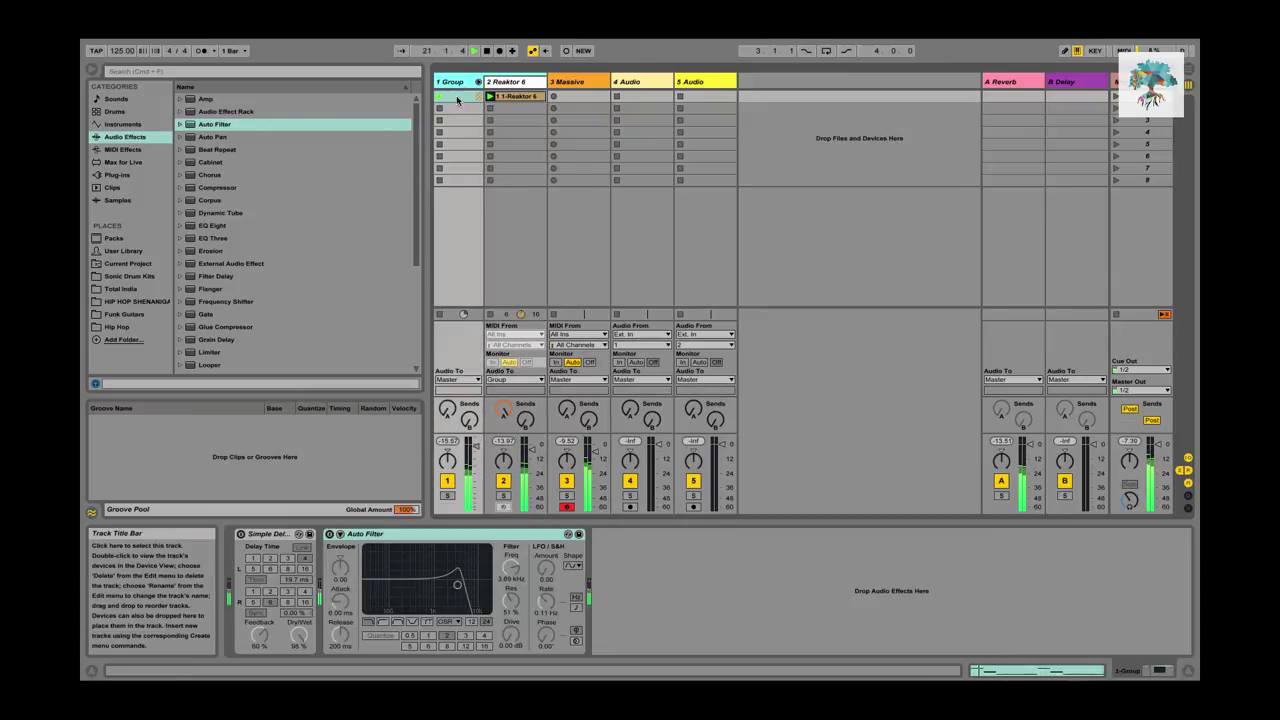
{"action": "scroll", "coordinate": [300, 345], "scroll_direction": "down", "scroll_amount": 5}
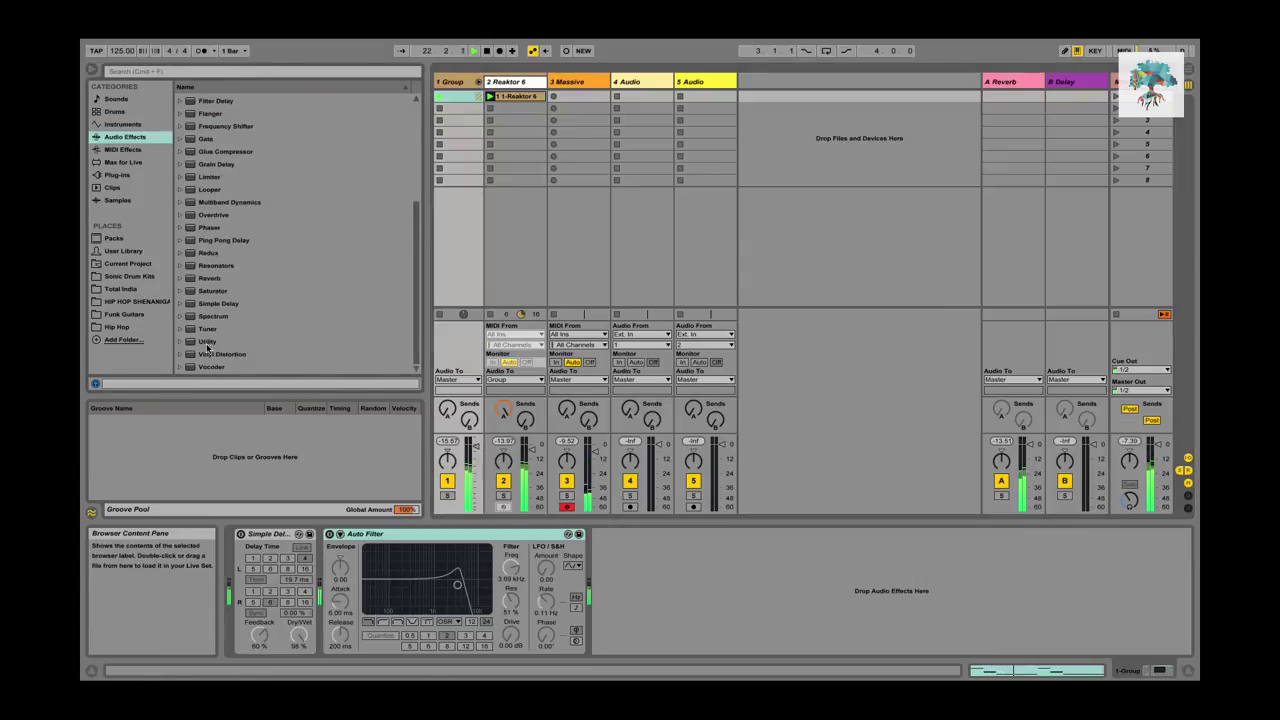
{"action": "left_click_drag", "start_coordinate": [294, 342], "coordinate": [700, 640]}
{"action": "left_click_drag", "start_coordinate": [620, 634], "coordinate": [621, 650]}
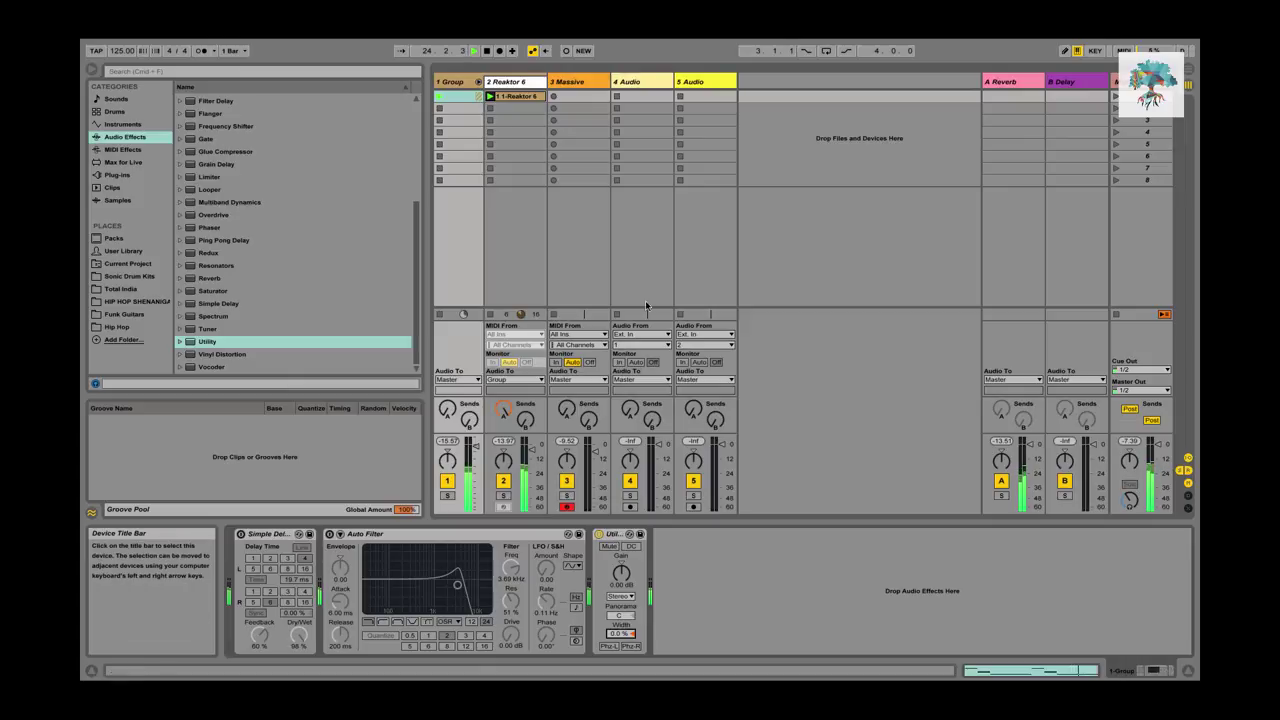
Add the Flanger preset Hearing Voices to the group track, place it before Utility, and reduce its dry/wet mix to about 44%.
{"action": "left_click", "coordinate": [451, 84]}
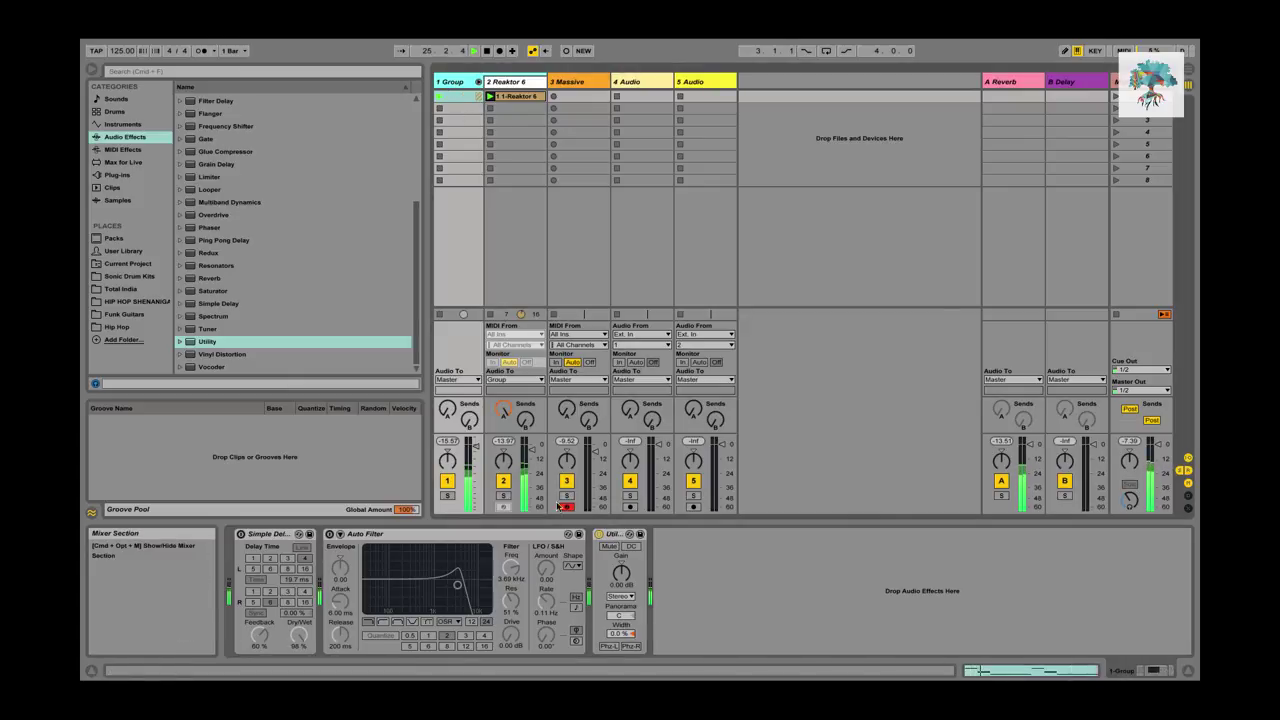
{"action": "scroll", "coordinate": [299, 237], "scroll_direction": "up", "scroll_amount": 5}
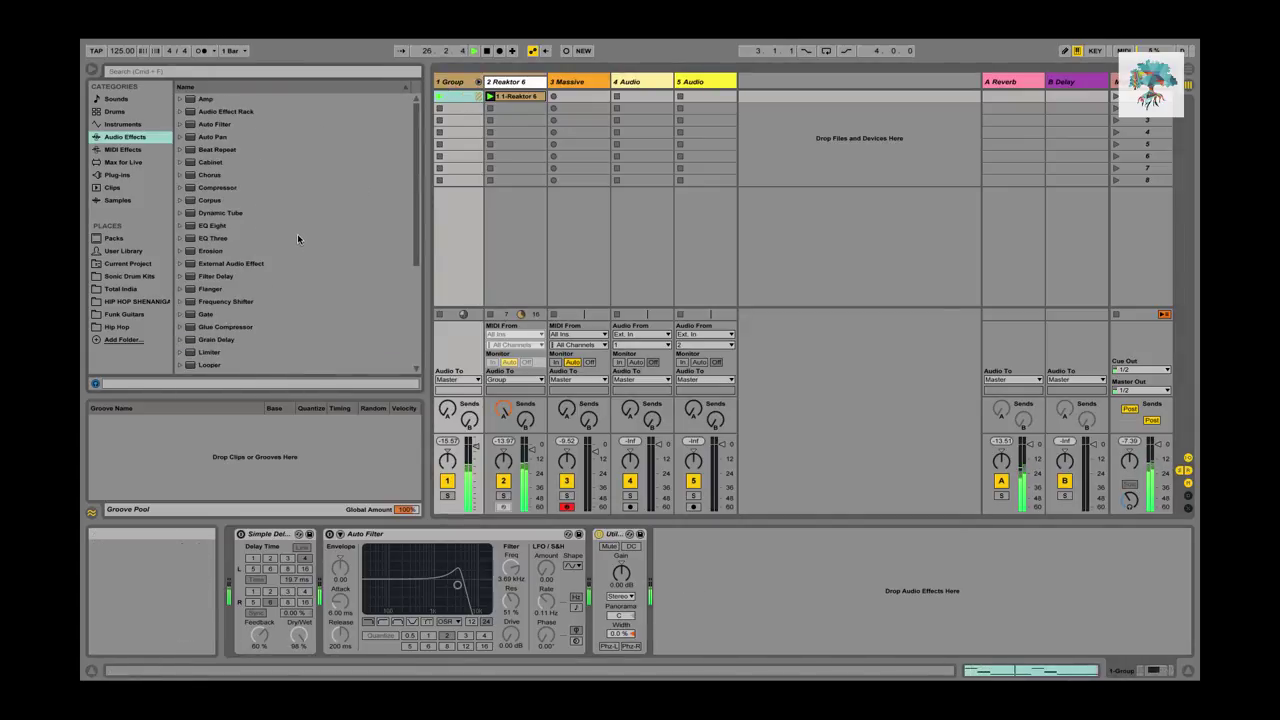
{"action": "left_click", "coordinate": [183, 290]}
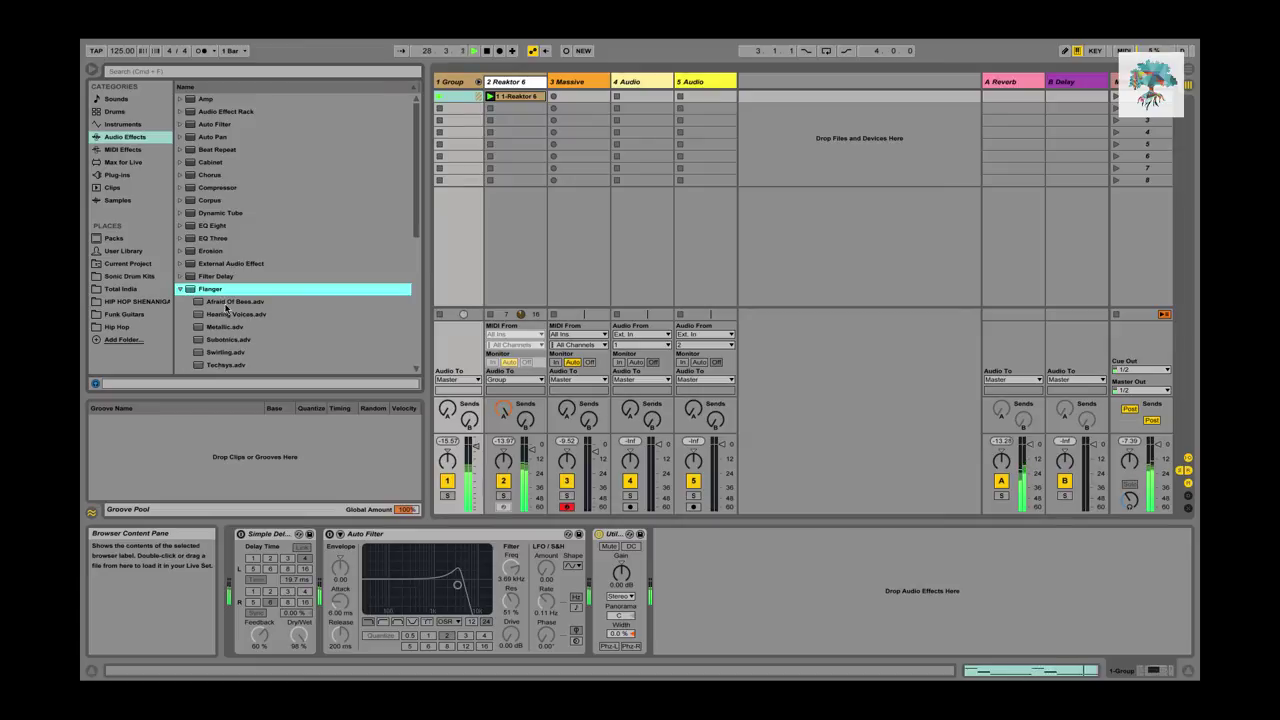
{"action": "left_click", "coordinate": [243, 304]}
{"action": "double_click", "coordinate": [243, 314]}
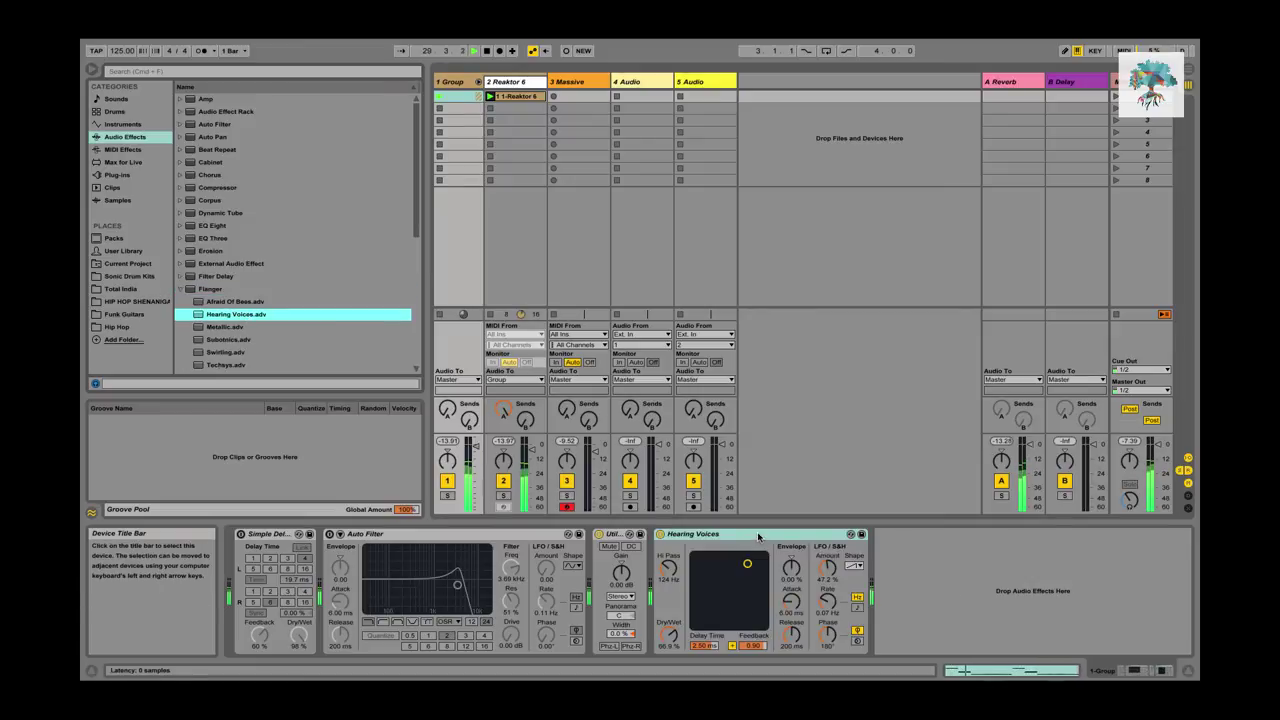
{"action": "left_click_drag", "start_coordinate": [590, 566], "coordinate": [592, 566]}
{"action": "left_click_drag", "start_coordinate": [606, 630], "coordinate": [603, 640]}
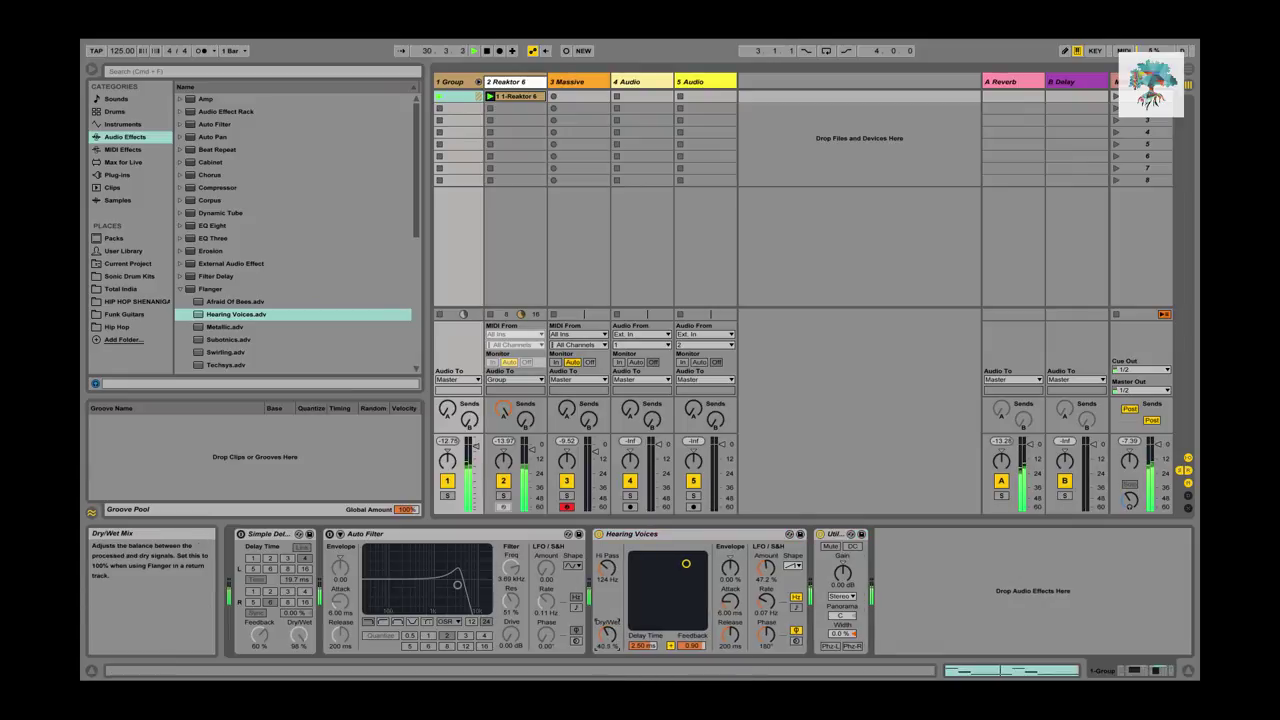
Add an EQ Eight at the end of the group chain and make band 1 a low-cut filter at about 188 Hz.
{"action": "left_click_drag", "start_coordinate": [212, 228], "coordinate": [977, 595]}
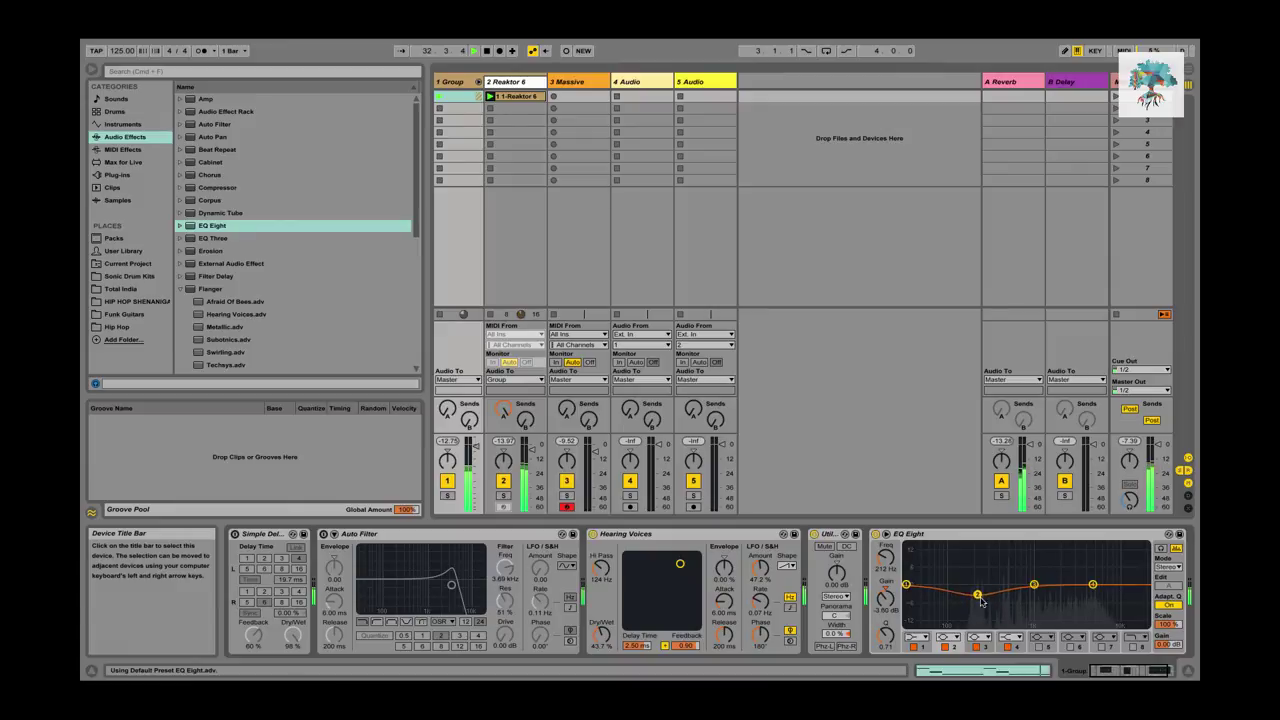
{"action": "left_click", "coordinate": [917, 635]}
{"action": "left_click", "coordinate": [920, 637]}
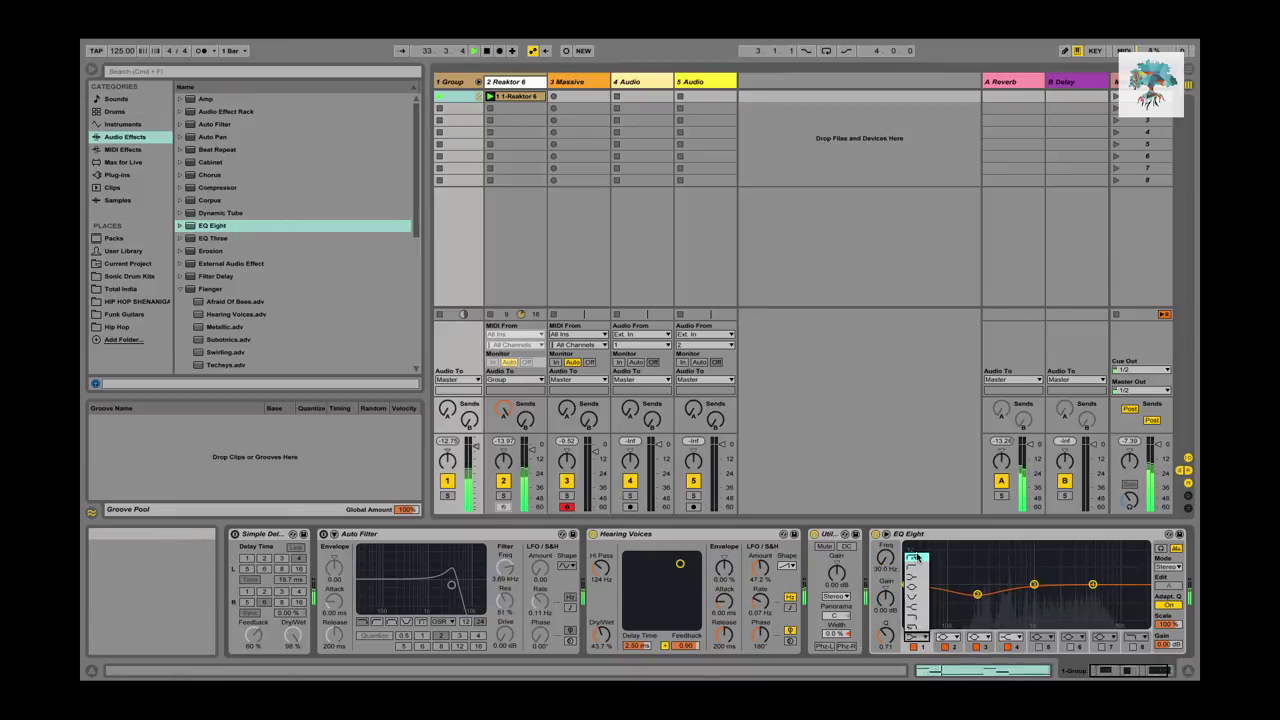
{"action": "left_click", "coordinate": [918, 559]}
{"action": "left_click_drag", "start_coordinate": [885, 559], "coordinate": [885, 533]}
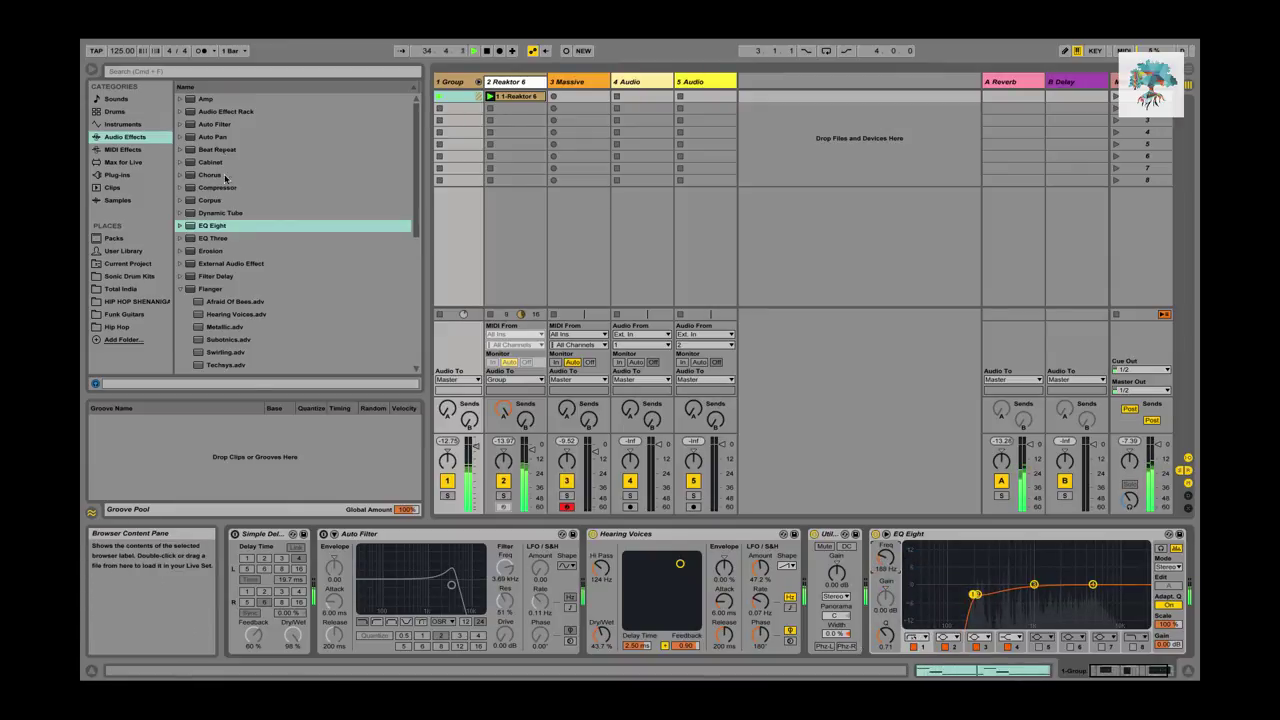
Move the group's Auto Filter between Utility and EQ Eight, switch it on, and set about 403 Hz cutoff and 38% resonance.
{"action": "left_click", "coordinate": [216, 126]}
{"action": "left_click_drag", "start_coordinate": [378, 537], "coordinate": [979, 582]}
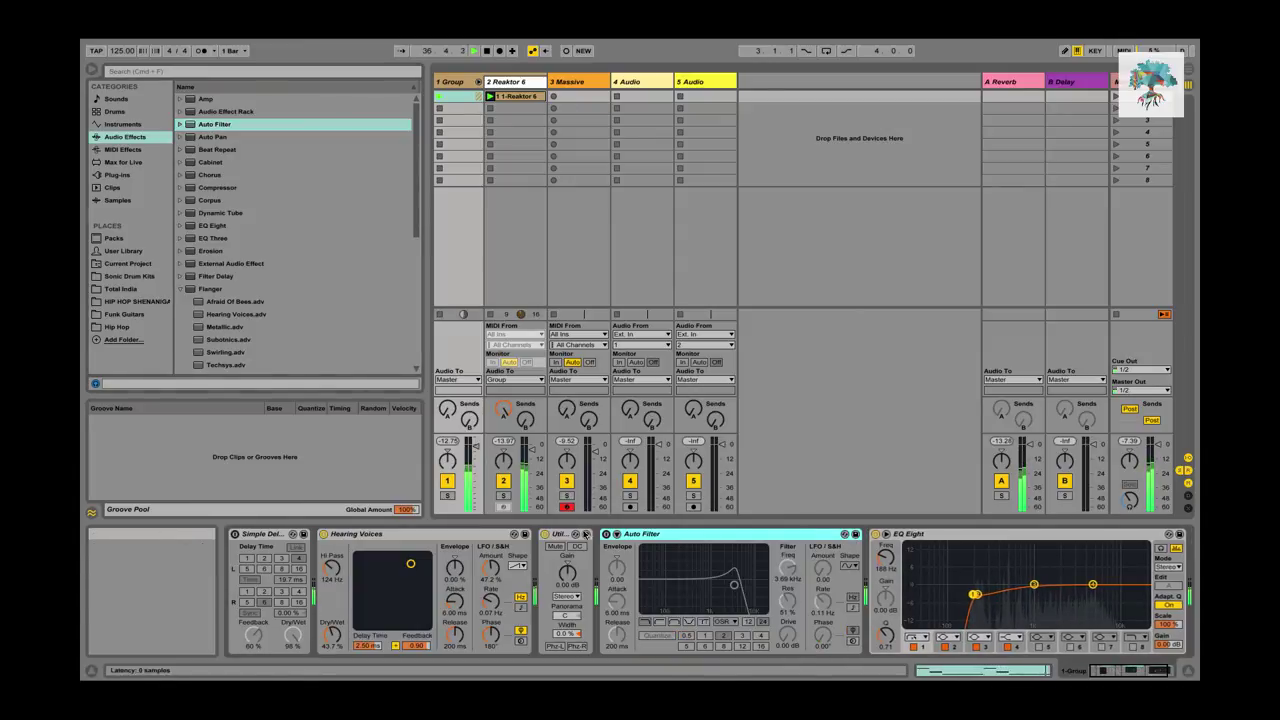
{"action": "left_click", "coordinate": [606, 534]}
{"action": "mouse_move", "coordinate": [786, 601]}
{"action": "left_mouse_down"}
{"action": "mouse_move", "coordinate": [787, 622]}
{"action": "mouse_move", "coordinate": [788, 564]}
{"action": "mouse_move", "coordinate": [788, 595]}
{"action": "left_mouse_up"}
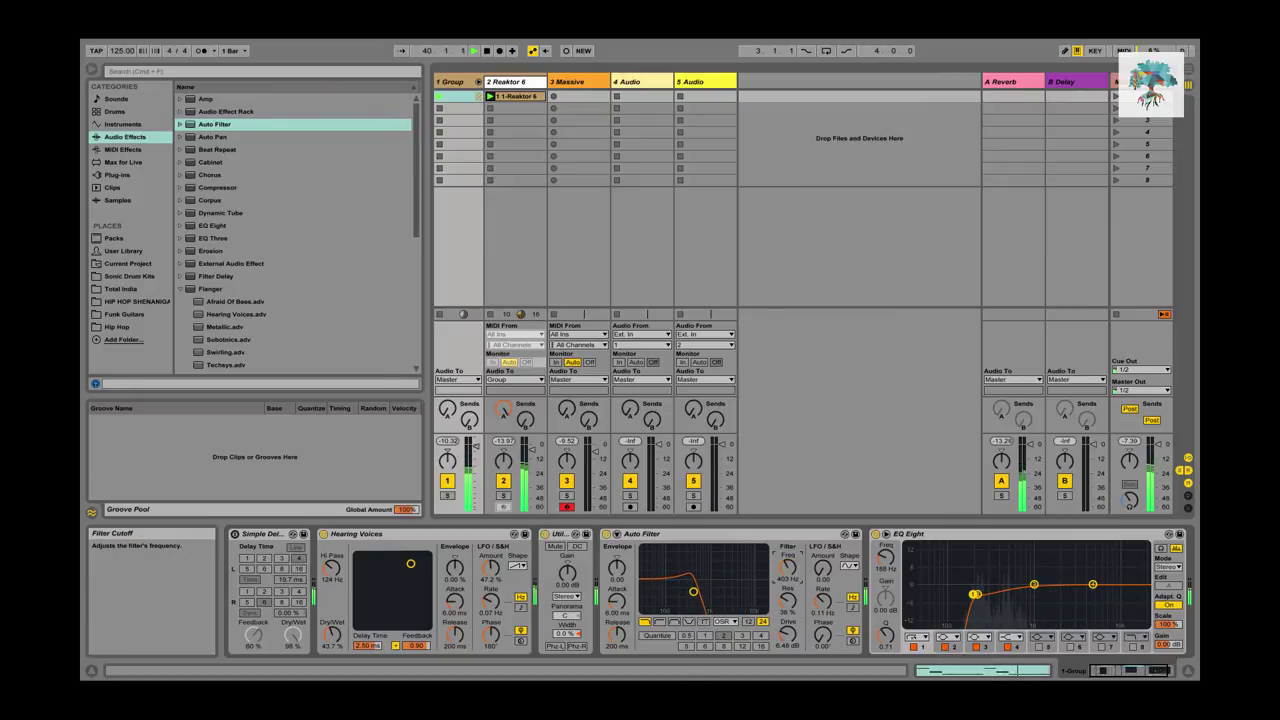
Sweep the cutoff of the group's Auto Filter down to about 26 Hz.
{"action": "left_click", "coordinate": [452, 84]}
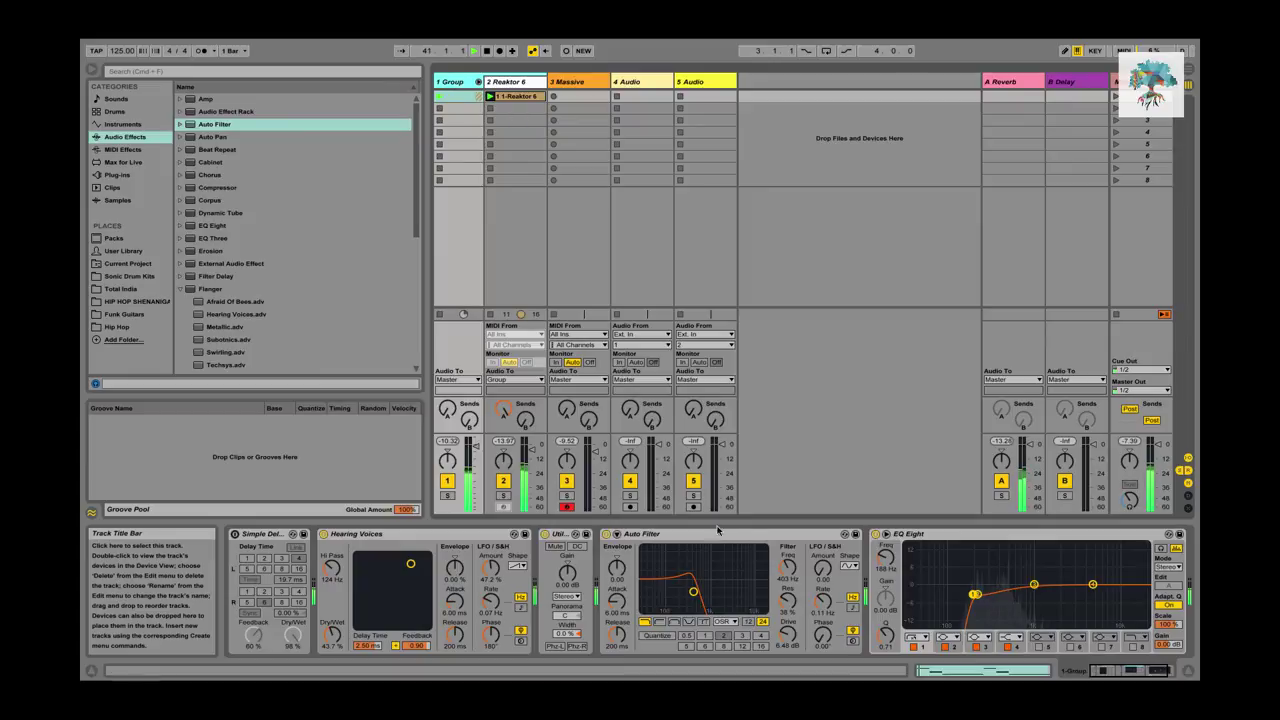
{"action": "scroll", "coordinate": [748, 549], "scroll_direction": "left", "scroll_amount": 1}
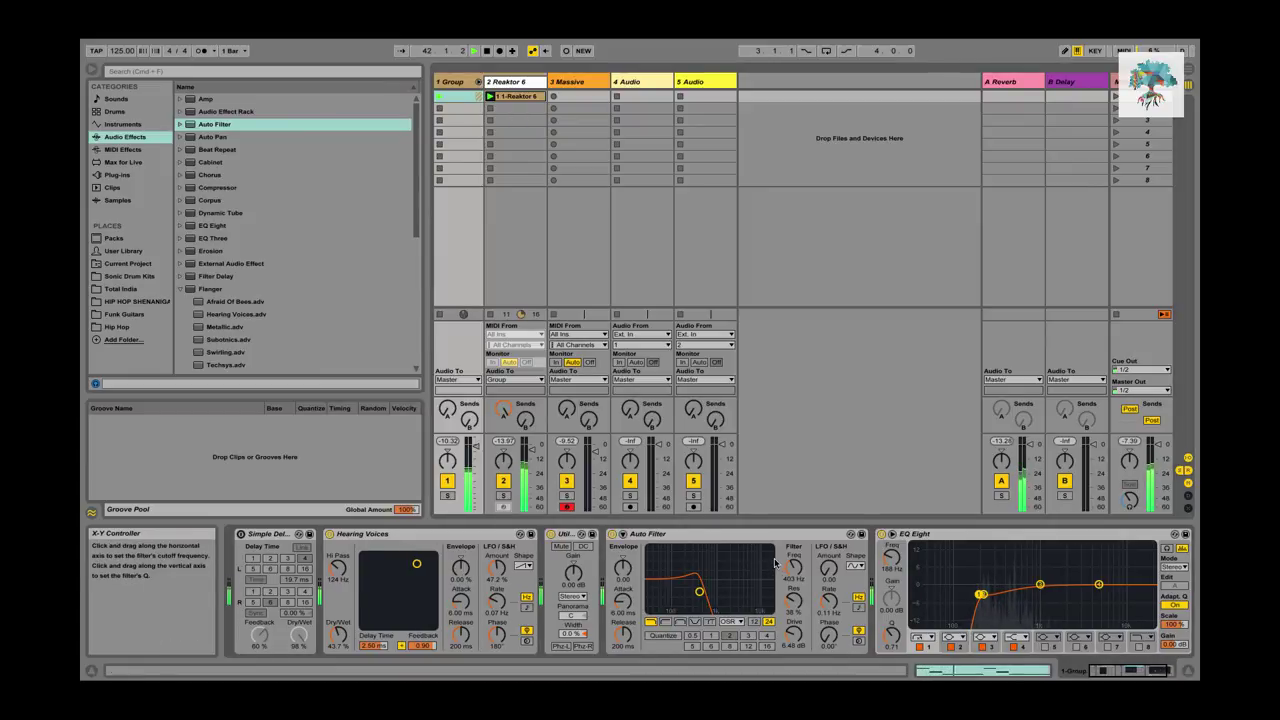
{"action": "scroll", "coordinate": [777, 564], "scroll_direction": "right", "scroll_amount": 1}
{"action": "scroll", "coordinate": [785, 566], "scroll_direction": "left", "scroll_amount": 1}
{"action": "left_click_drag", "start_coordinate": [793, 567], "coordinate": [793, 608]}
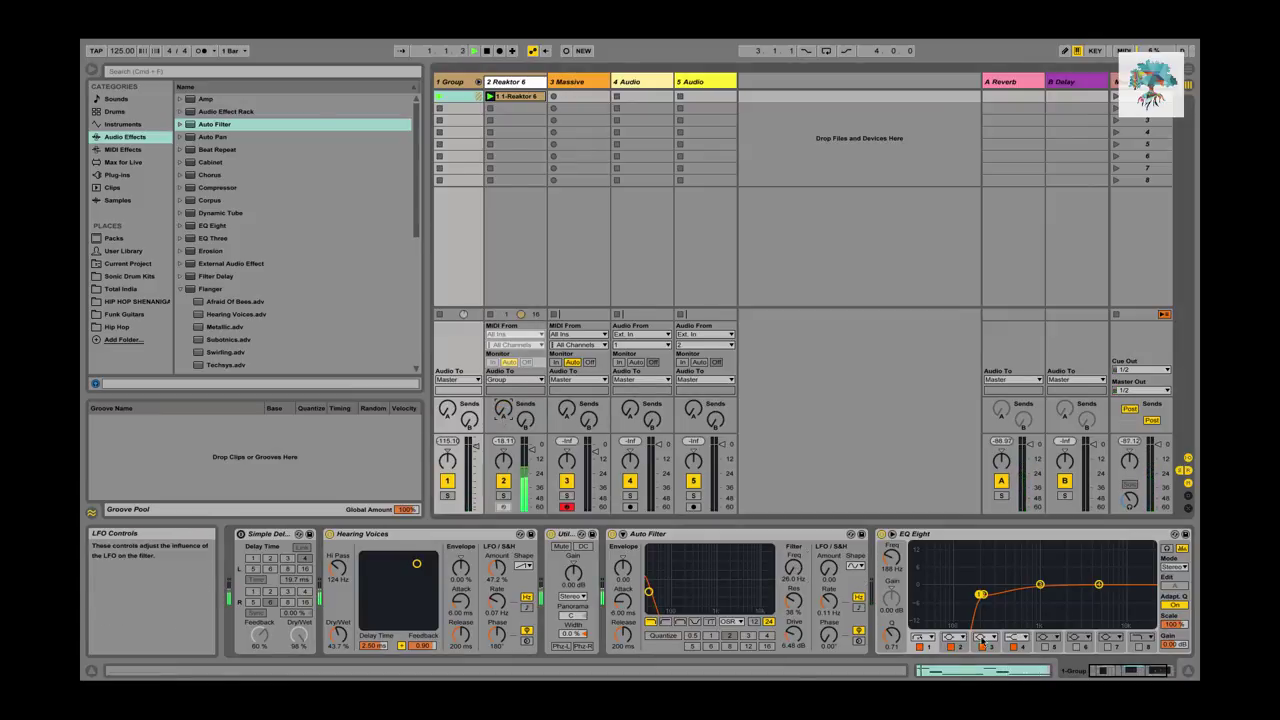
Play the set and lower the group track's volume slightly.
{"action": "key", "text": "space"}
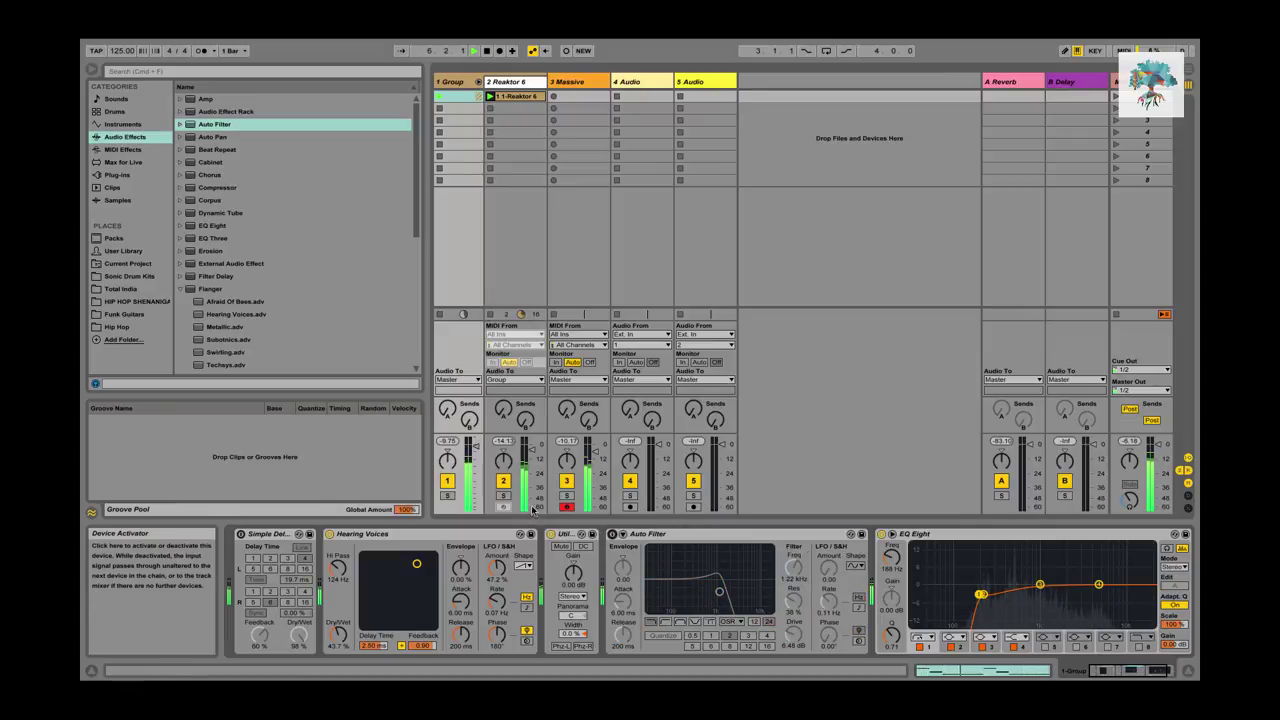
{"action": "left_click_drag", "start_coordinate": [475, 447], "coordinate": [474, 450]}
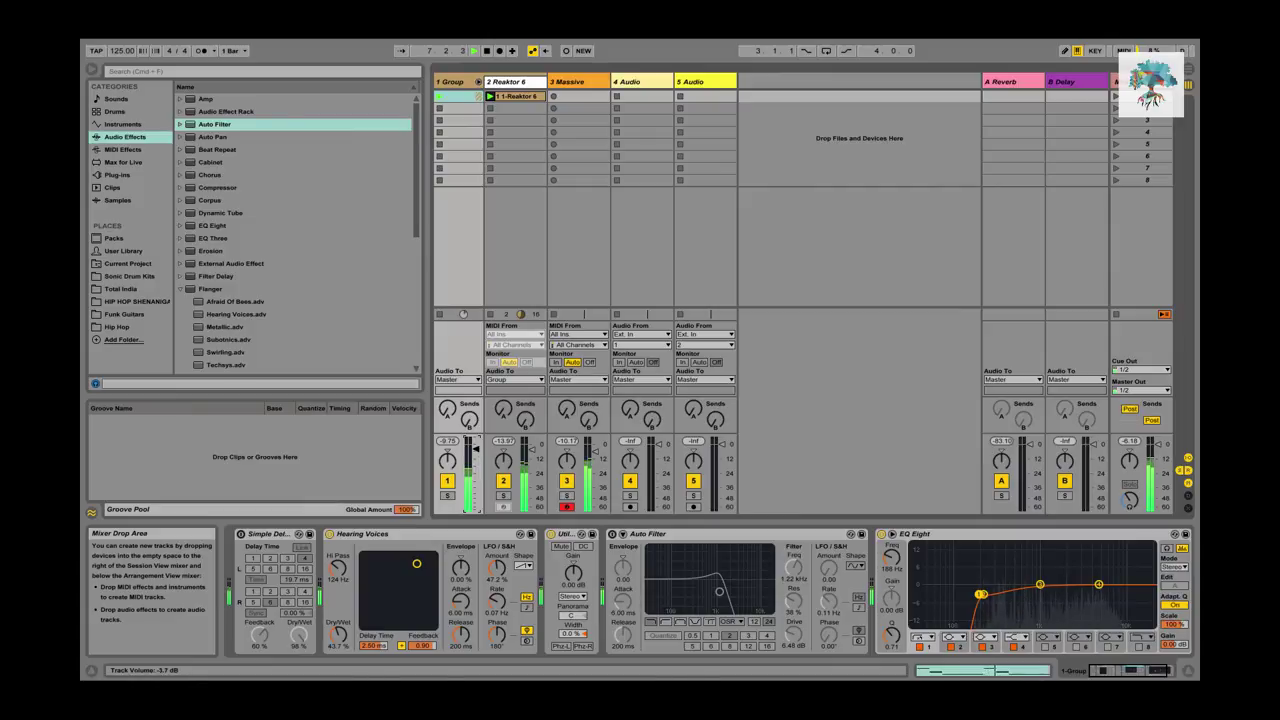
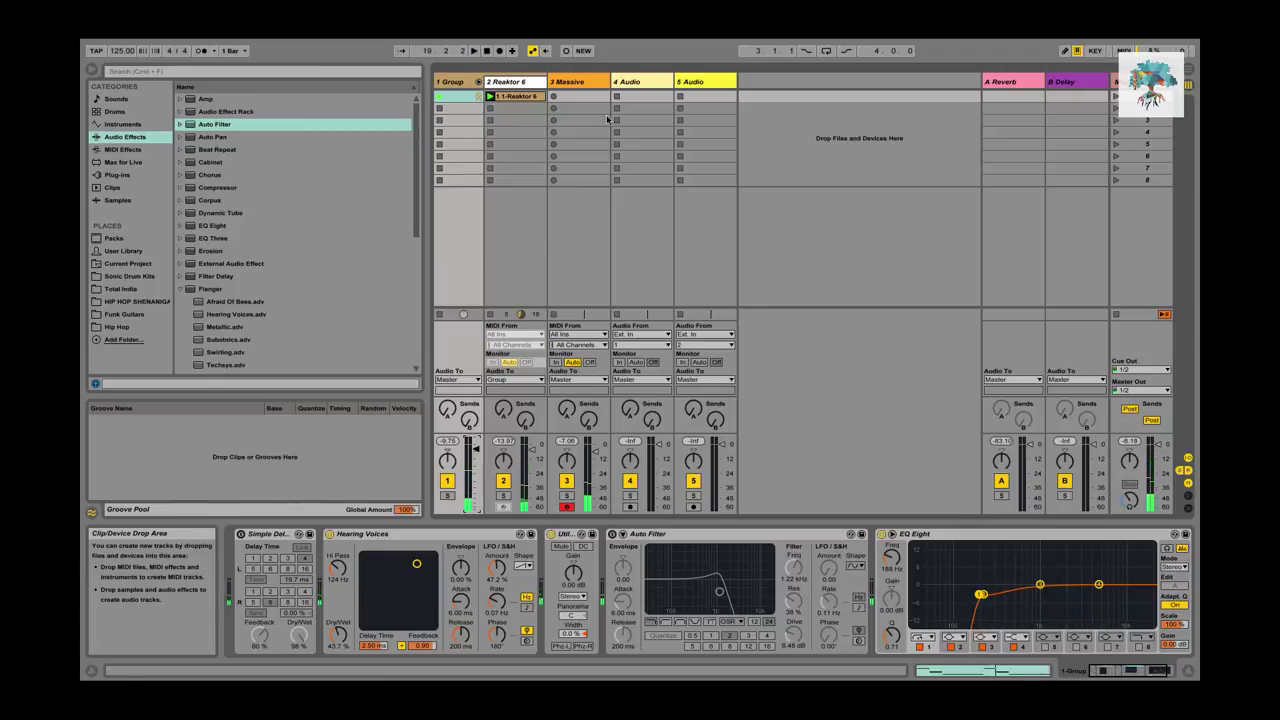
{"action": "left_click", "coordinate": [553, 99]}
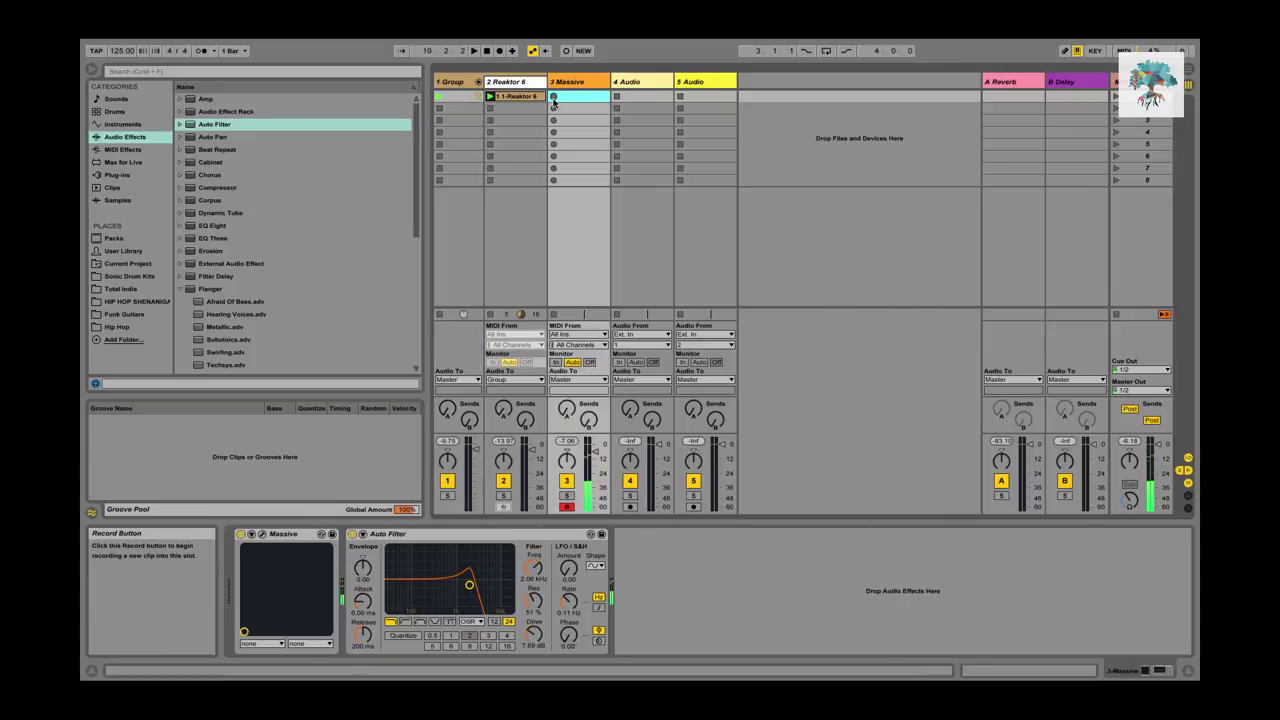
{"action": "left_click", "coordinate": [553, 97]}
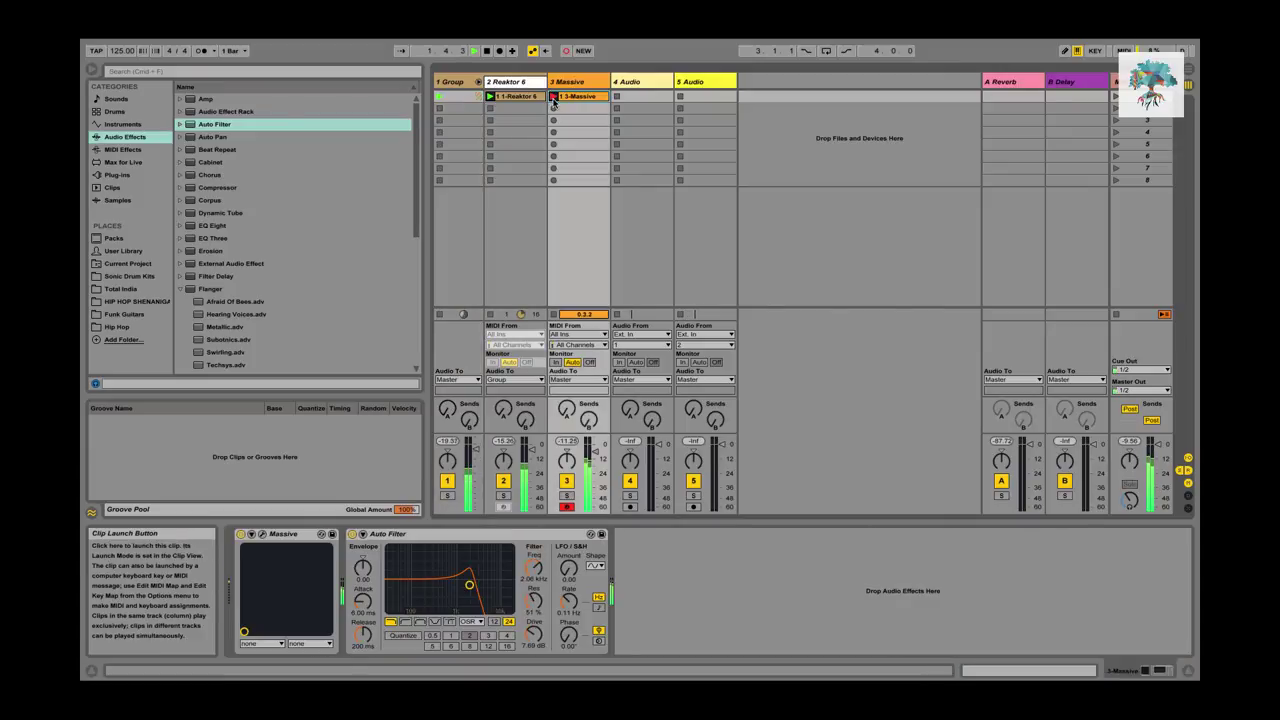
{"action": "key", "text": "space"}
{"action": "key", "text": "Delete"}
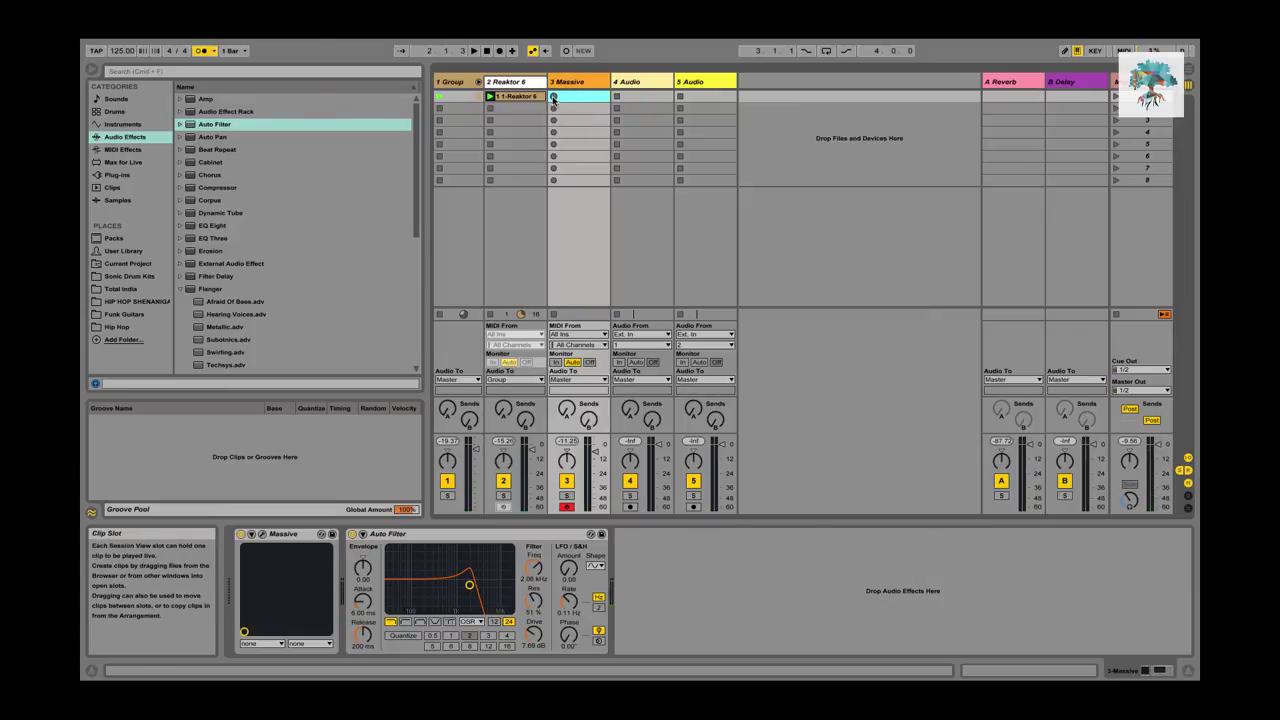
Record a MIDI clip for Massive in the third track's first slot and open its notes for editing.
{"action": "left_click", "coordinate": [553, 97]}
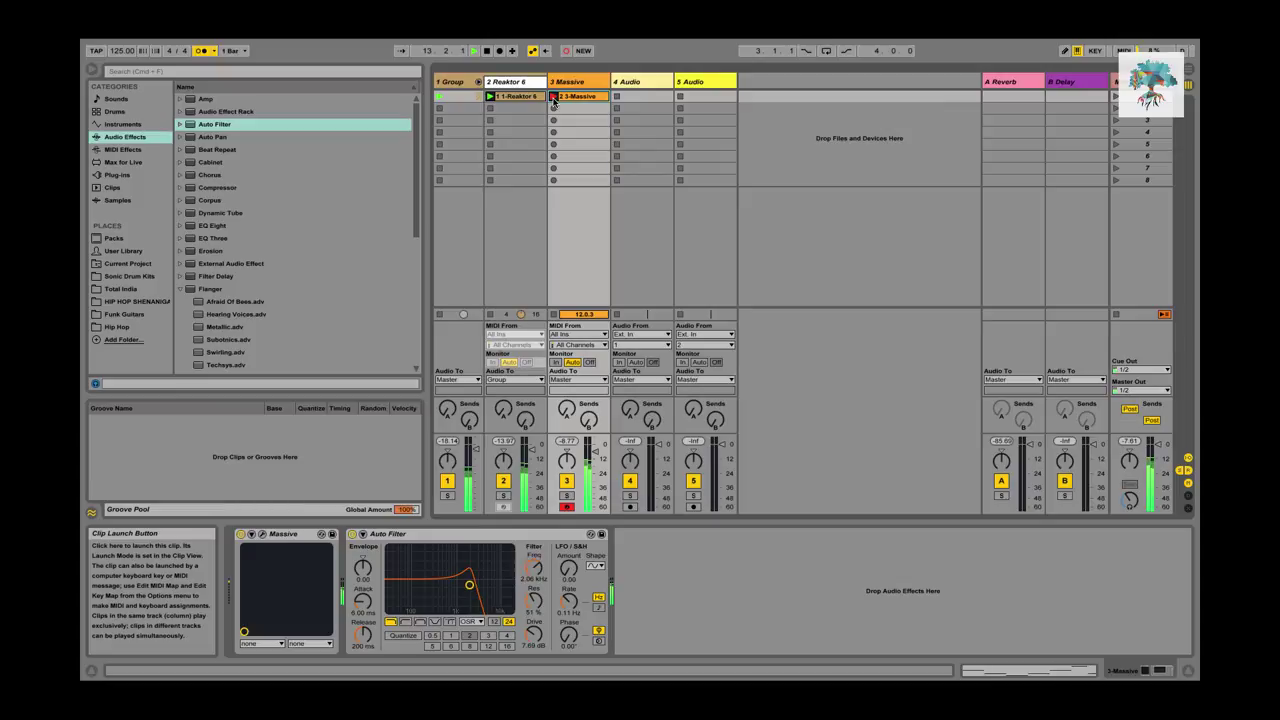
{"action": "left_click", "coordinate": [553, 97]}
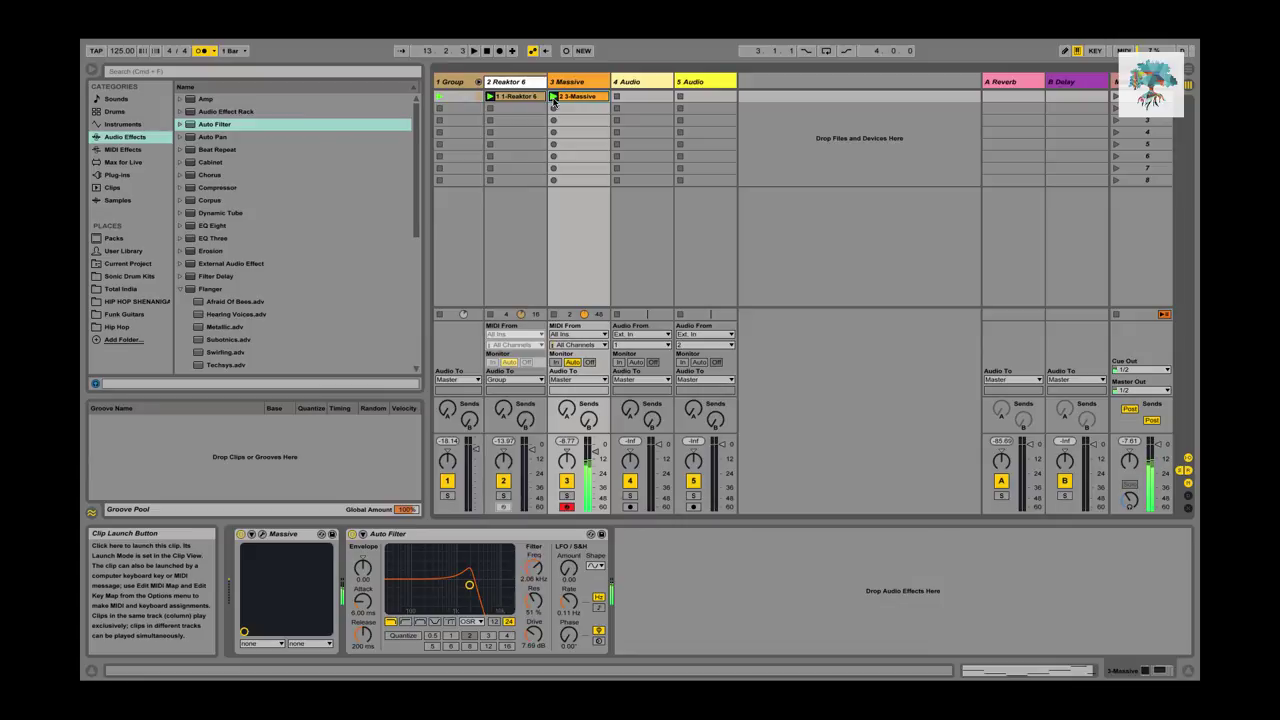
{"action": "double_click", "coordinate": [556, 98]}
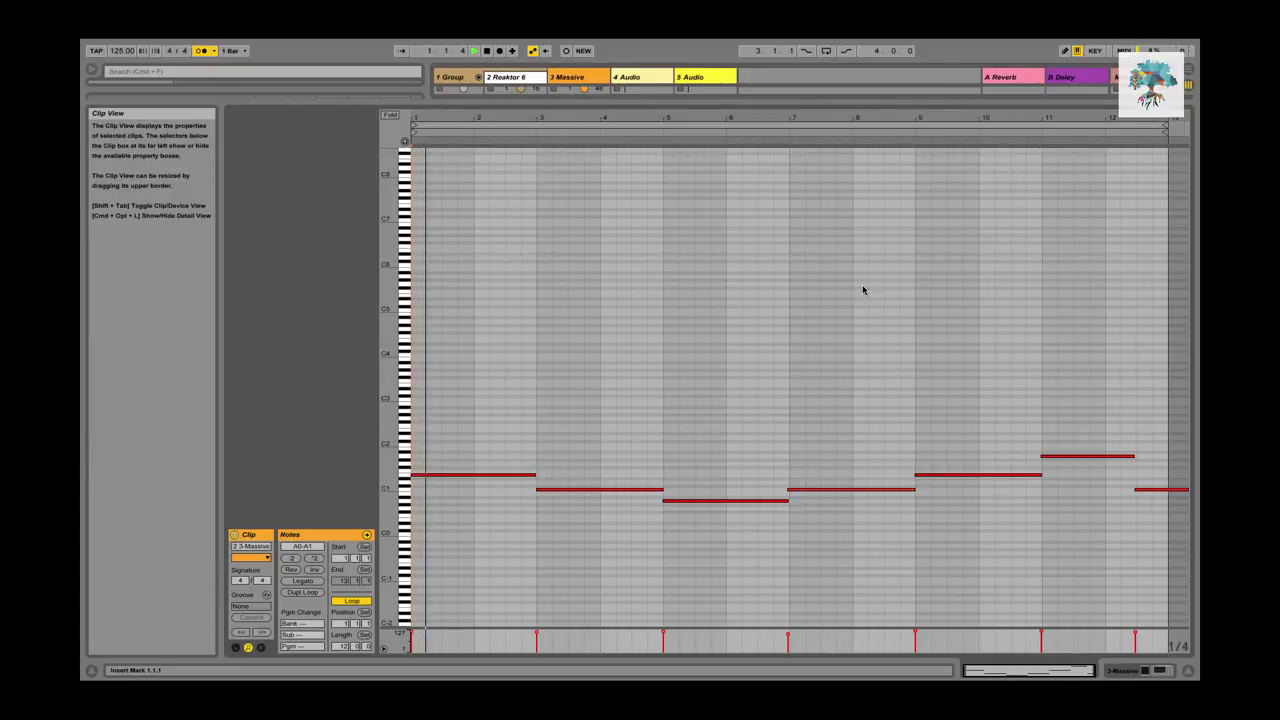
Shorten the Massive clip's loop to eight bars, ending at bar 9, turn off the metronome, and return to the track's devices.
{"action": "key", "text": "space"}
{"action": "left_click_drag", "start_coordinate": [1166, 126], "coordinate": [790, 176]}
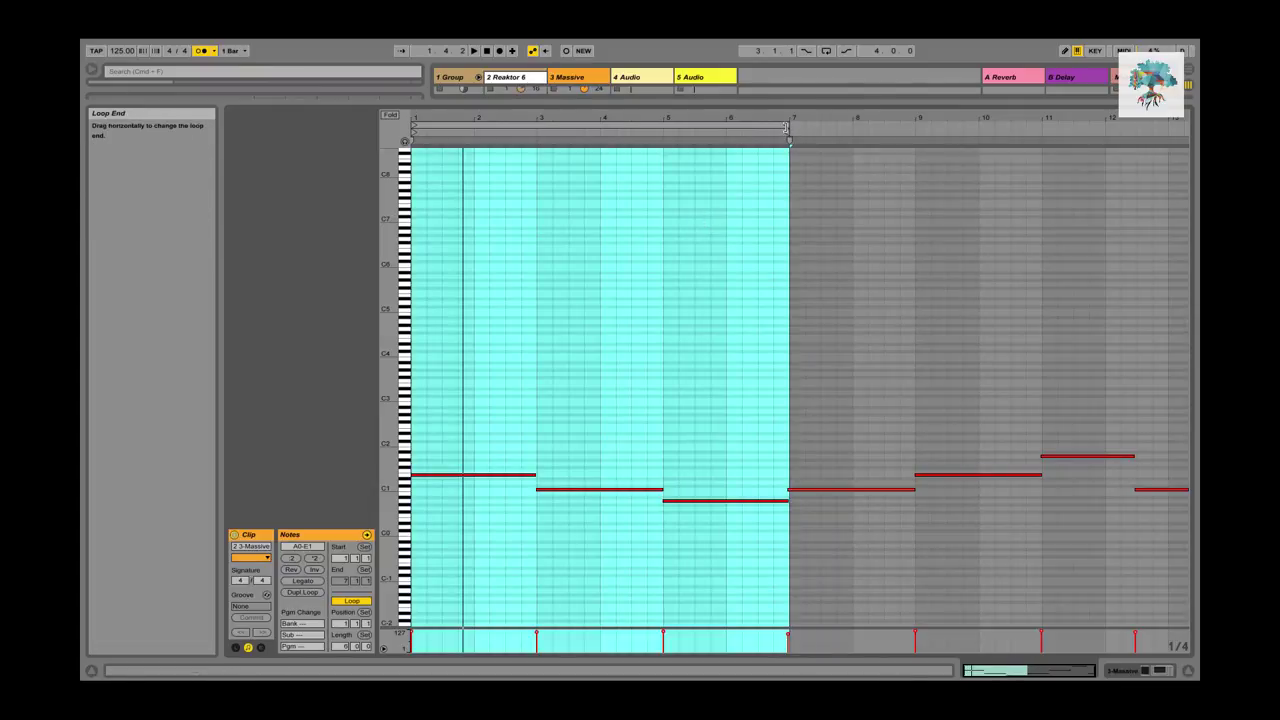
{"action": "left_click_drag", "start_coordinate": [787, 127], "coordinate": [852, 127]}
{"action": "left_click", "coordinate": [774, 220]}
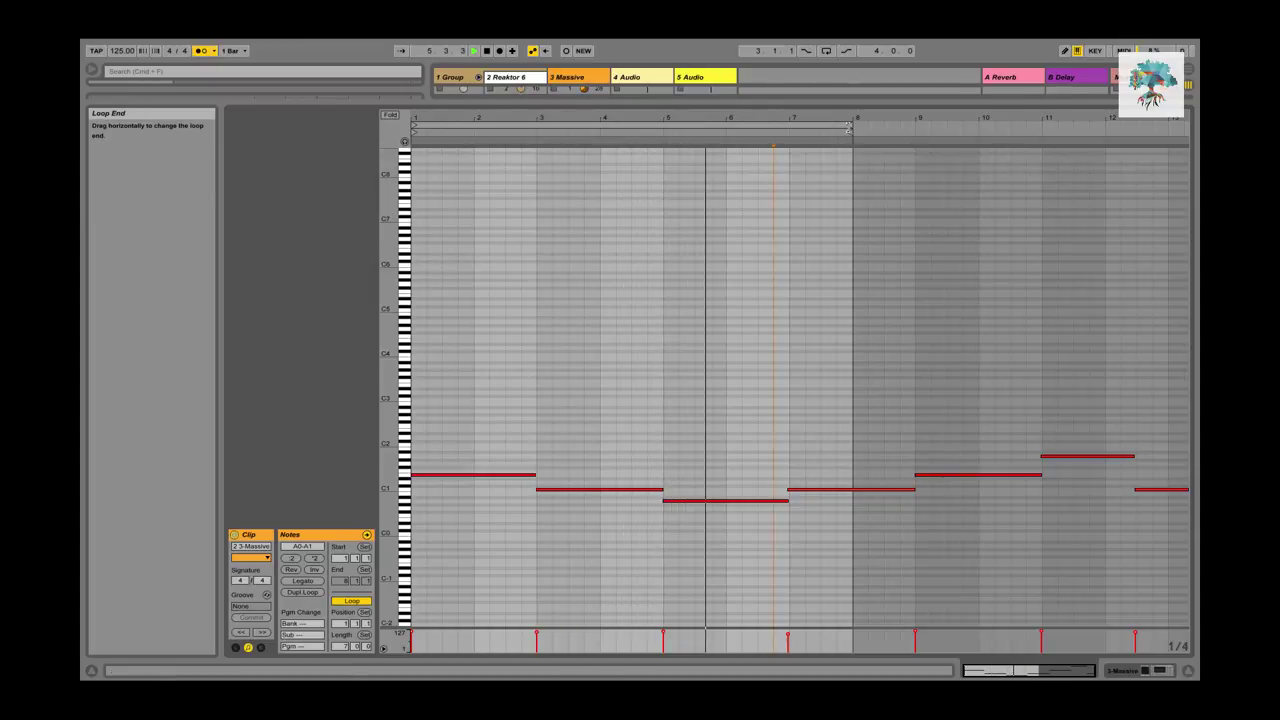
{"action": "left_click_drag", "start_coordinate": [850, 128], "coordinate": [915, 128]}
{"action": "left_click", "coordinate": [853, 200]}
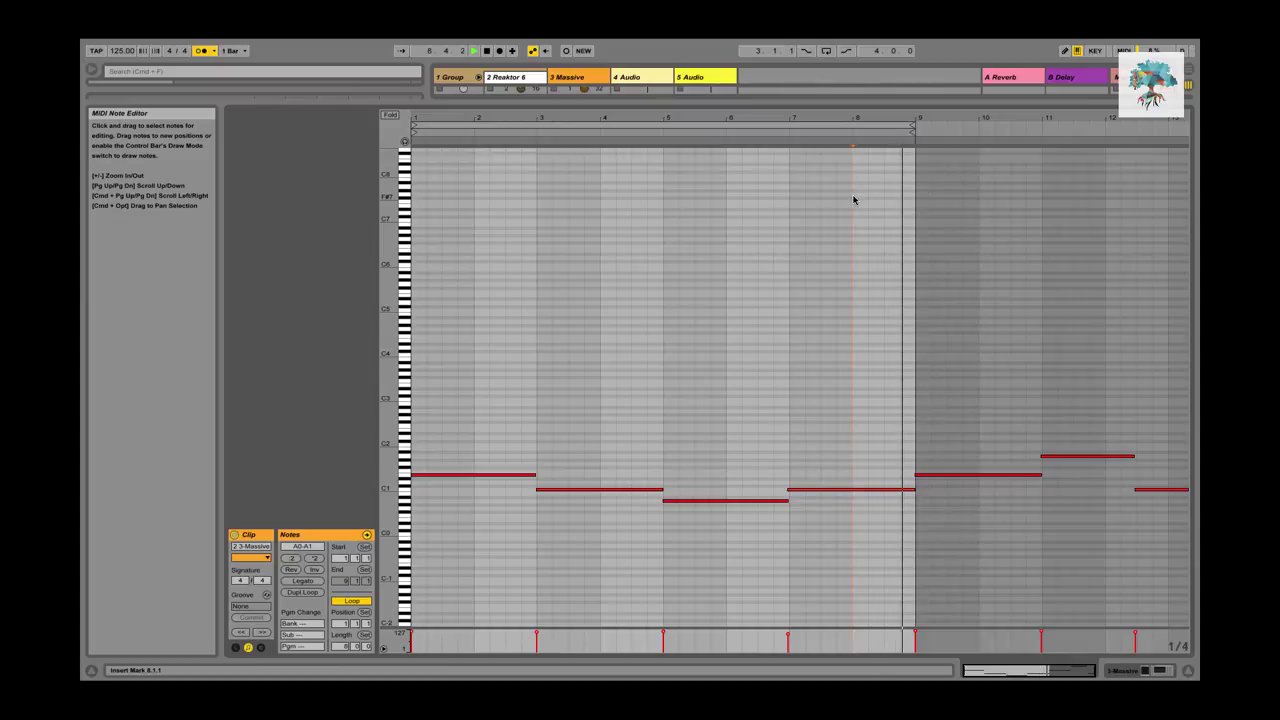
{"action": "left_click", "coordinate": [201, 51]}
{"action": "key", "text": "shift+Tab"}
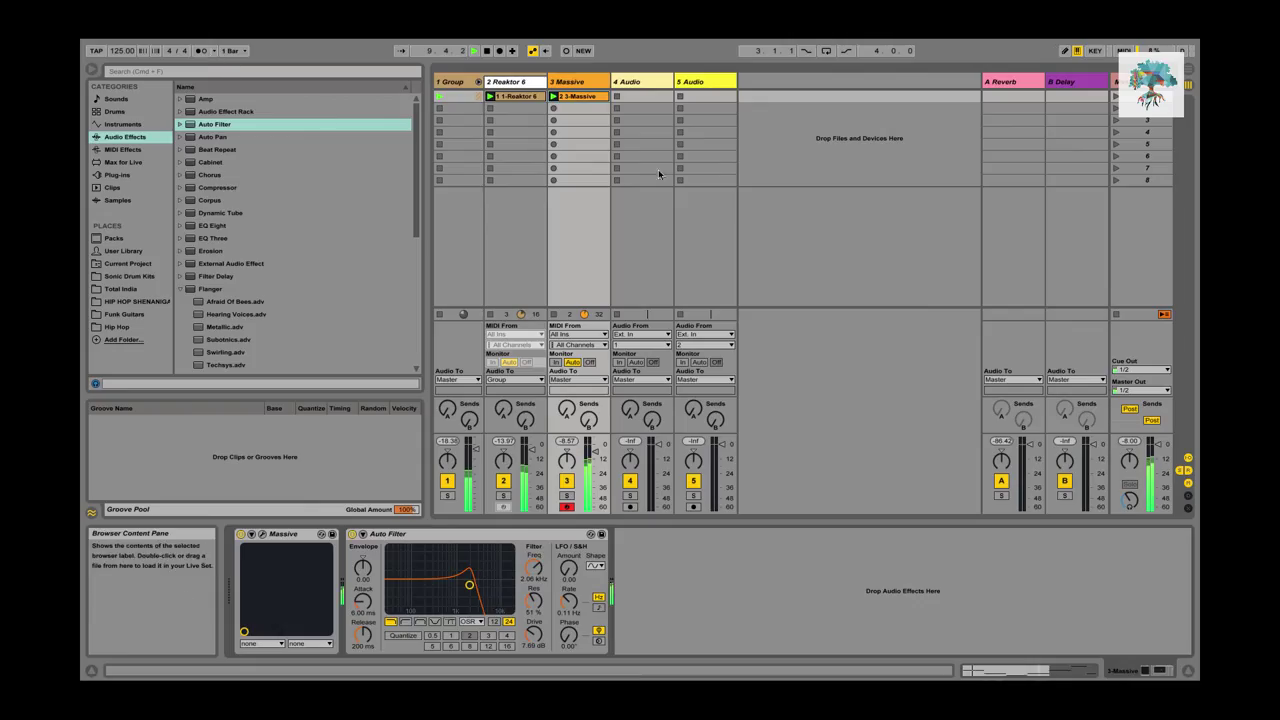
Solo the group track and add a second EQ Eight at the end of its effect chain.
{"action": "left_click", "coordinate": [577, 82]}
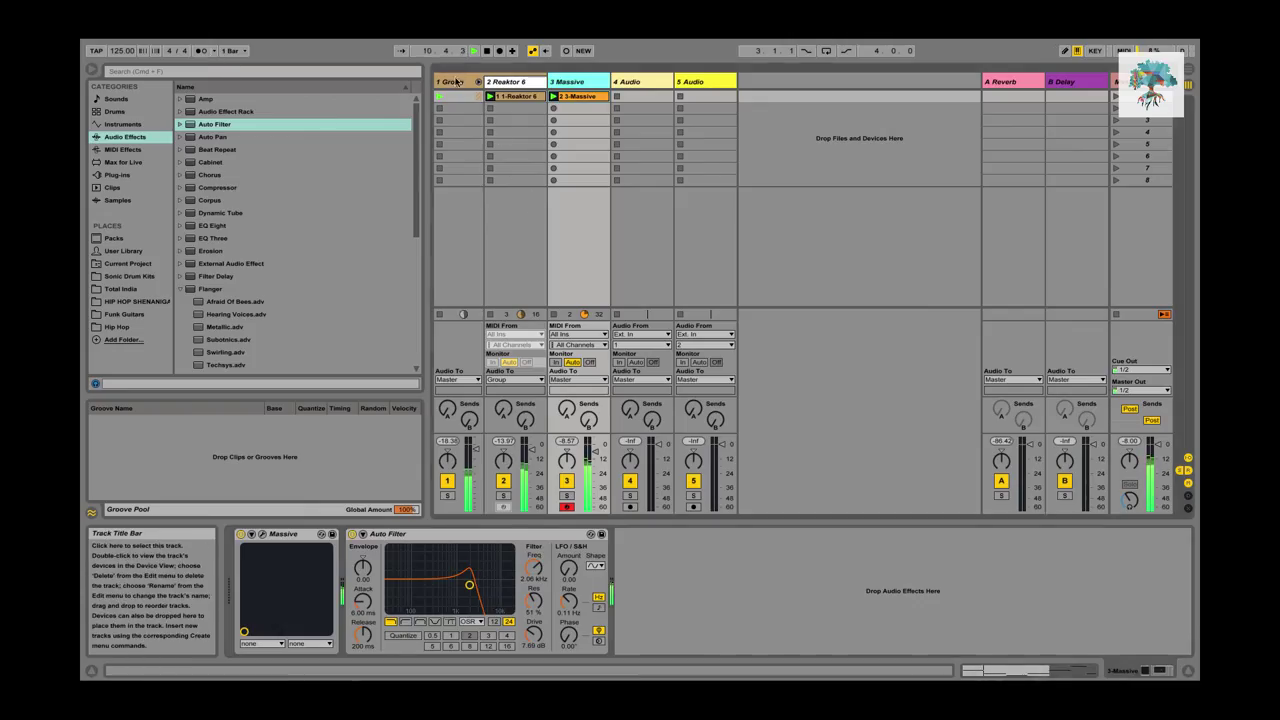
{"action": "left_click", "coordinate": [455, 82]}
{"action": "left_click", "coordinate": [447, 495]}
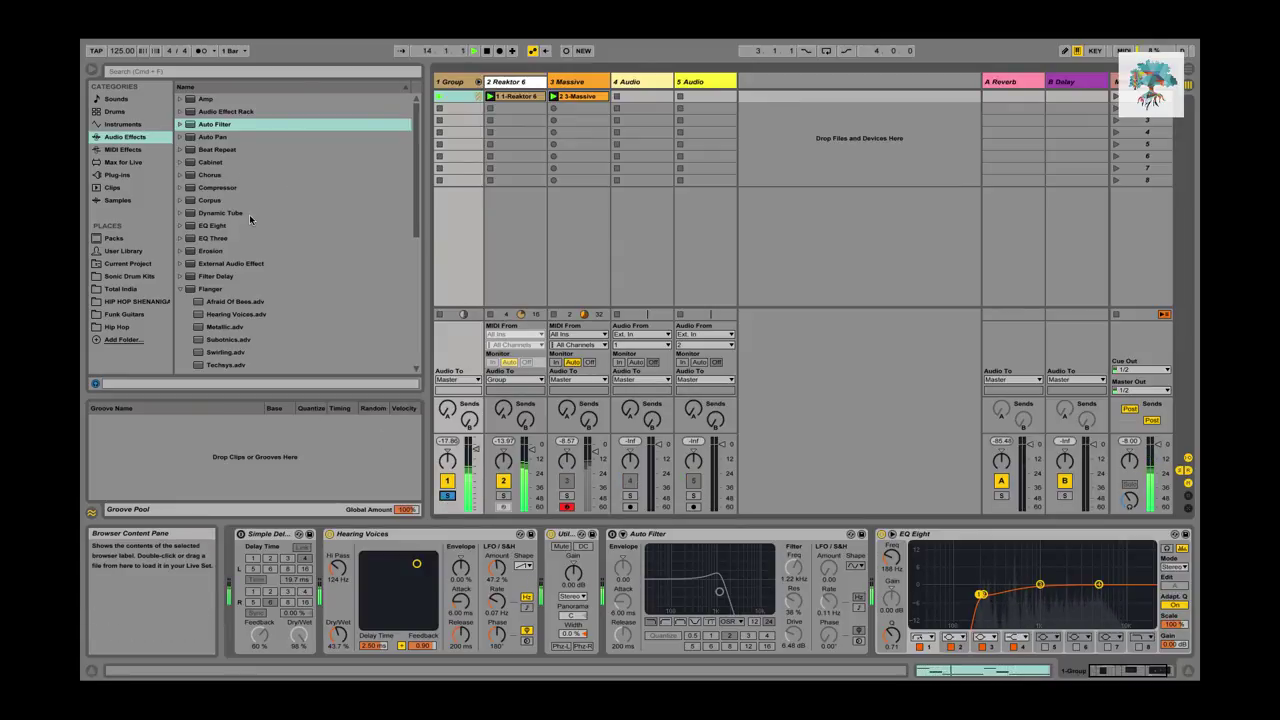
{"action": "scroll", "coordinate": [239, 228], "scroll_direction": "down", "scroll_amount": 8}
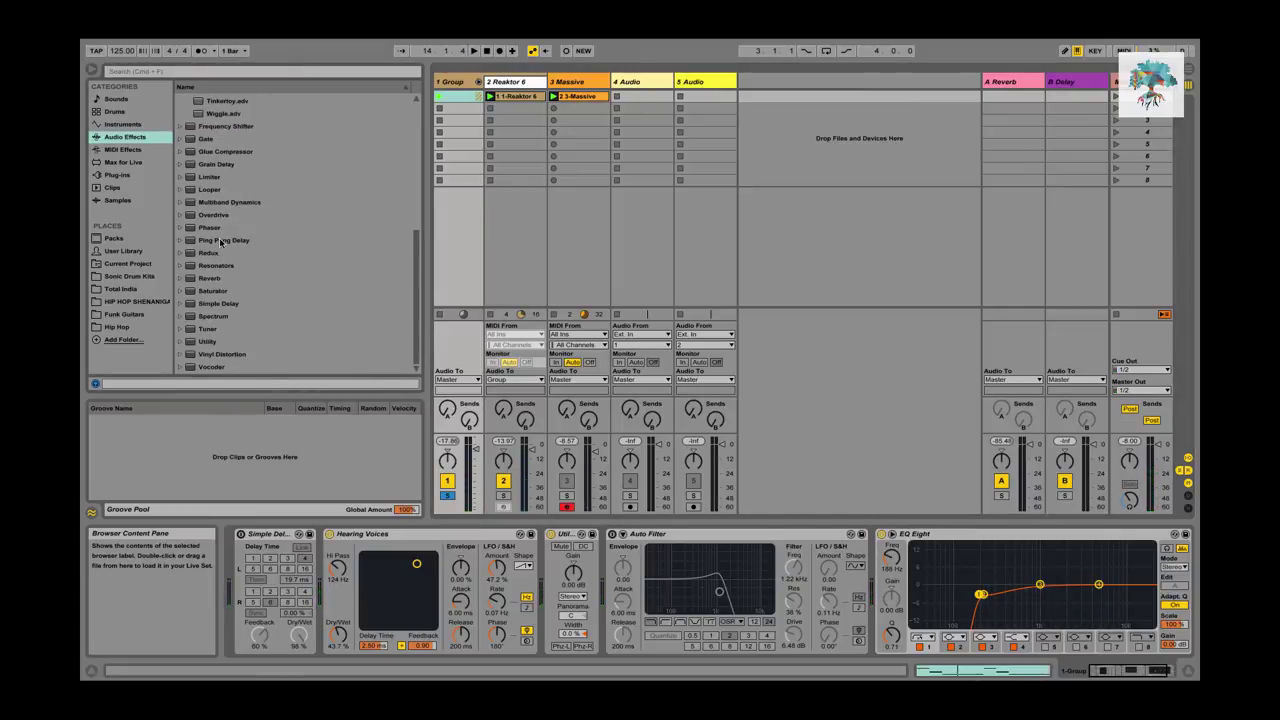
{"action": "scroll", "coordinate": [235, 238], "scroll_direction": "up", "scroll_amount": 8}
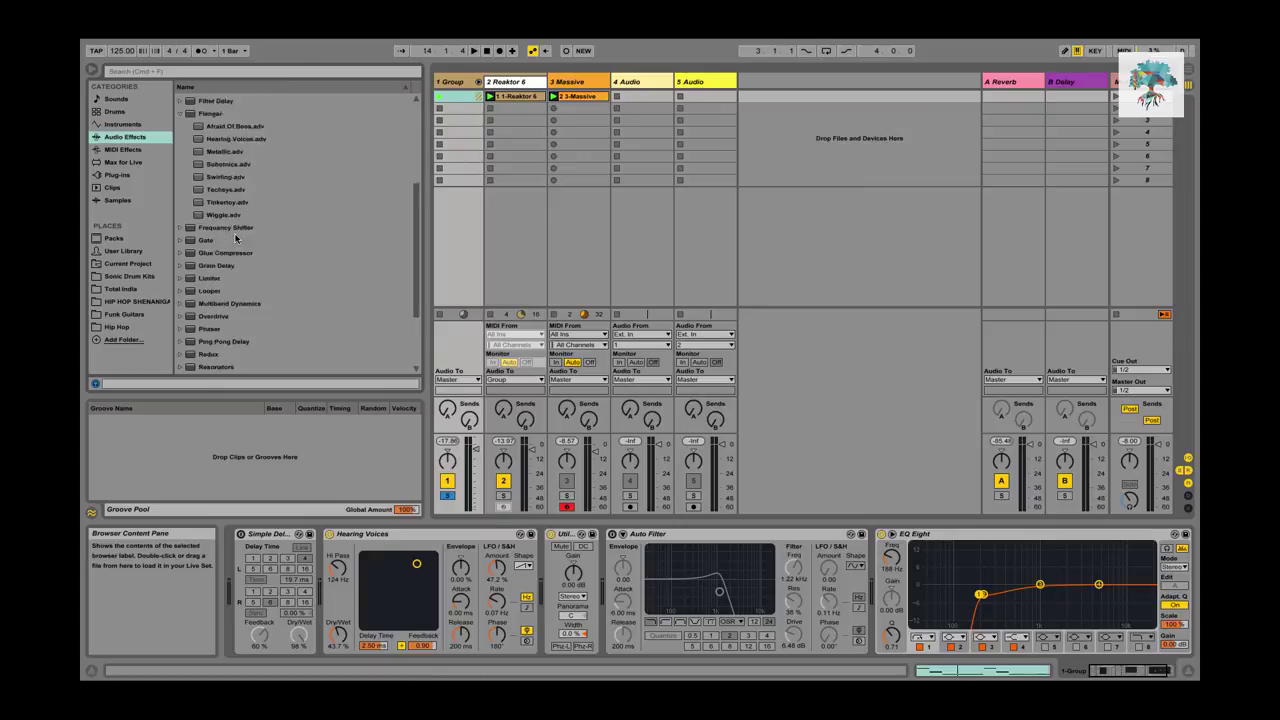
{"action": "left_click", "coordinate": [181, 290]}
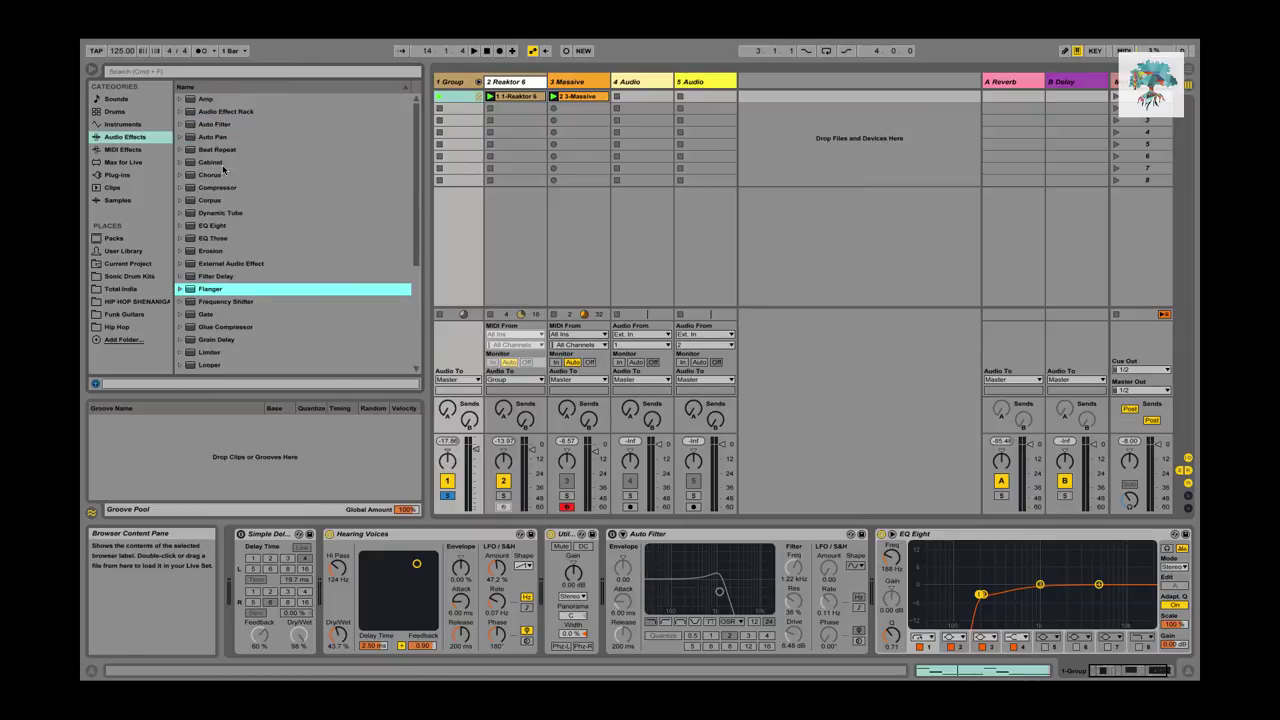
{"action": "scroll", "coordinate": [232, 190], "scroll_direction": "down", "scroll_amount": 4}
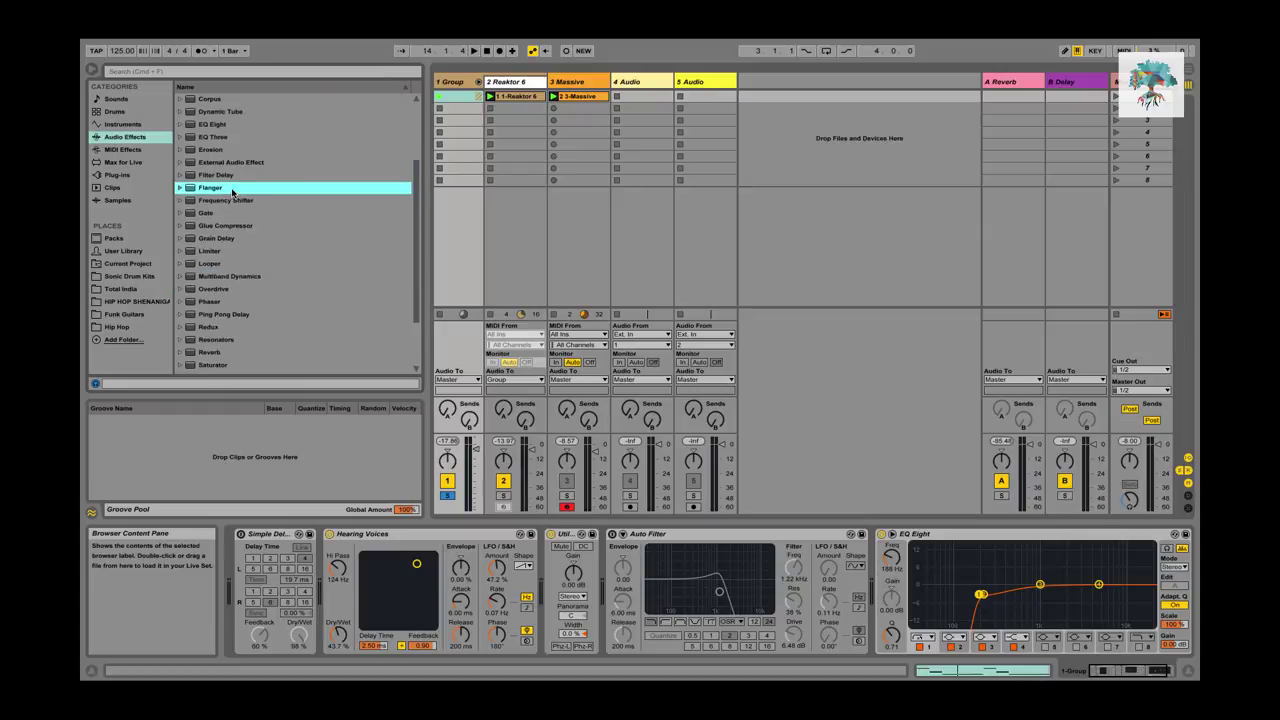
{"action": "scroll", "coordinate": [232, 193], "scroll_direction": "down", "scroll_amount": 3}
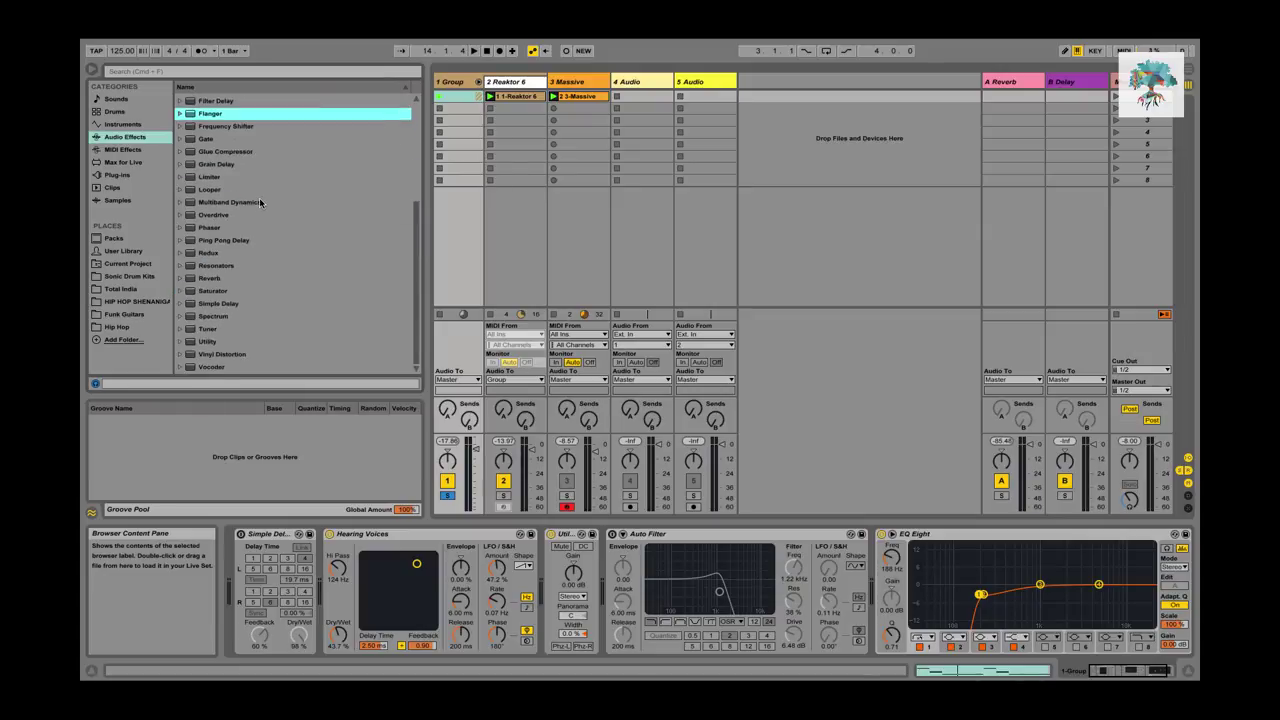
{"action": "scroll", "coordinate": [260, 202], "scroll_direction": "up", "scroll_amount": 7}
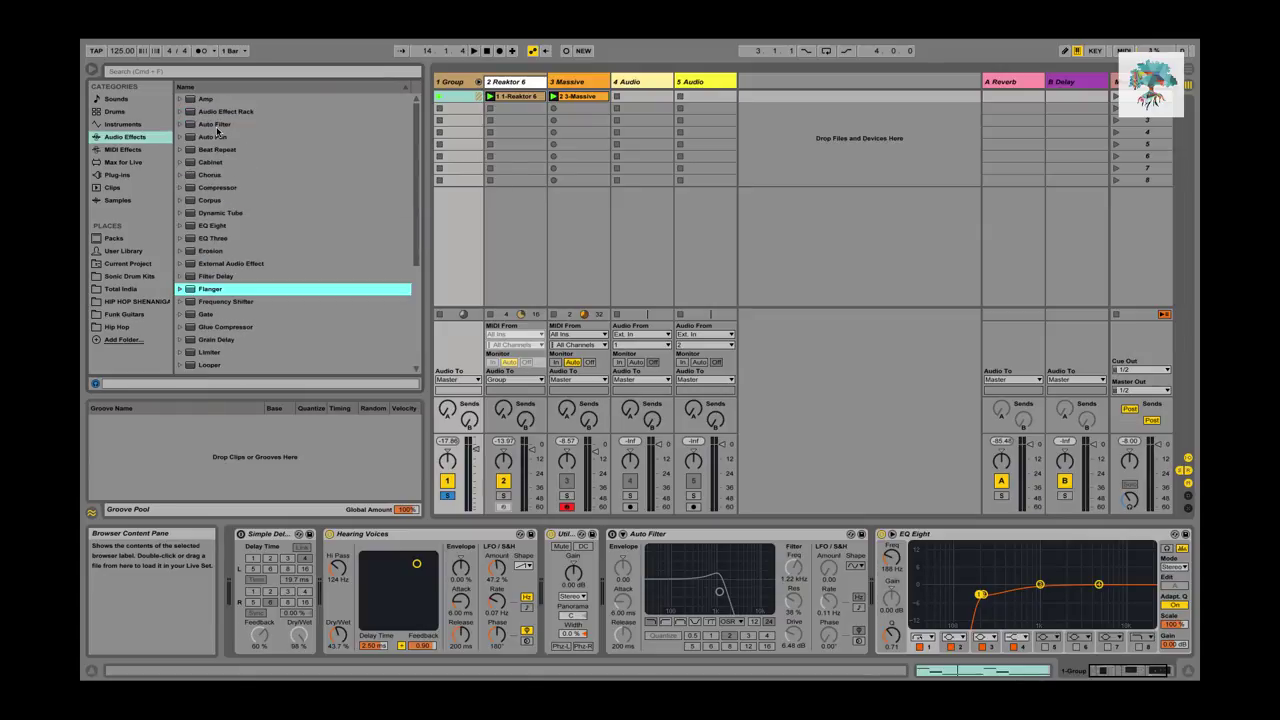
{"action": "double_click", "coordinate": [222, 226]}
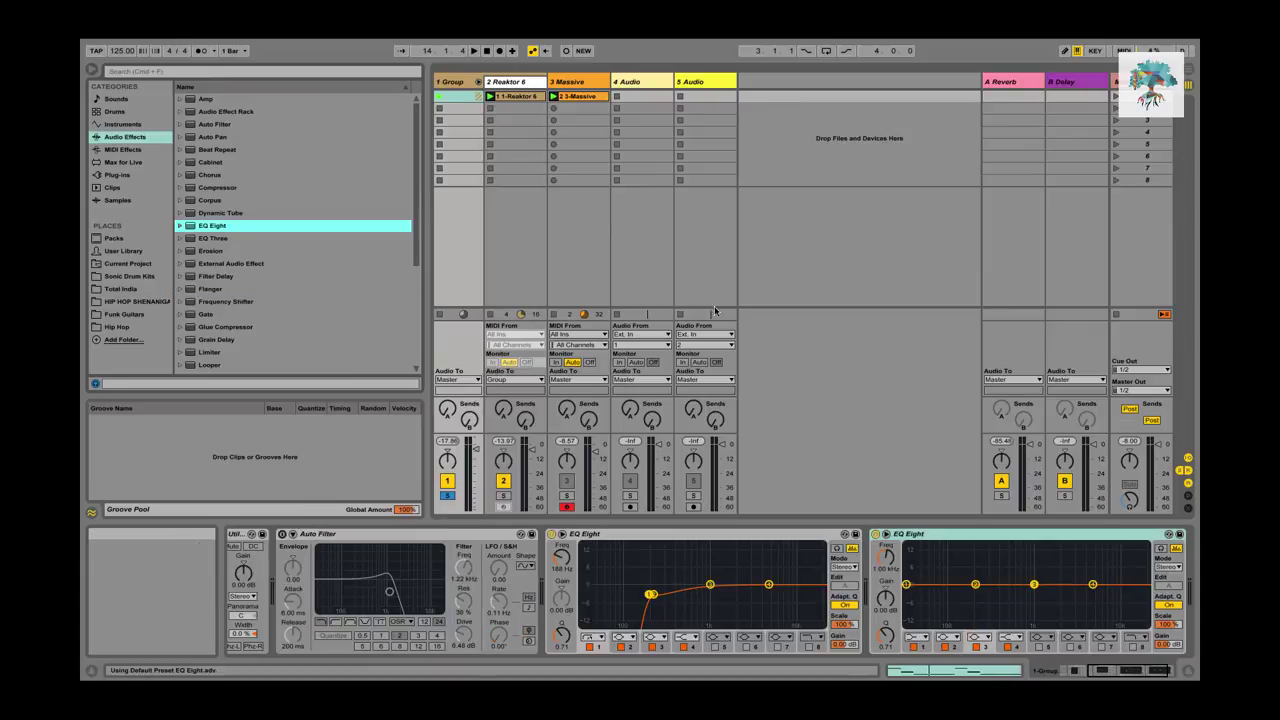
Set the new EQ Eight's first band to a low cut at about 534 Hz and play the set.
{"action": "left_click", "coordinate": [916, 638]}
{"action": "left_click", "coordinate": [913, 558]}
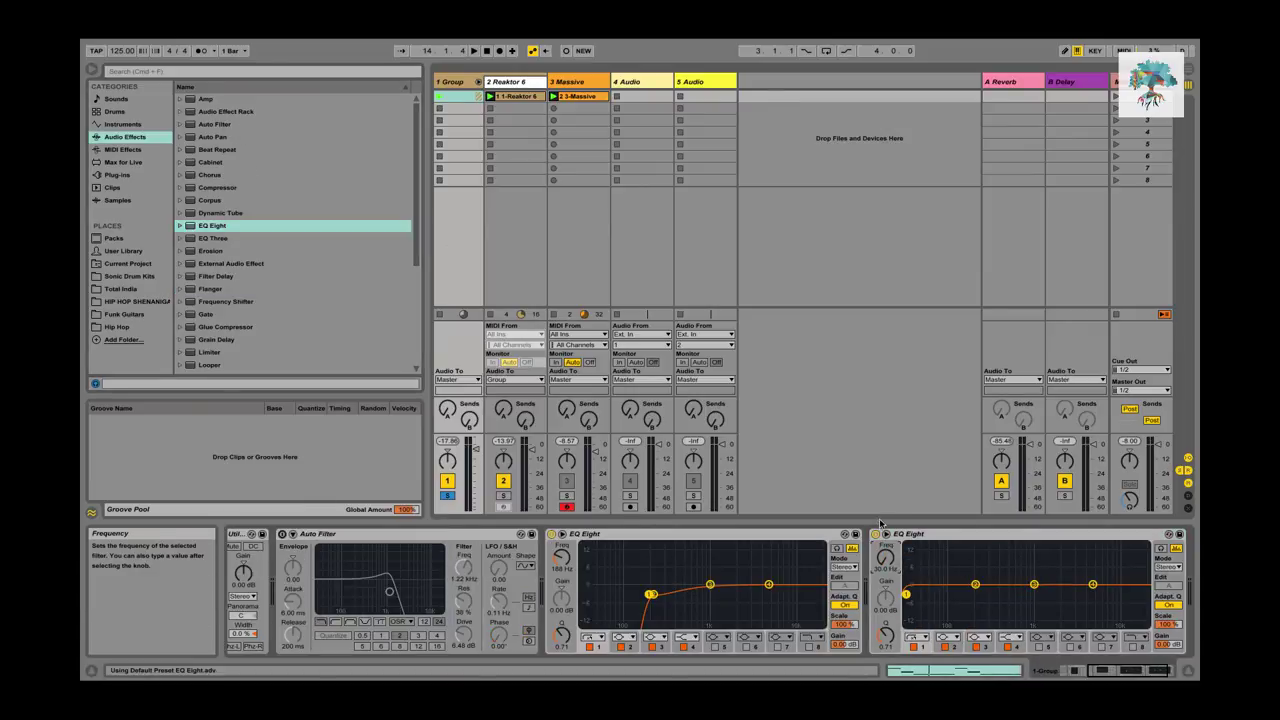
{"action": "left_click_drag", "start_coordinate": [885, 559], "coordinate": [885, 528]}
{"action": "key", "text": "space"}
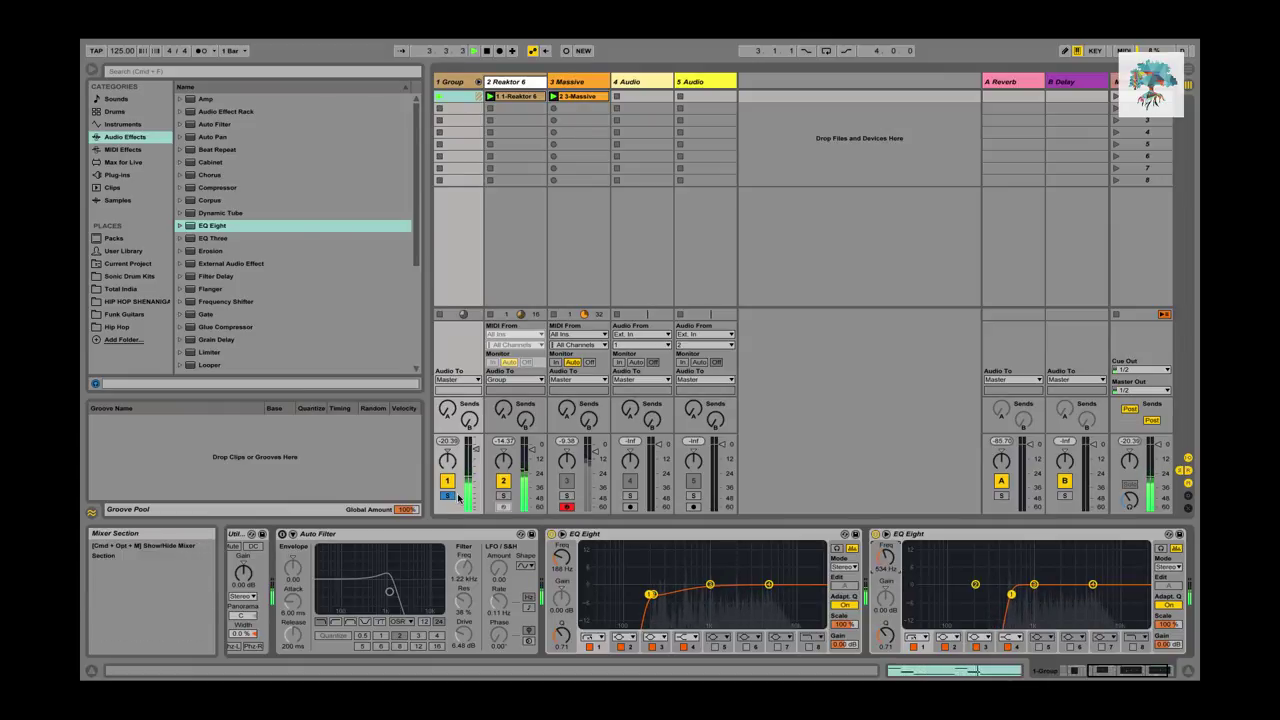
Add a Reverb after the group's second EQ Eight and enable its input Lo Cut.
{"action": "scroll", "coordinate": [232, 349], "scroll_direction": "down", "scroll_amount": 5}
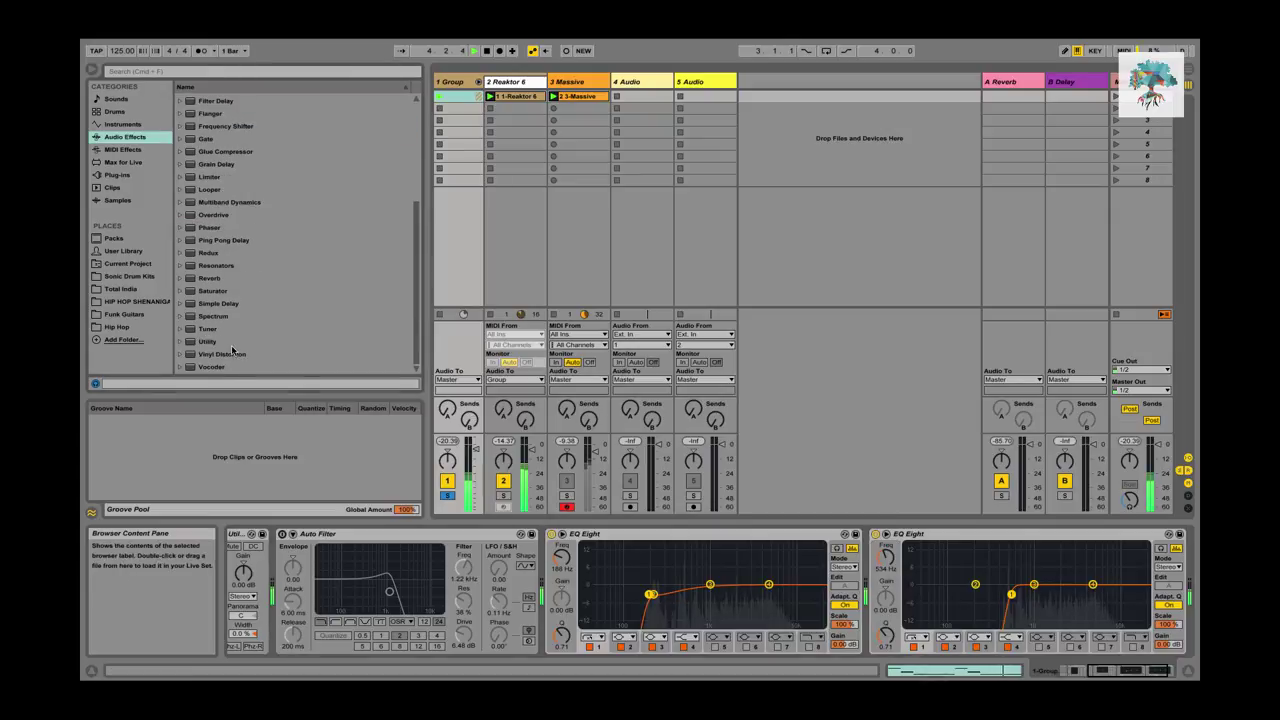
{"action": "double_click", "coordinate": [215, 279]}
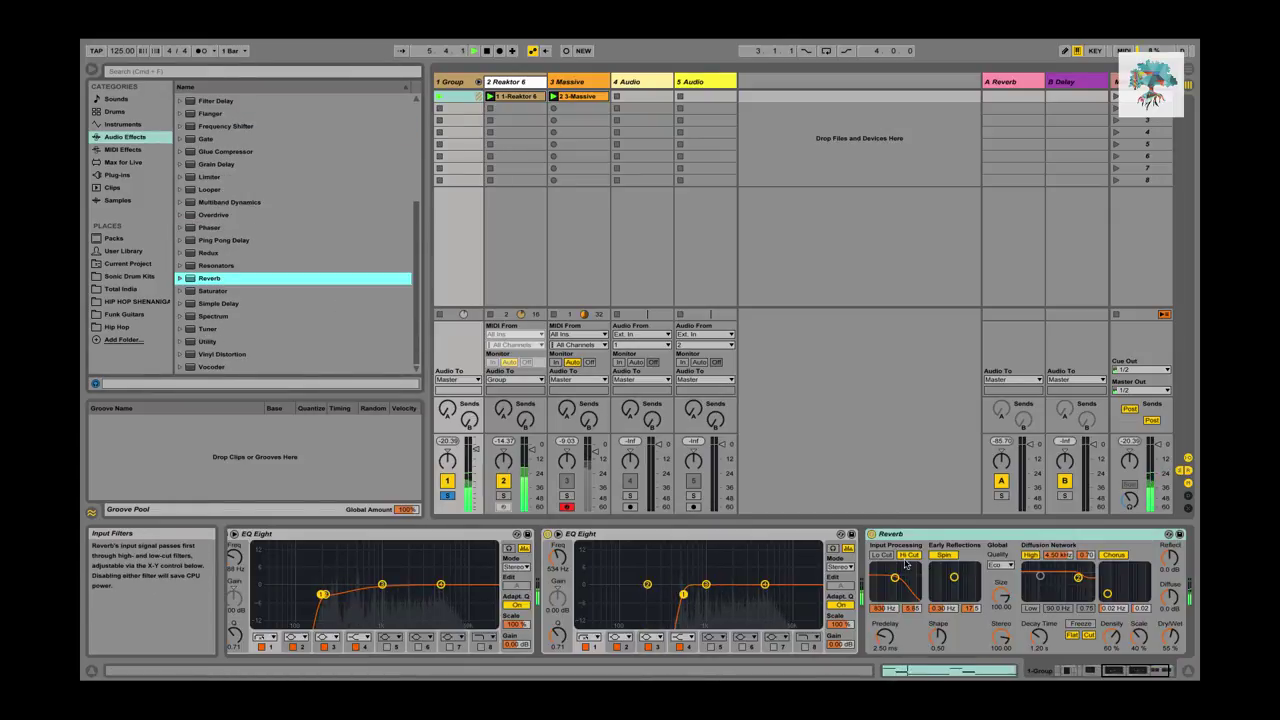
{"action": "left_click", "coordinate": [881, 555]}
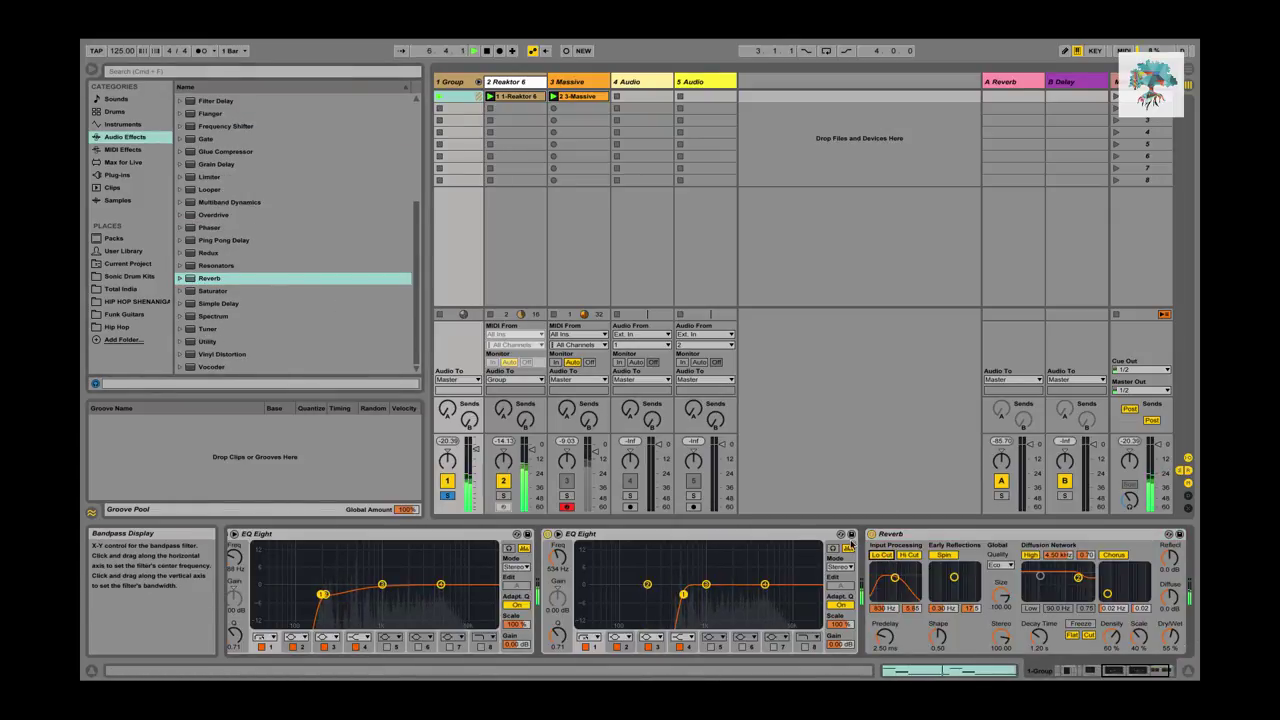
Unsolo the group track and lower the cutoff of Massive's Auto Filter to about 140 Hz.
{"action": "left_click", "coordinate": [447, 495]}
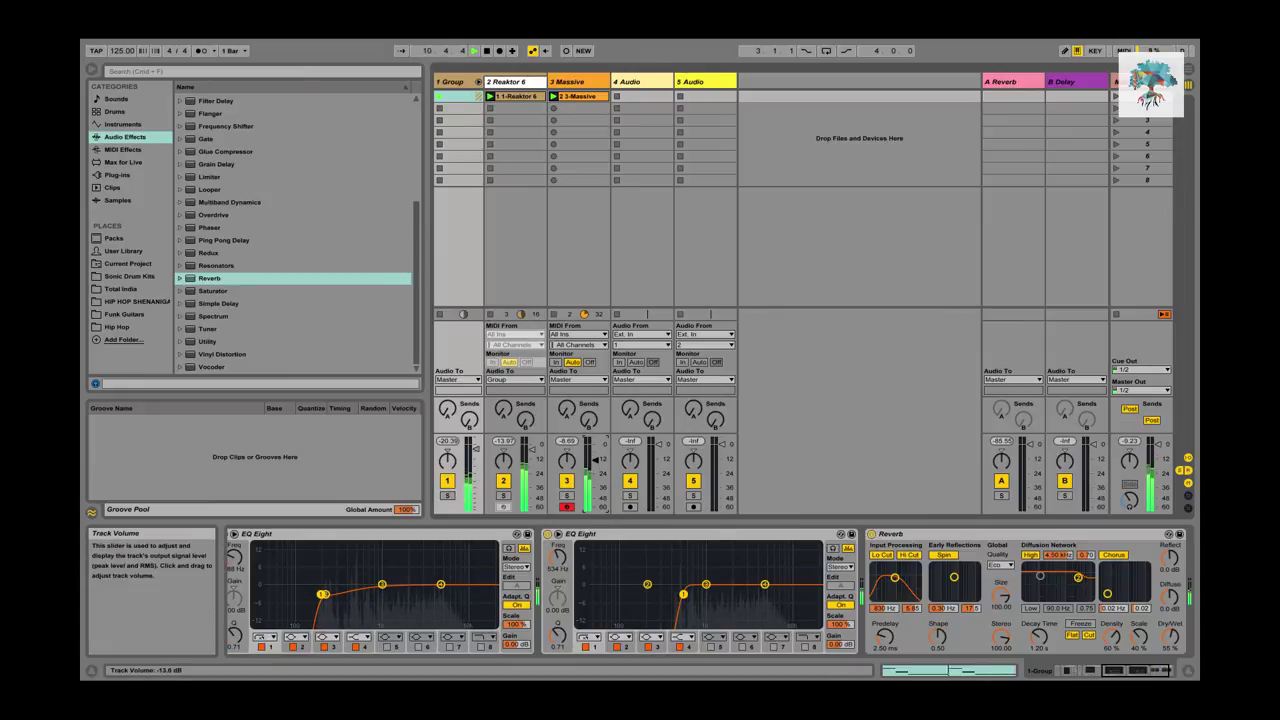
{"action": "left_click", "coordinate": [586, 82]}
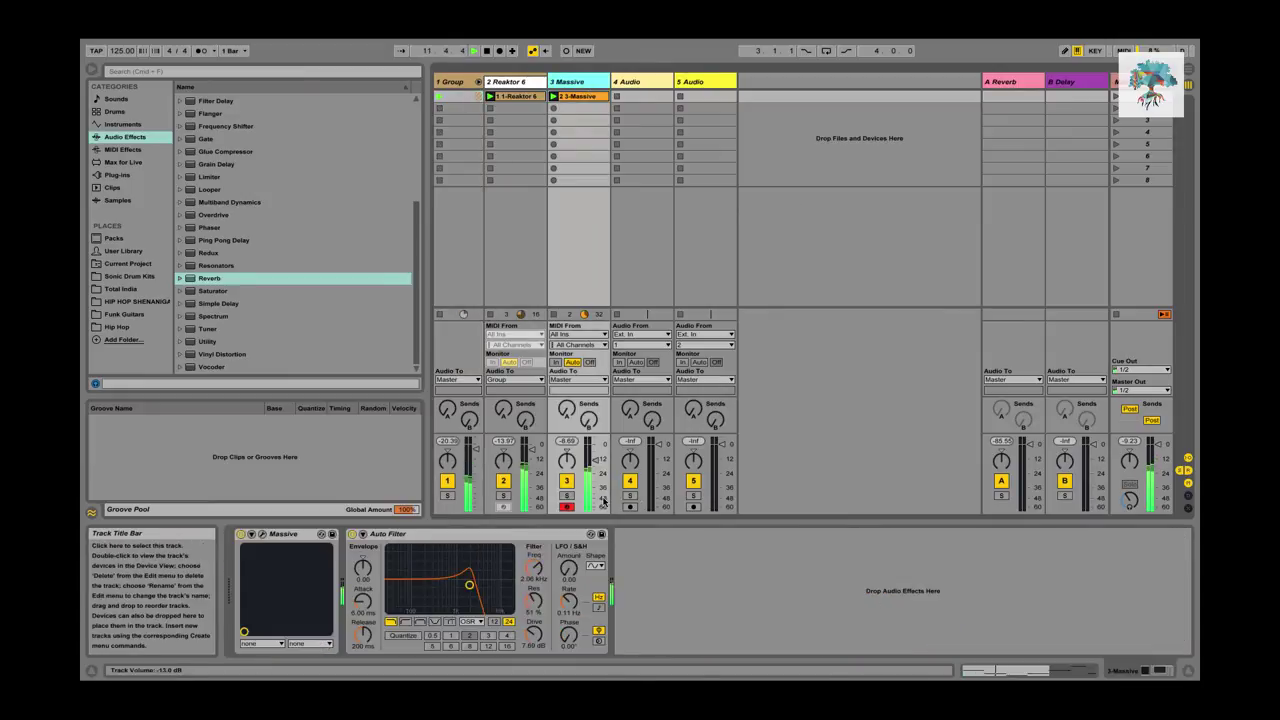
{"action": "left_click_drag", "start_coordinate": [534, 568], "coordinate": [534, 624]}
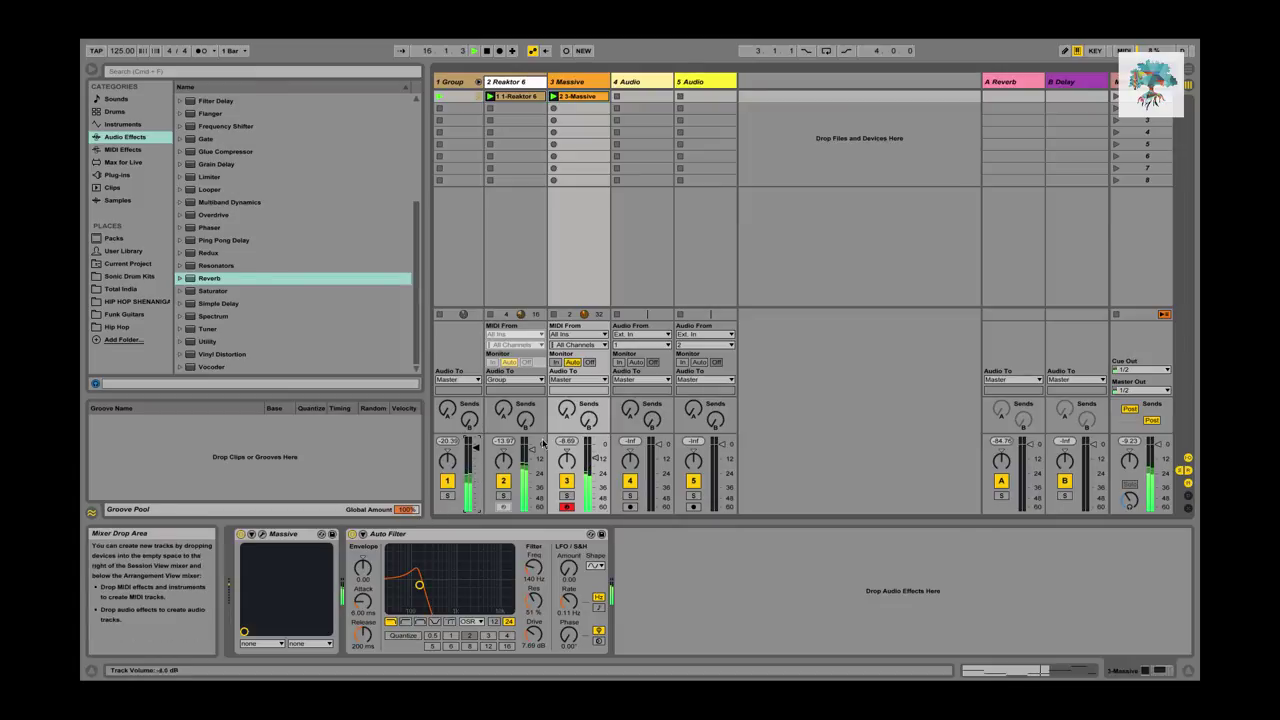
Insert a new MIDI track directly after the Massive track.
{"action": "left_click", "coordinate": [650, 82]}
{"action": "left_click", "coordinate": [584, 82]}
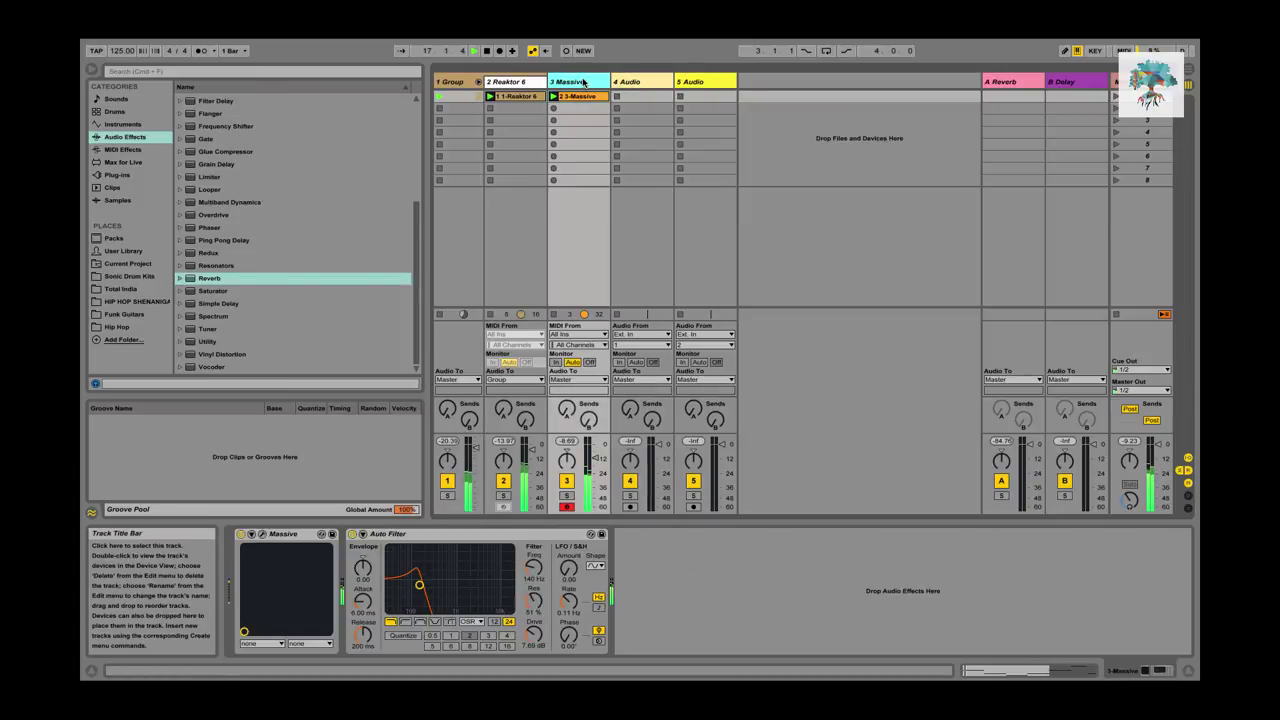
{"action": "key", "text": "ctrl+shift+t"}
{"action": "left_click", "coordinate": [584, 82]}
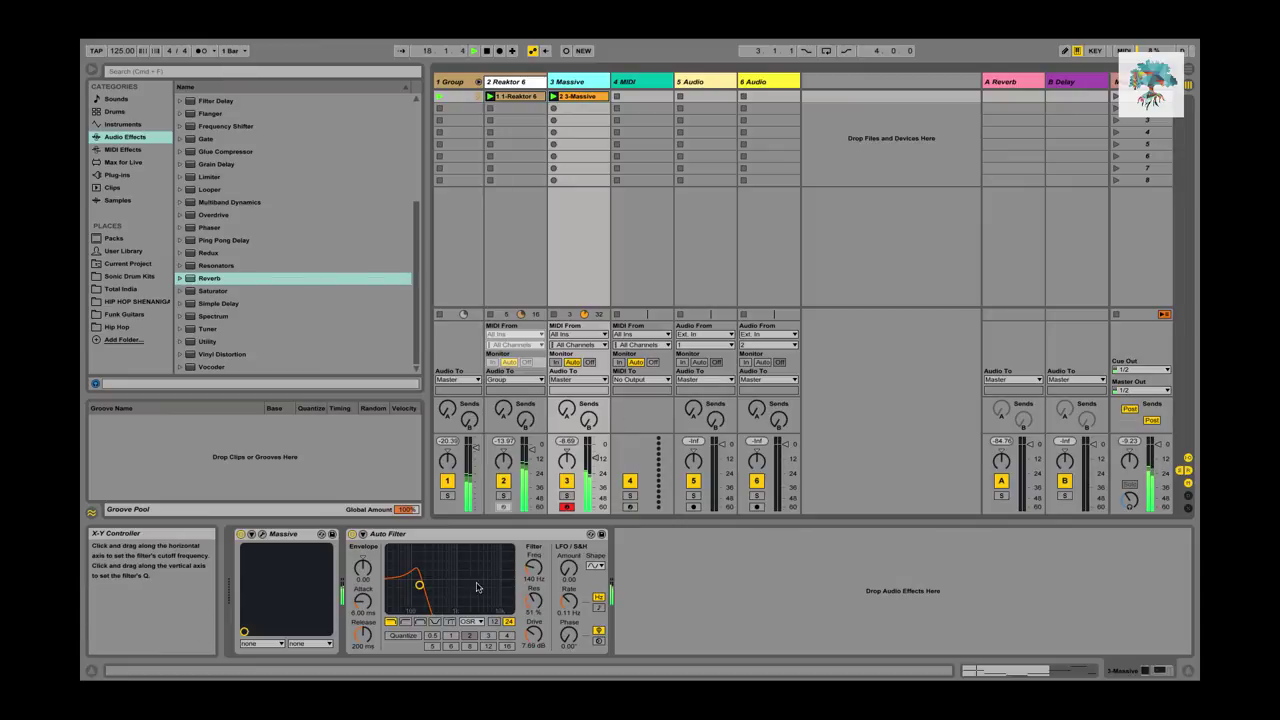
Freeze the Massive track, accepting that audio will stop.
{"action": "right_click", "coordinate": [579, 81]}
{"action": "left_click", "coordinate": [635, 161]}
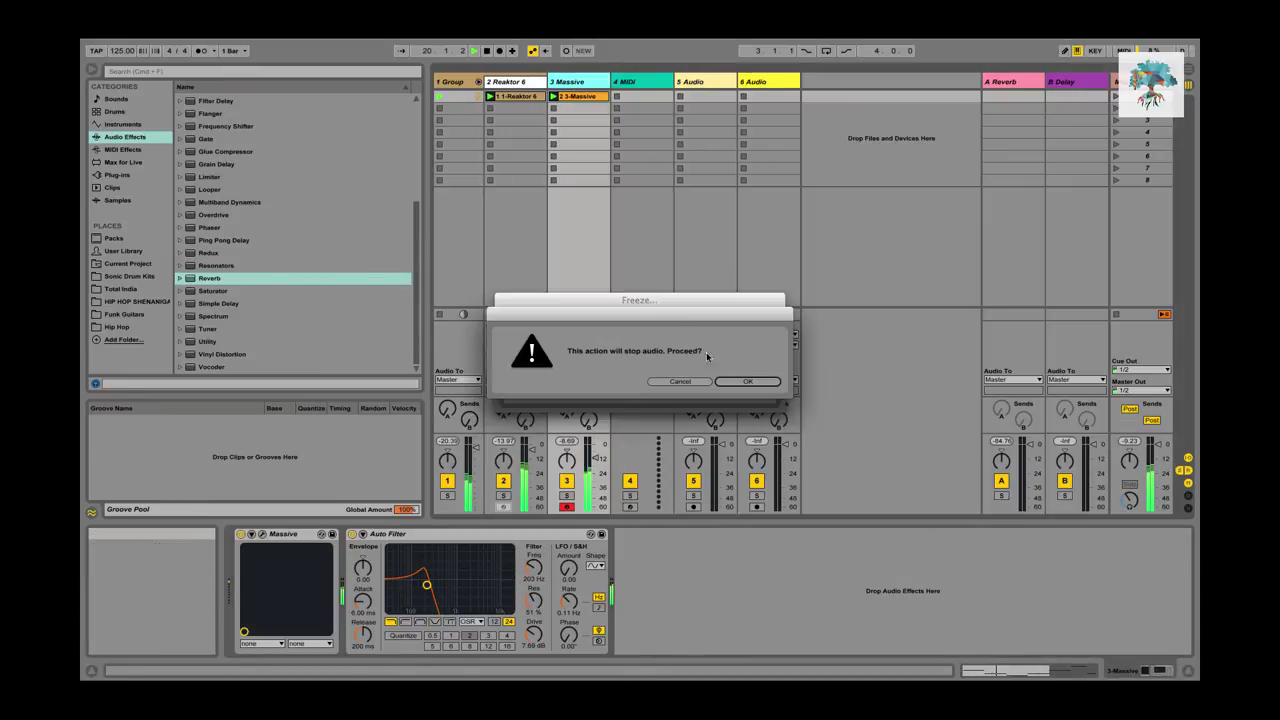
{"action": "left_click", "coordinate": [764, 387]}
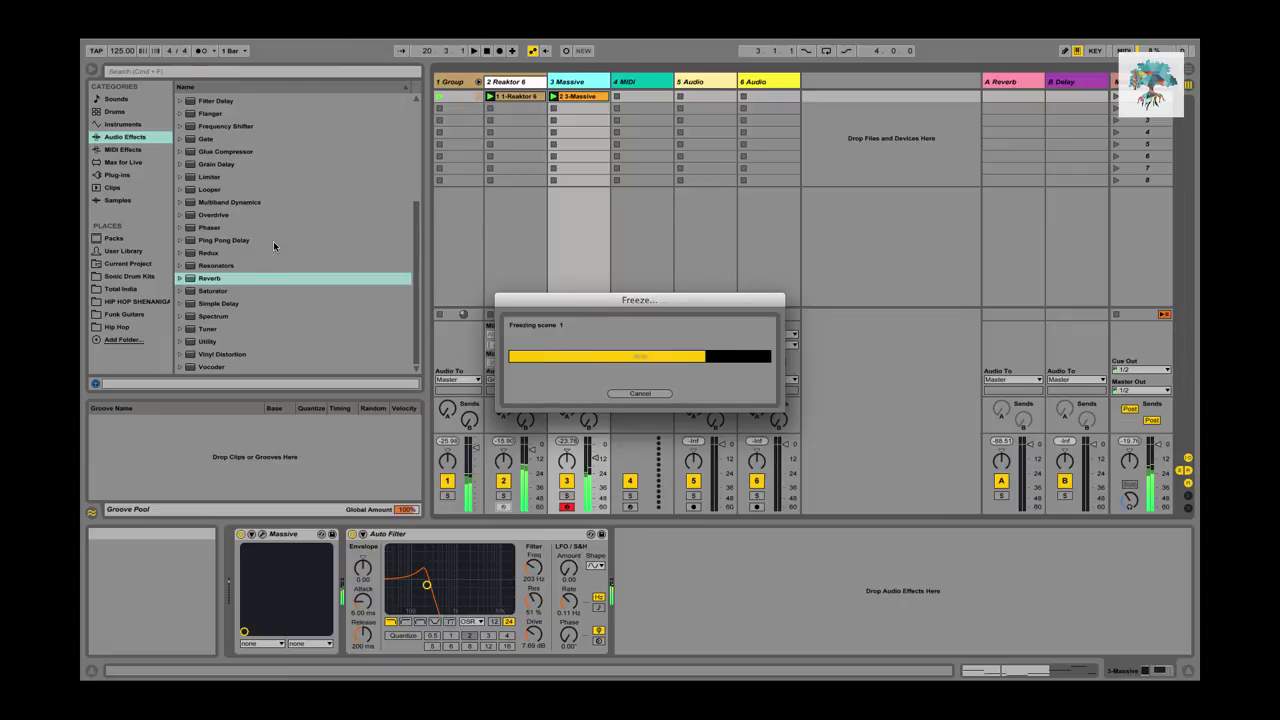
Find Kontakt 5 among the Native Instruments plug-ins and load it onto the new MIDI track.
{"action": "left_click", "coordinate": [124, 186]}
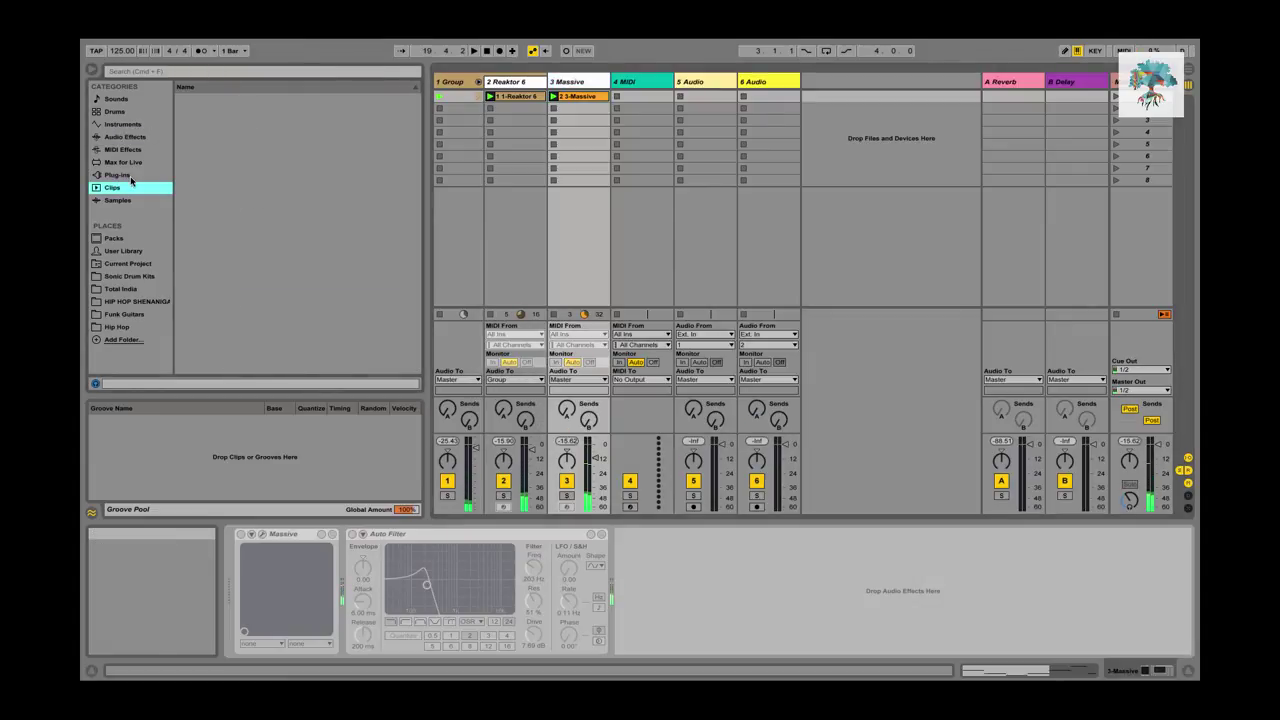
{"action": "left_click", "coordinate": [119, 176]}
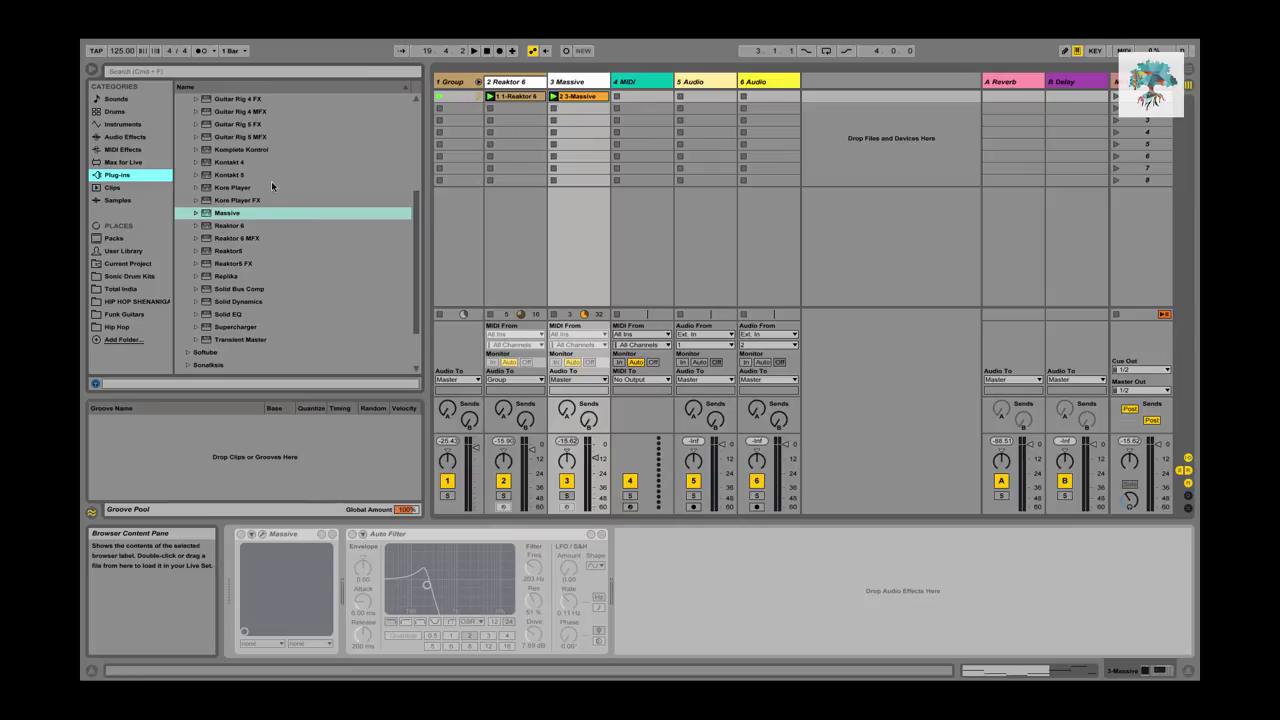
{"action": "scroll", "coordinate": [272, 183], "scroll_direction": "up", "scroll_amount": 3}
{"action": "scroll", "coordinate": [274, 176], "scroll_direction": "up", "scroll_amount": 3}
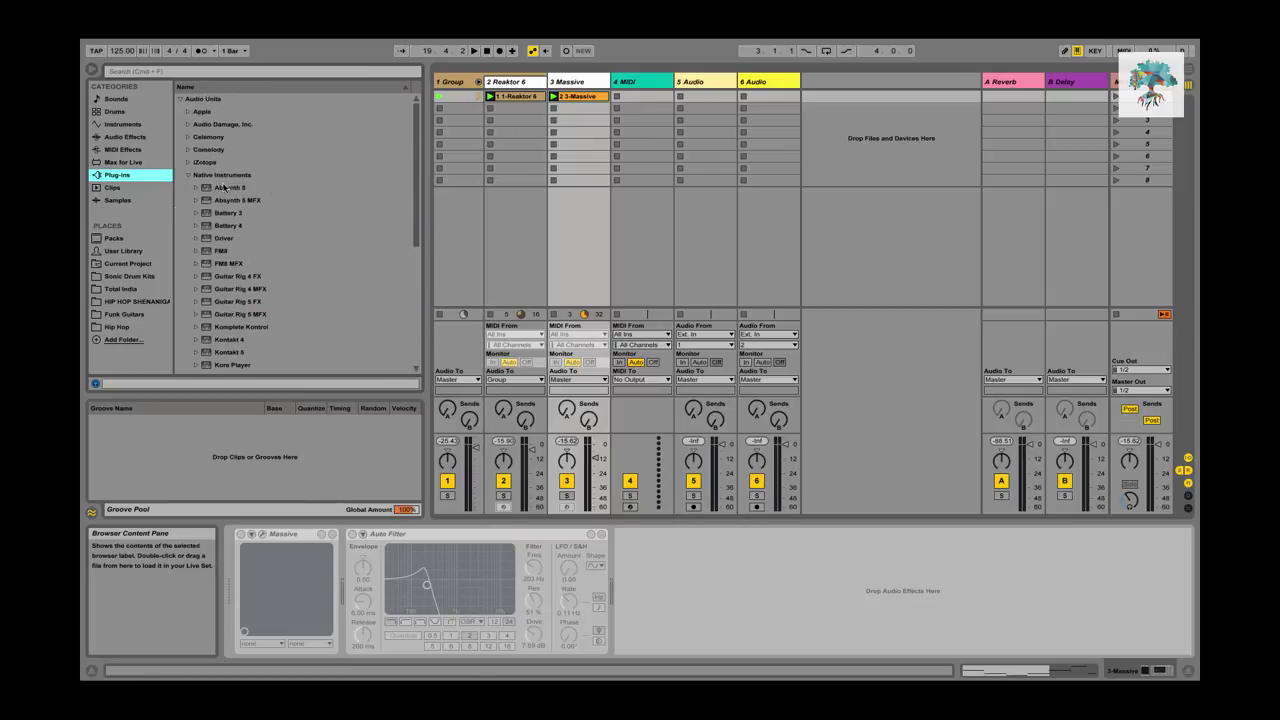
{"action": "scroll", "coordinate": [229, 187], "scroll_direction": "down", "scroll_amount": 7}
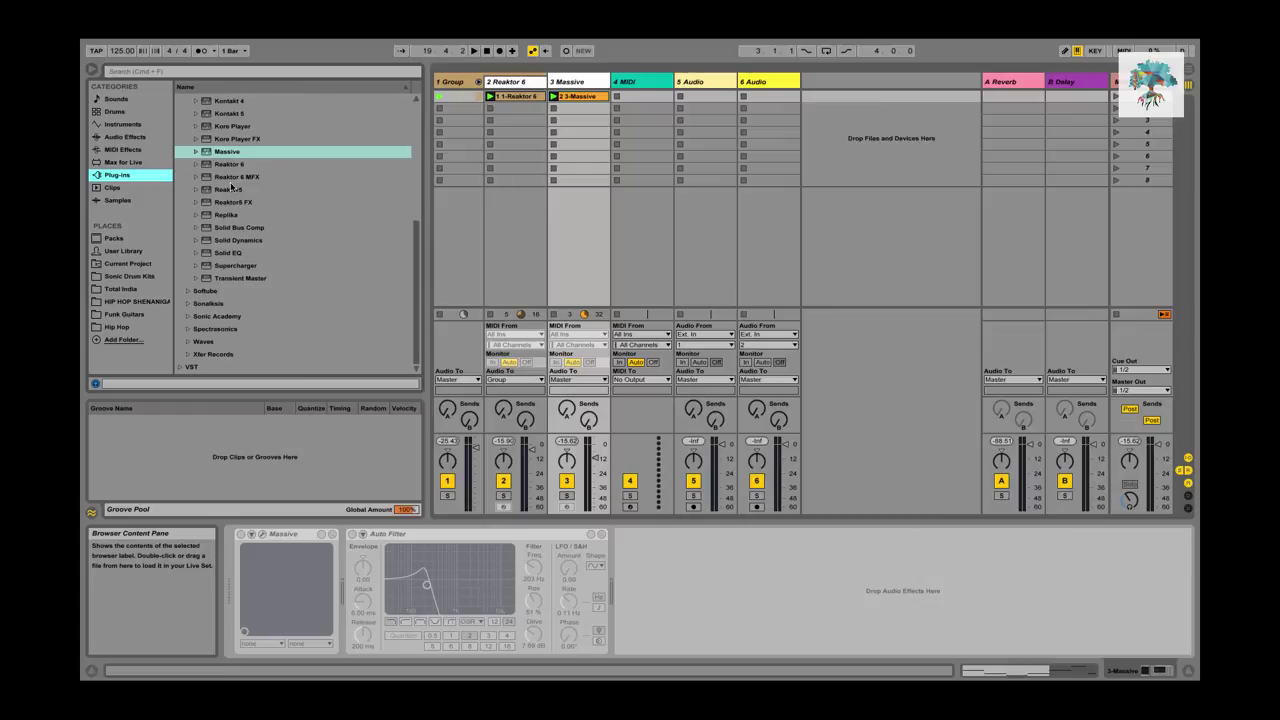
{"action": "scroll", "coordinate": [251, 190], "scroll_direction": "up", "scroll_amount": 3}
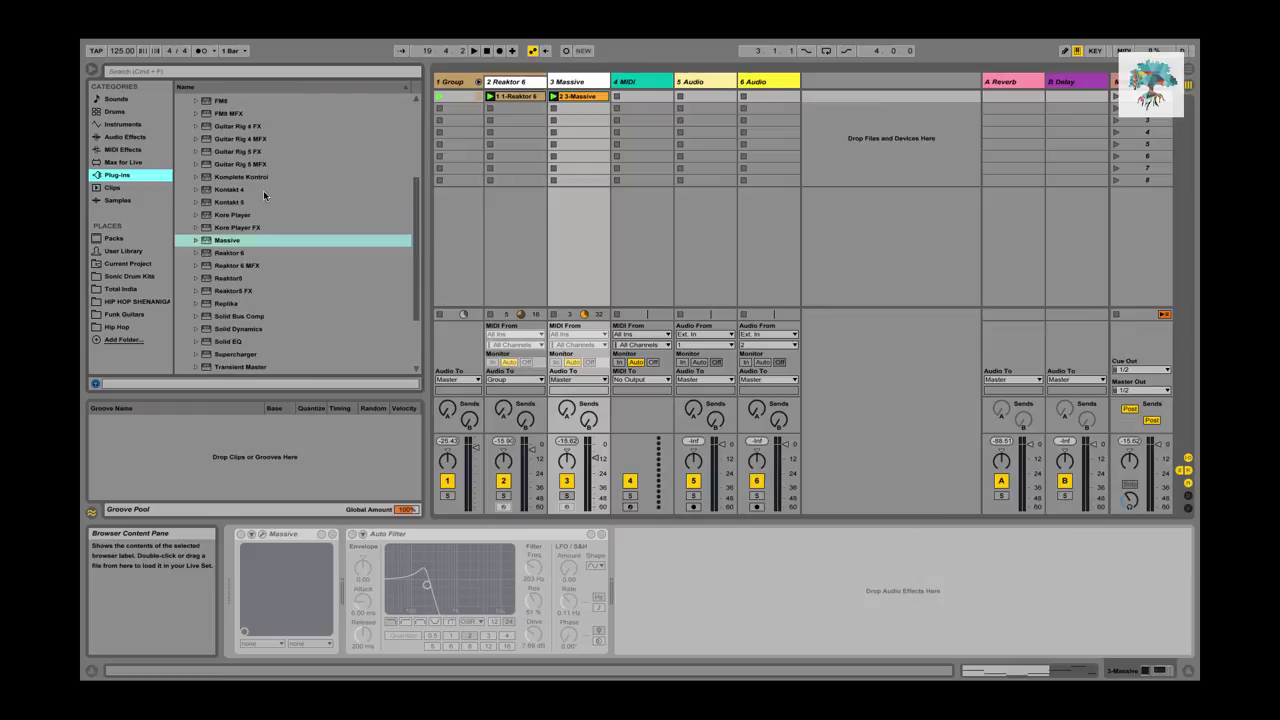
{"action": "left_click", "coordinate": [244, 202]}
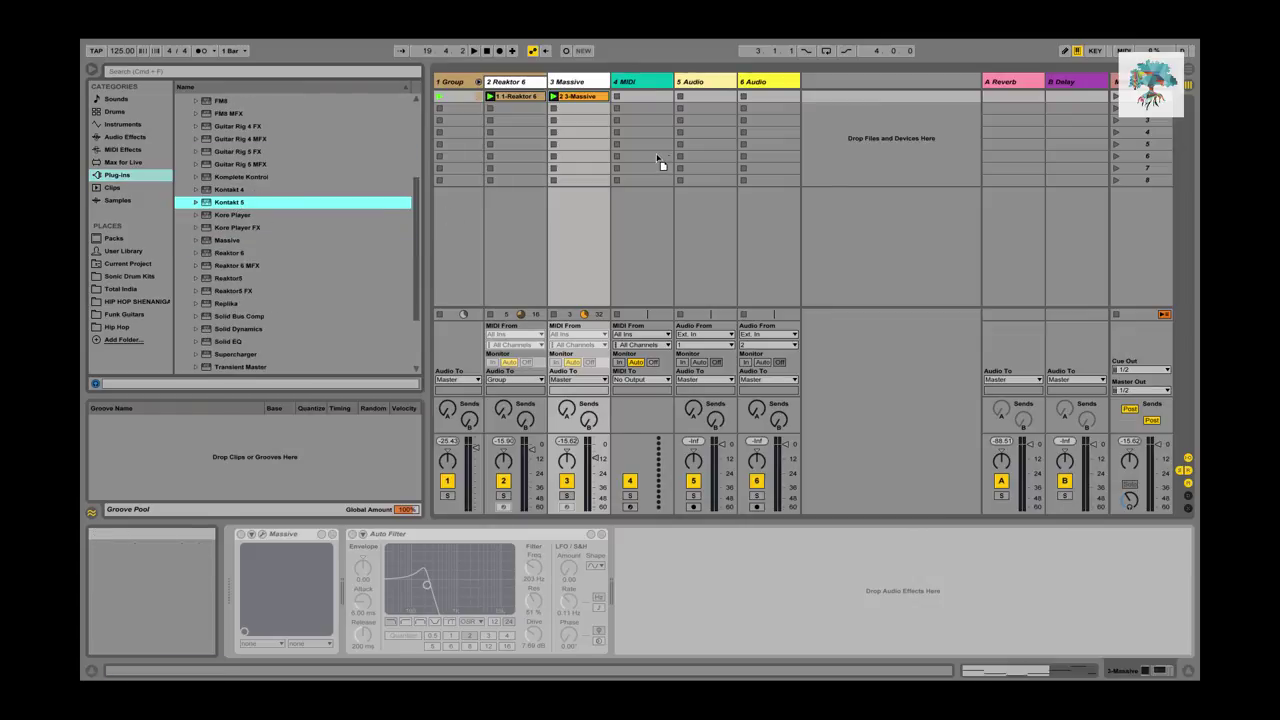
{"action": "left_click", "coordinate": [643, 82]}
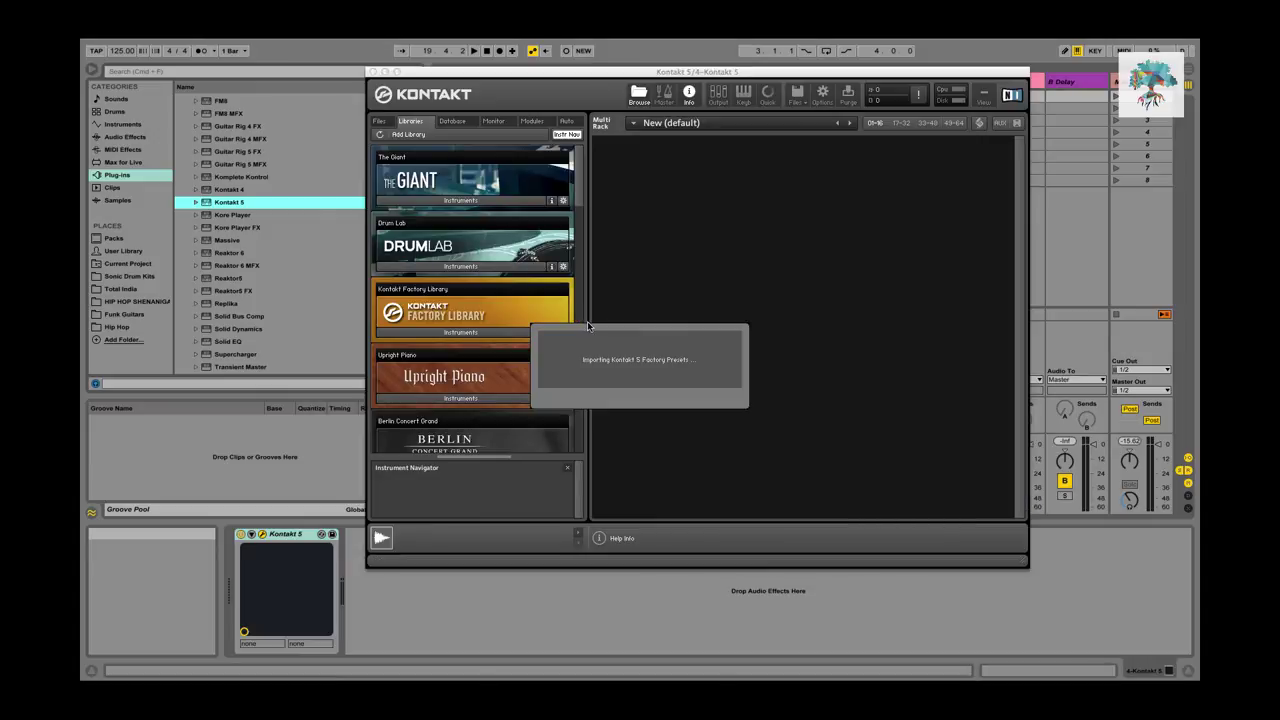
Load the 05 Legato.nki instrument from Kontakt's Session Strings library.
{"action": "scroll", "coordinate": [455, 343], "scroll_direction": "down", "scroll_amount": 5}
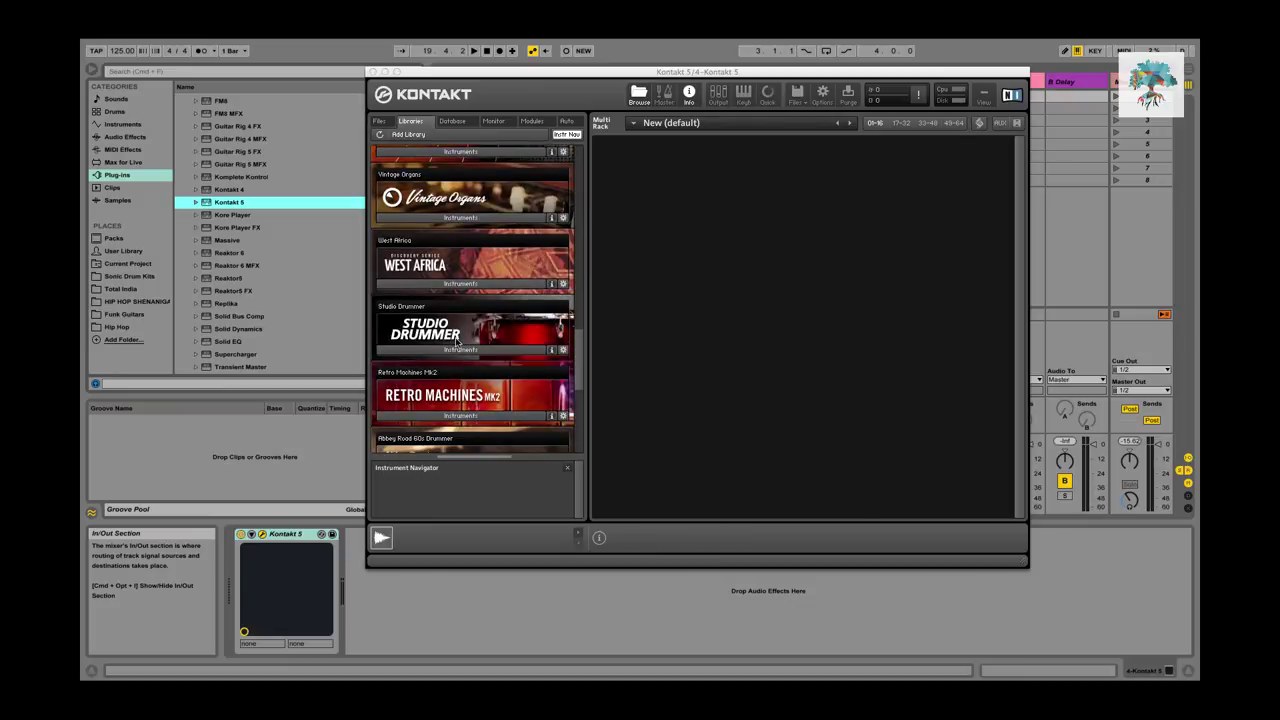
{"action": "scroll", "coordinate": [452, 300], "scroll_direction": "up", "scroll_amount": 2}
{"action": "left_click", "coordinate": [450, 241]}
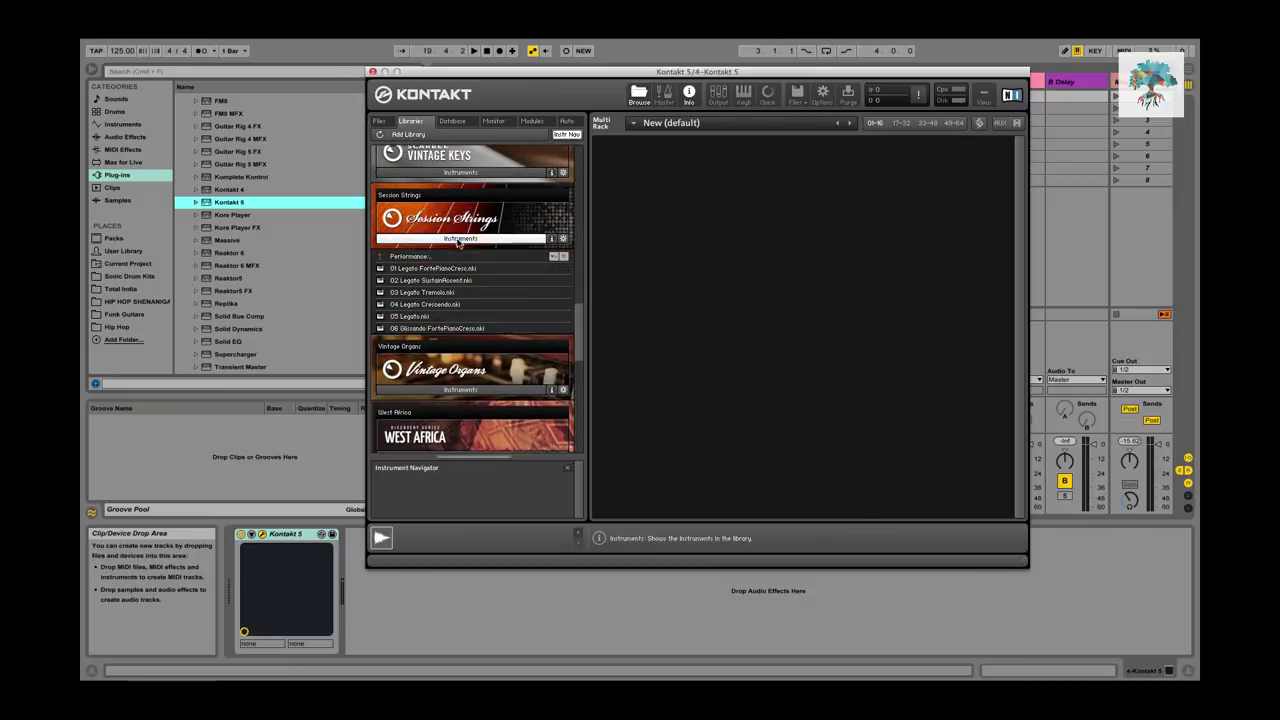
{"action": "double_click", "coordinate": [454, 317]}
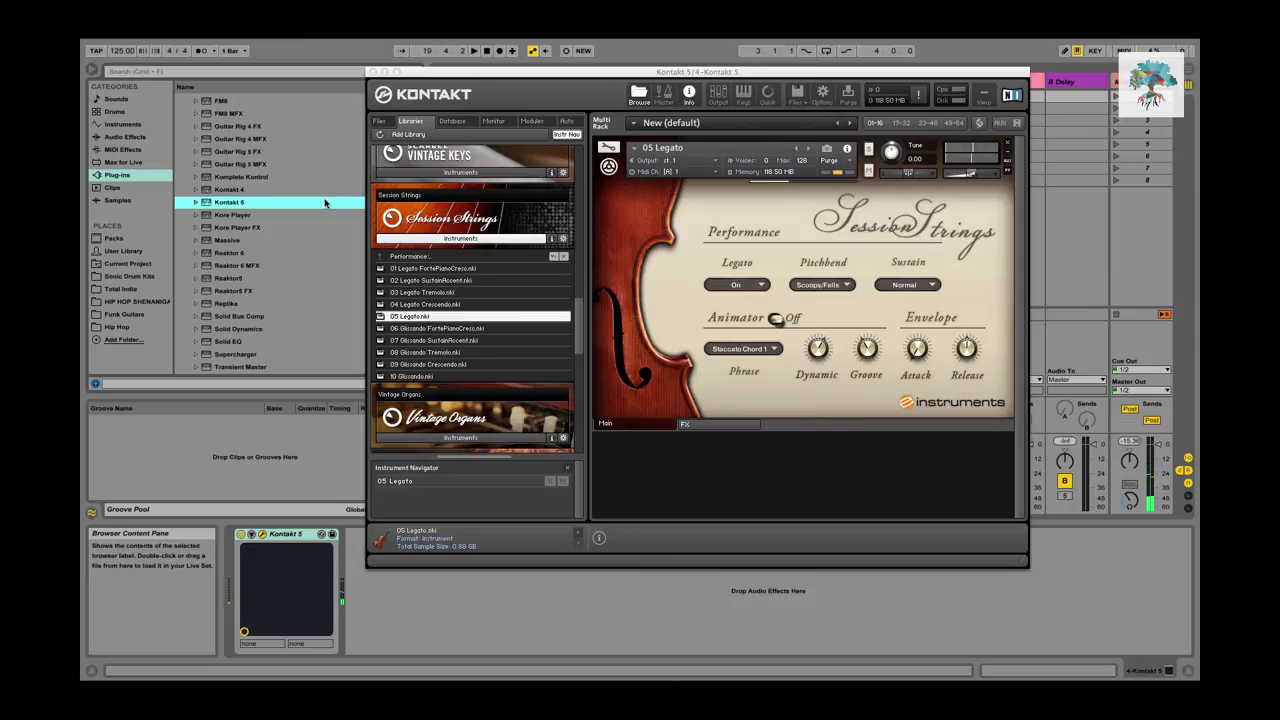
Close the Kontakt window and play the Reaktor and Massive loops.
{"action": "left_click", "coordinate": [373, 72]}
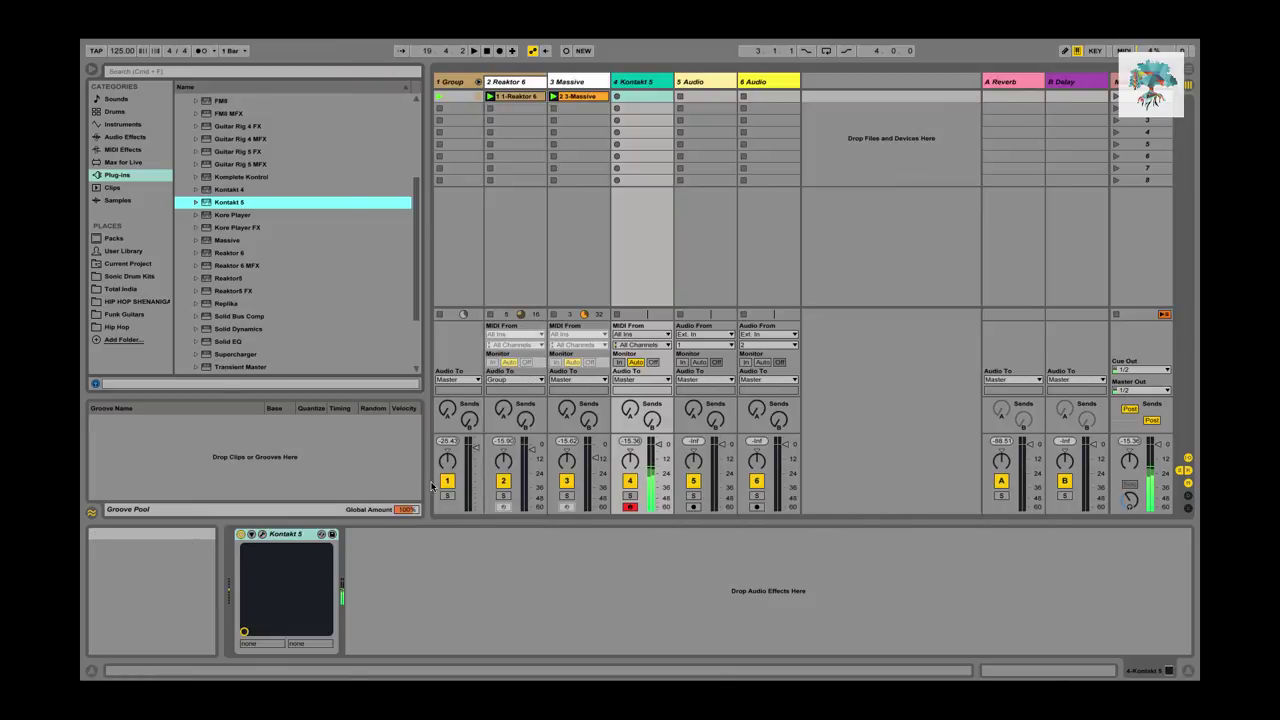
{"action": "key", "text": "space"}
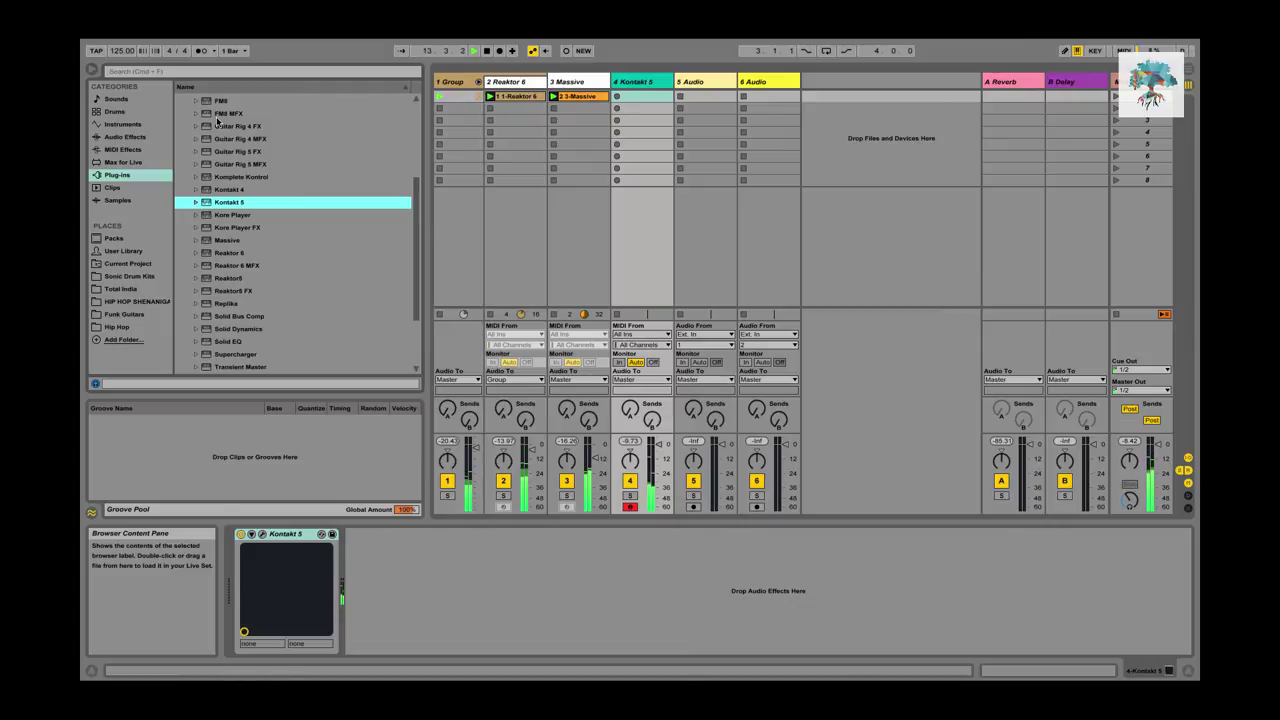
{"action": "scroll", "coordinate": [231, 121], "scroll_direction": "up", "scroll_amount": 2}
Stop playback and examine the pitches of the notes in the Massive clip.
{"action": "double_click", "coordinate": [576, 96]}
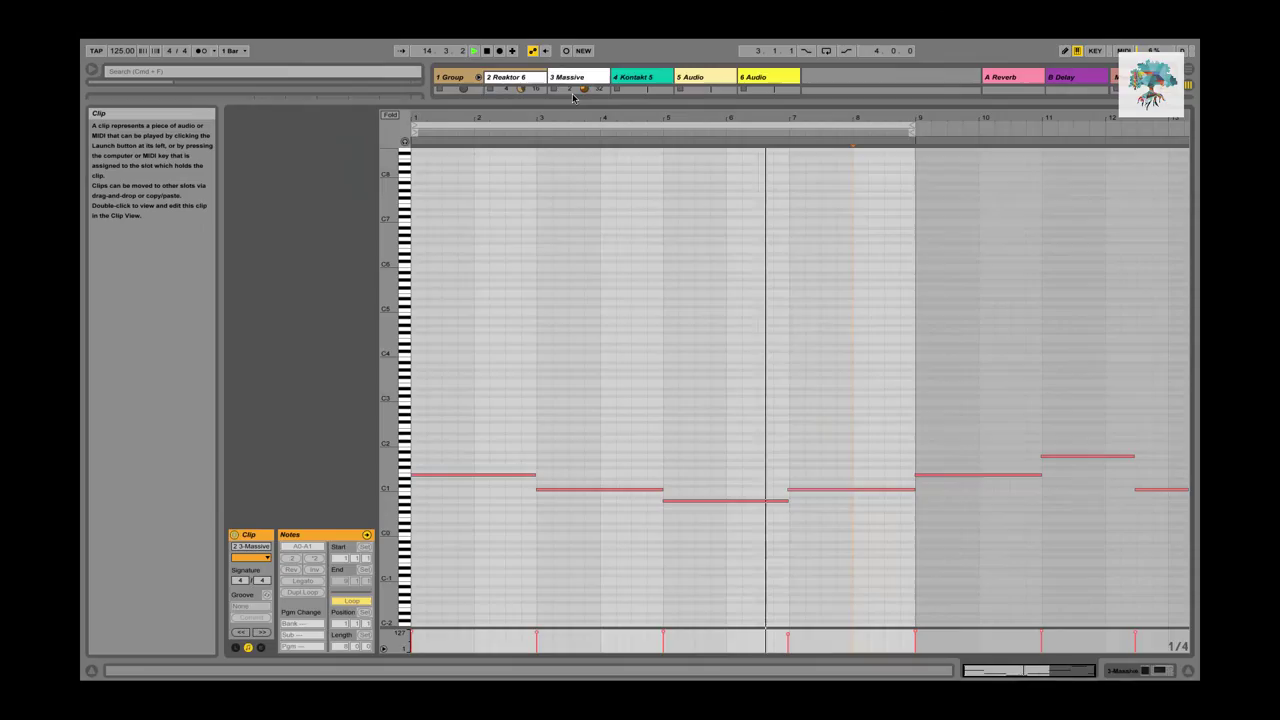
{"action": "key", "text": "space"}
{"action": "left_click_drag", "start_coordinate": [389, 479], "coordinate": [439, 503]}
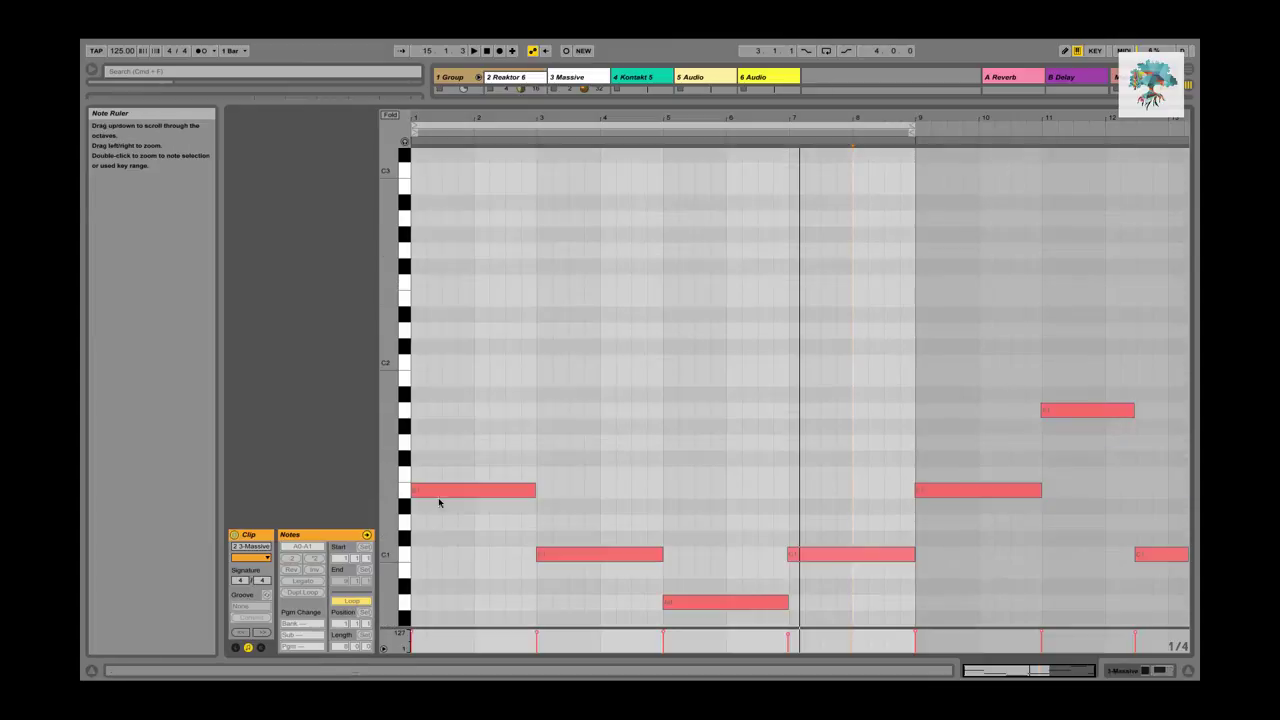
{"action": "scroll", "coordinate": [514, 526], "scroll_direction": "down", "scroll_amount": 3}
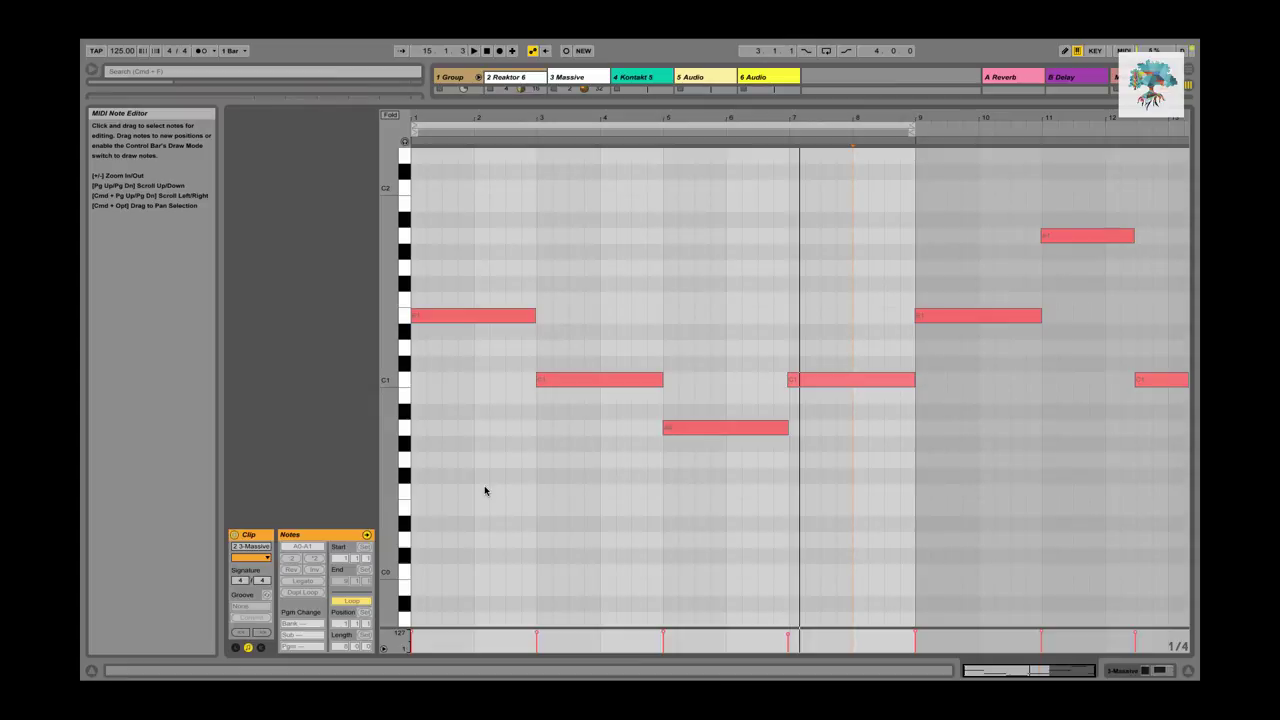
Record an eight-bar string chord clip into the first slot of the Kontakt 5 track.
{"action": "key", "text": "space"}
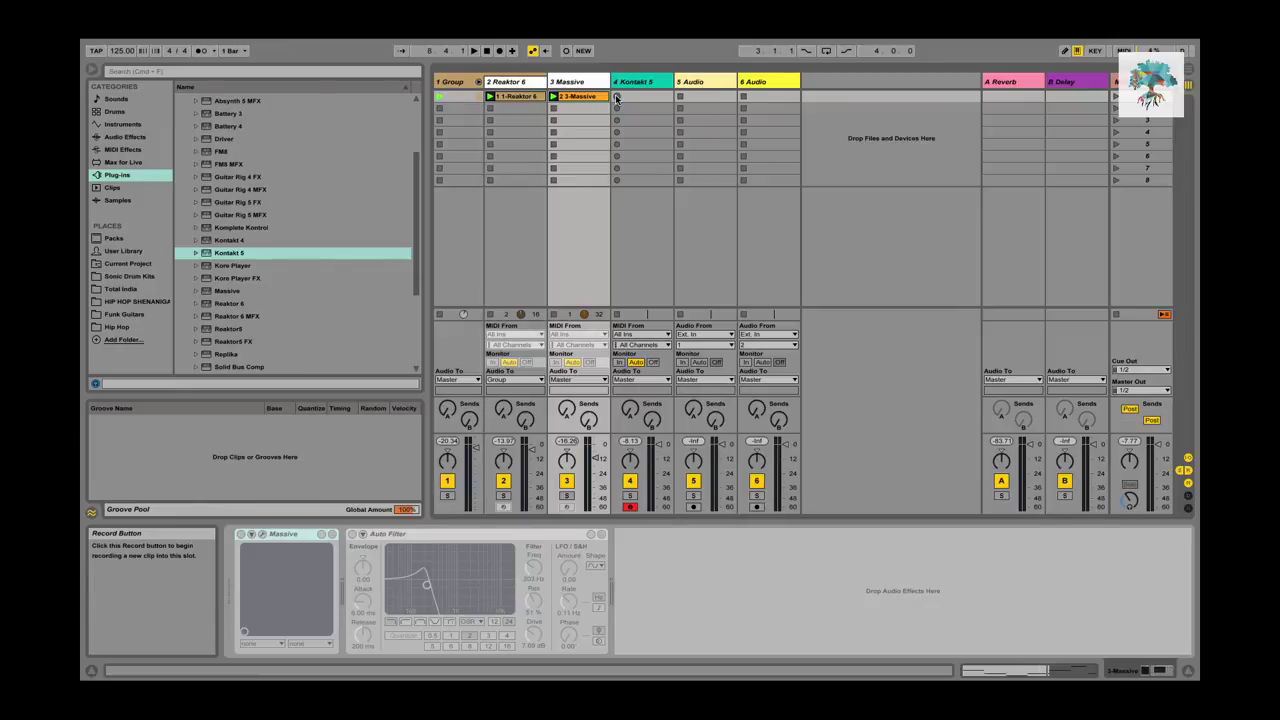
{"action": "left_click", "coordinate": [616, 97]}
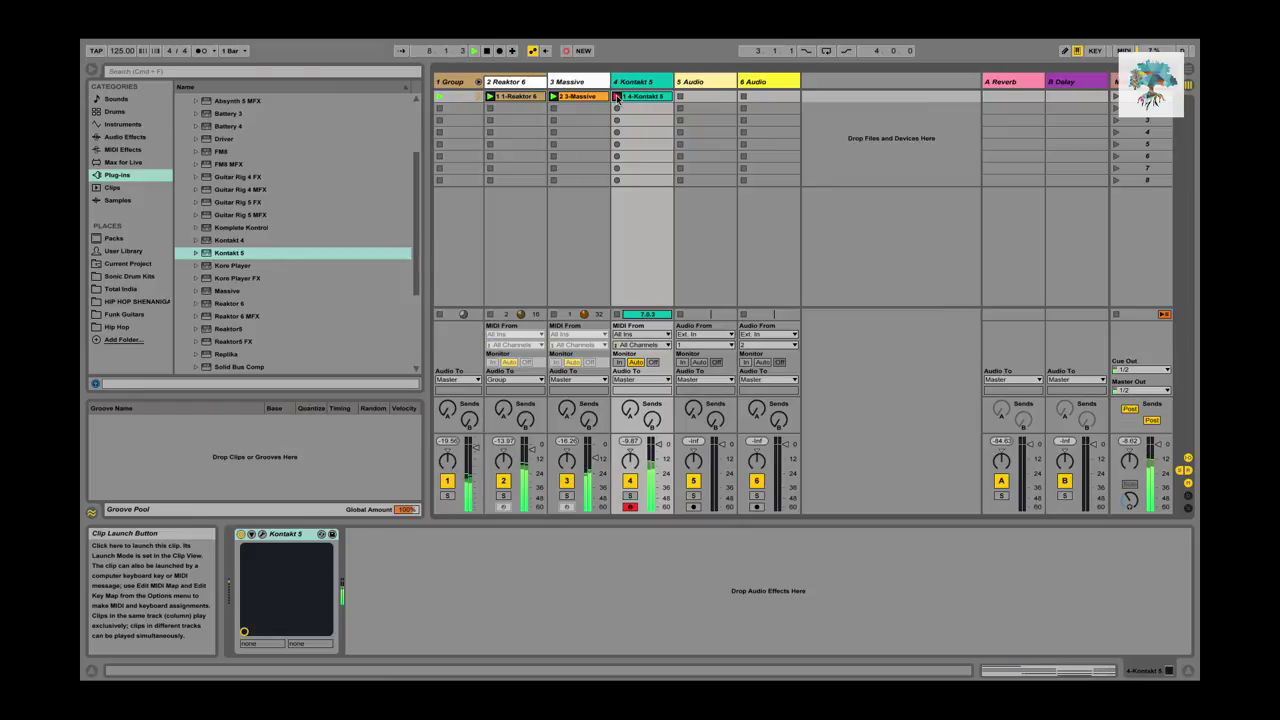
{"action": "key", "text": "space"}
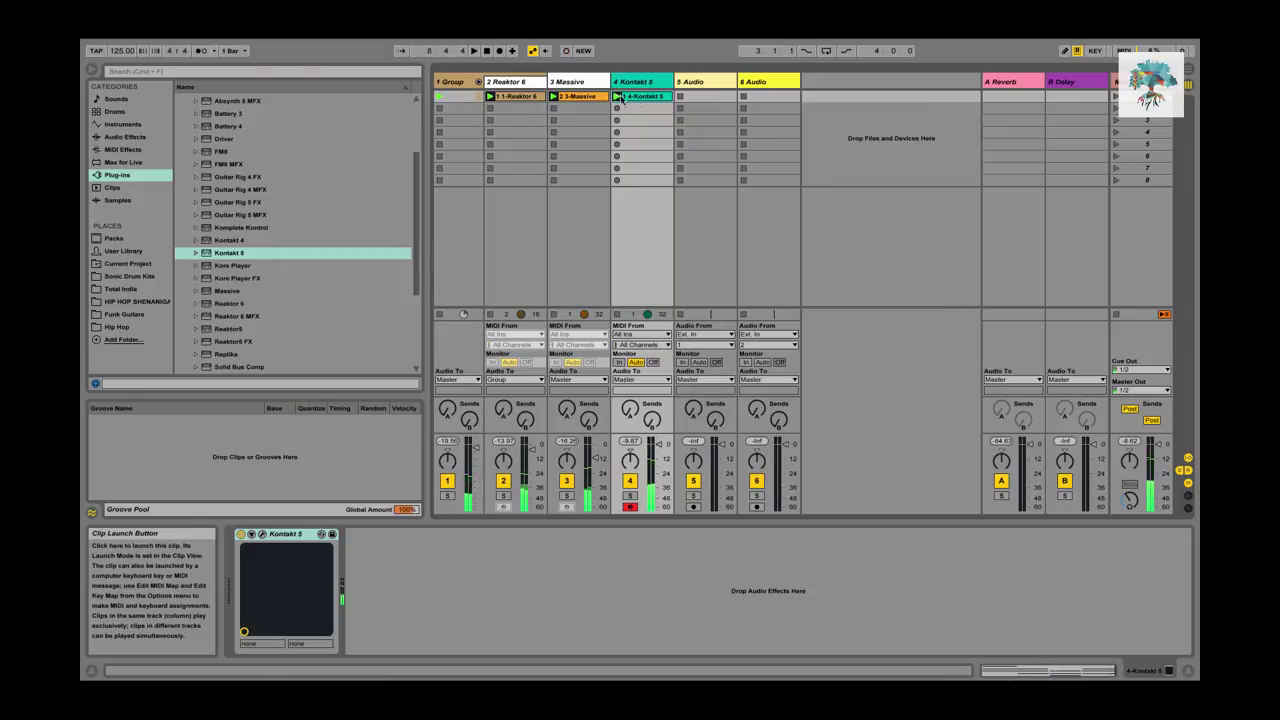
Quantize all the notes in the recorded Kontakt 5 clip.
{"action": "double_click", "coordinate": [640, 97]}
{"action": "key", "text": "ctrl+a"}
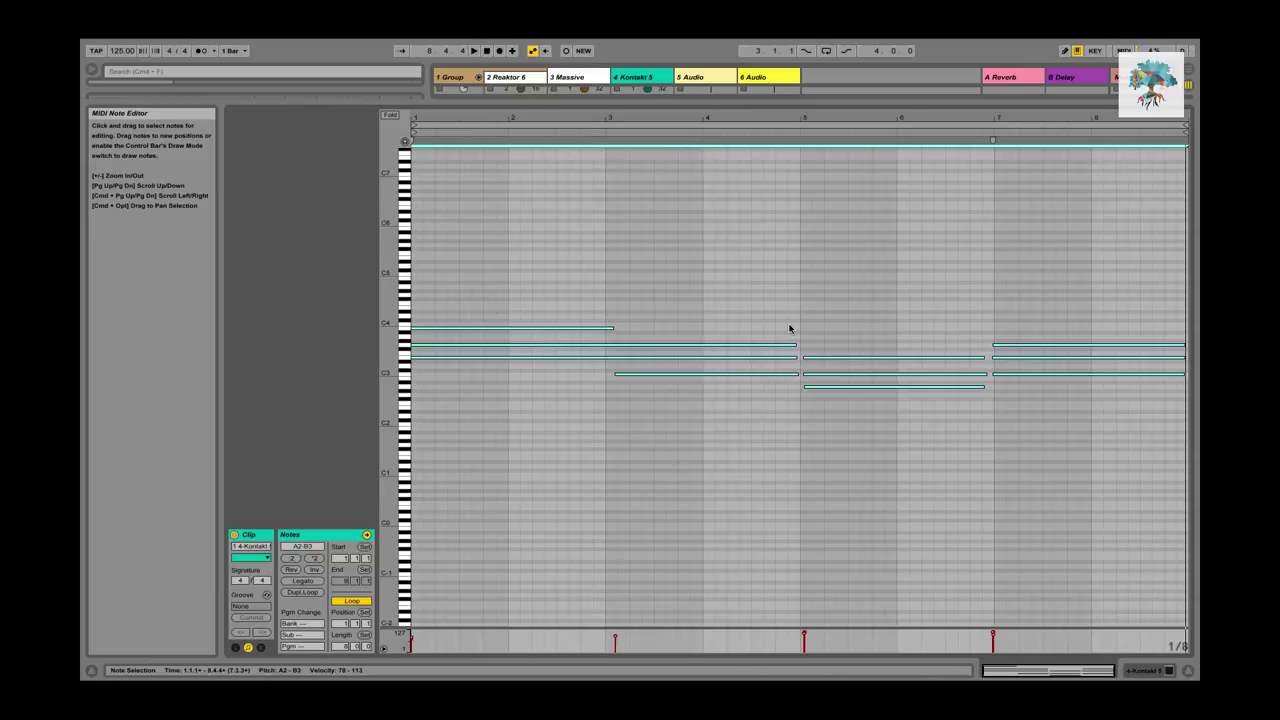
{"action": "left_click", "coordinate": [301, 583]}
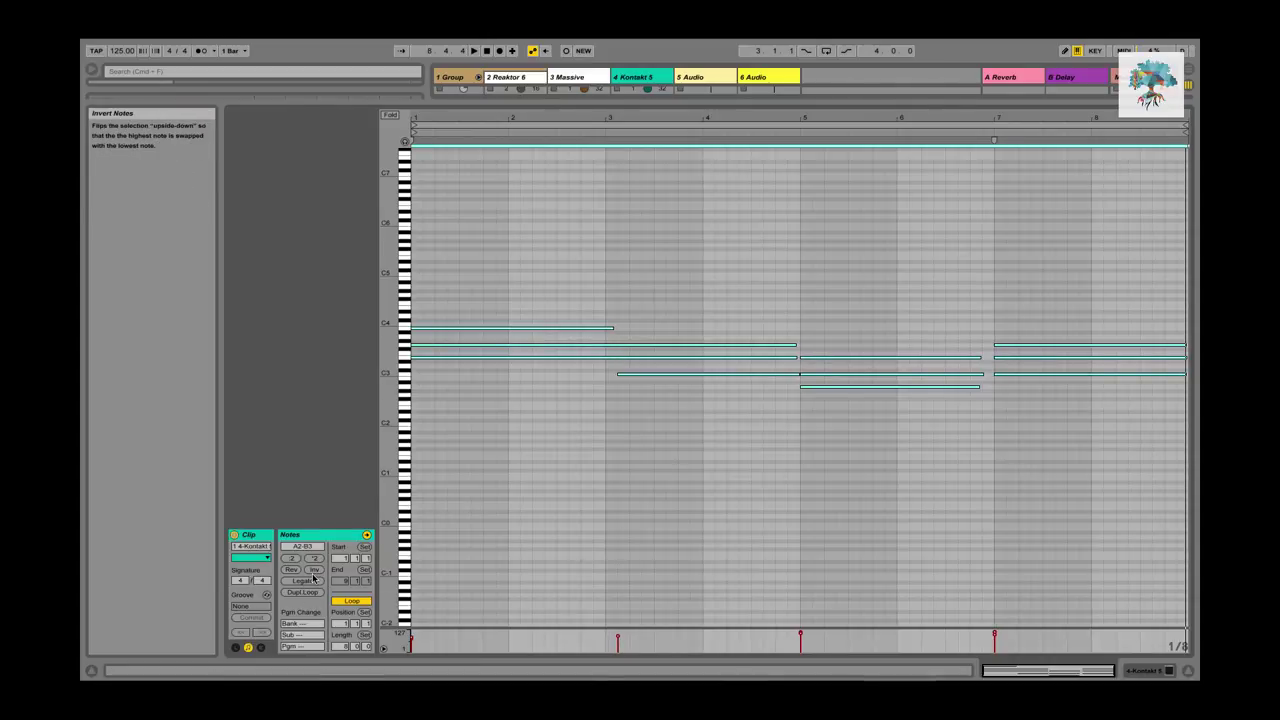
{"action": "left_click", "coordinate": [679, 384]}
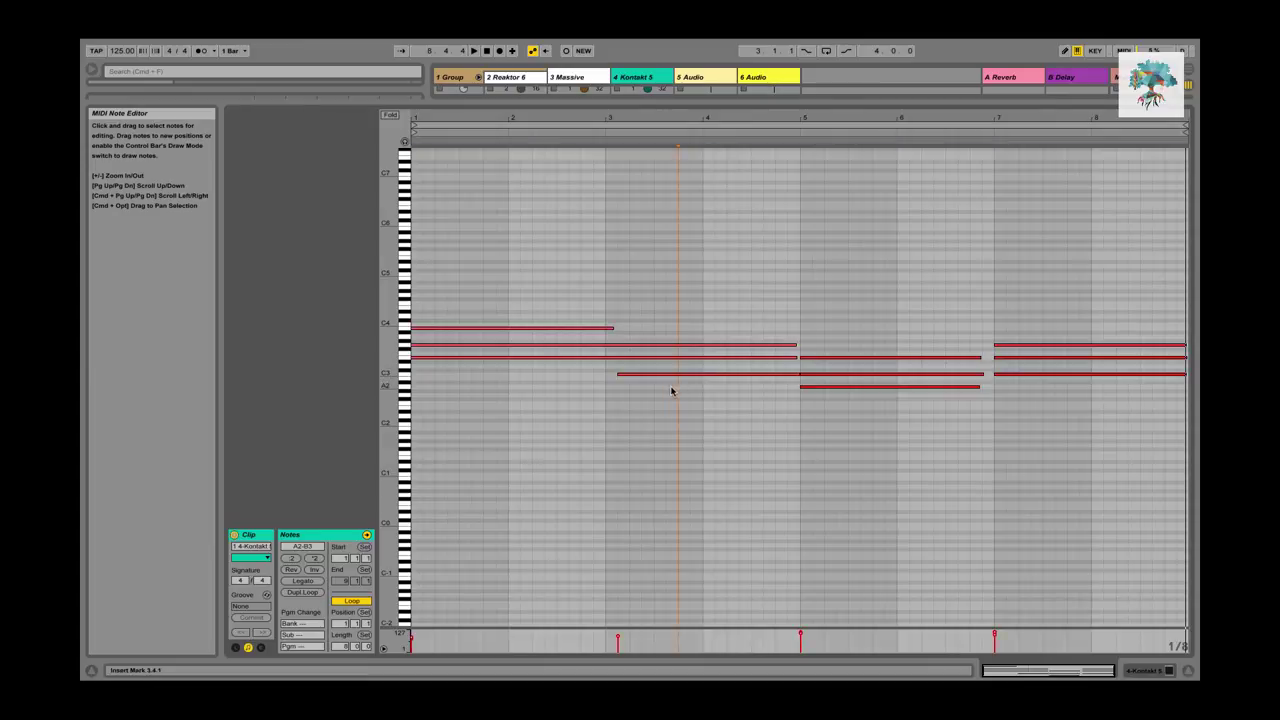
Align the opening notes to the grid: the two long notes end at bar 5, C3 starts and B3 ends at bar 3.
{"action": "left_click", "coordinate": [796, 345]}
{"action": "left_click", "coordinate": [797, 357]}
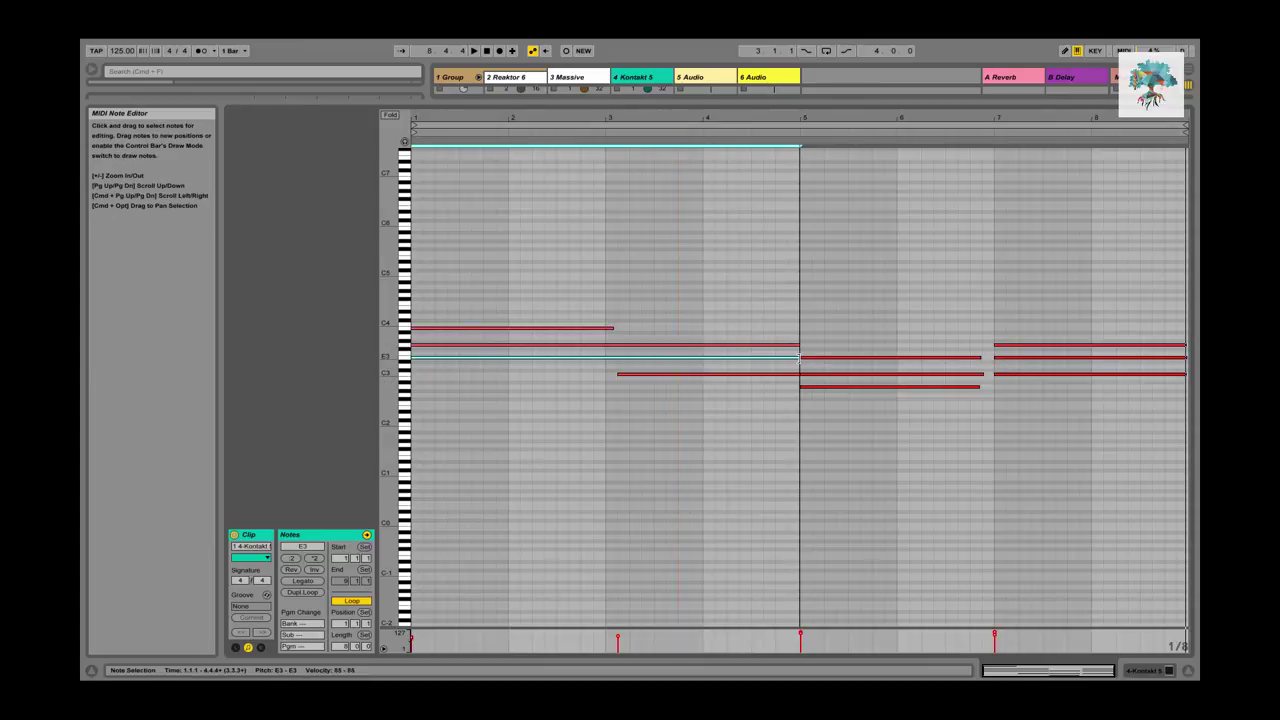
{"action": "left_click_drag", "start_coordinate": [620, 374], "coordinate": [606, 374]}
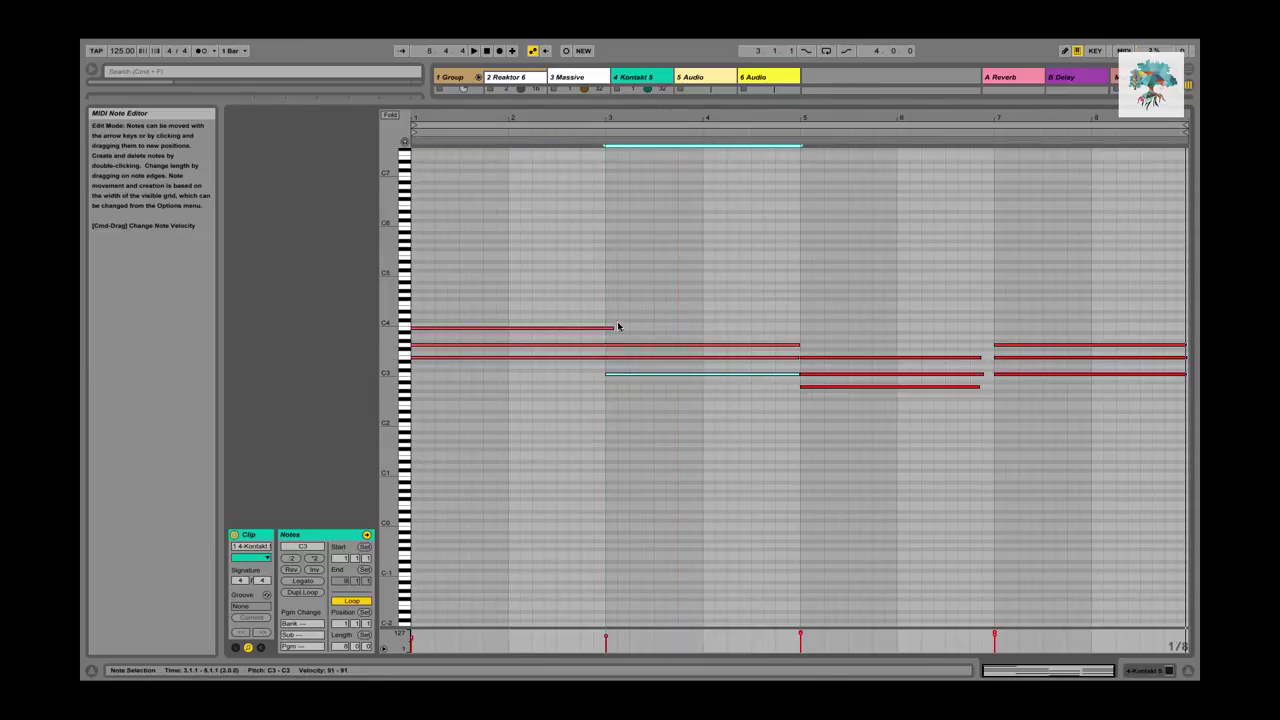
{"action": "left_click_drag", "start_coordinate": [611, 328], "coordinate": [605, 328]}
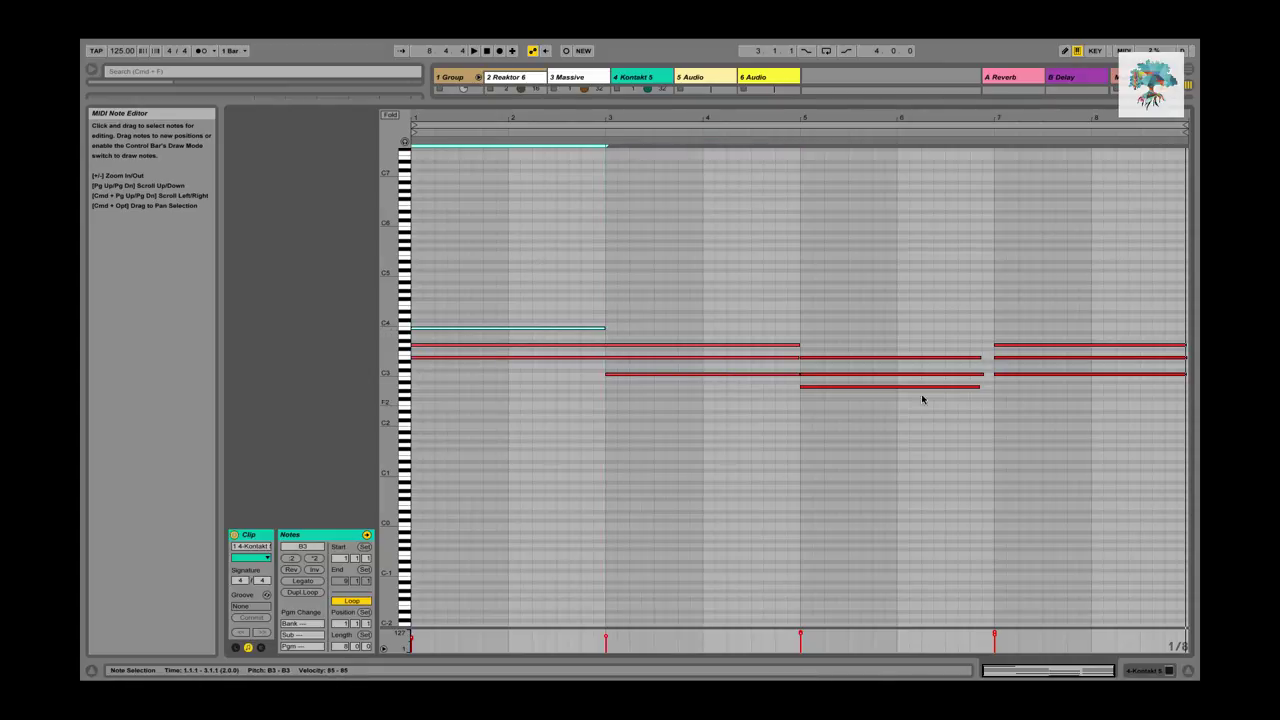
Apply Legato to the three chord notes starting at bar 5 to lengthen them up to bar 7.
{"action": "left_click_drag", "start_coordinate": [931, 434], "coordinate": [897, 292]}
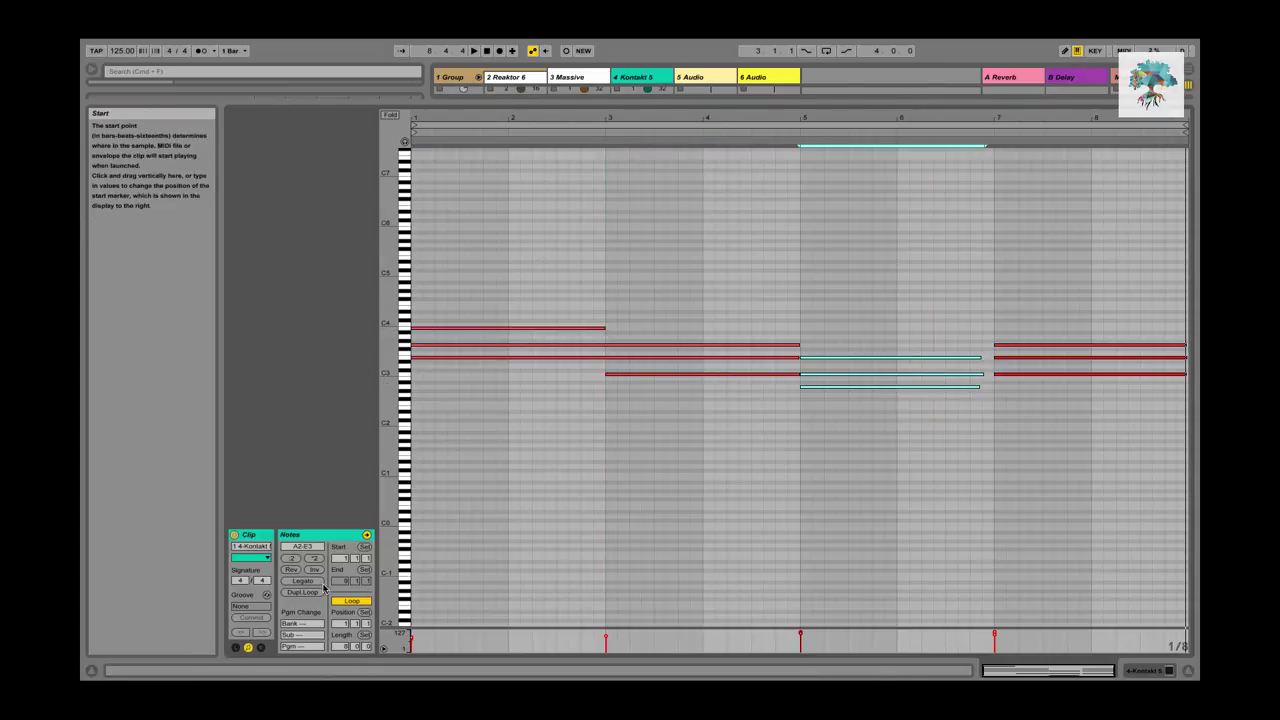
{"action": "left_click", "coordinate": [302, 580]}
Play the loops, lower the Kontakt 5 track's volume to balance the strings, and save the Live set.
{"action": "key", "text": "space"}
{"action": "key", "text": "shift+Tab"}
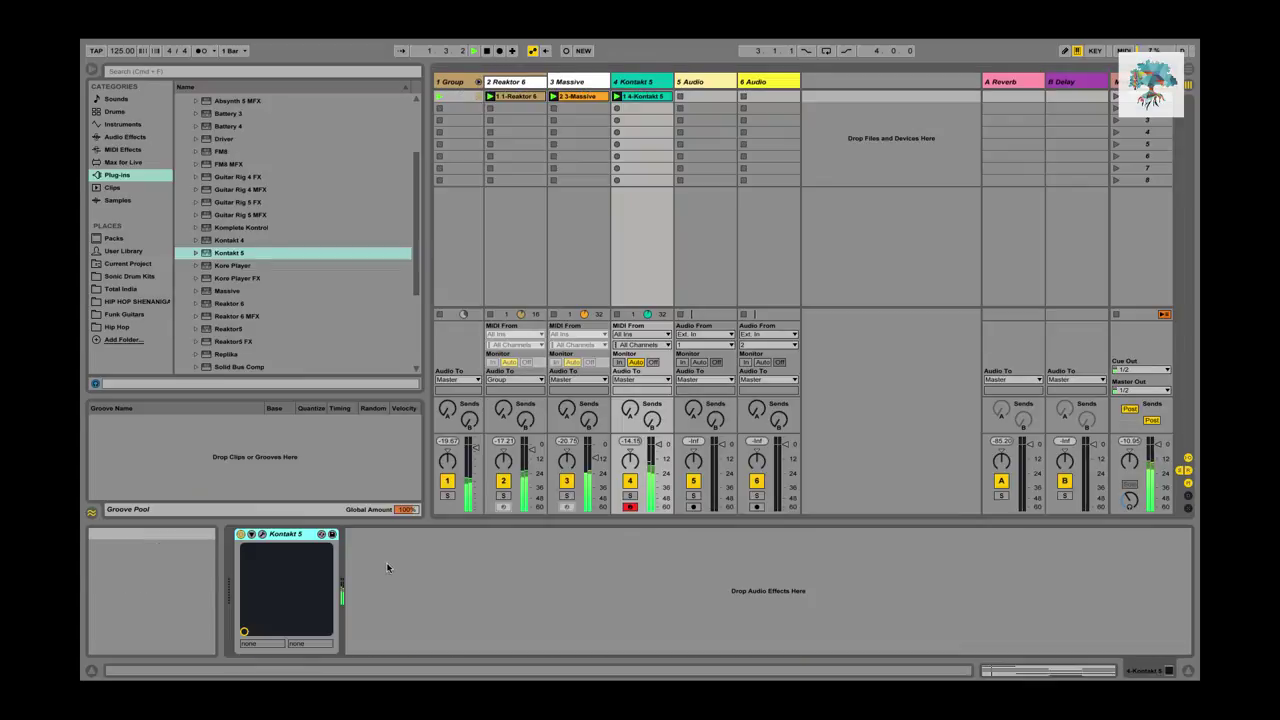
{"action": "left_click_drag", "start_coordinate": [660, 467], "coordinate": [660, 456]}
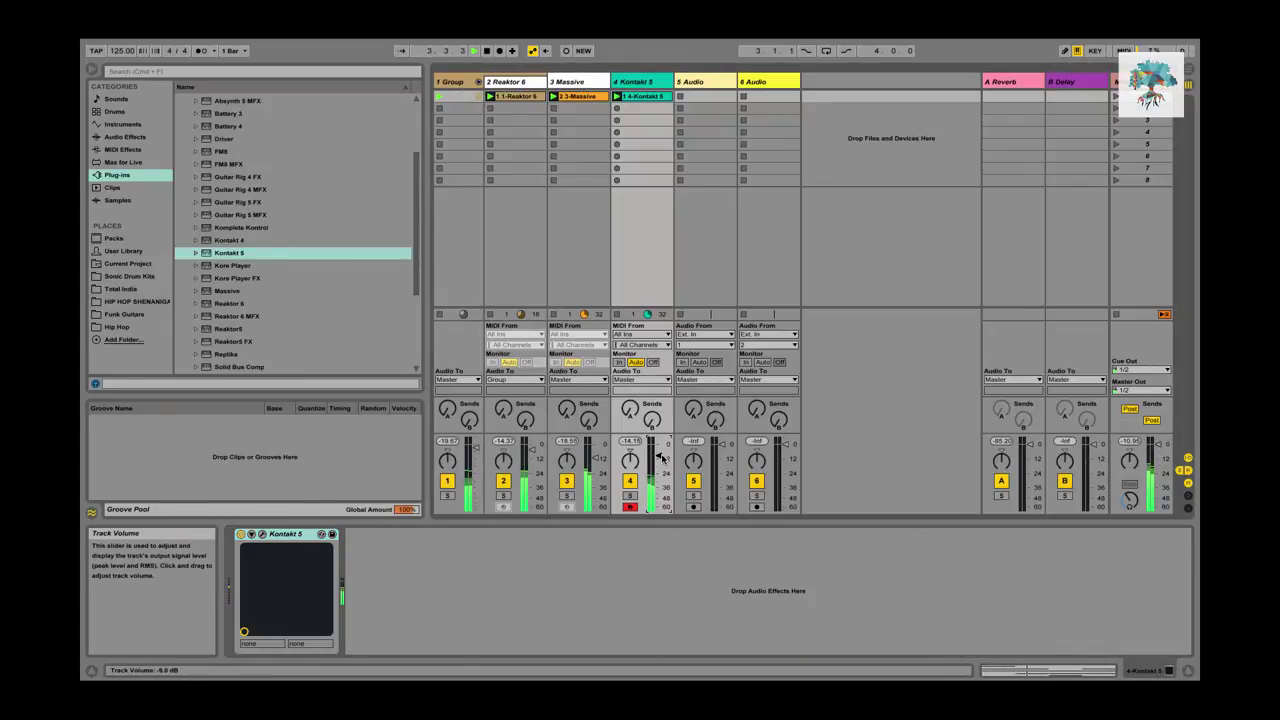
{"action": "key", "text": "super+s"}
{"action": "left_click", "coordinate": [686, 279]}
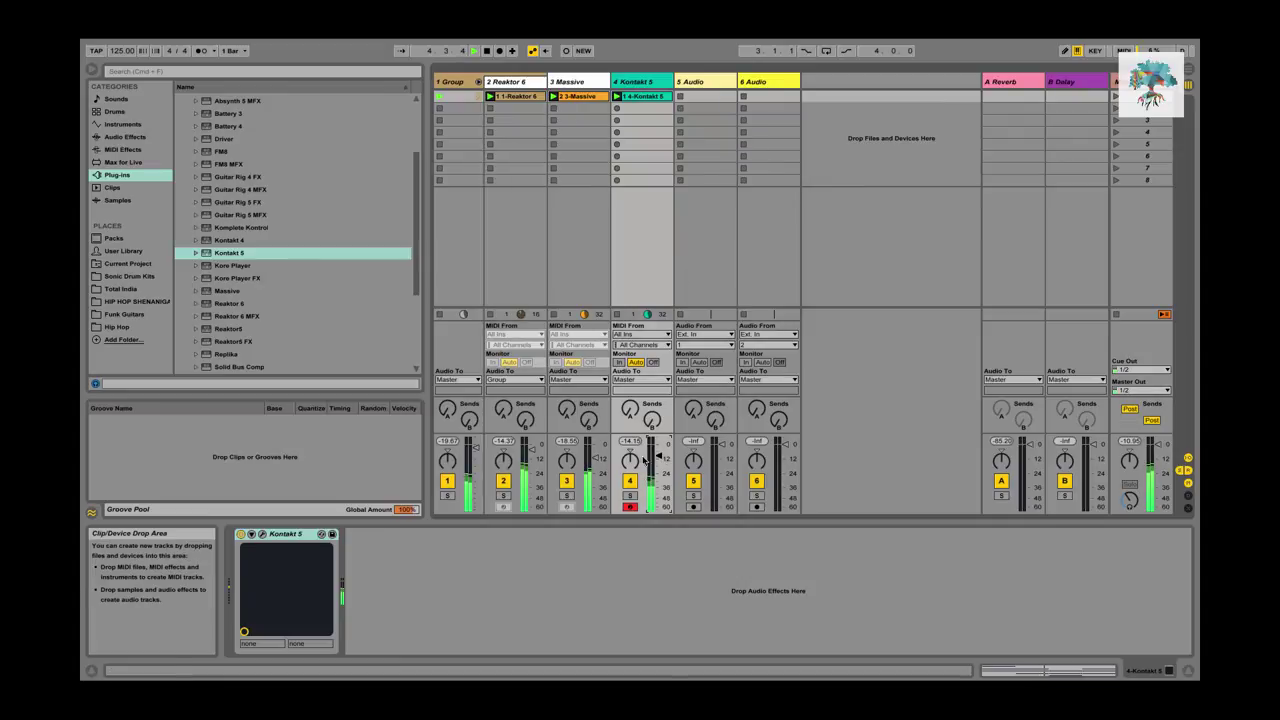
{"action": "left_click_drag", "start_coordinate": [660, 456], "coordinate": [660, 456]}
Enlarge the clip's velocity editor, then lower the velocities of the bar 5 chord to 90–94 and reduce those of the bar 7 chord.
{"action": "key", "text": "shift+Tab"}
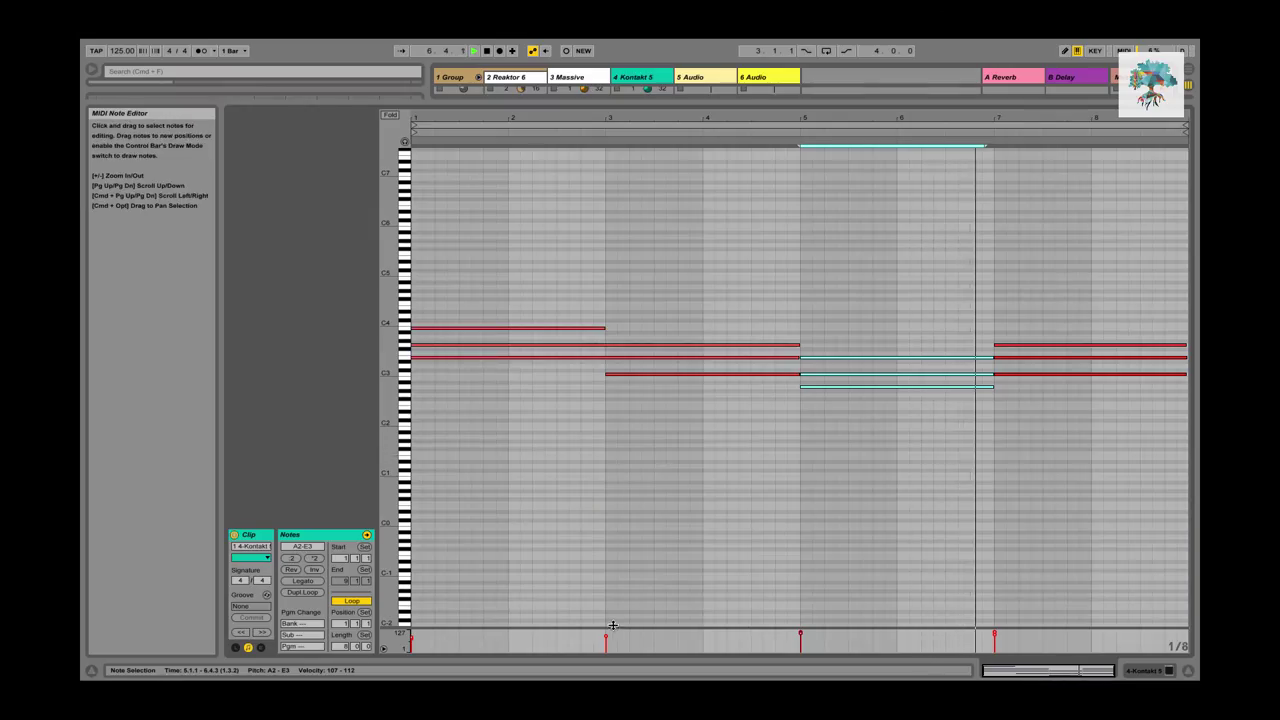
{"action": "left_click_drag", "start_coordinate": [613, 627], "coordinate": [756, 316]}
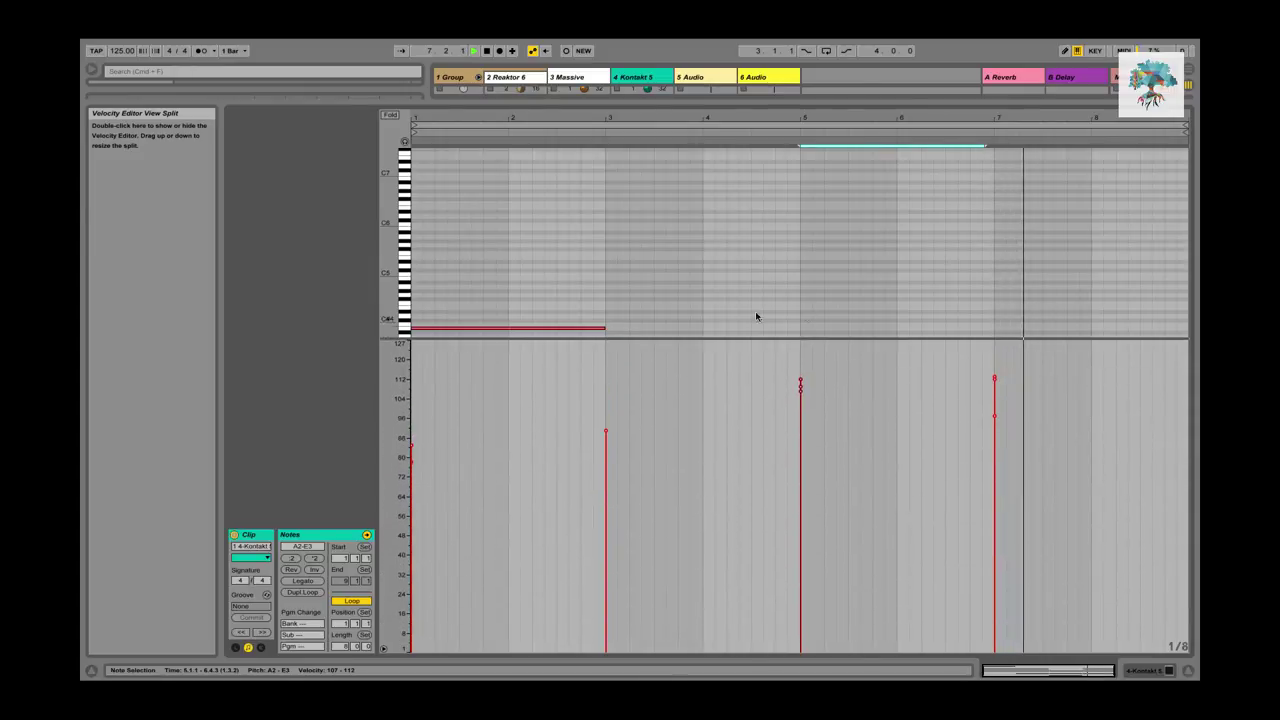
{"action": "left_click", "coordinate": [870, 262]}
{"action": "scroll", "coordinate": [905, 251], "scroll_direction": "down", "scroll_amount": 5}
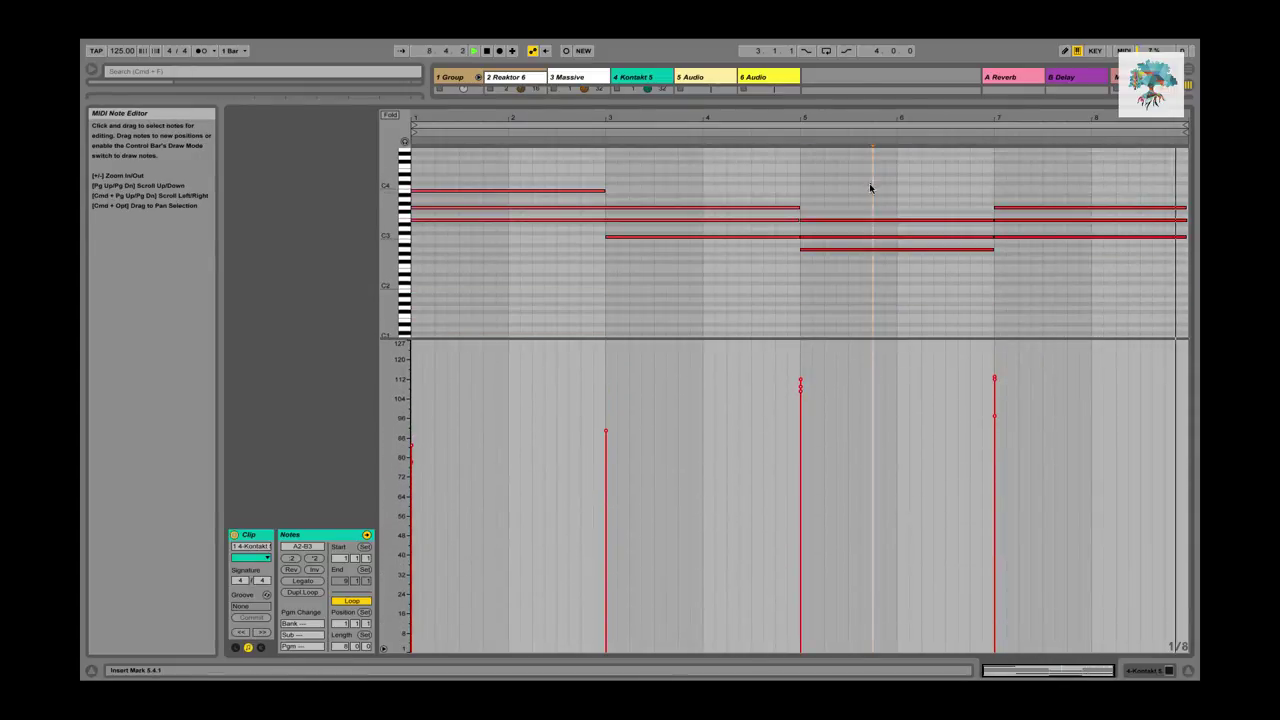
{"action": "left_click_drag", "start_coordinate": [871, 189], "coordinate": [845, 268]}
{"action": "left_click_drag", "start_coordinate": [801, 379], "coordinate": [801, 421]}
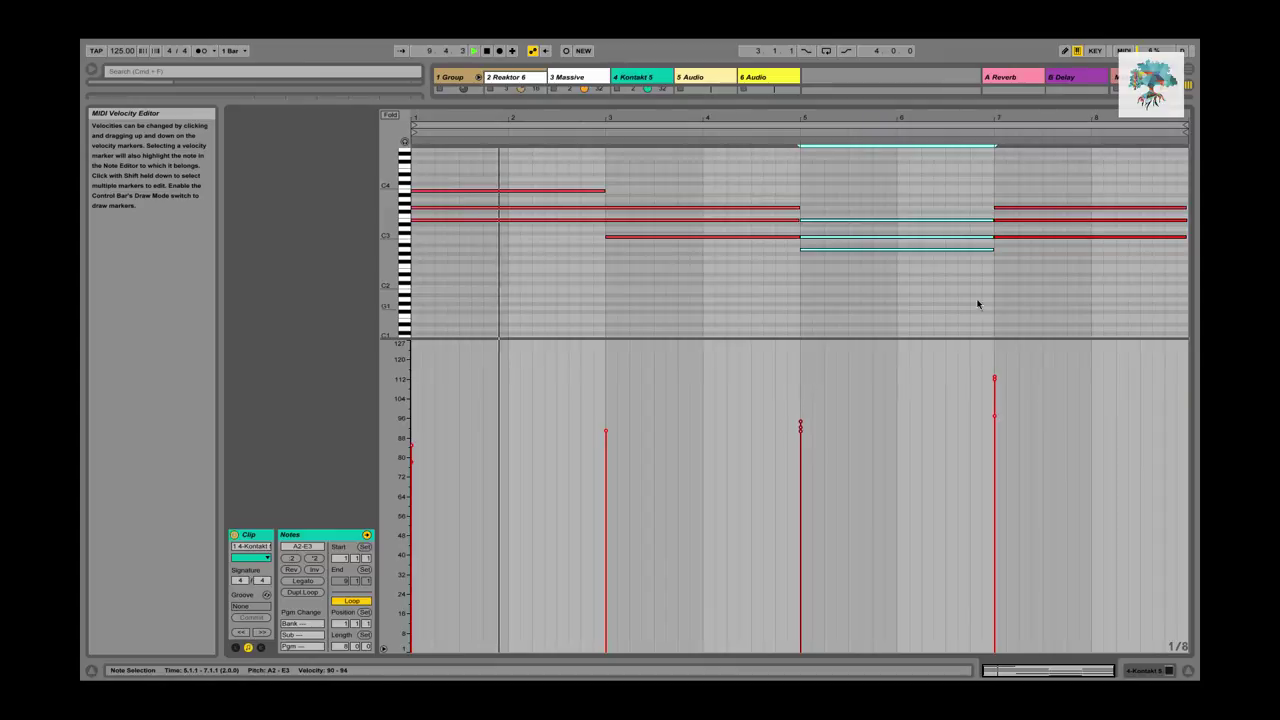
{"action": "left_click_drag", "start_coordinate": [1077, 294], "coordinate": [1059, 146]}
{"action": "mouse_move", "coordinate": [995, 372]}
{"action": "left_mouse_down"}
{"action": "mouse_move", "coordinate": [994, 429]}
{"action": "mouse_move", "coordinate": [994, 408]}
{"action": "left_mouse_up"}
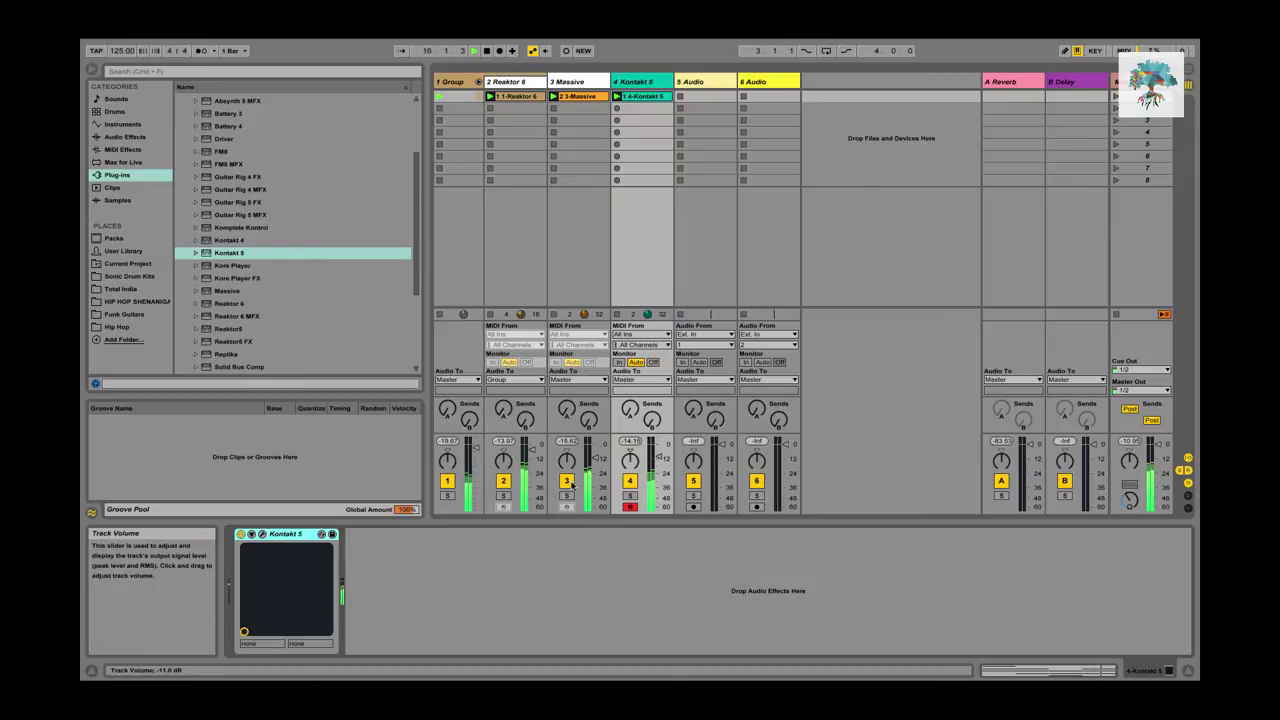
Raise the Group track's volume and show the beginning of its effect chain.
{"action": "left_click_drag", "start_coordinate": [476, 447], "coordinate": [477, 437]}
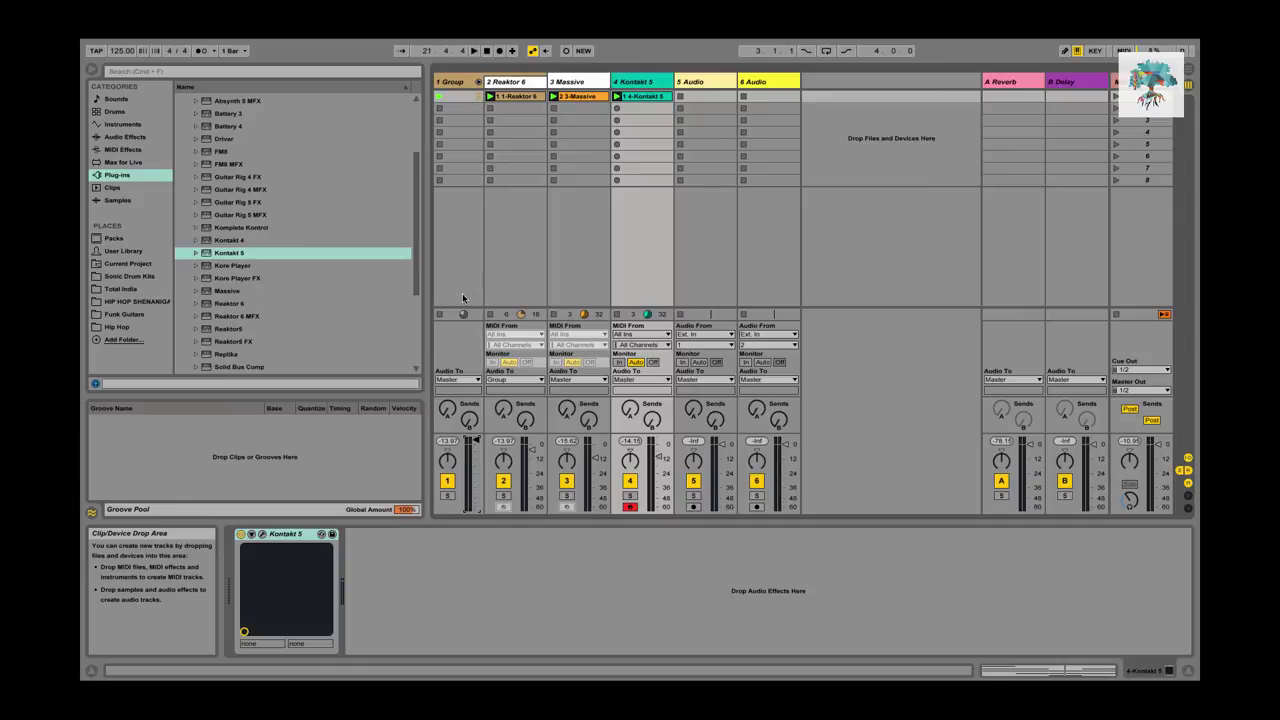
{"action": "left_click", "coordinate": [443, 226]}
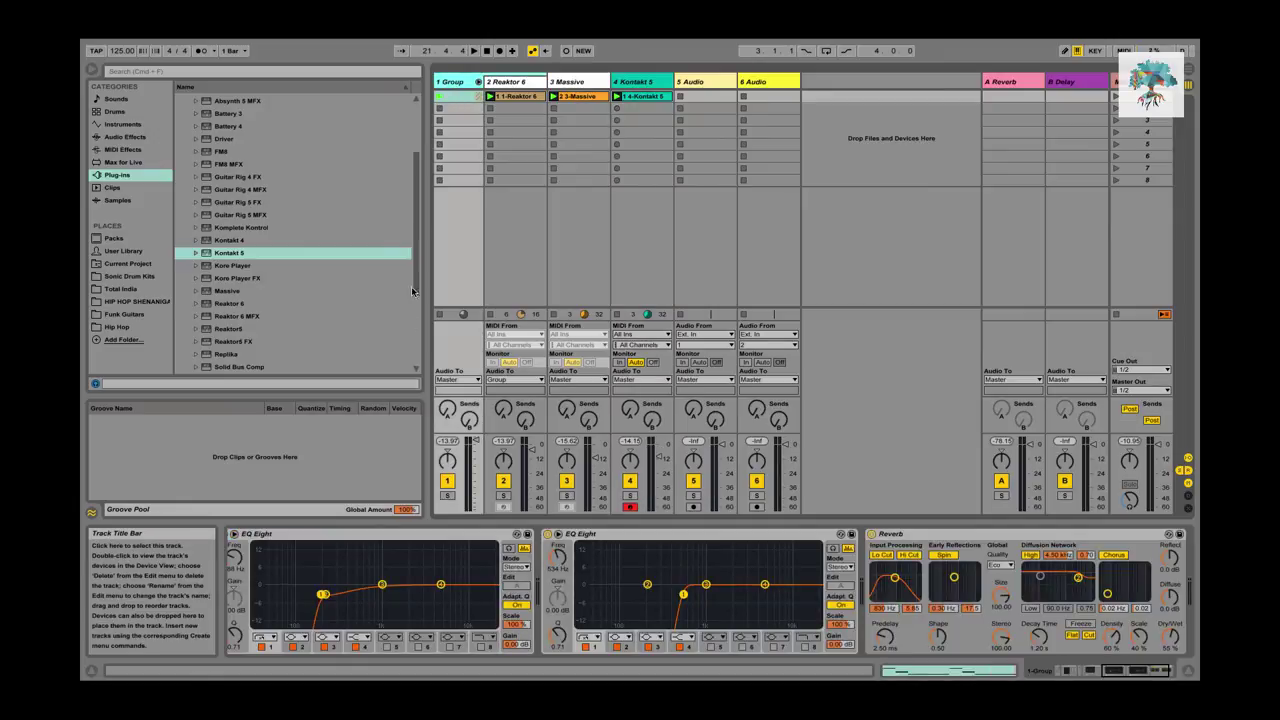
{"action": "scroll", "coordinate": [508, 560], "scroll_direction": "left", "scroll_amount": 10}
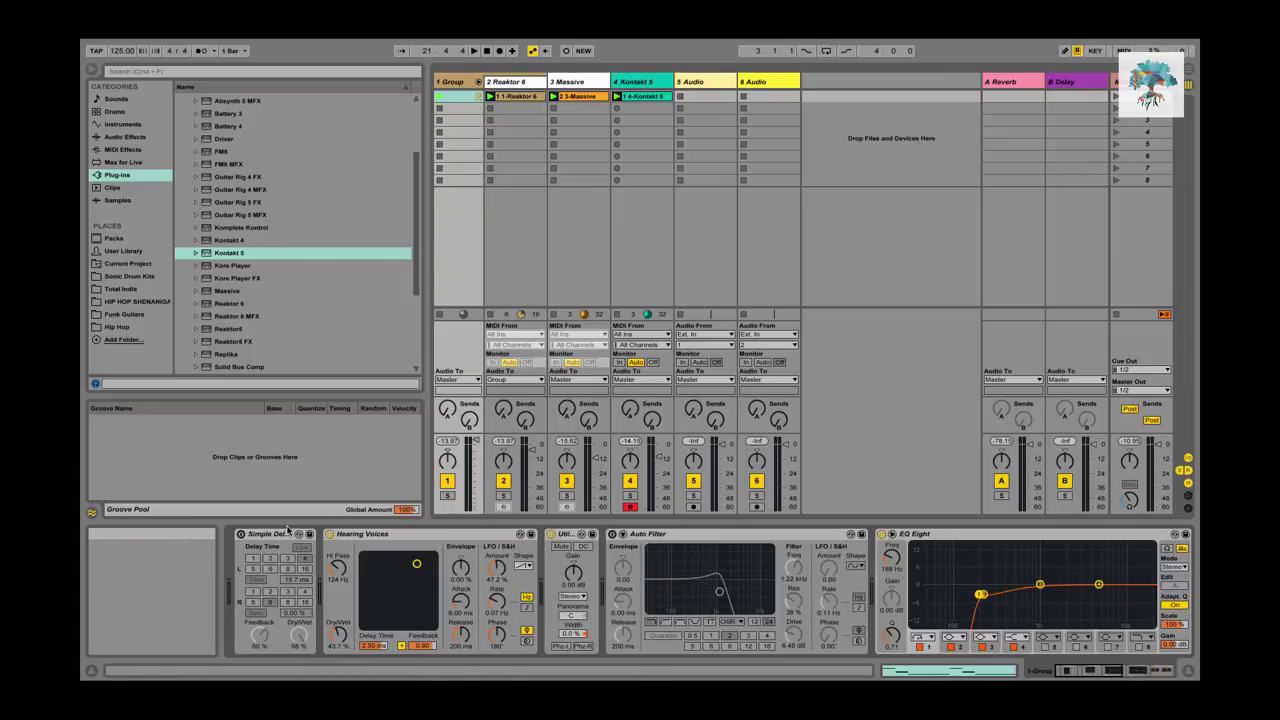
Examine the device chains of the Reaktor 6, Massive and Kontakt 5 tracks in turn.
{"action": "left_click", "coordinate": [522, 84]}
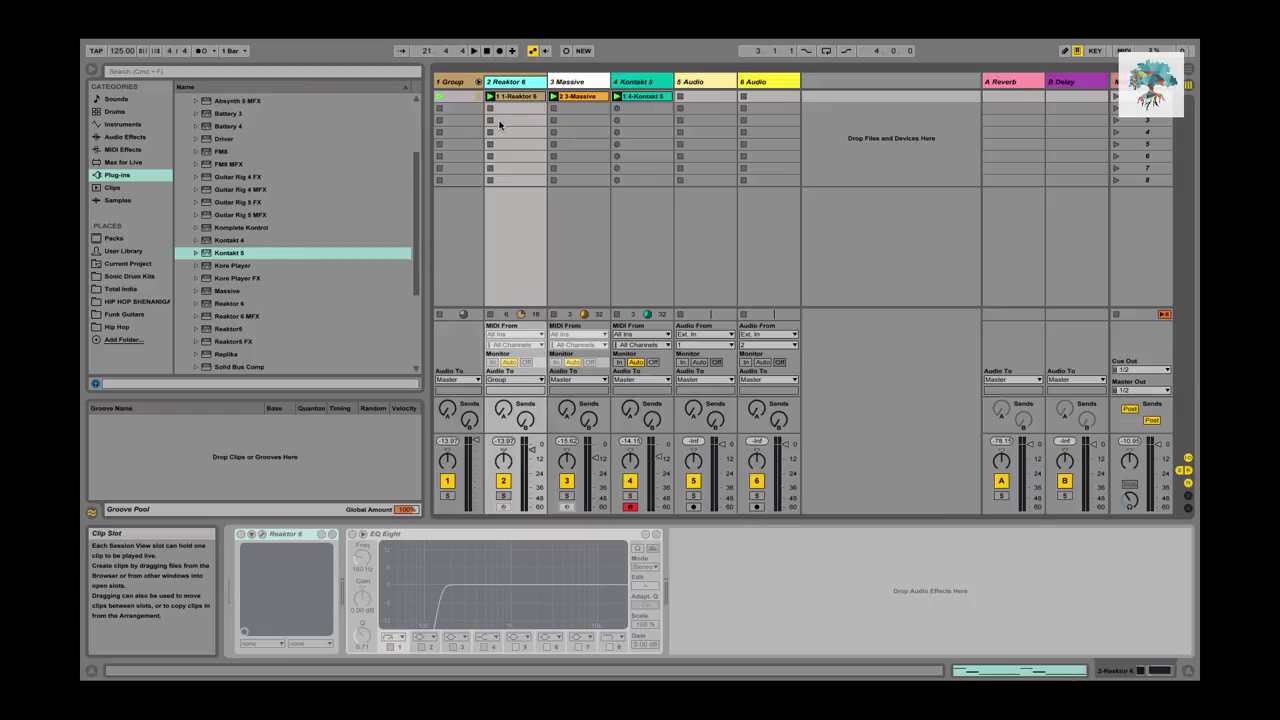
{"action": "left_click", "coordinate": [568, 81]}
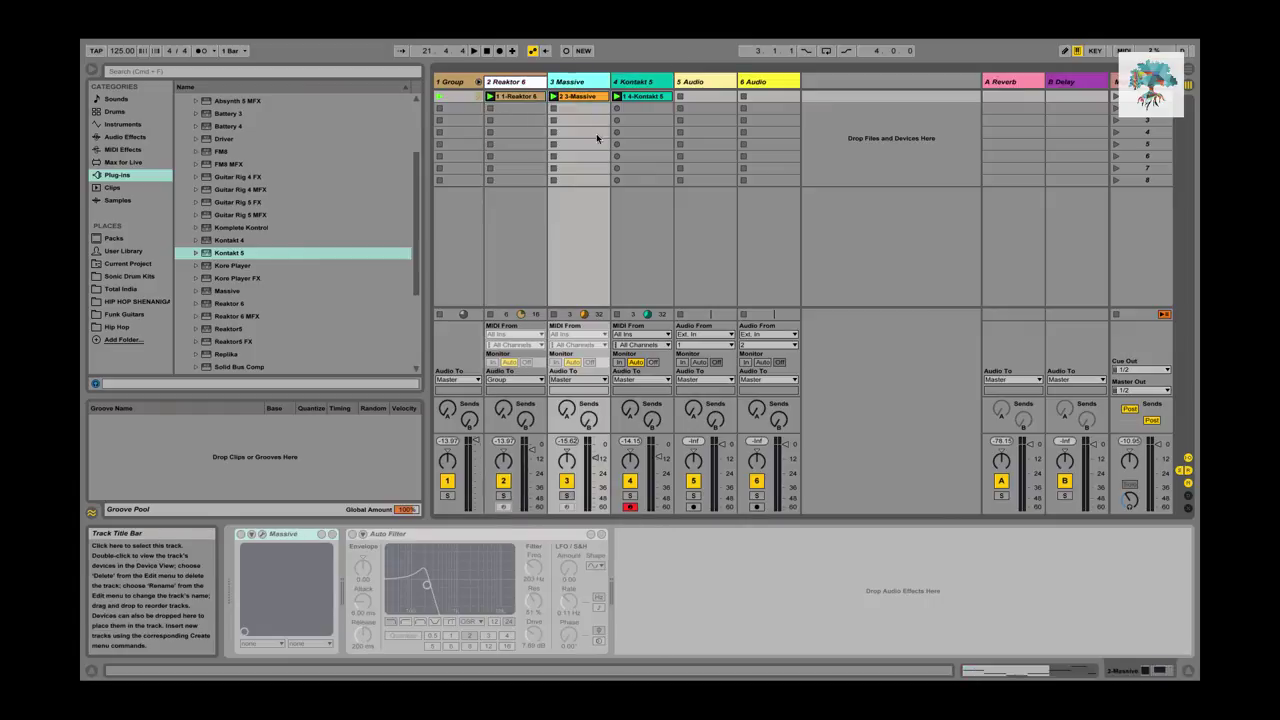
{"action": "left_click", "coordinate": [634, 82]}
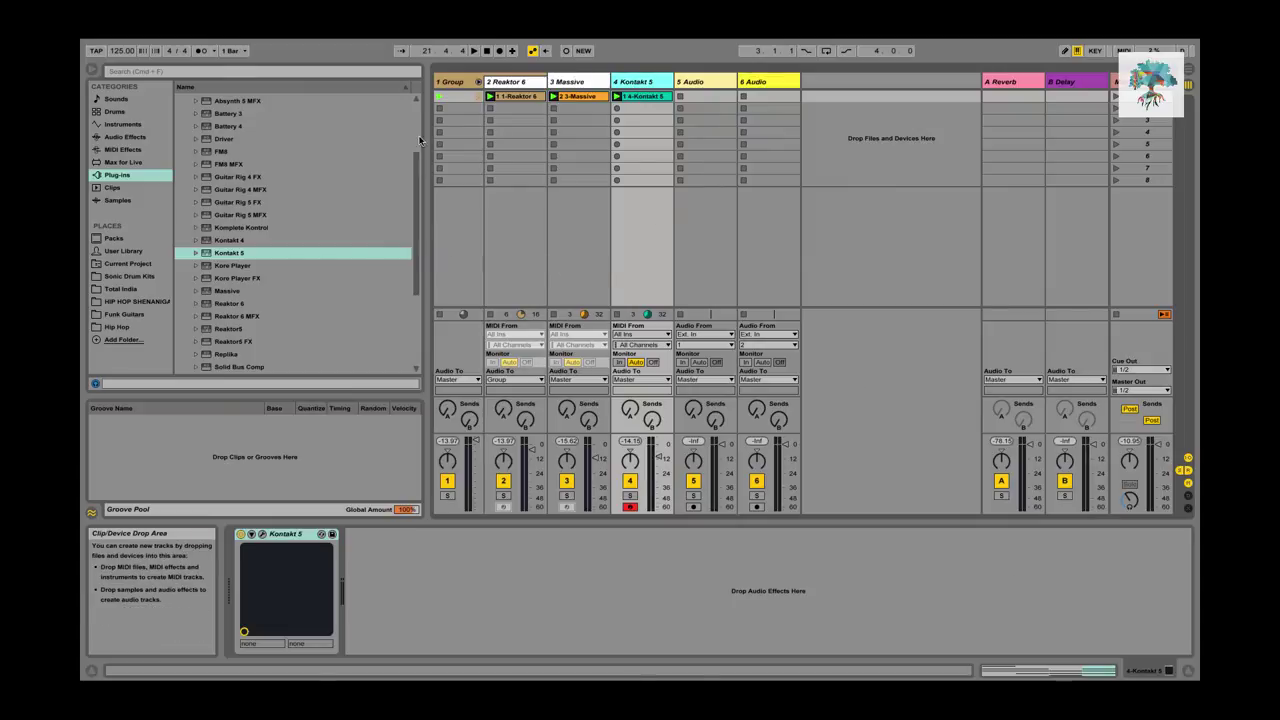
Solo the Group and Kontakt 5 tracks together and start playback.
{"action": "left_click", "coordinate": [447, 495]}
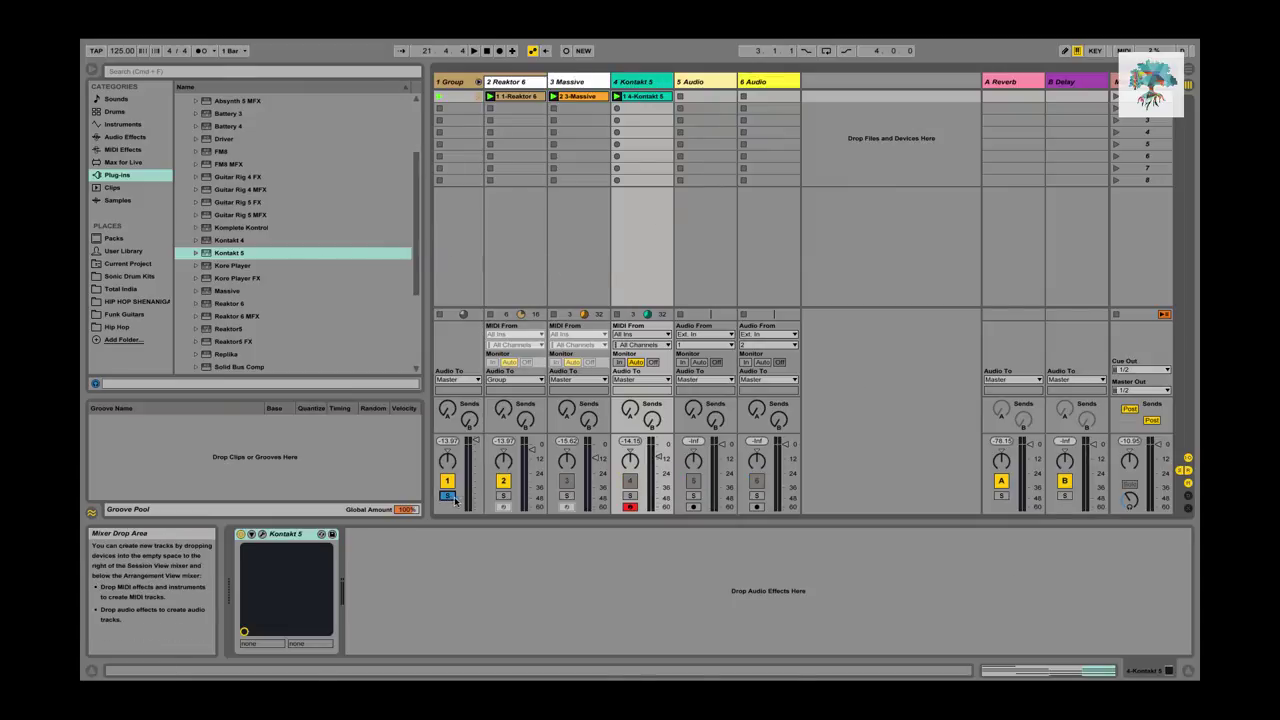
{"action": "left_click", "coordinate": [630, 495], "text": "ctrl"}
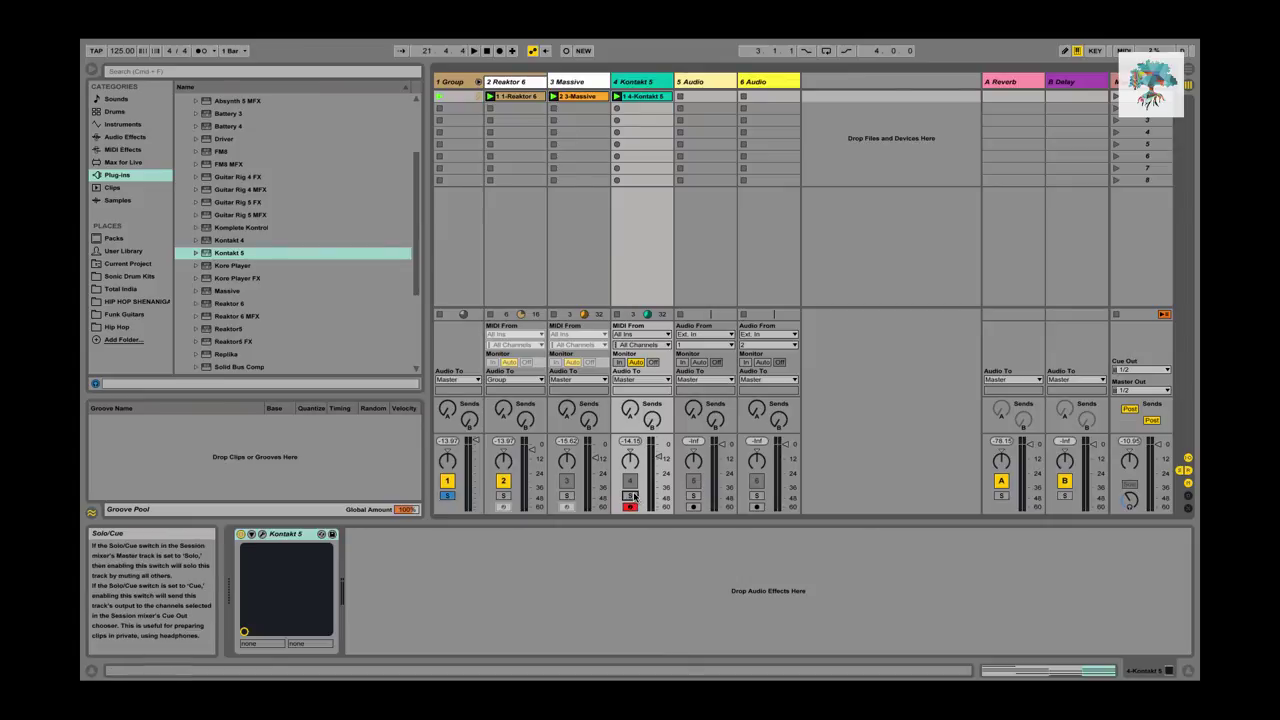
{"action": "key", "text": "space"}
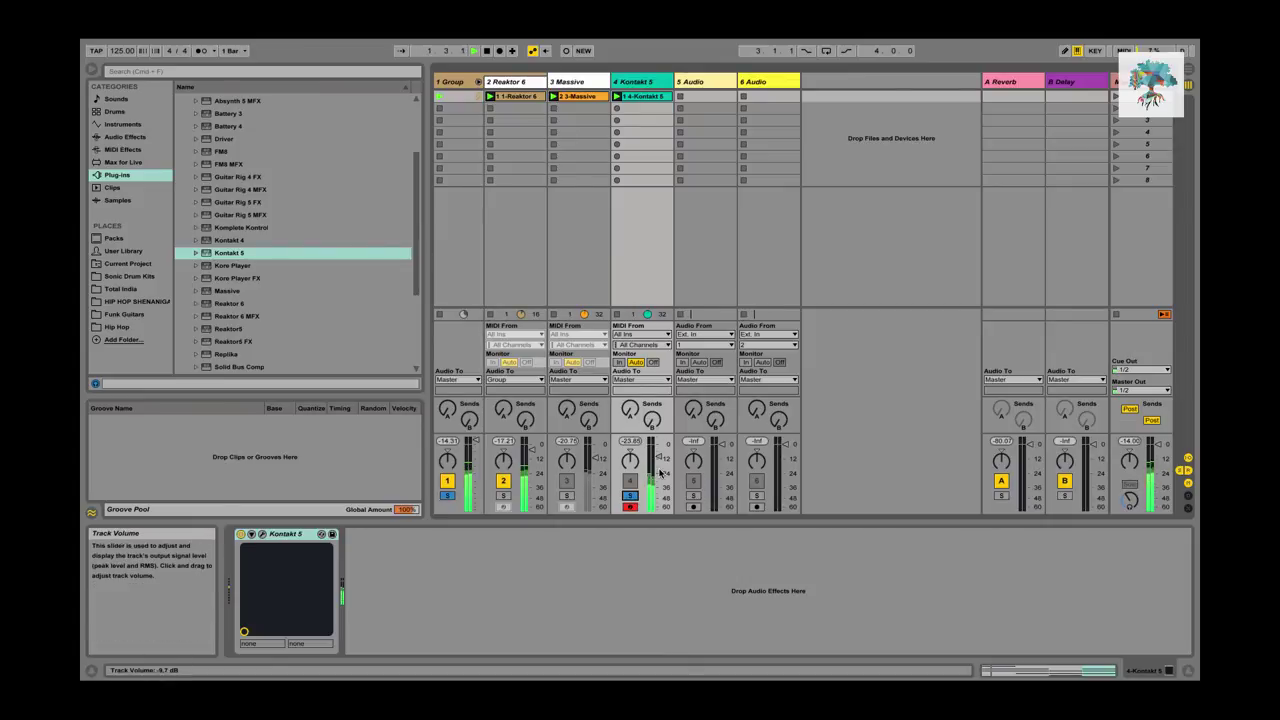
Fine-tune the Kontakt 5 track's volume and add the Massive track to the soloed tracks.
{"action": "left_click_drag", "start_coordinate": [659, 457], "coordinate": [659, 455]}
{"action": "left_click_drag", "start_coordinate": [659, 456], "coordinate": [660, 458]}
{"action": "left_click", "coordinate": [567, 496]}
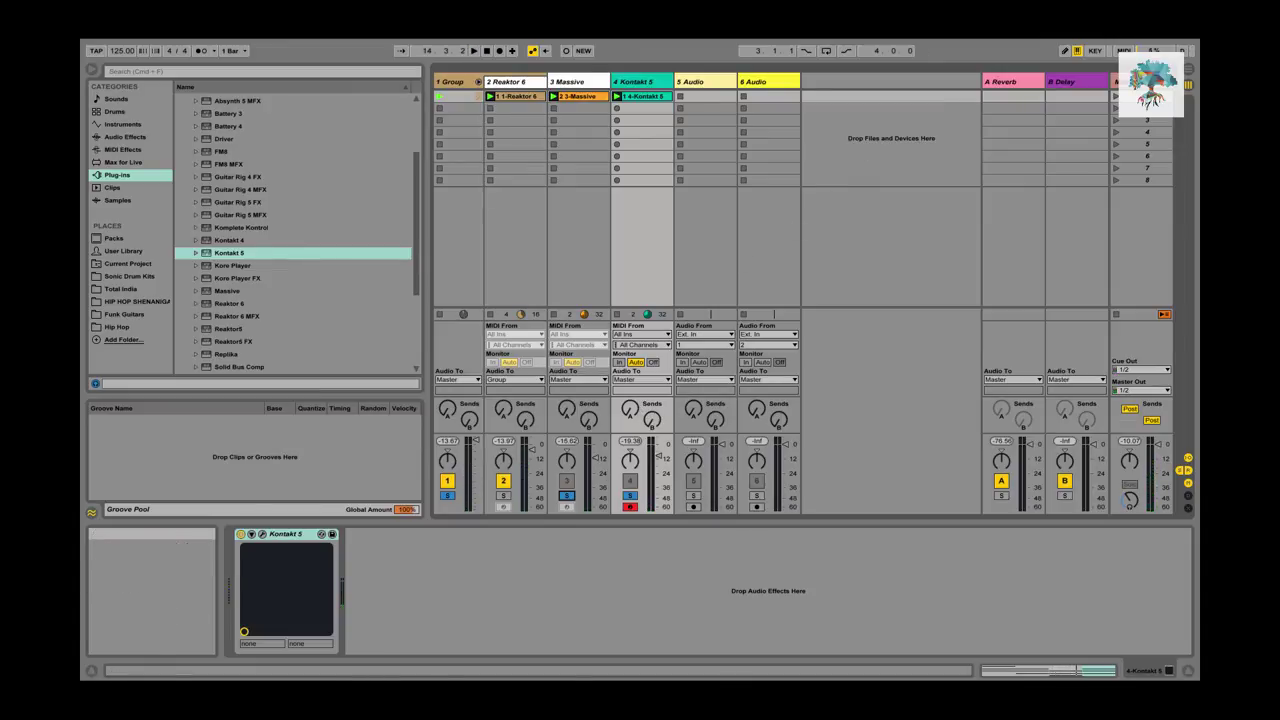
{"action": "left_click", "coordinate": [922, 20]}
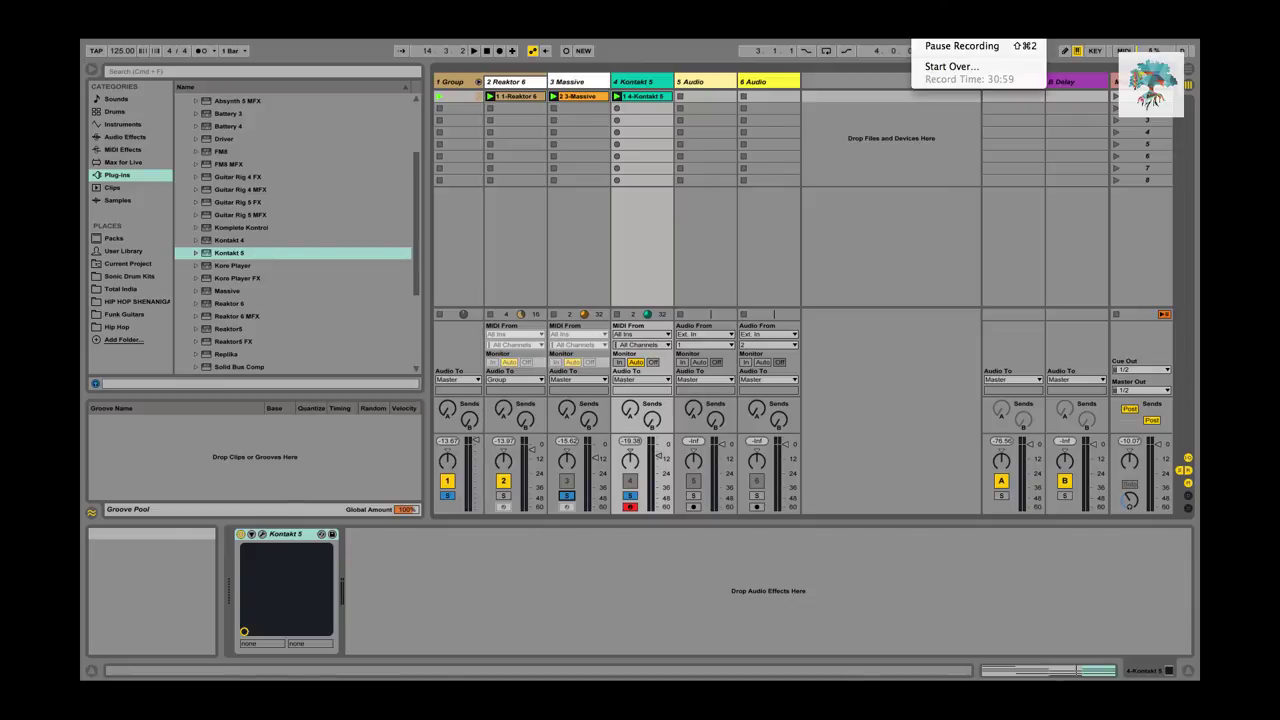
{"action": "left_click", "coordinate": [890, 360]}
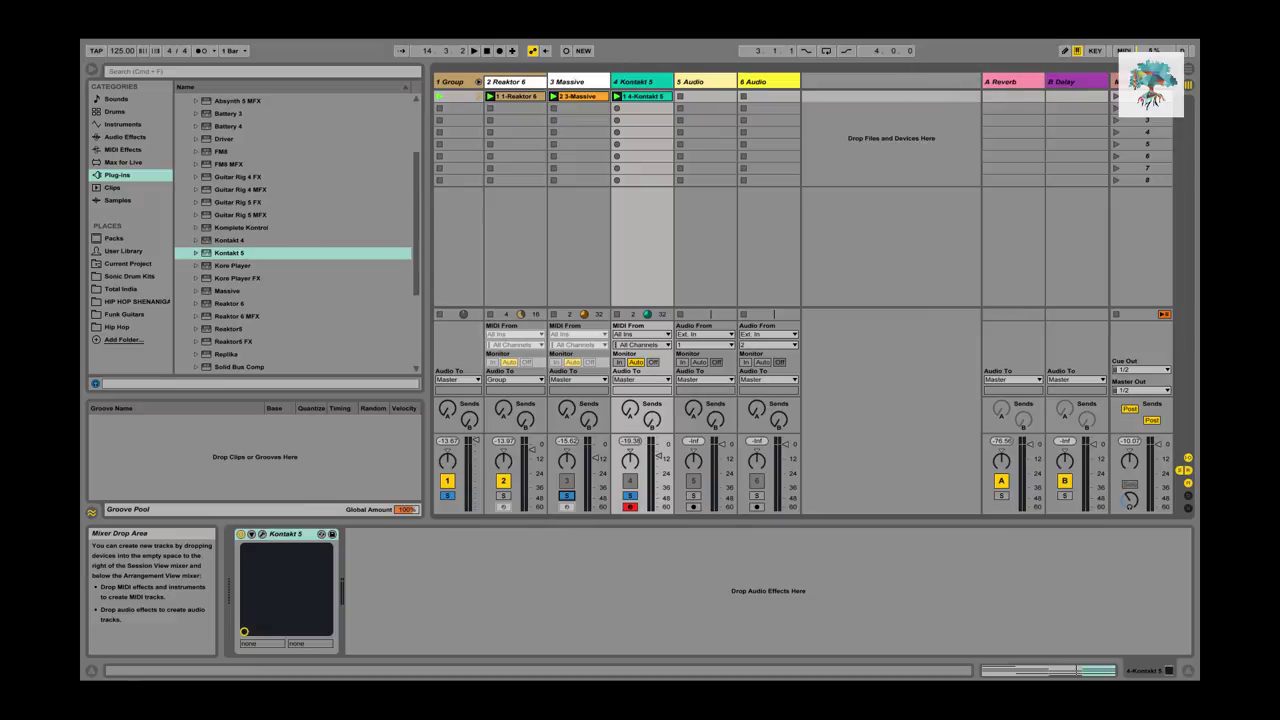